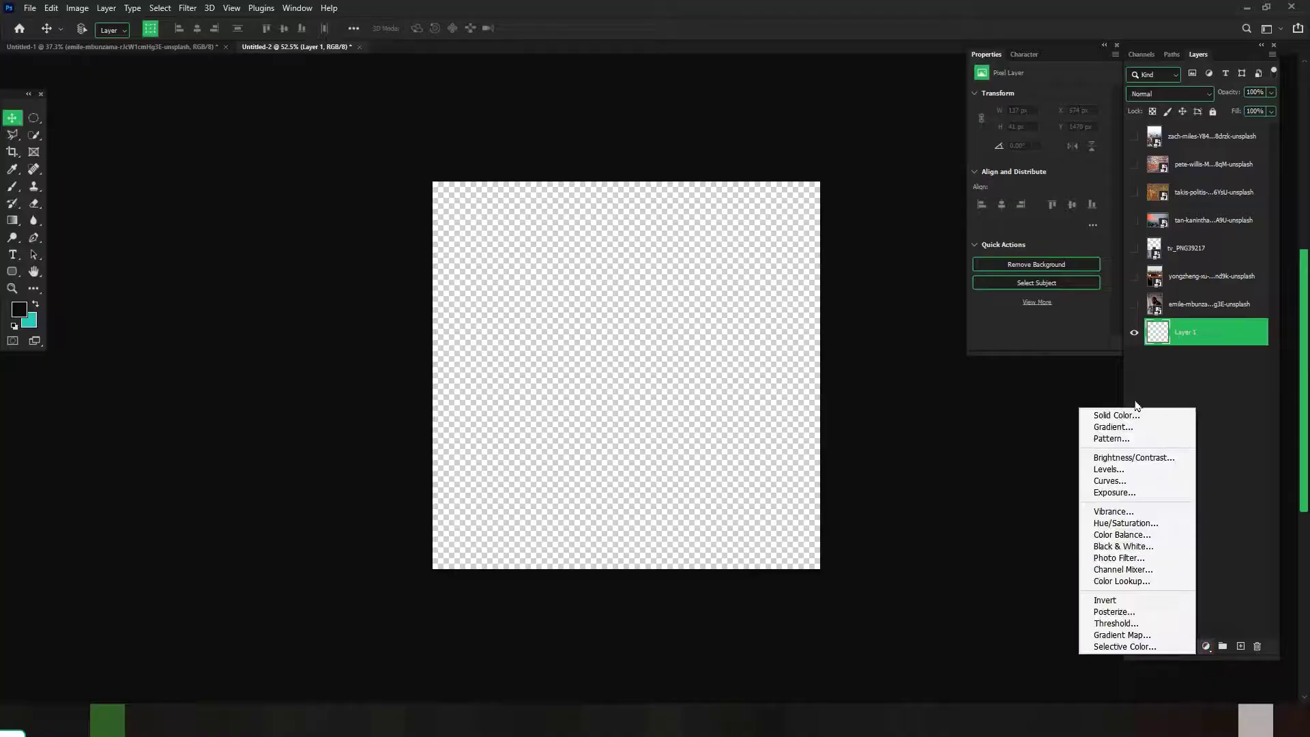
Add a solid colour fill layer in mid grey #7c8084 as the canvas background
{"action": "left_click", "coordinate": [1135, 414]}
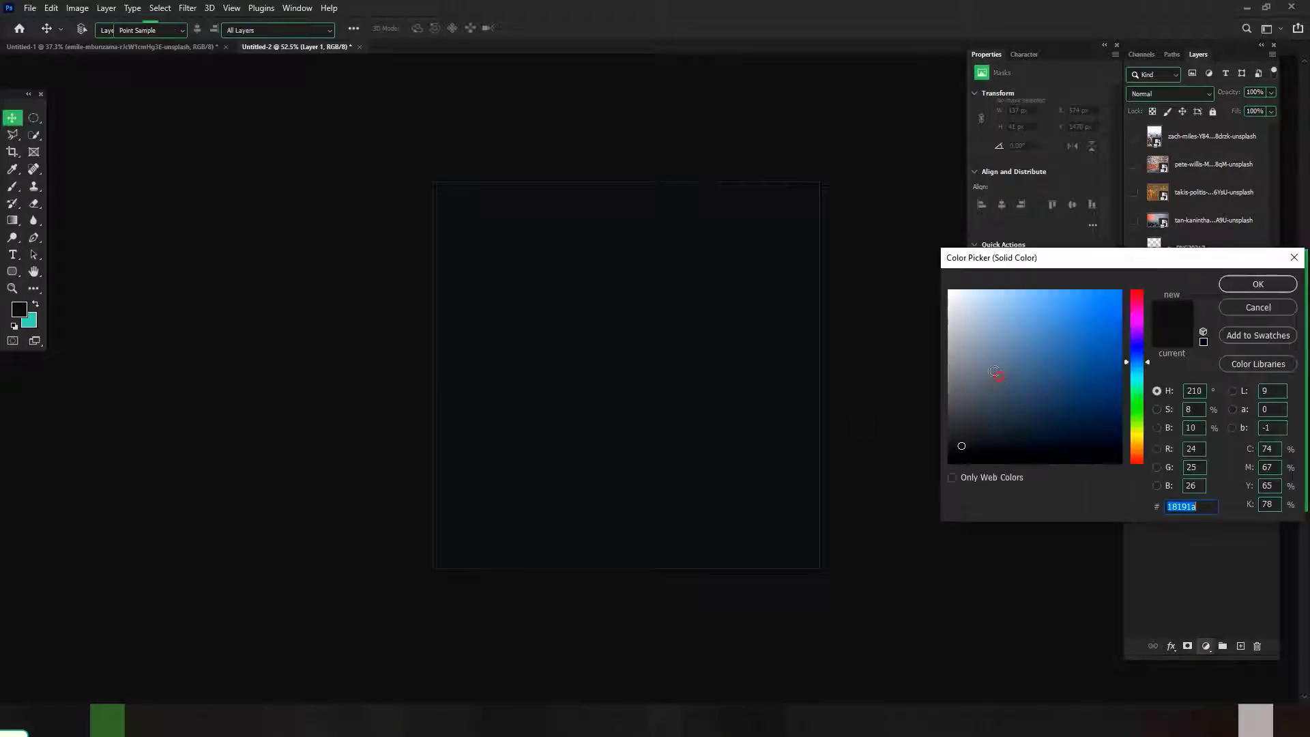
{"action": "mouse_move", "coordinate": [995, 375]}
{"action": "left_mouse_down"}
{"action": "mouse_move", "coordinate": [973, 358]}
{"action": "mouse_move", "coordinate": [959, 373]}
{"action": "left_mouse_up"}
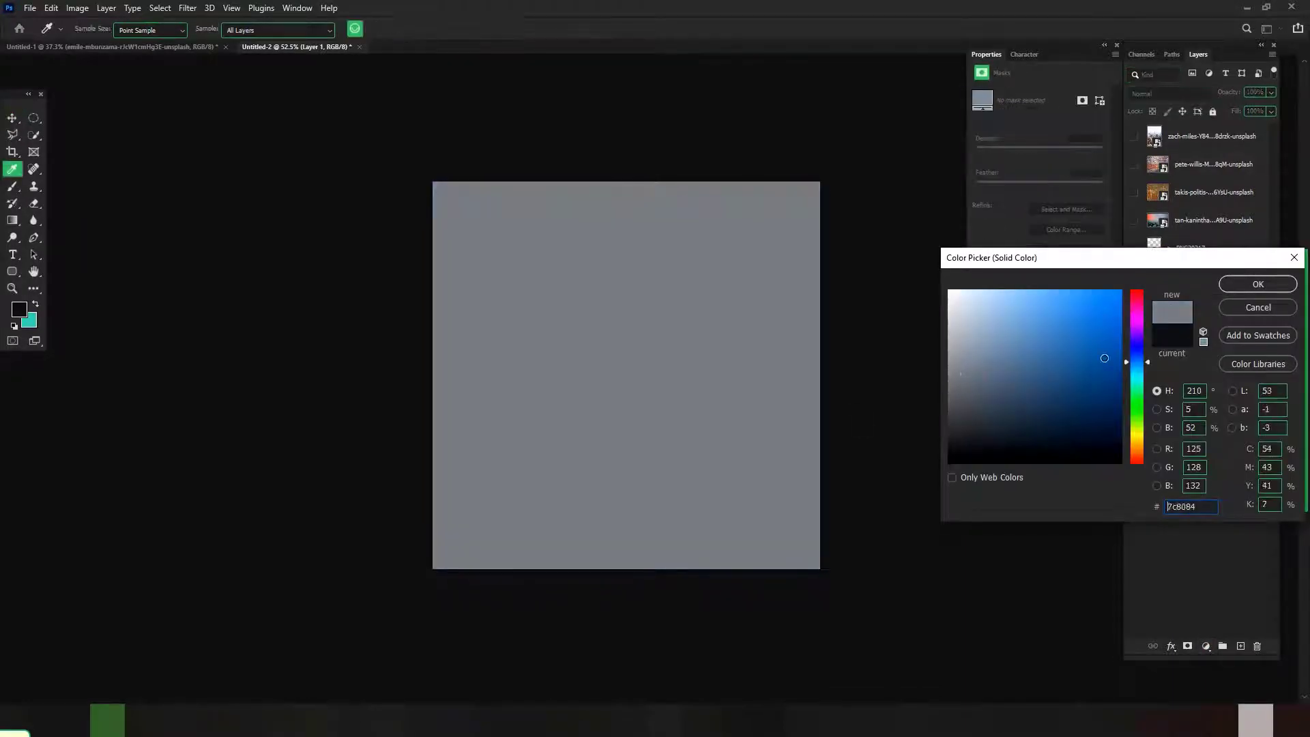
{"action": "left_click", "coordinate": [1258, 284]}
Show the photo layer of the man directly above the grey fill and move the photo to about X 169, Y -67 px
{"action": "scroll", "coordinate": [675, 441], "scroll_direction": "up", "scroll_amount": 2}
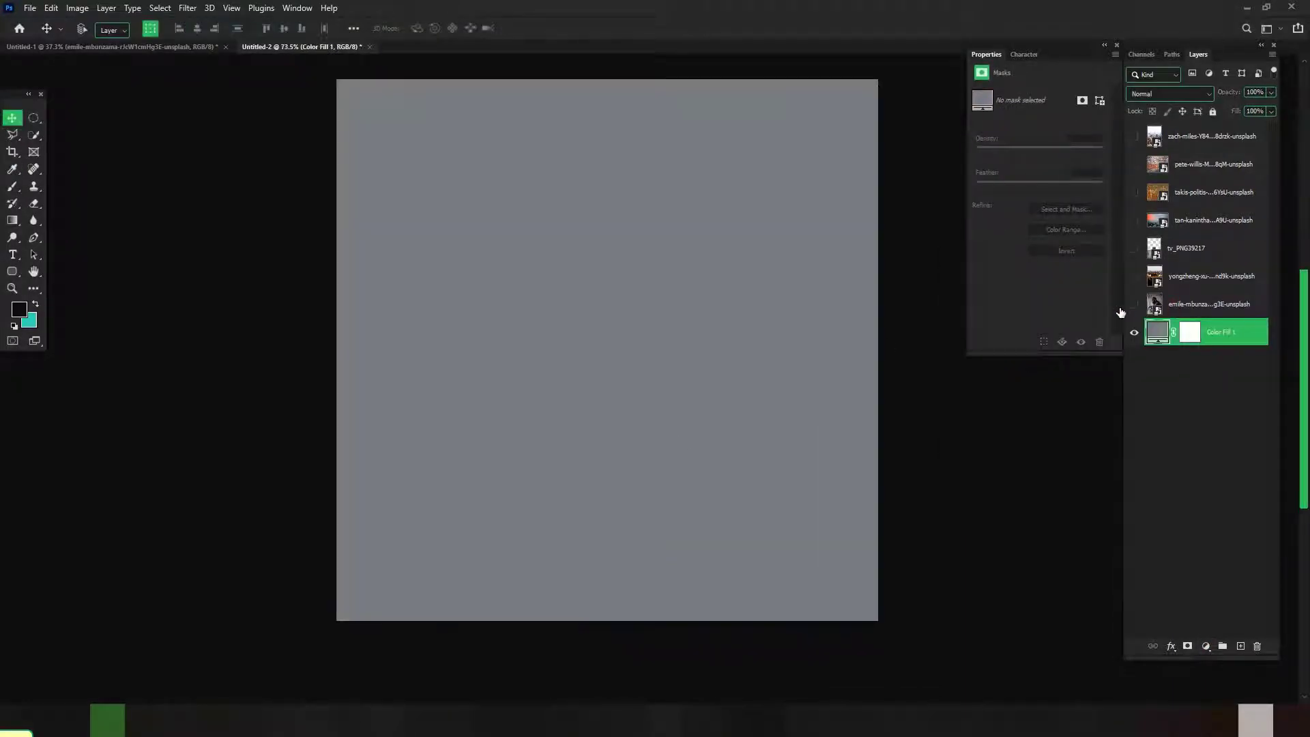
{"action": "left_click", "coordinate": [1210, 304]}
{"action": "left_click", "coordinate": [1134, 304]}
{"action": "scroll", "coordinate": [508, 417], "scroll_direction": "down", "scroll_amount": 3}
{"action": "left_click_drag", "start_coordinate": [610, 460], "coordinate": [621, 419]}
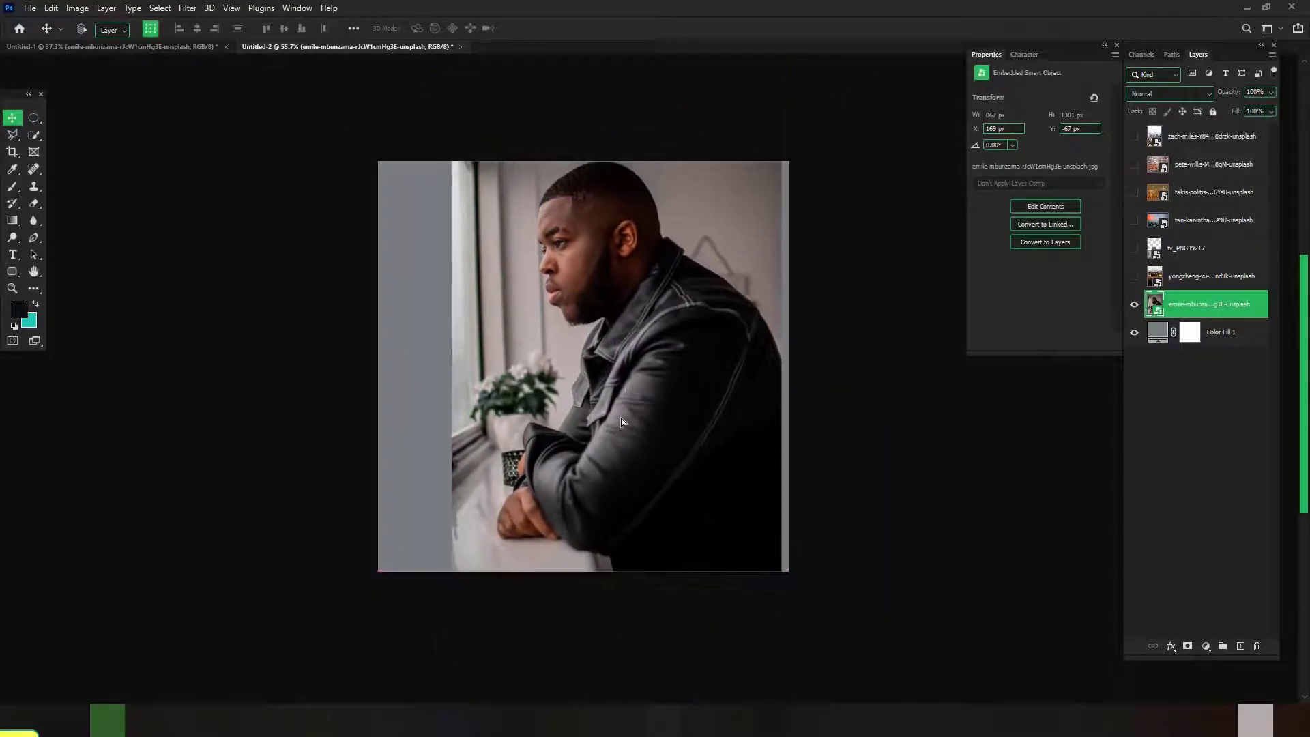
Scale the man's photo down to about 730 by 1096 px and place it at about X 265, Y -72 px
{"action": "key", "text": "ctrl+t"}
{"action": "scroll", "coordinate": [621, 419], "scroll_direction": "down", "scroll_amount": 3}
{"action": "left_click_drag", "start_coordinate": [740, 174], "coordinate": [703, 225]}
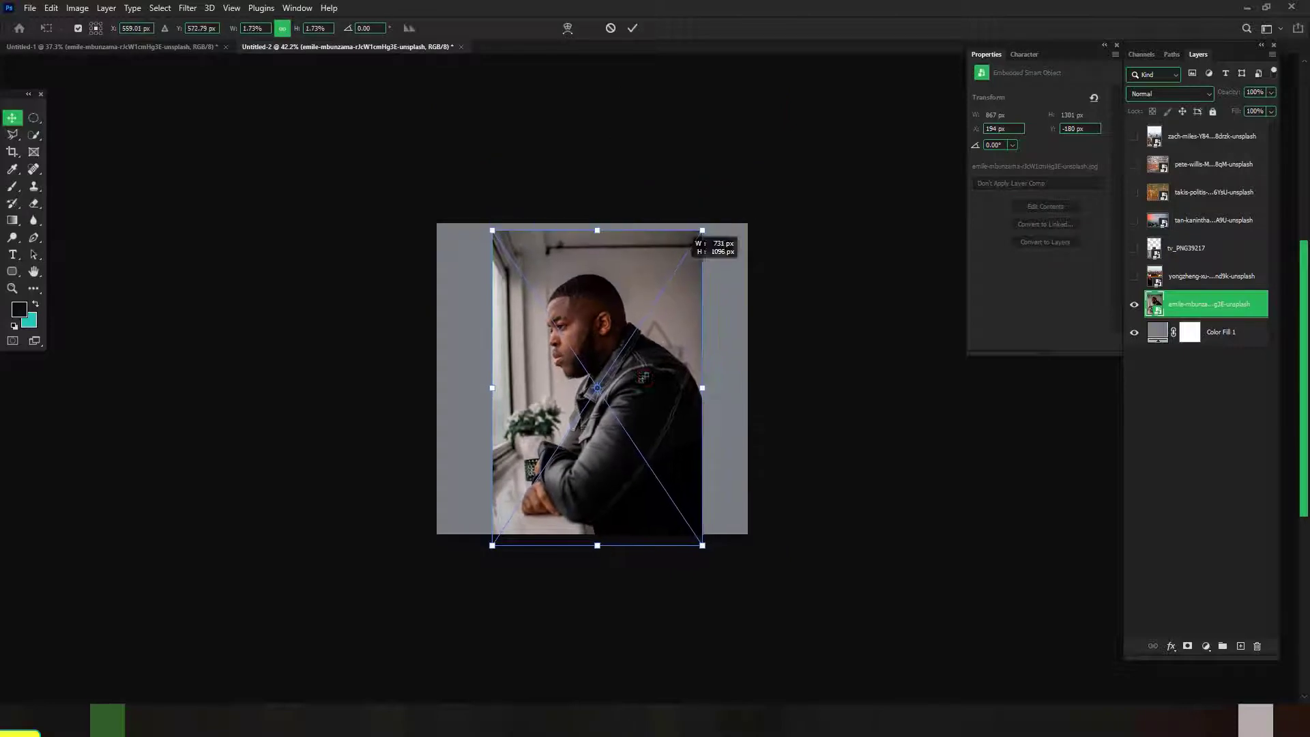
{"action": "left_click_drag", "start_coordinate": [662, 354], "coordinate": [683, 331]}
{"action": "key", "text": "Escape"}
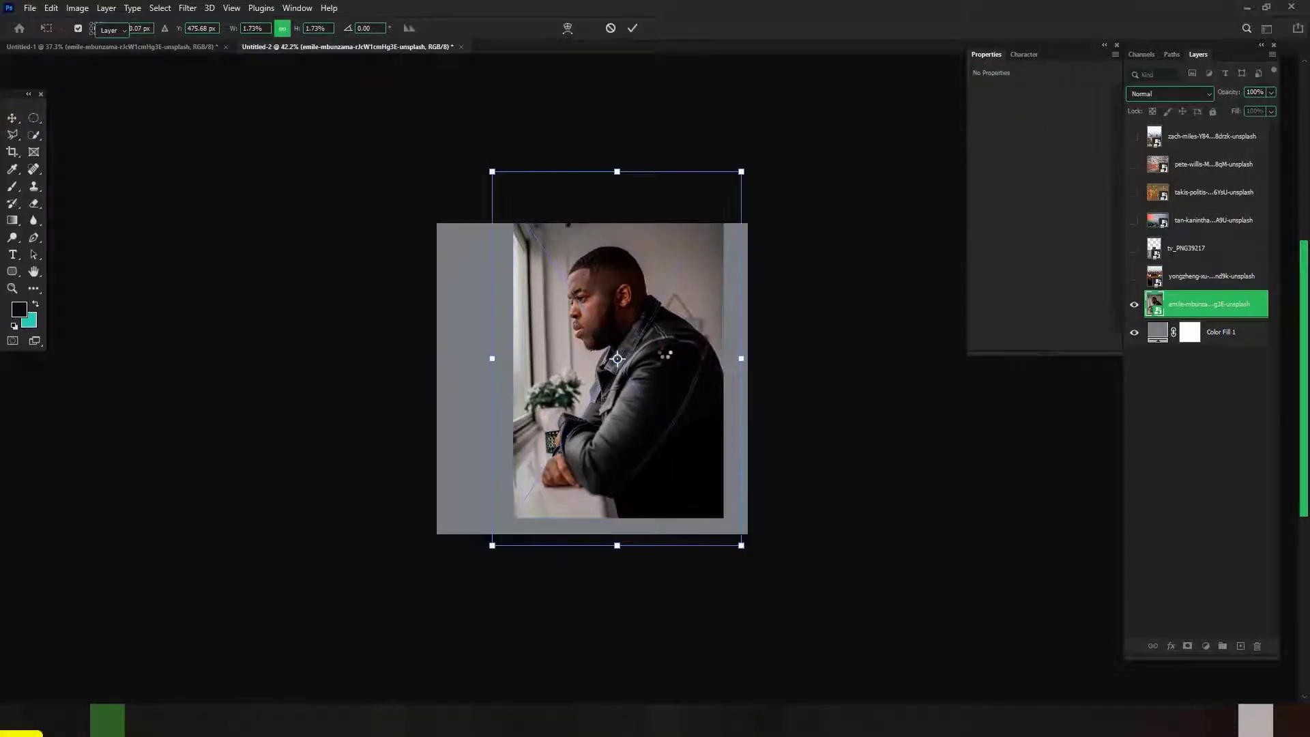
Trace the man's outline with a Pen tool path, starting below the jacket hem and following the arm, jacket front and collar
{"action": "key", "text": "p"}
{"action": "scroll", "coordinate": [731, 555], "scroll_direction": "up", "scroll_amount": 5}
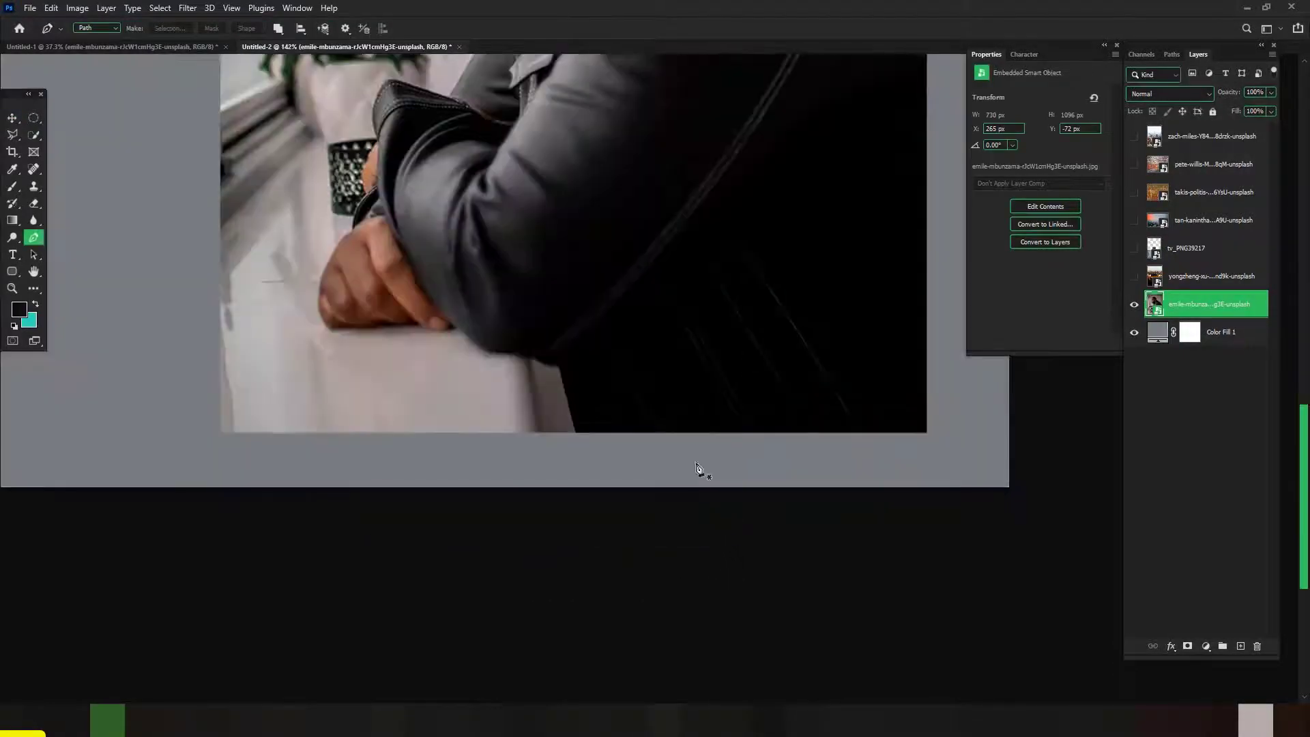
{"action": "scroll", "coordinate": [699, 468], "scroll_direction": "up", "scroll_amount": 3}
{"action": "left_click", "coordinate": [585, 490]}
{"action": "left_click", "coordinate": [541, 313]}
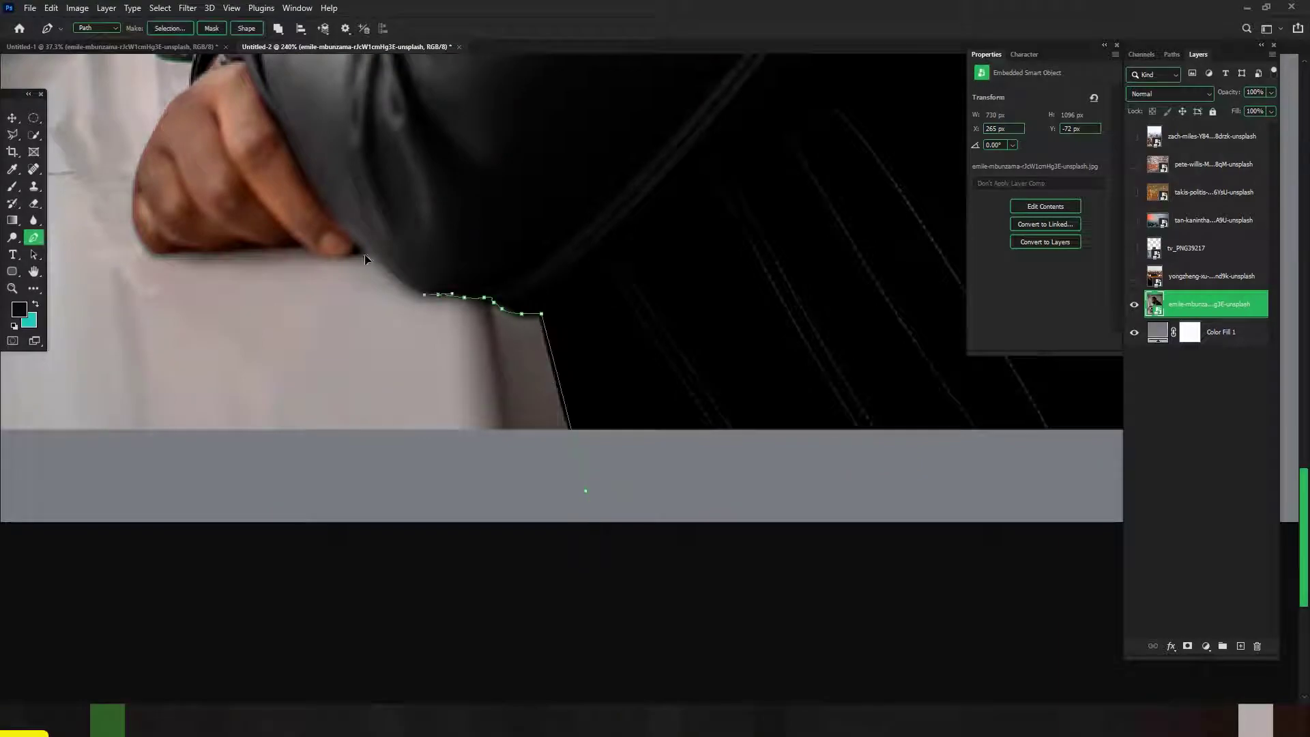
{"action": "scroll", "coordinate": [475, 531], "scroll_direction": "up", "scroll_amount": 5}
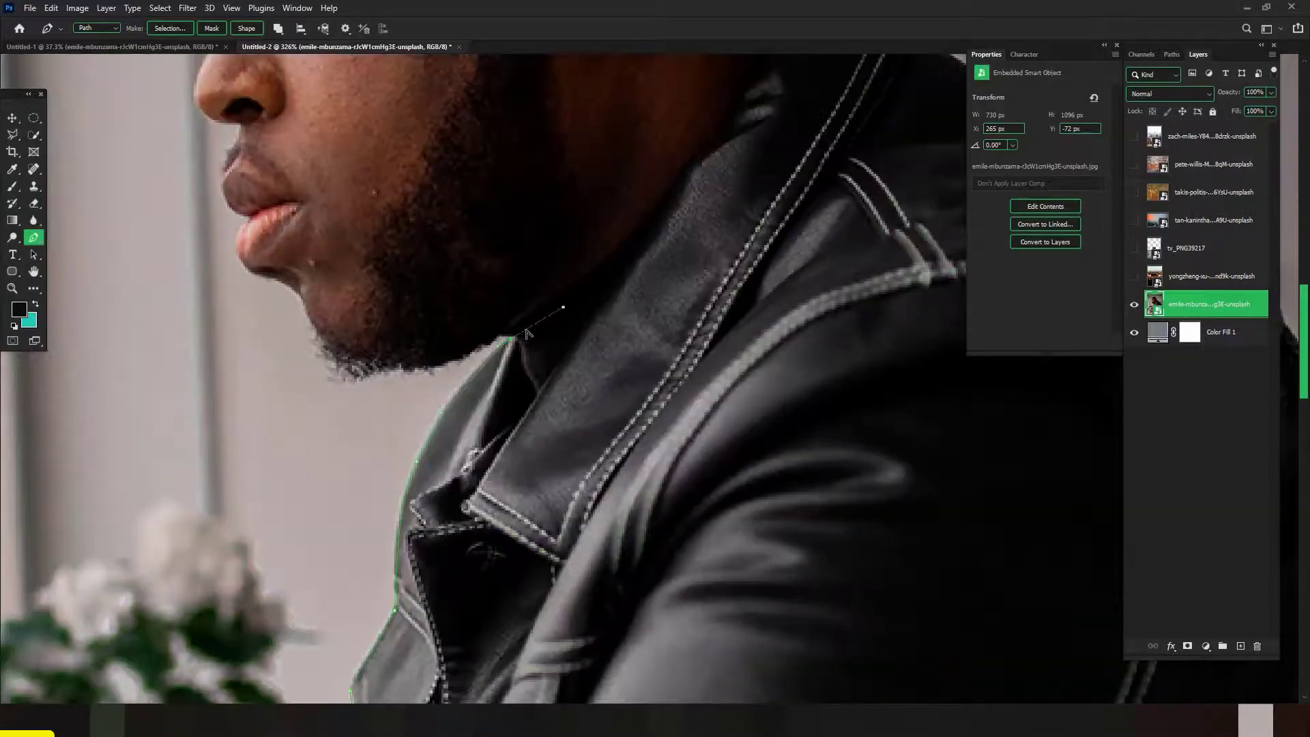
{"action": "left_click", "coordinate": [509, 335], "text": "alt"}
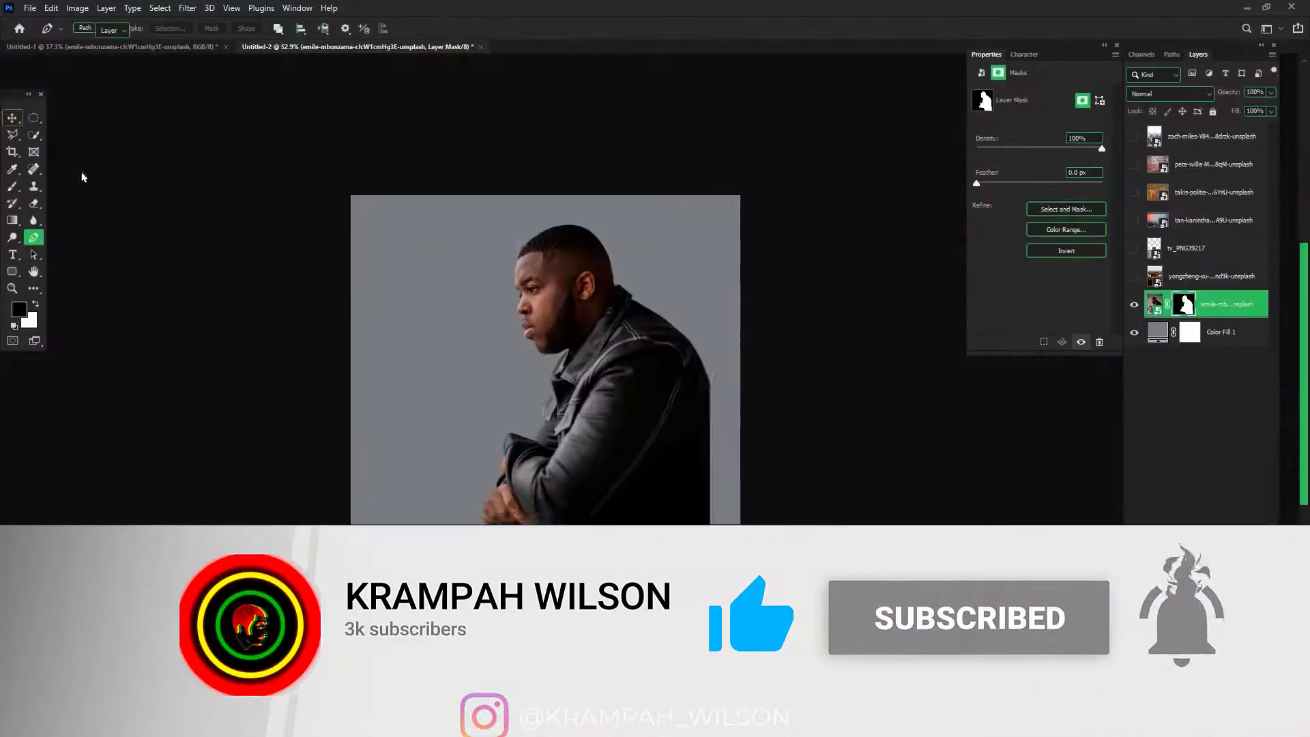
Scale the masked man up to 105.66% and fit him against the canvas's right and bottom edges
{"action": "key", "text": "ctrl+t"}
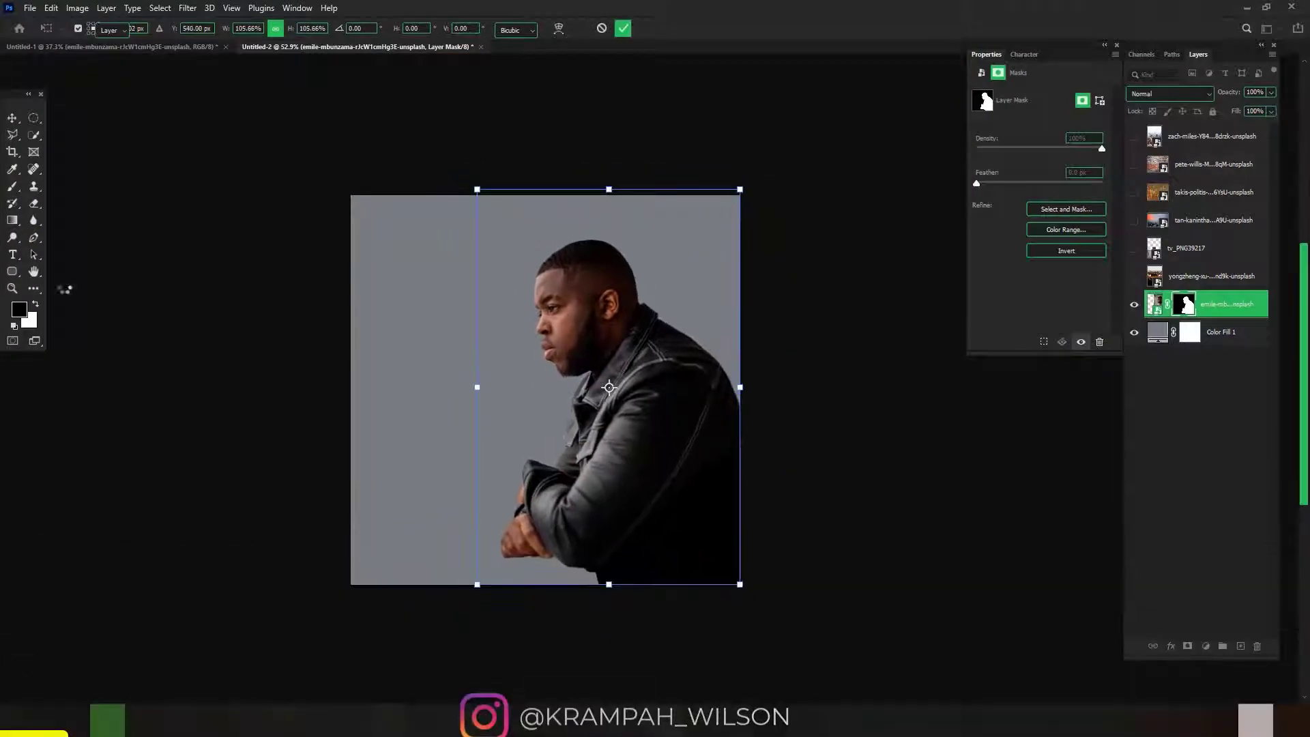
{"action": "key", "text": "Return"}
{"action": "scroll", "coordinate": [455, 599], "scroll_direction": "up", "scroll_amount": 3}
Select a slanted band across the bottom of the canvas, passing behind the man's hands and elbow, with the Polygonal Lasso
{"action": "key", "text": "l"}
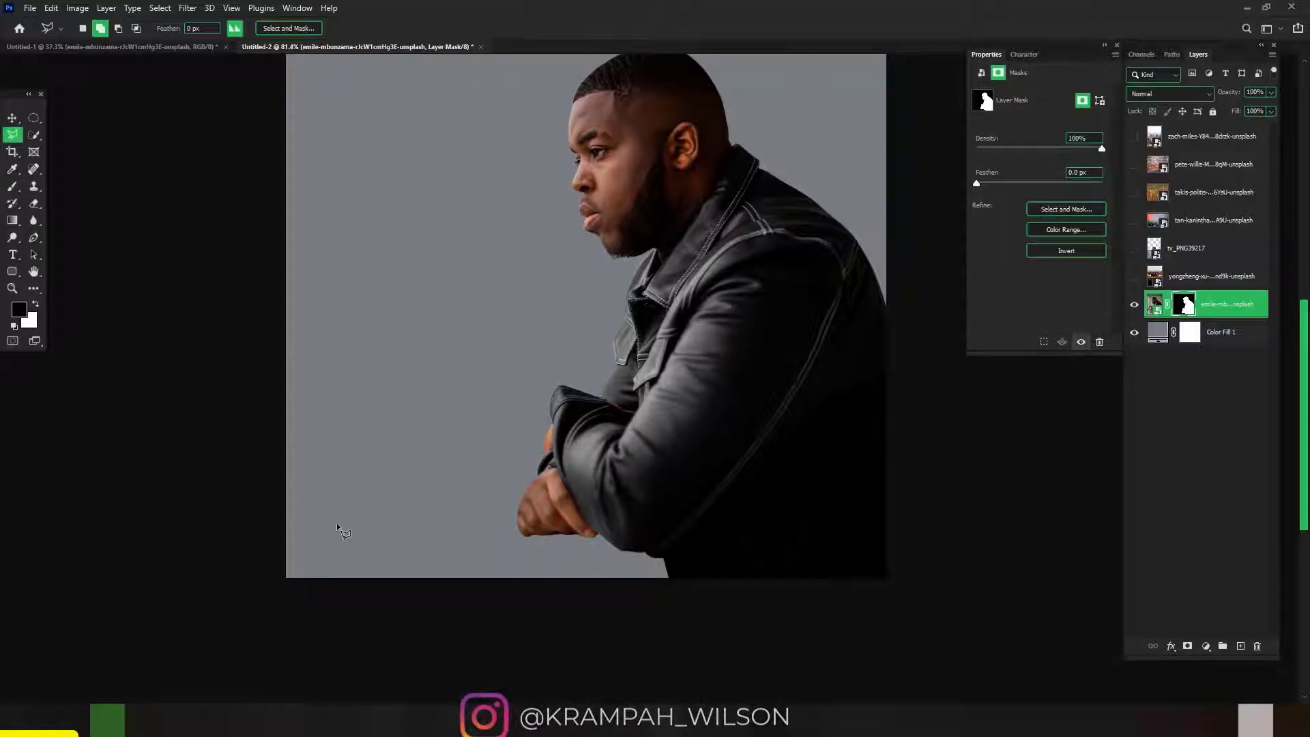
{"action": "left_click", "coordinate": [252, 578]}
{"action": "left_click", "coordinate": [782, 476]}
{"action": "scroll", "coordinate": [764, 477], "scroll_direction": "right", "scroll_amount": 5}
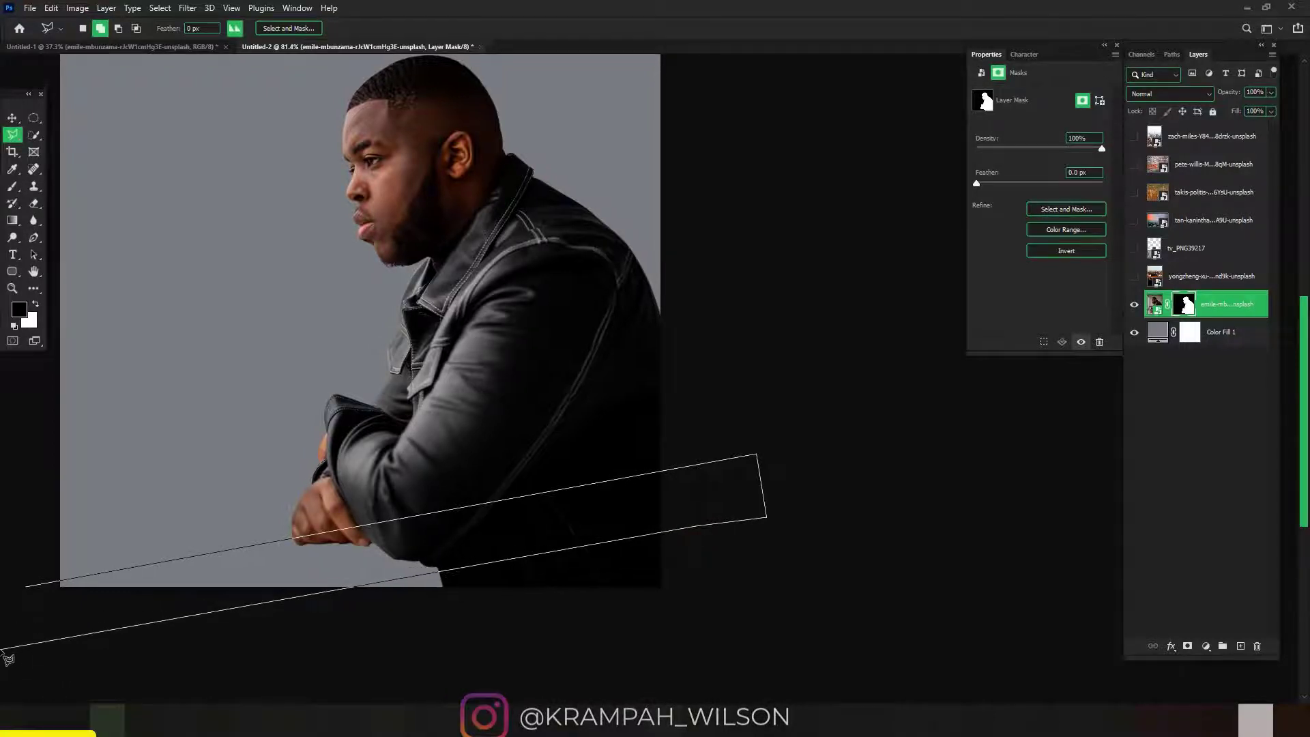
{"action": "left_click", "coordinate": [9, 597]}
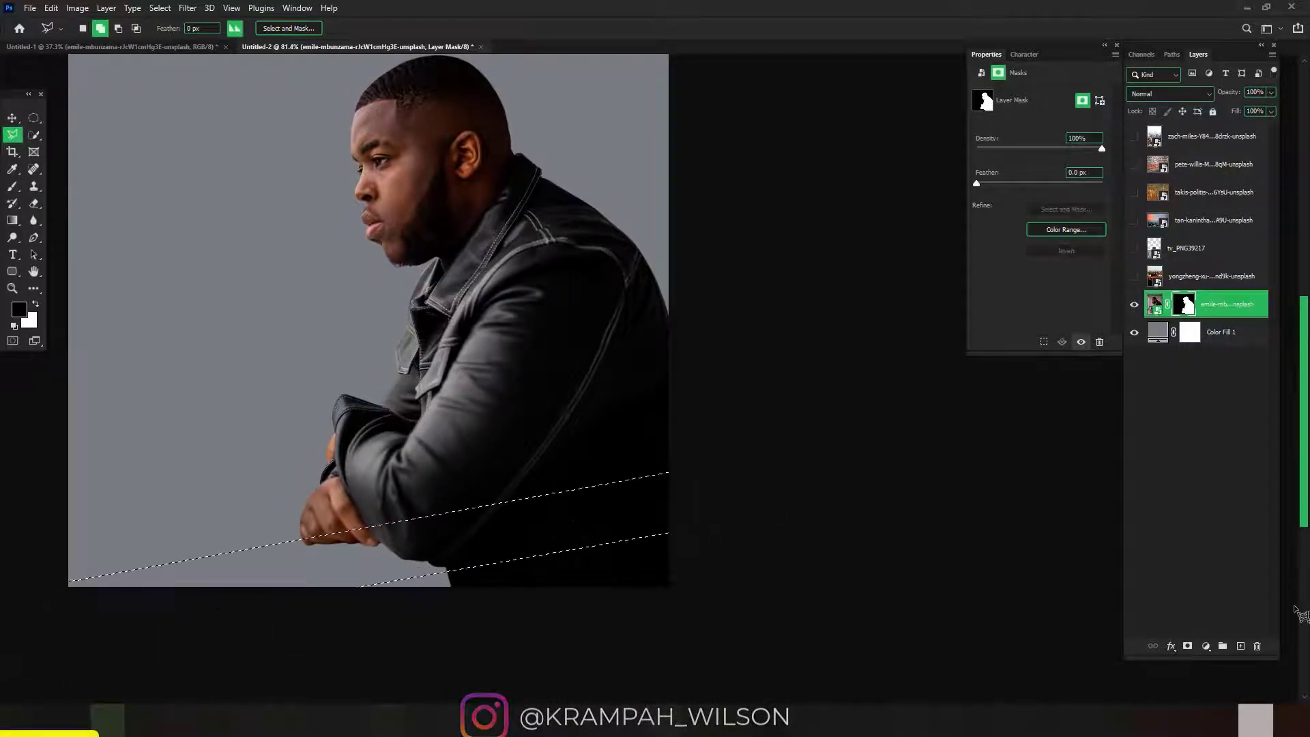
Fill the selected band with a dark grey solid colour layer placed directly above the Color Fill 1 background layer
{"action": "left_click", "coordinate": [1238, 339]}
{"action": "left_click", "coordinate": [1206, 645]}
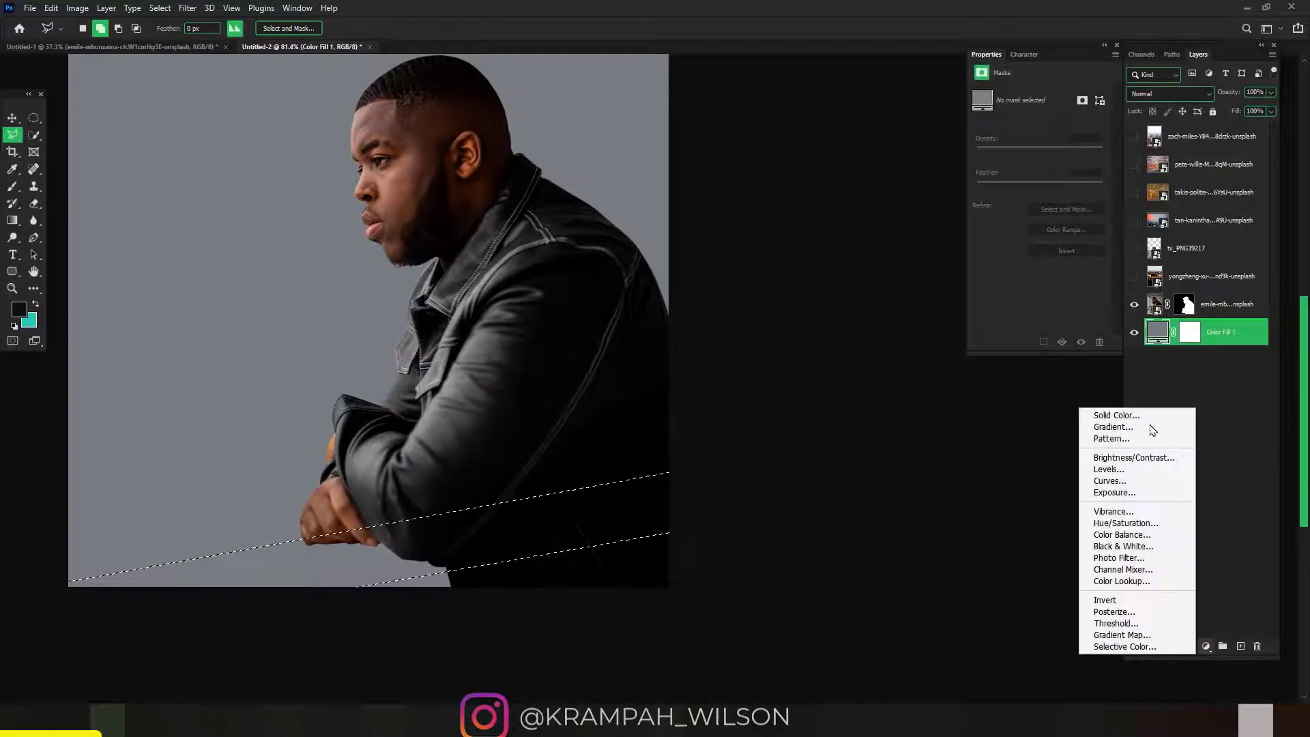
{"action": "left_click", "coordinate": [1146, 418]}
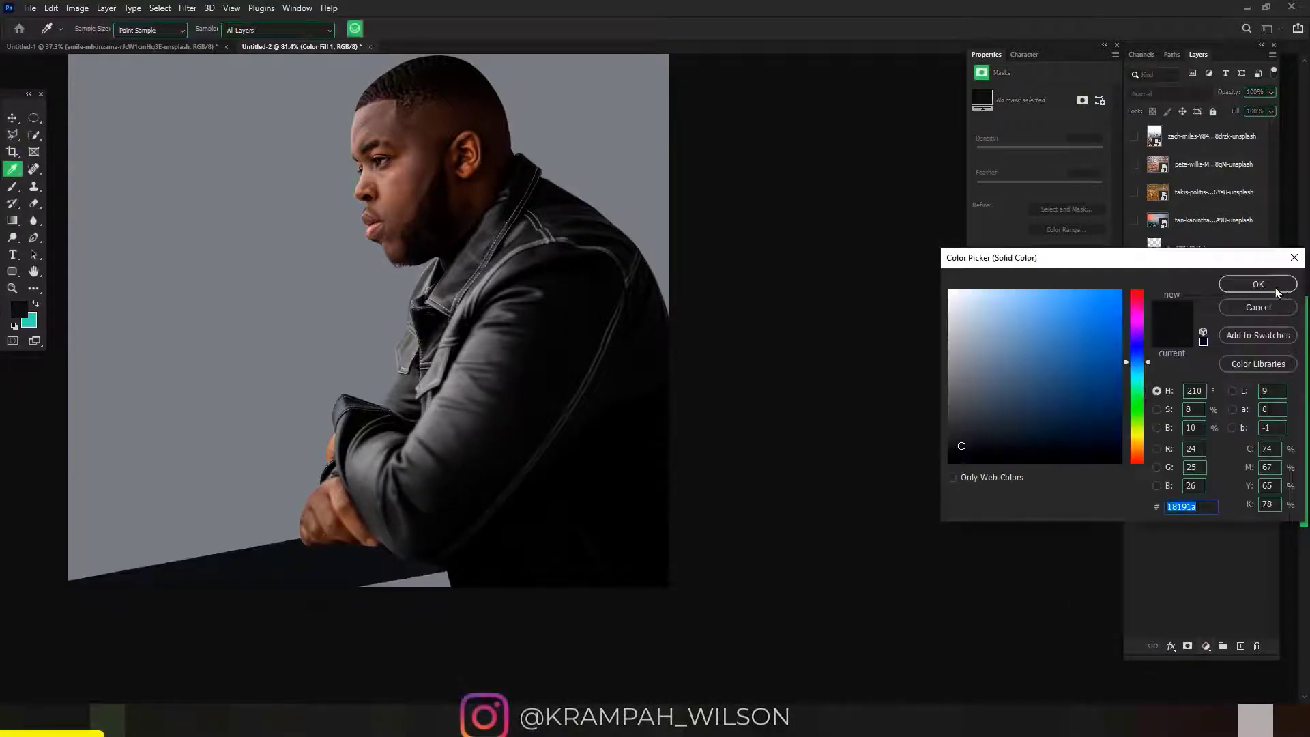
{"action": "left_click", "coordinate": [952, 394]}
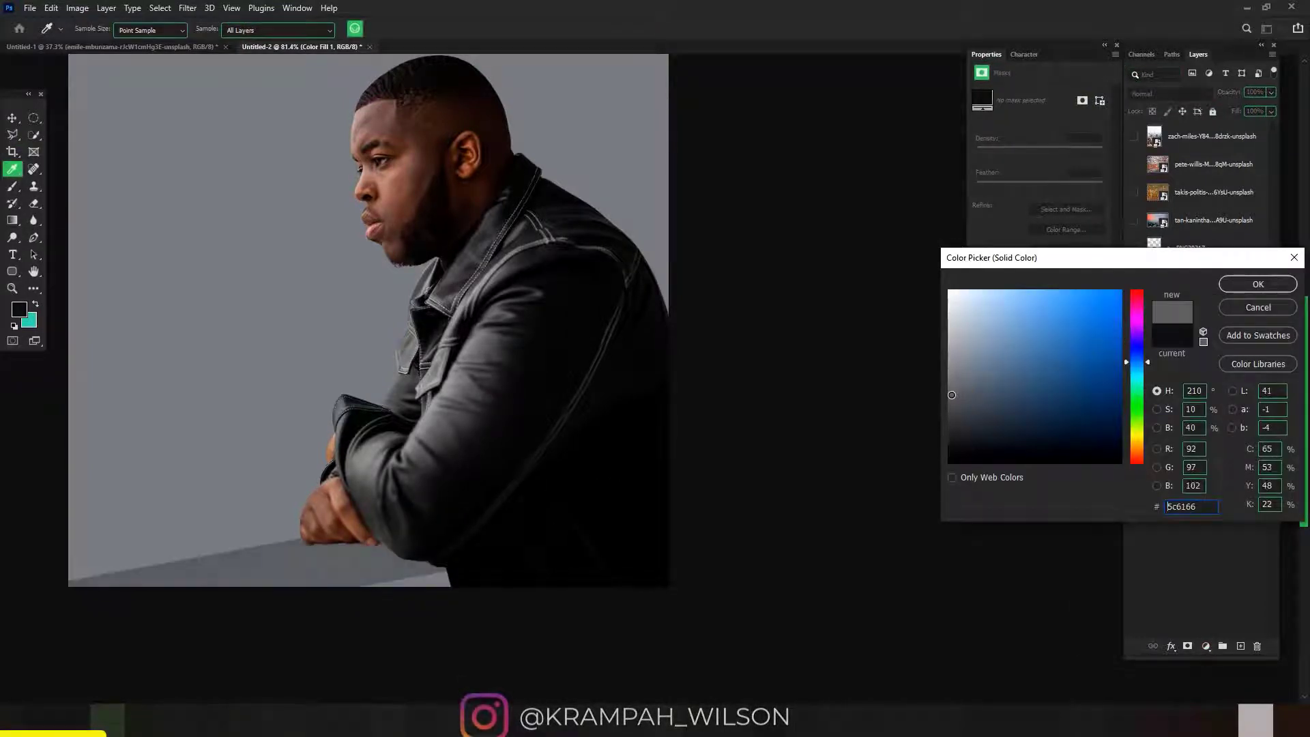
{"action": "left_click_drag", "start_coordinate": [952, 402], "coordinate": [950, 412]}
{"action": "left_click", "coordinate": [1260, 284]}
Reduce the dark grey band's height to 79.04% while keeping its full width
{"action": "key", "text": "v"}
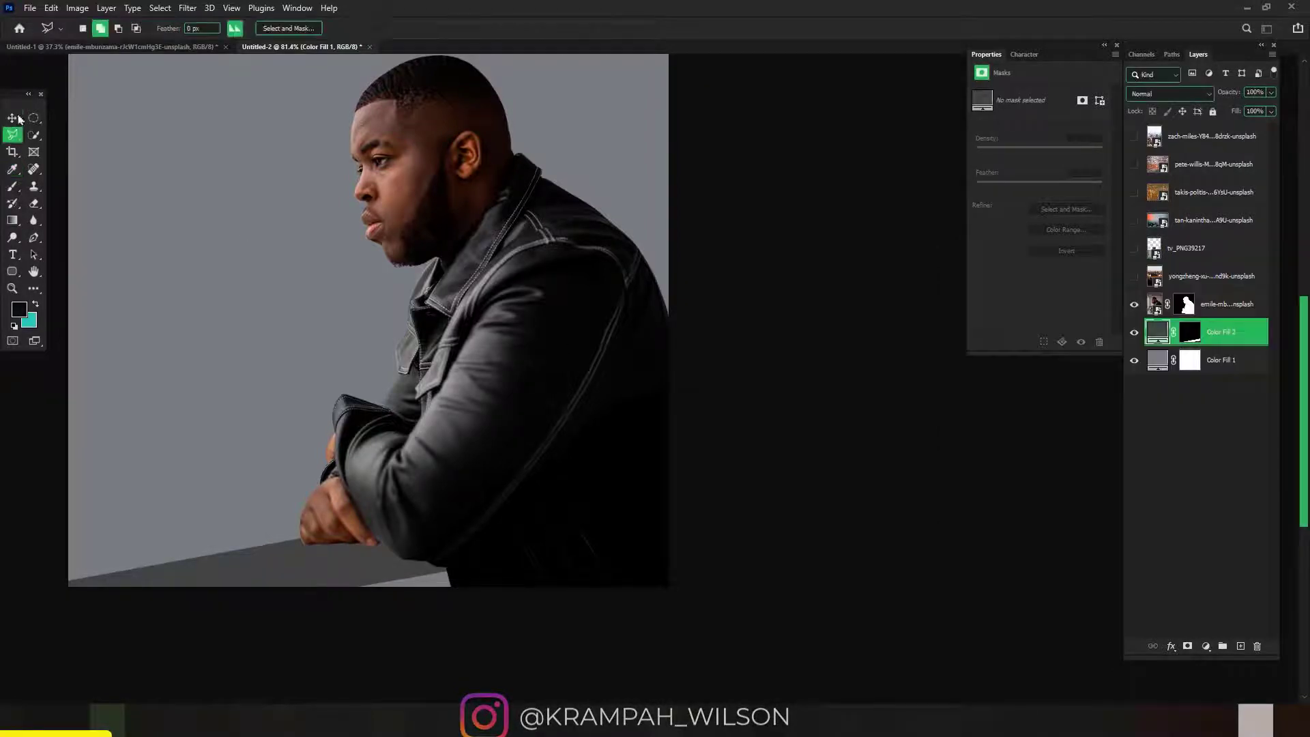
{"action": "scroll", "coordinate": [454, 368], "scroll_direction": "down", "scroll_amount": 3}
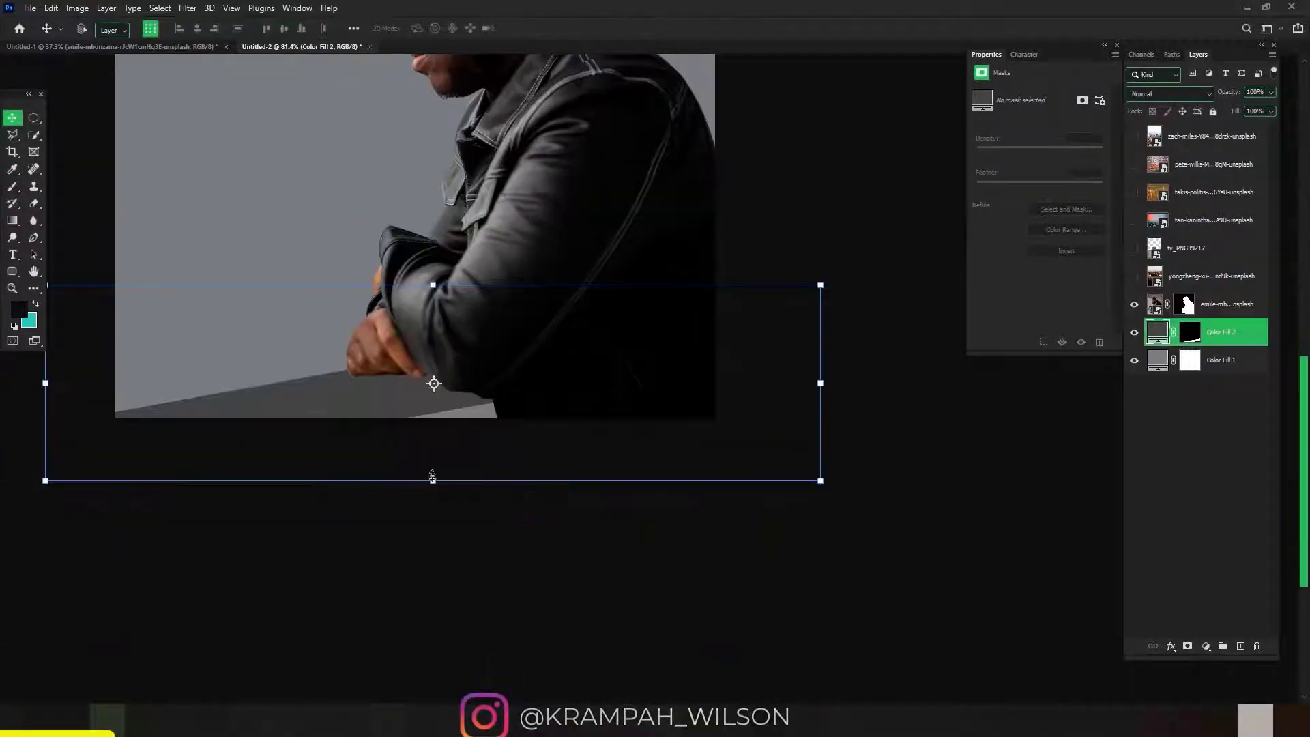
{"action": "left_click_drag", "start_coordinate": [432, 475], "coordinate": [428, 440]}
{"action": "key", "text": "Escape"}
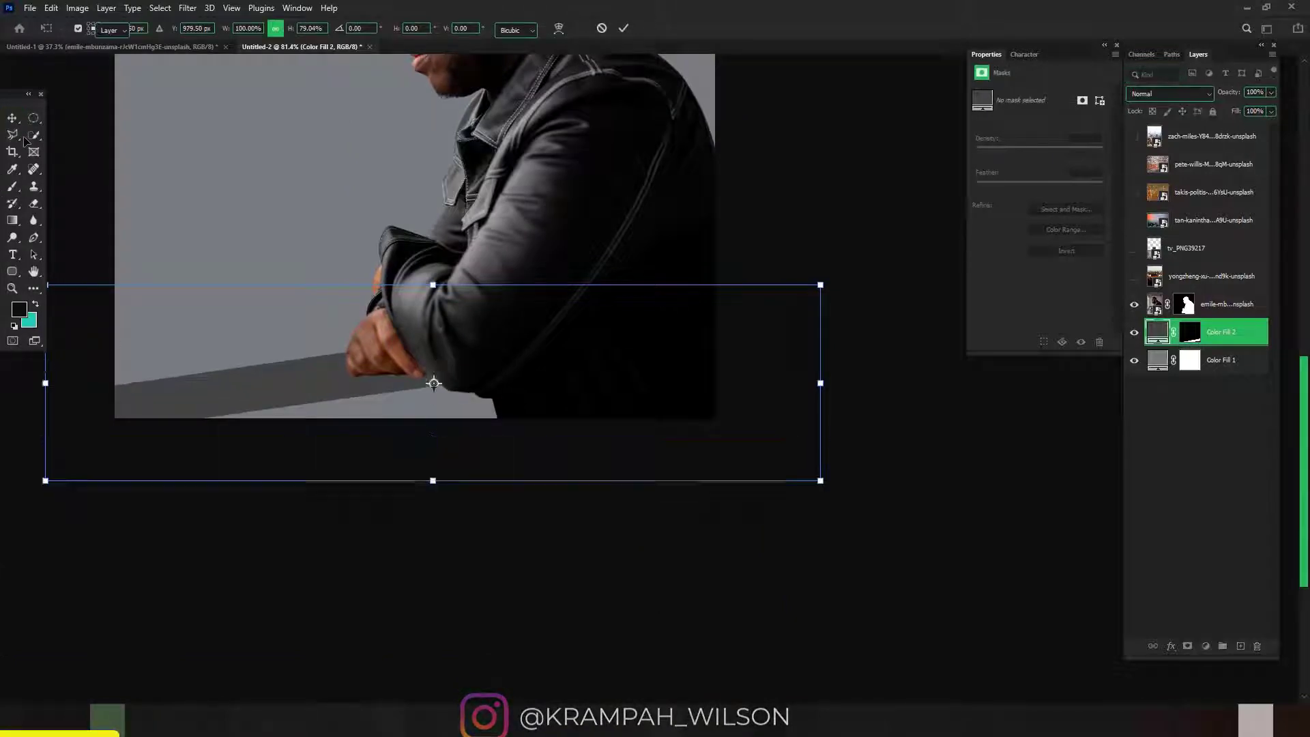
Select the area beneath the slanted grey band, extending past the canvas bottom, with the Polygonal Lasso
{"action": "key", "text": "l"}
{"action": "left_click", "coordinate": [83, 432]}
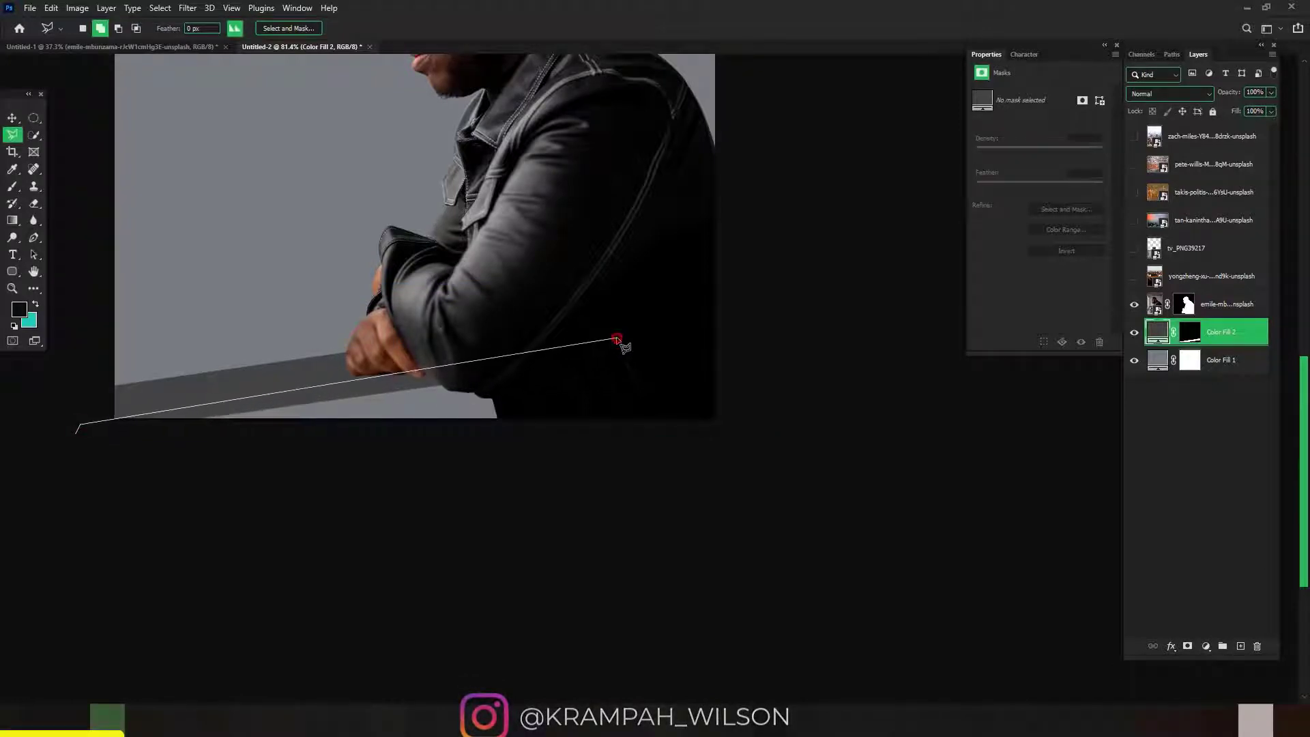
{"action": "left_click", "coordinate": [616, 338]}
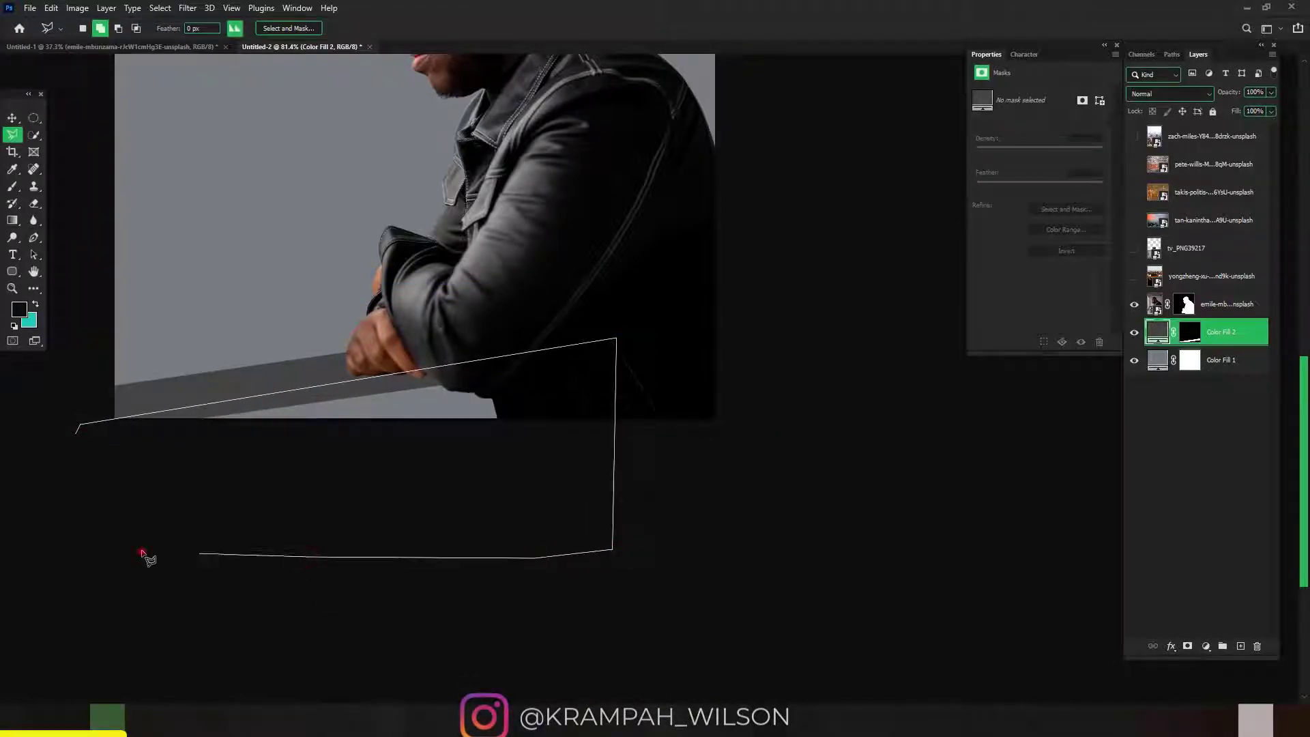
{"action": "left_click", "coordinate": [60, 553]}
{"action": "left_click", "coordinate": [77, 431]}
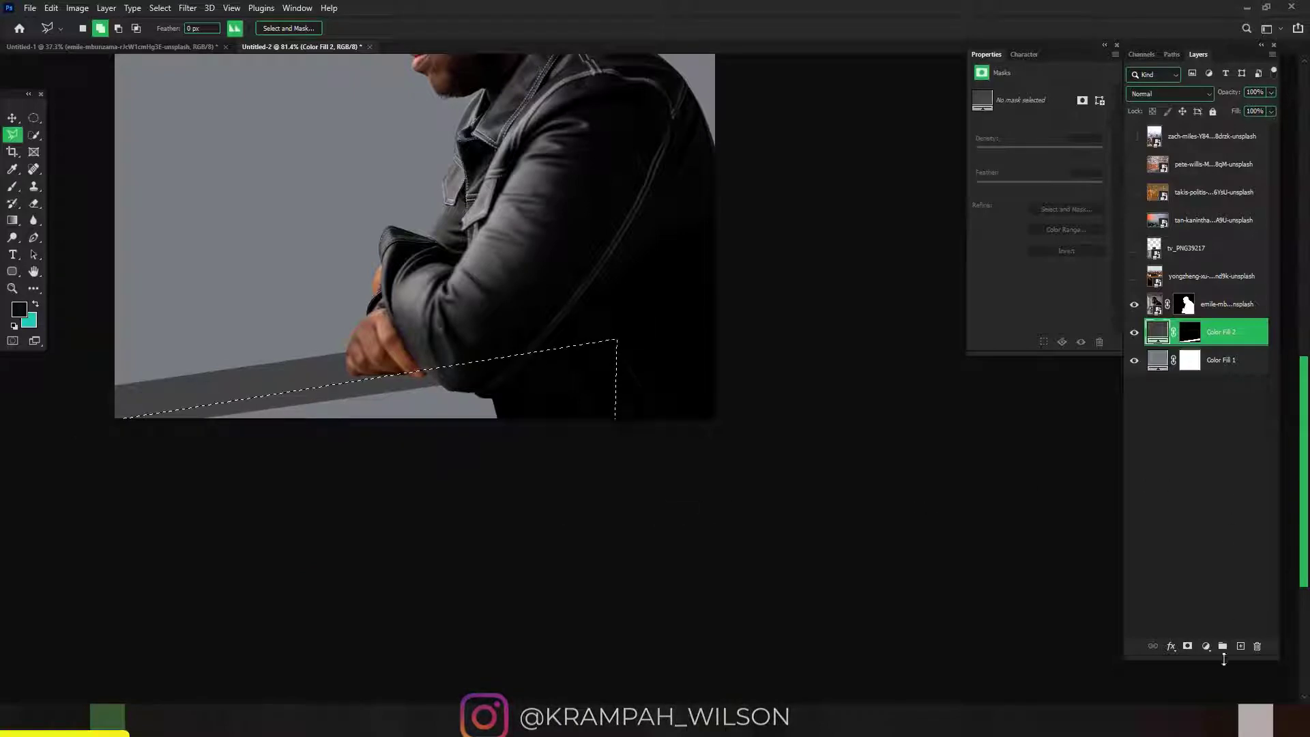
Fill the selected area below the band with a near-black solid colour layer, #171718
{"action": "left_click", "coordinate": [1205, 645]}
{"action": "key", "text": "Escape"}
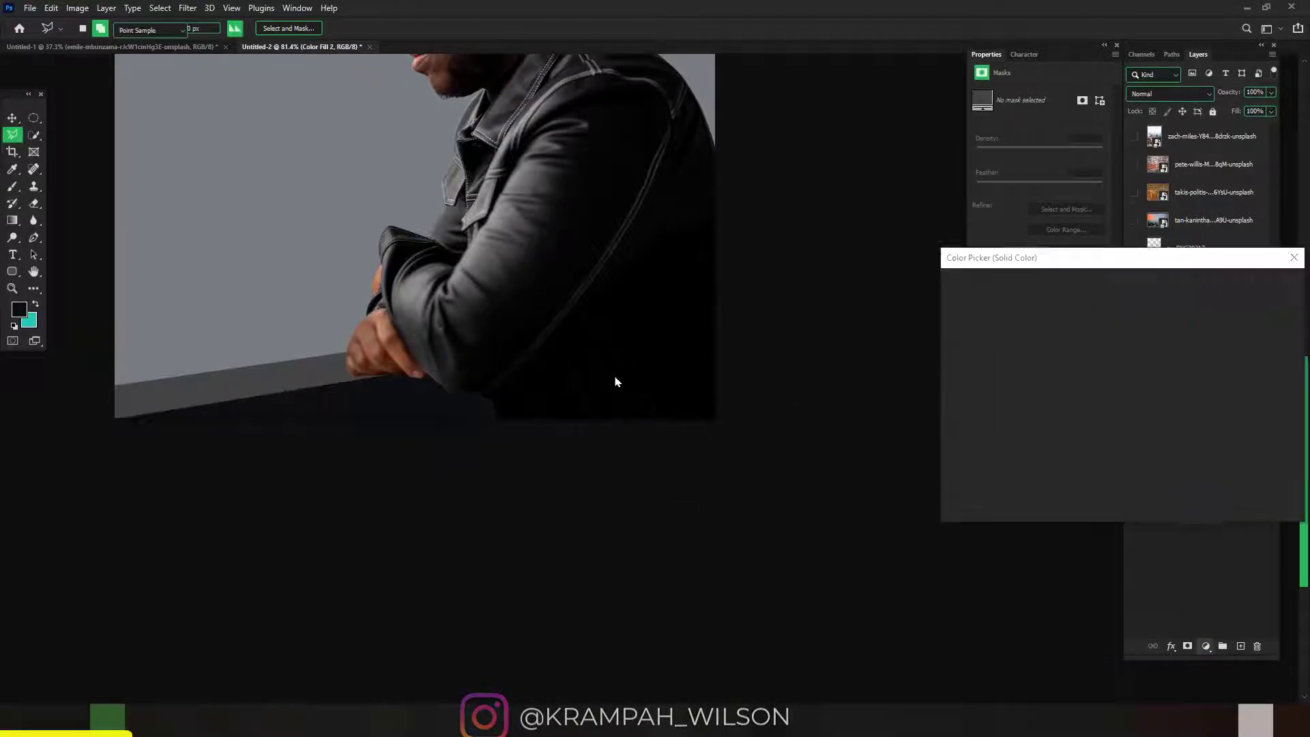
{"action": "type", "text": "101111"}
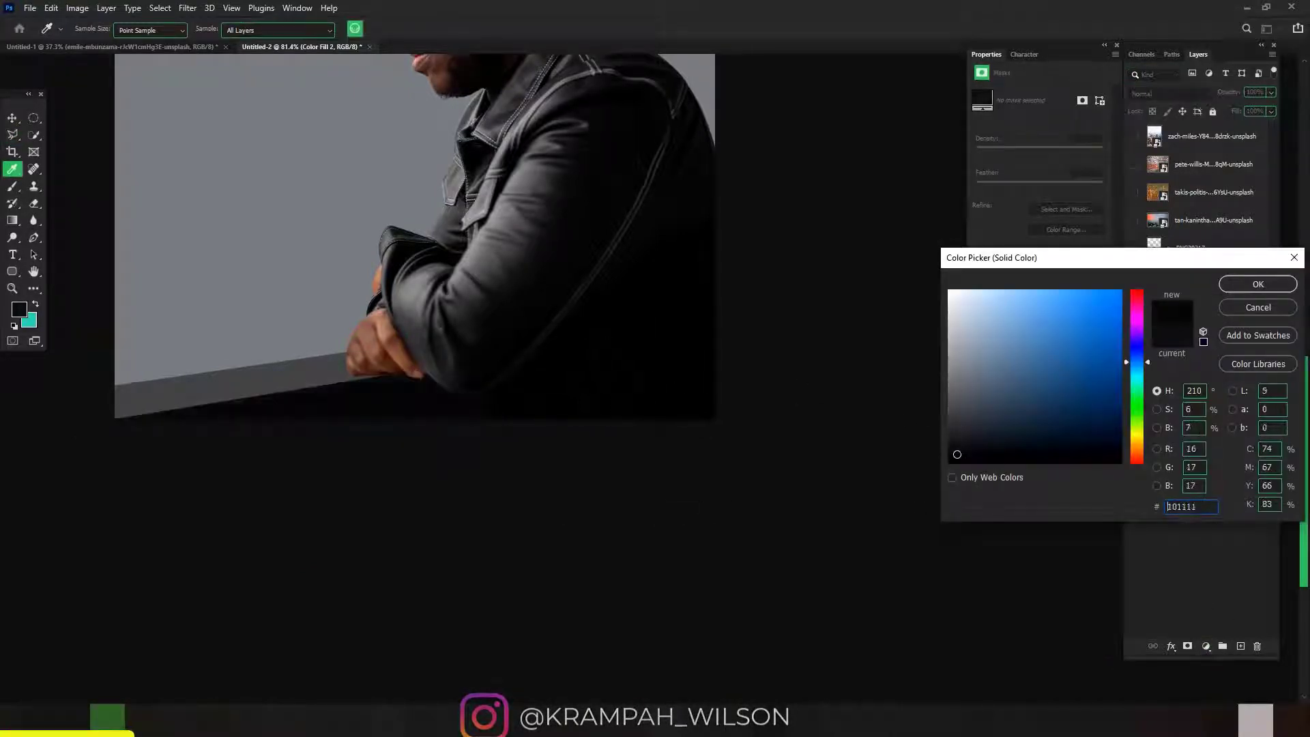
{"action": "type", "text": "1c1d1e"}
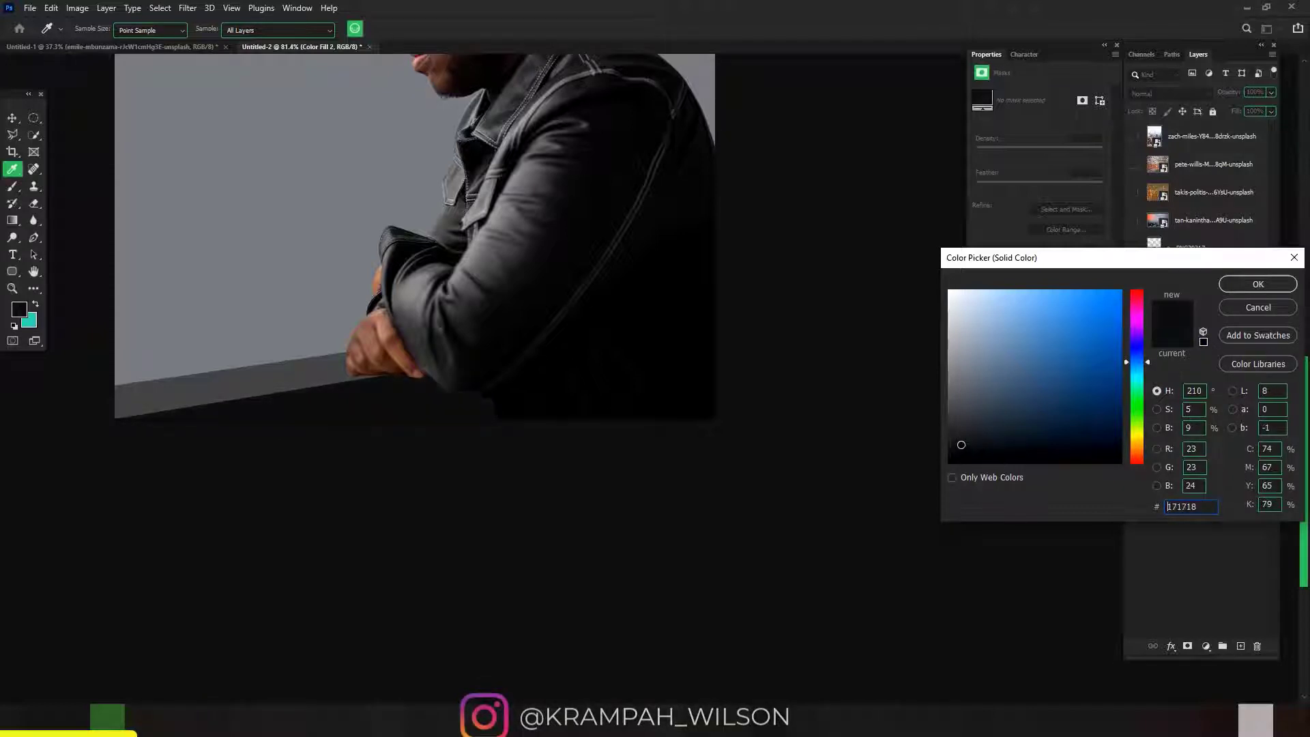
{"action": "left_click", "coordinate": [1258, 284]}
Reduce the height of the dark grey band on Color Fill 2 to 94.27%, about 263 px
{"action": "left_click", "coordinate": [1222, 360]}
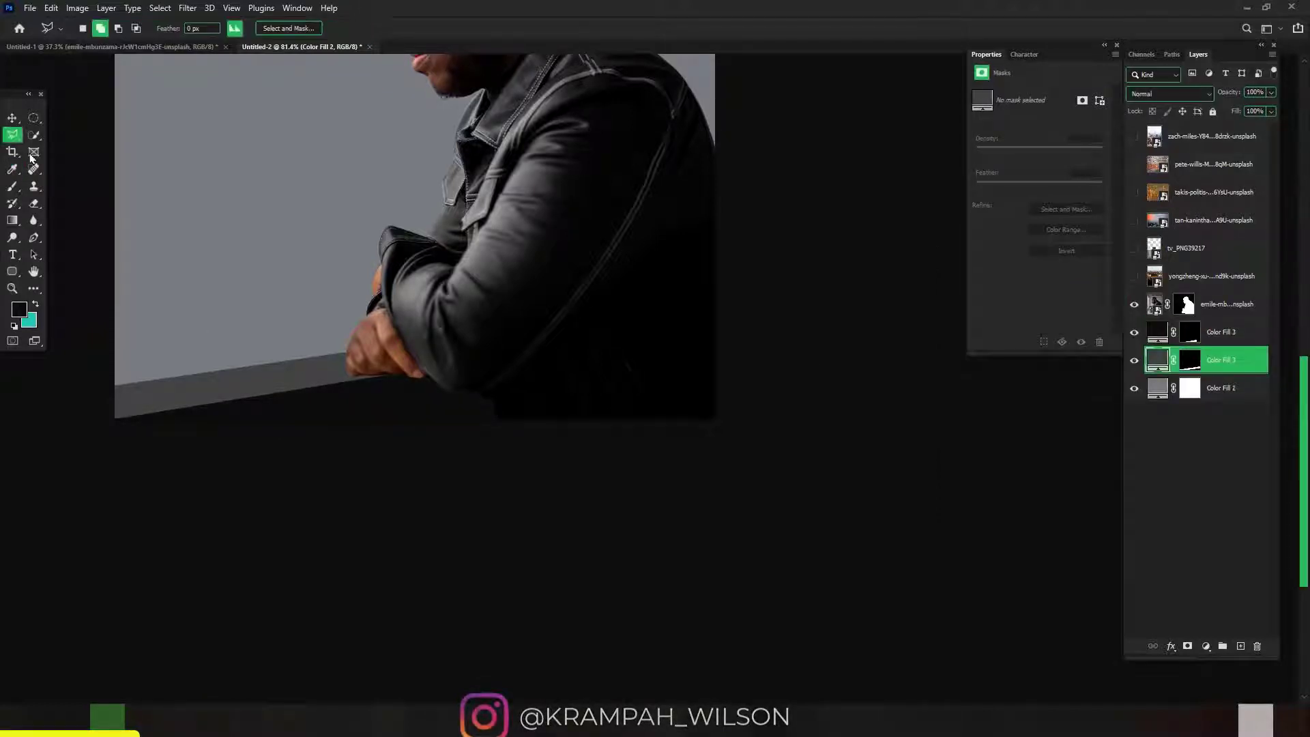
{"action": "key", "text": "v"}
{"action": "mouse_move", "coordinate": [436, 439]}
{"action": "left_mouse_down"}
{"action": "mouse_move", "coordinate": [435, 456]}
{"action": "mouse_move", "coordinate": [438, 431]}
{"action": "left_mouse_up"}
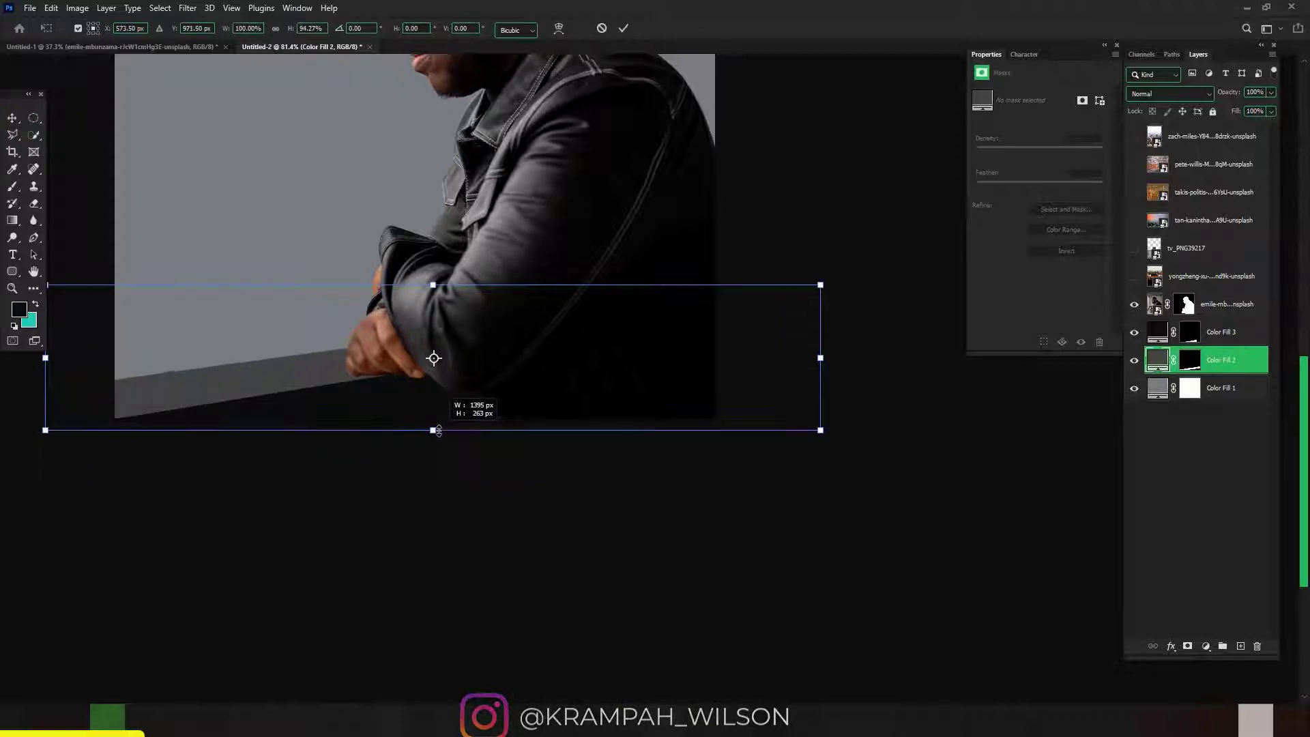
{"action": "key", "text": "Return"}
Move Color Fill 2 above Color Fill 3 and stretch the grey band's height to 111.79%
{"action": "left_click_drag", "start_coordinate": [1220, 357], "coordinate": [1217, 325]}
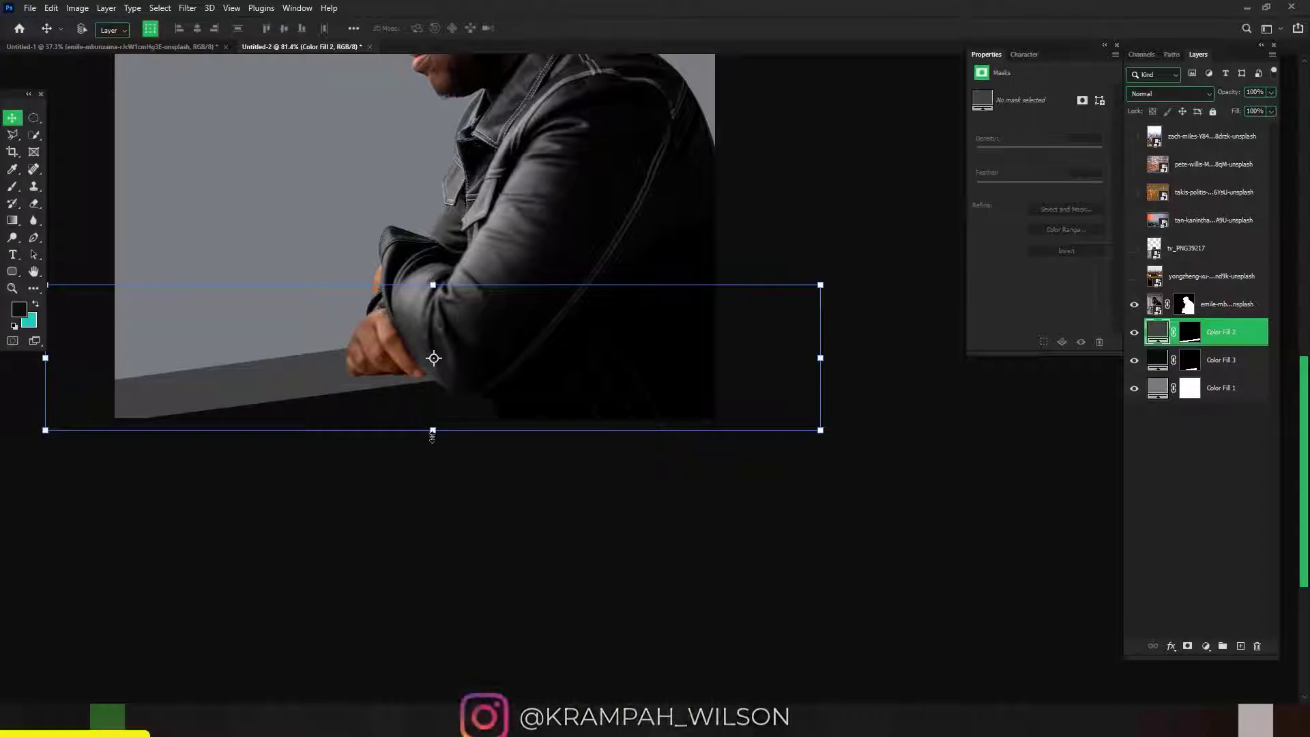
{"action": "left_click_drag", "start_coordinate": [432, 436], "coordinate": [434, 449]}
{"action": "scroll", "coordinate": [437, 382], "scroll_direction": "down", "scroll_amount": 3}
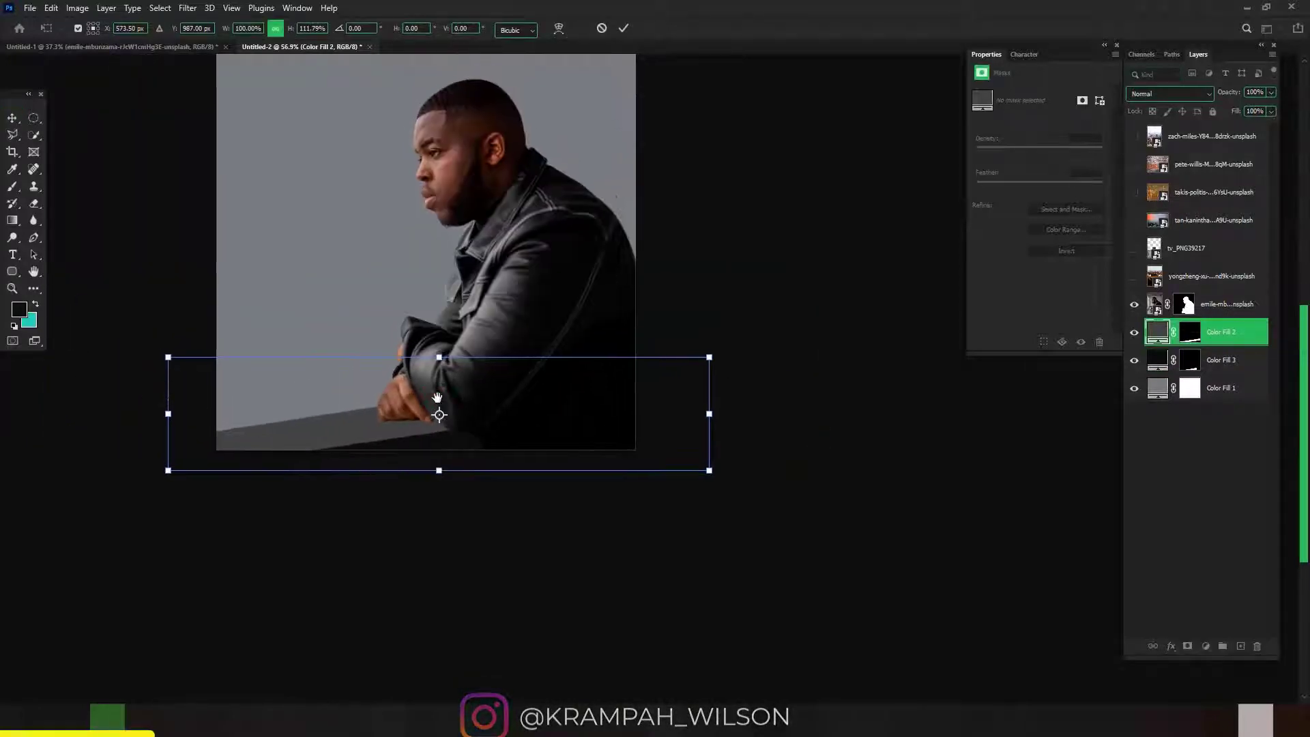
{"action": "double_click", "coordinate": [491, 416]}
Keep a hidden duplicate of the near-black Color Fill 3 layer beneath it and convert the original to a smart object
{"action": "scroll", "coordinate": [502, 417], "scroll_direction": "up", "scroll_amount": 5}
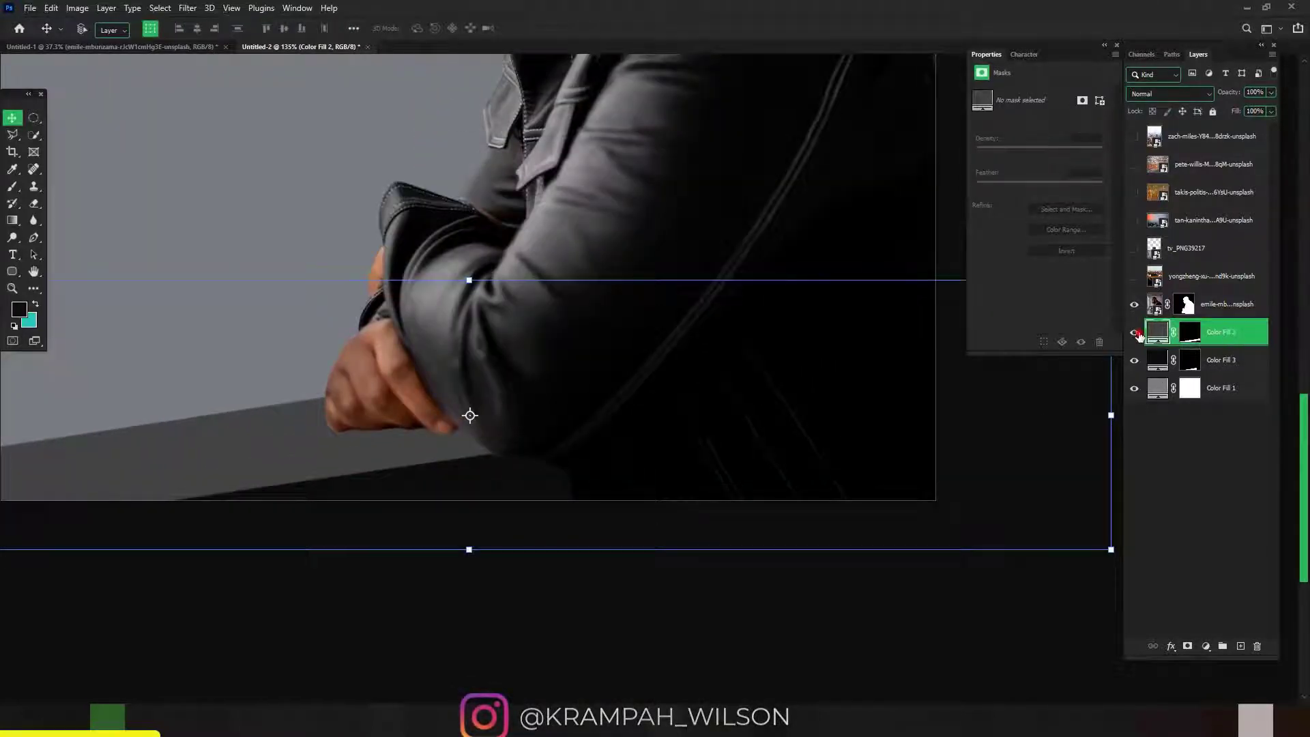
{"action": "left_click", "coordinate": [1226, 367]}
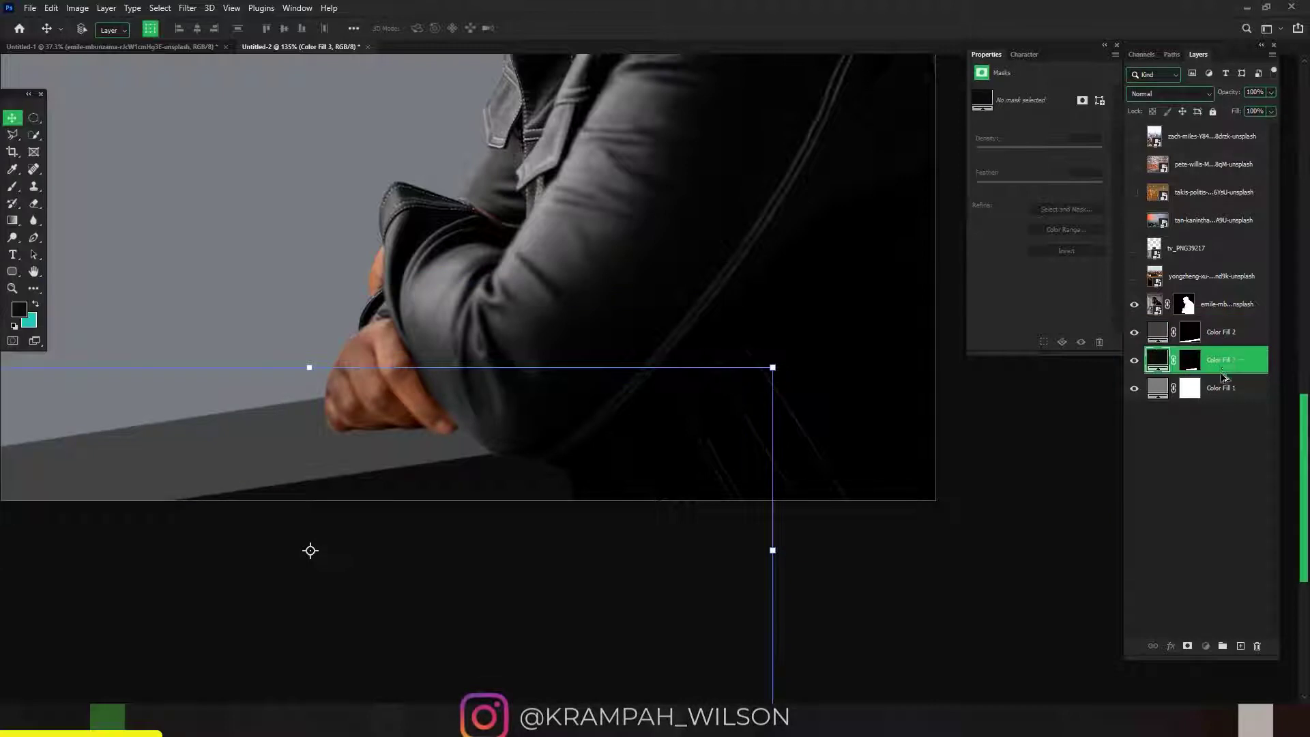
{"action": "left_click_drag", "start_coordinate": [1225, 377], "coordinate": [1225, 381]}
{"action": "right_click", "coordinate": [1226, 366]}
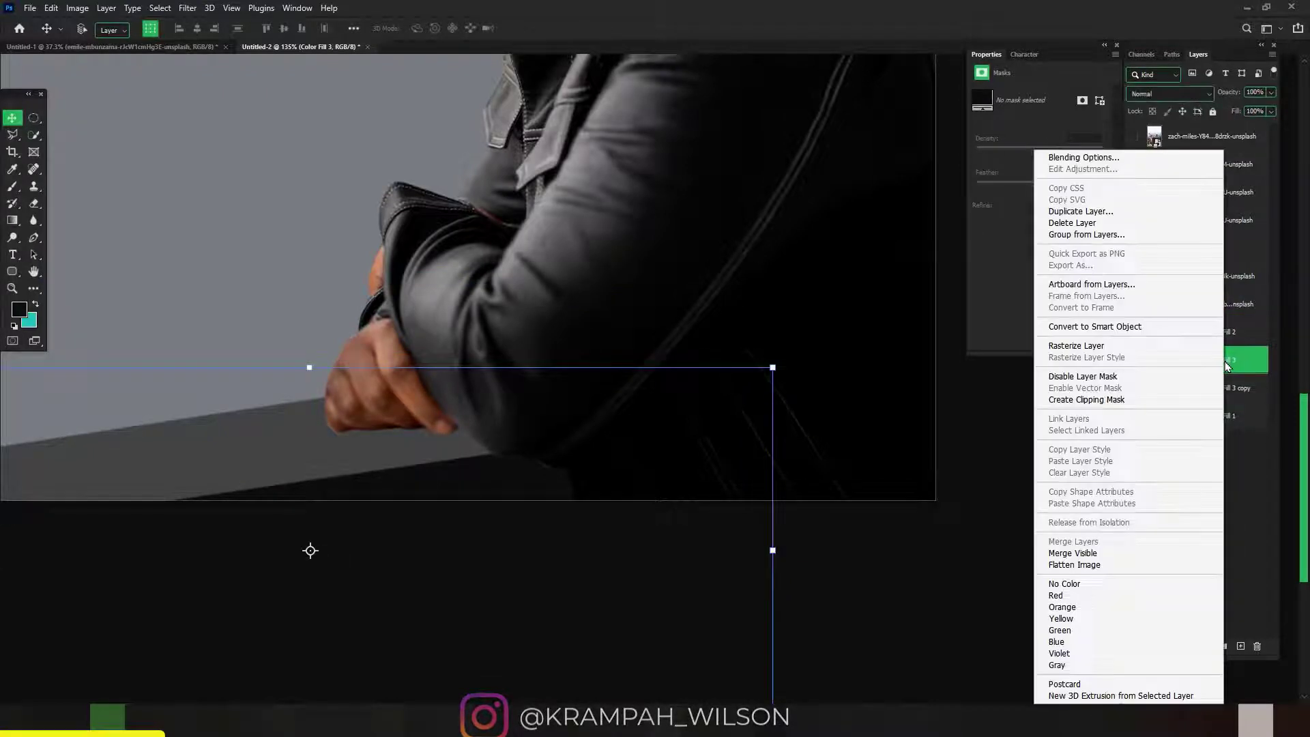
{"action": "left_click", "coordinate": [1091, 326]}
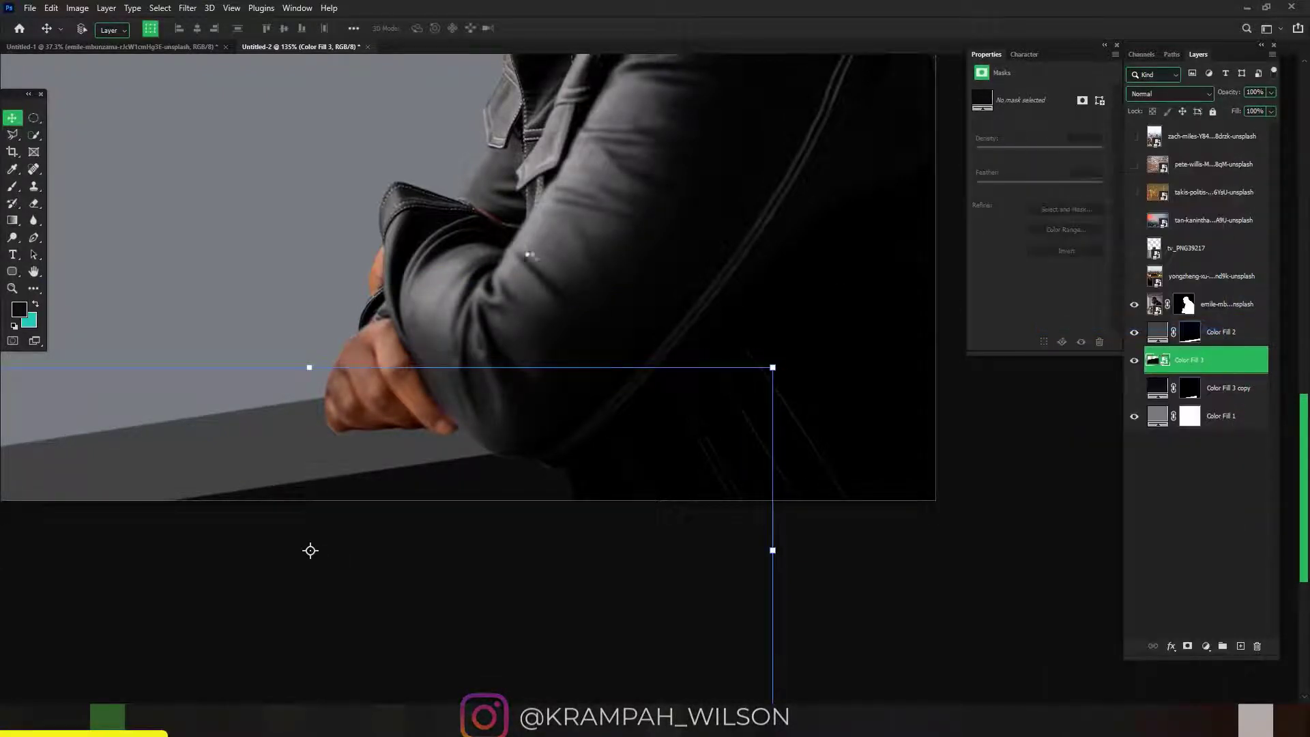
{"action": "left_click", "coordinate": [187, 9]}
{"action": "left_click", "coordinate": [397, 8]}
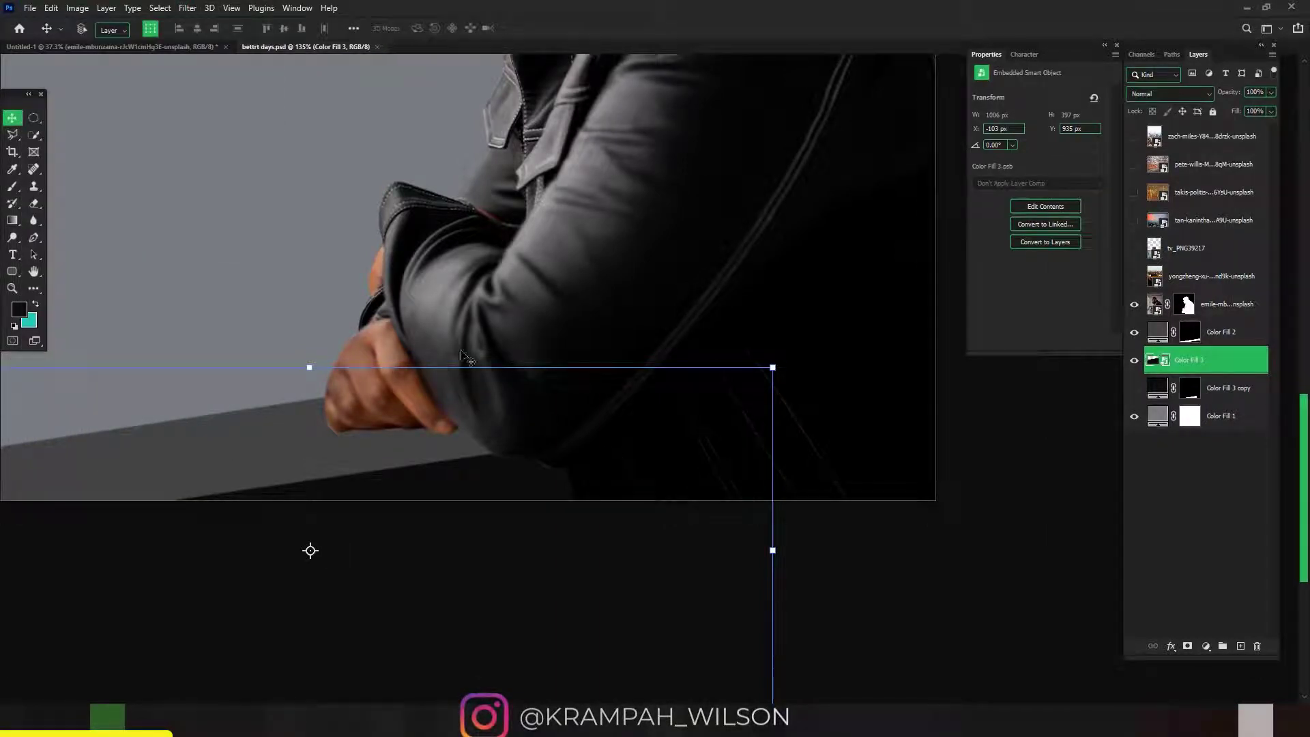
Open the Alien Skin Eye Candy 7 filter on the Color Fill 3 smart object and choose the Brick Wall texture
{"action": "left_click", "coordinate": [187, 8]}
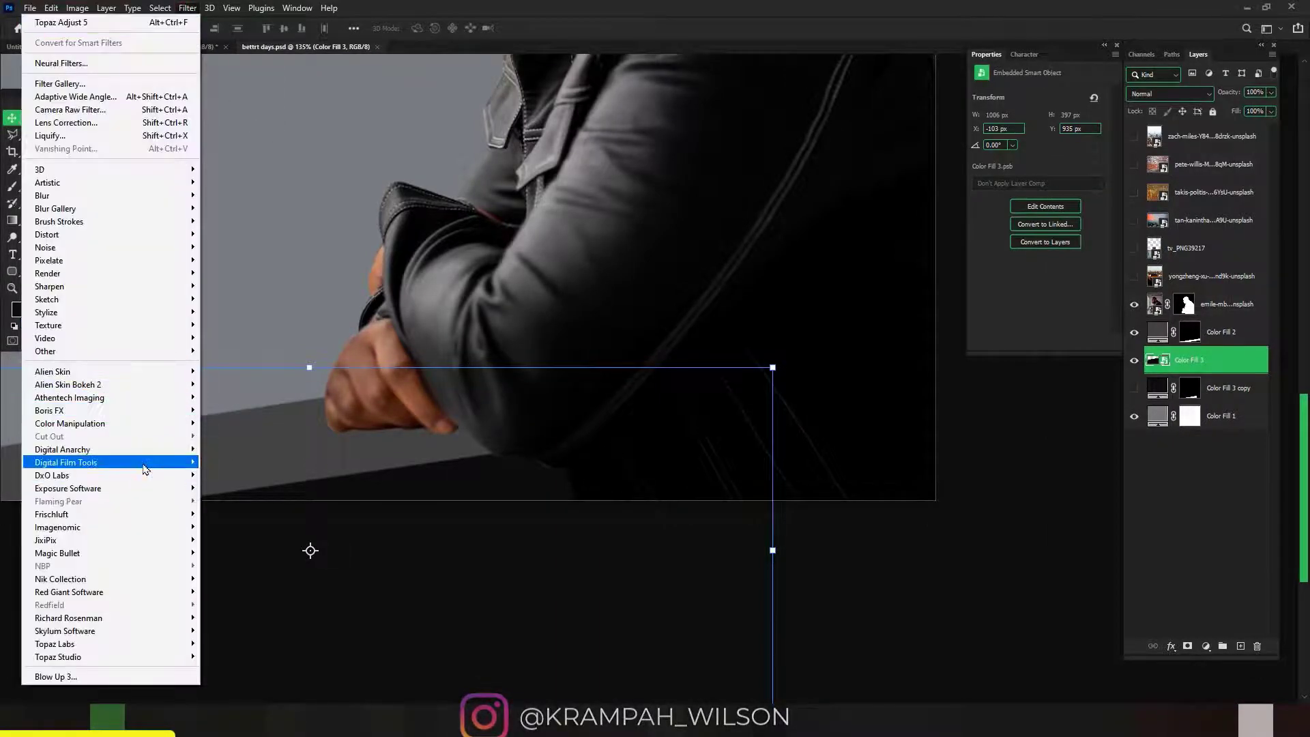
{"action": "mouse_move", "coordinate": [161, 494]}
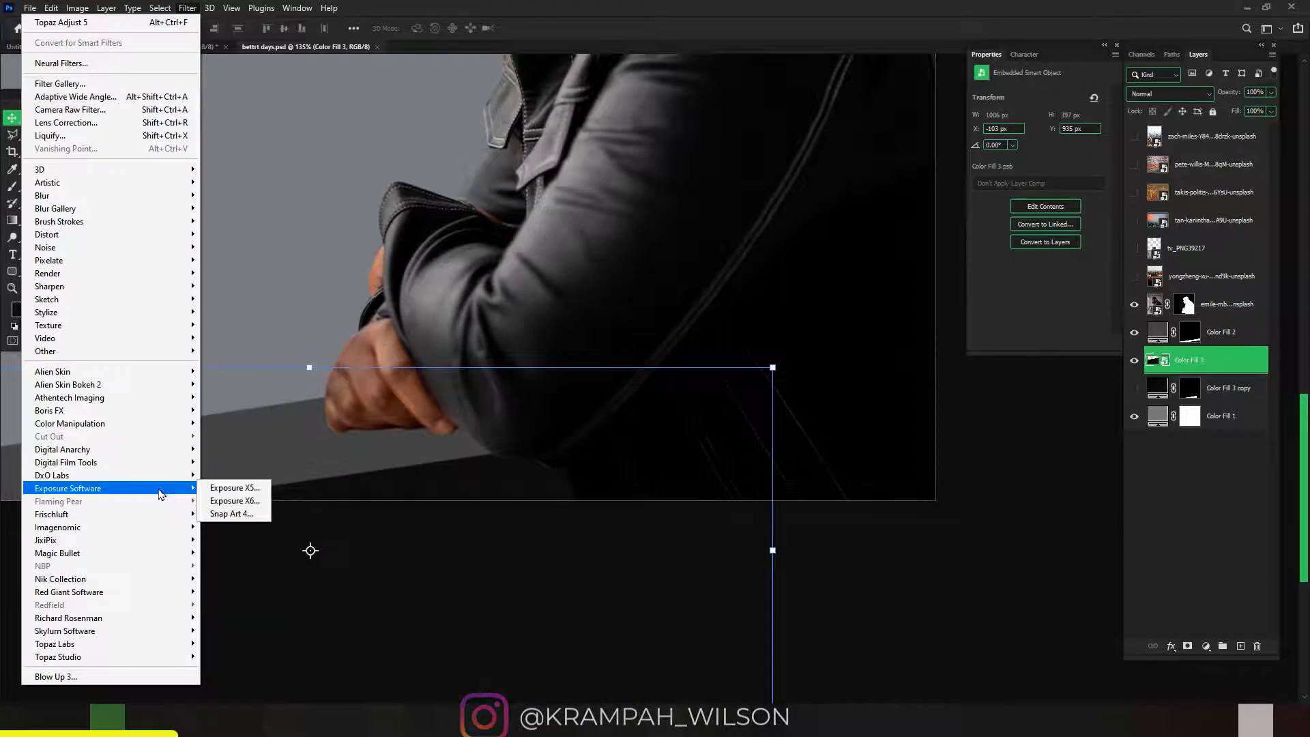
{"action": "mouse_move", "coordinate": [164, 373]}
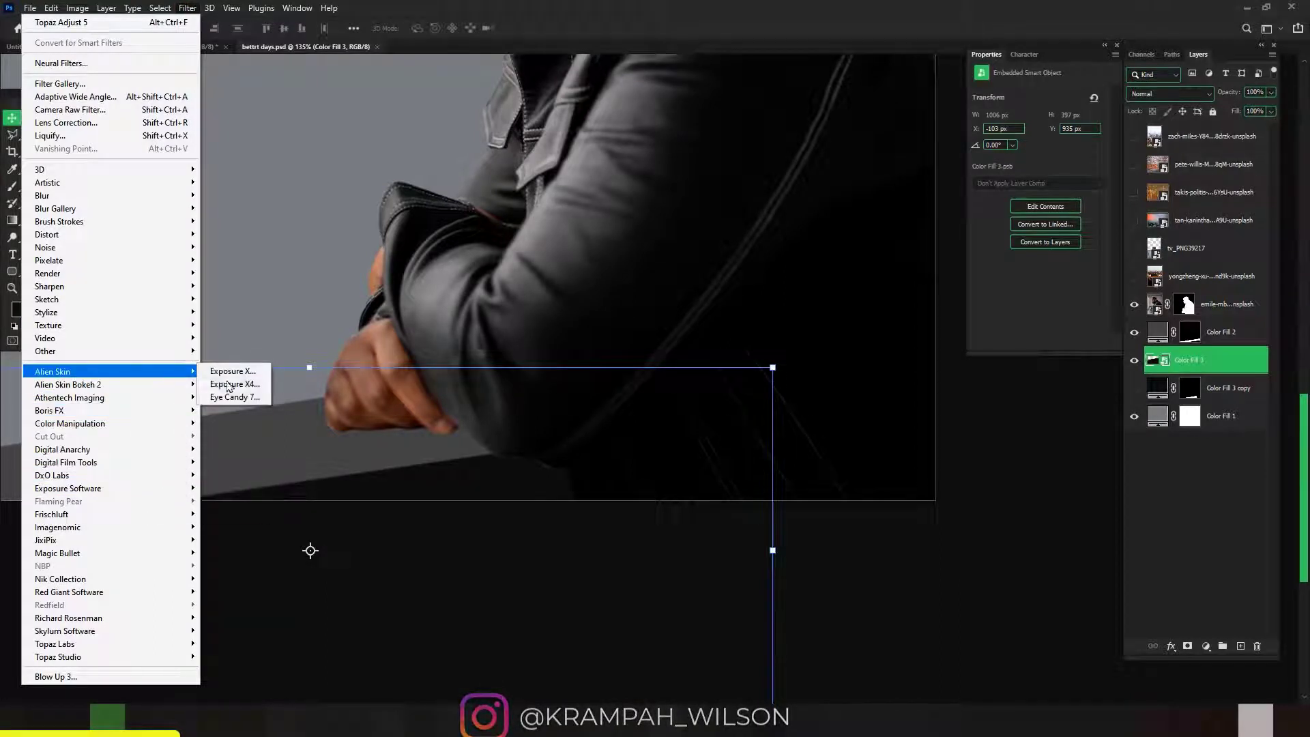
{"action": "left_click", "coordinate": [239, 398]}
{"action": "left_click", "coordinate": [166, 88]}
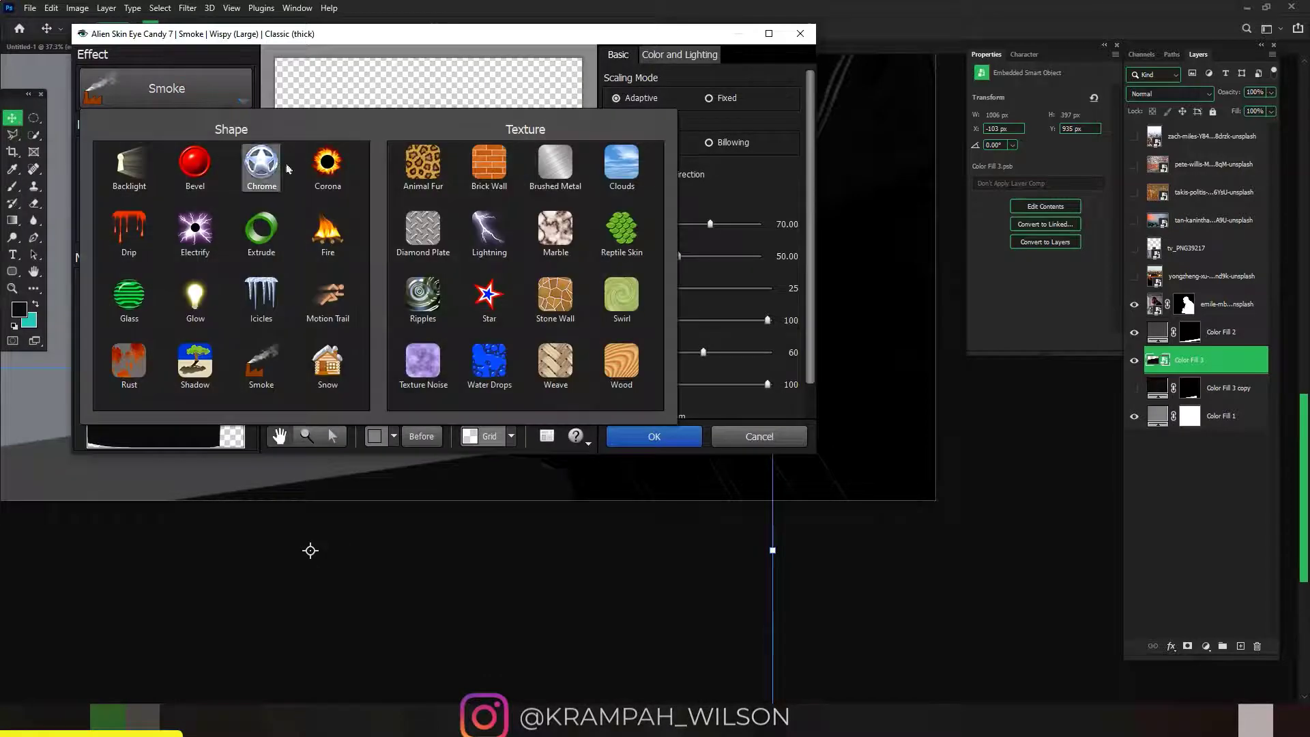
{"action": "left_click", "coordinate": [488, 164]}
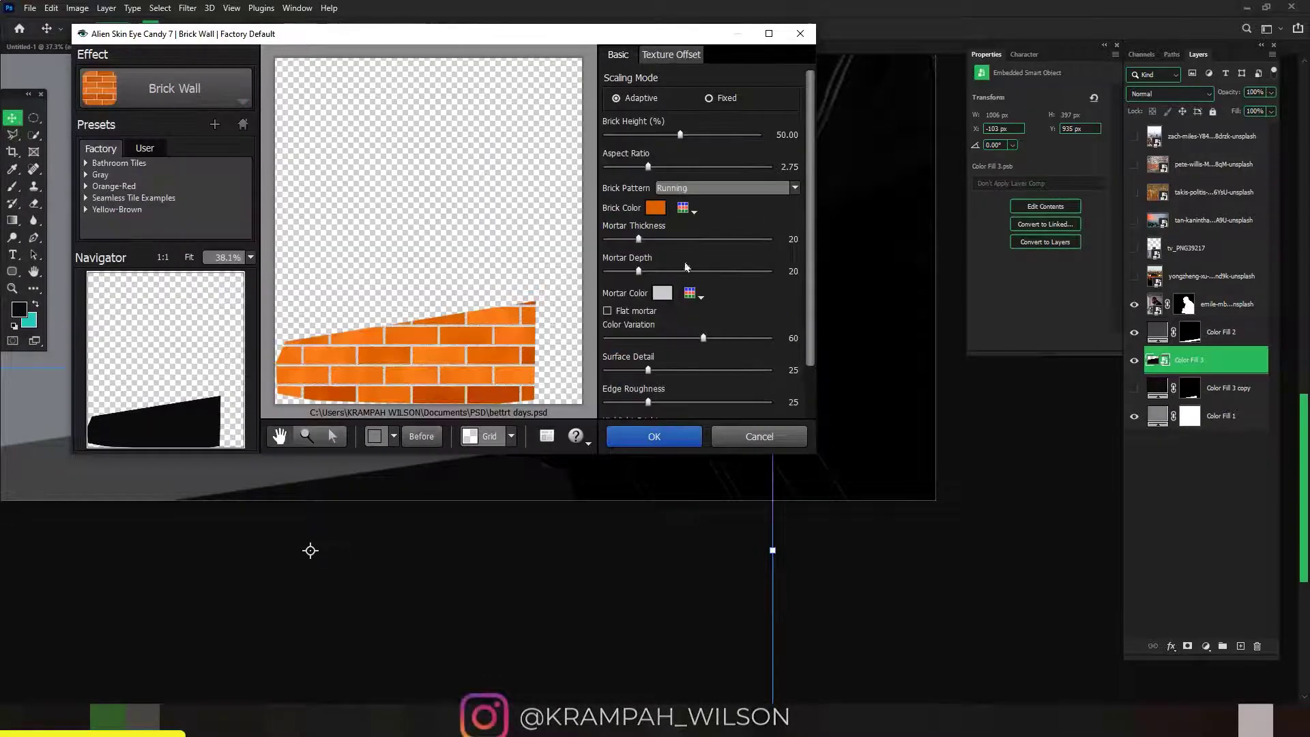
Set the brick height to about 22.88% and the brick pattern to Common
{"action": "left_click_drag", "start_coordinate": [681, 136], "coordinate": [638, 135]}
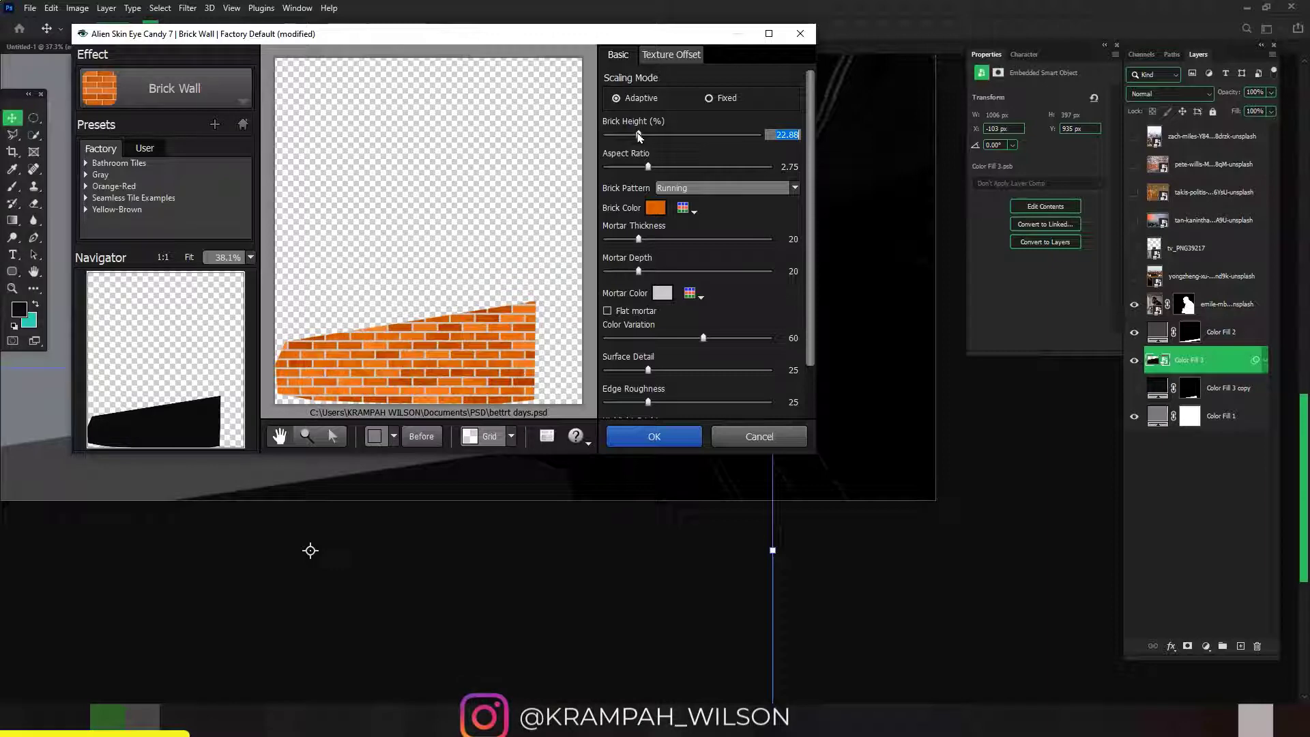
{"action": "left_click", "coordinate": [689, 194]}
{"action": "left_click", "coordinate": [690, 212]}
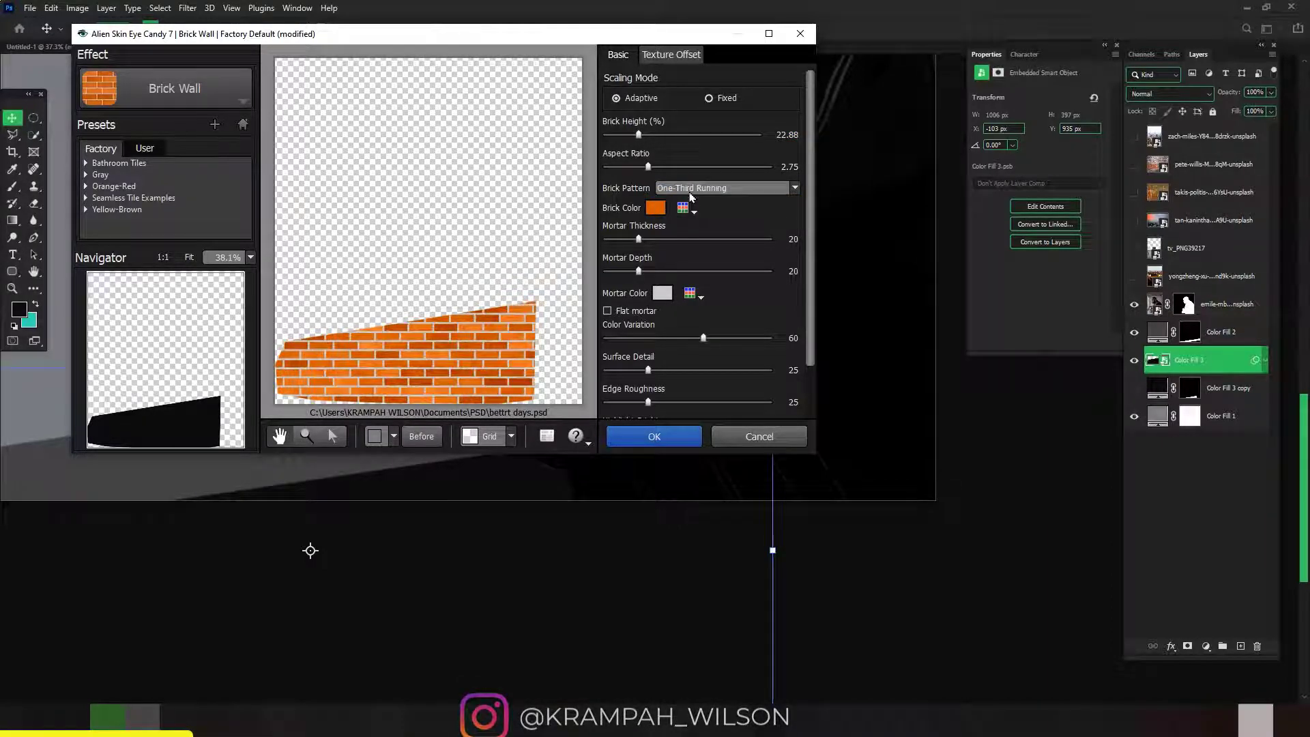
{"action": "left_click", "coordinate": [691, 197]}
{"action": "left_click", "coordinate": [690, 205]}
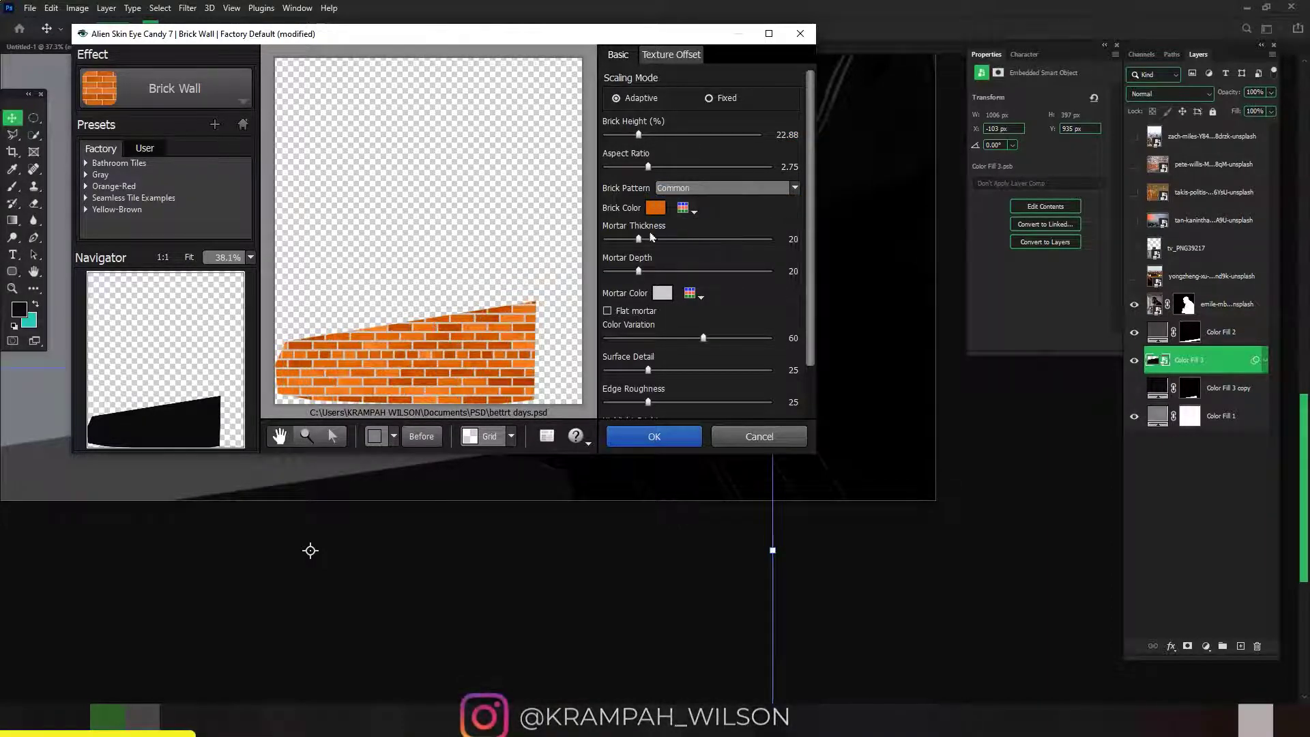
Set mortar thickness to 5, mortar depth to 36 and surface detail to 41, and apply the brick filter
{"action": "left_click_drag", "start_coordinate": [618, 240], "coordinate": [609, 275]}
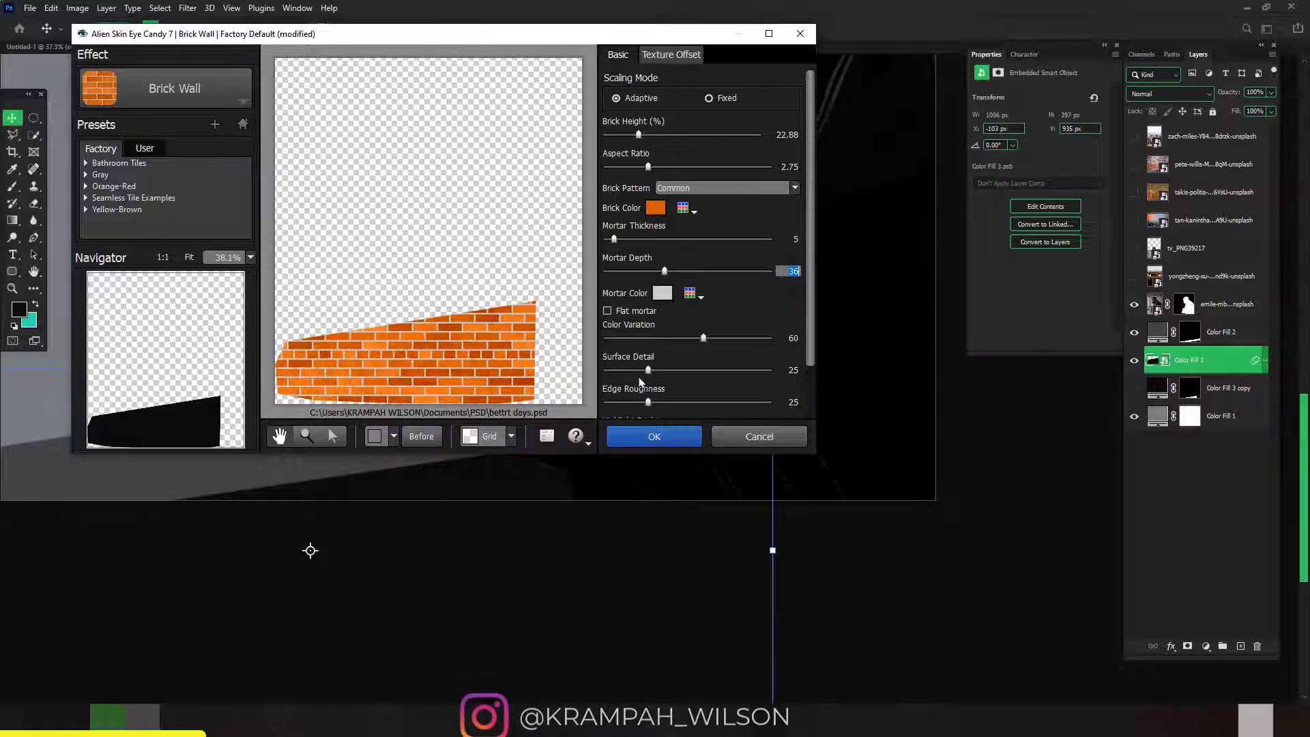
{"action": "left_click", "coordinate": [653, 372]}
{"action": "left_click", "coordinate": [665, 442]}
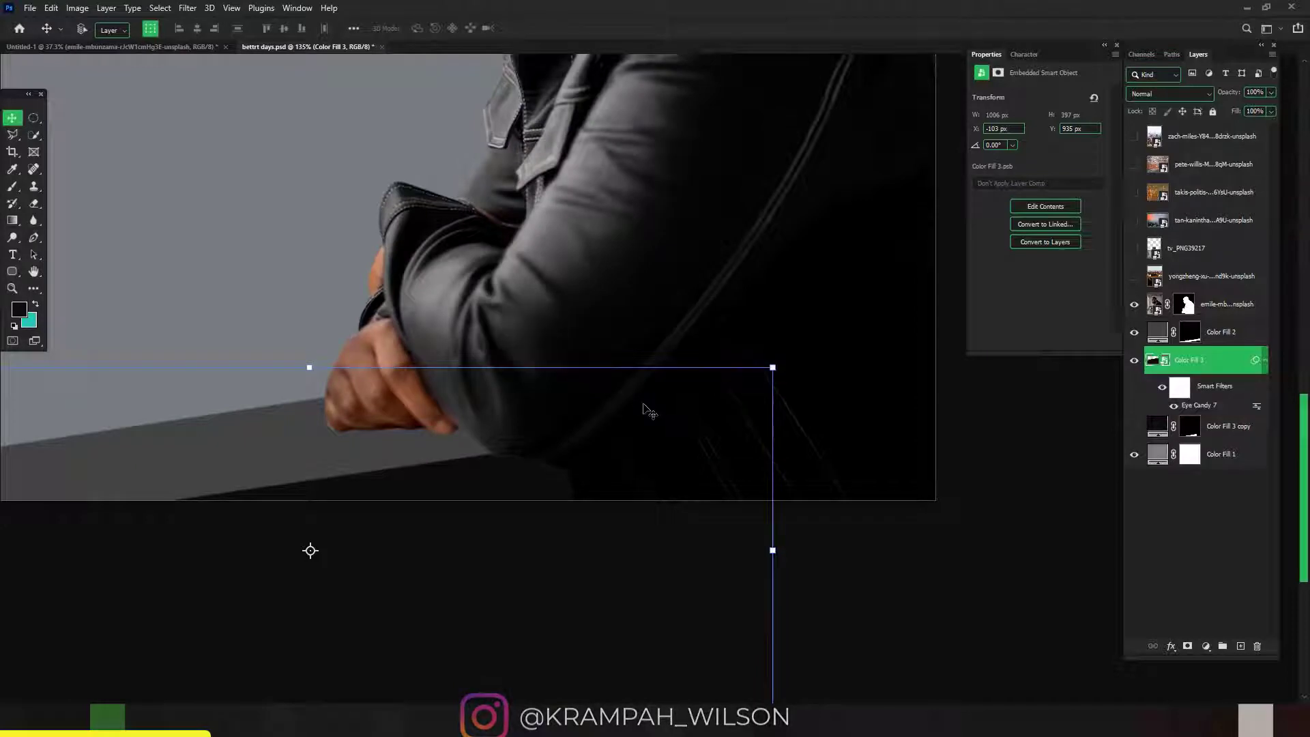
Add a Hue/Saturation adjustment clipped to the Color Fill 3 bricks and set its saturation to -46
{"action": "scroll", "coordinate": [579, 428], "scroll_direction": "down", "scroll_amount": 4}
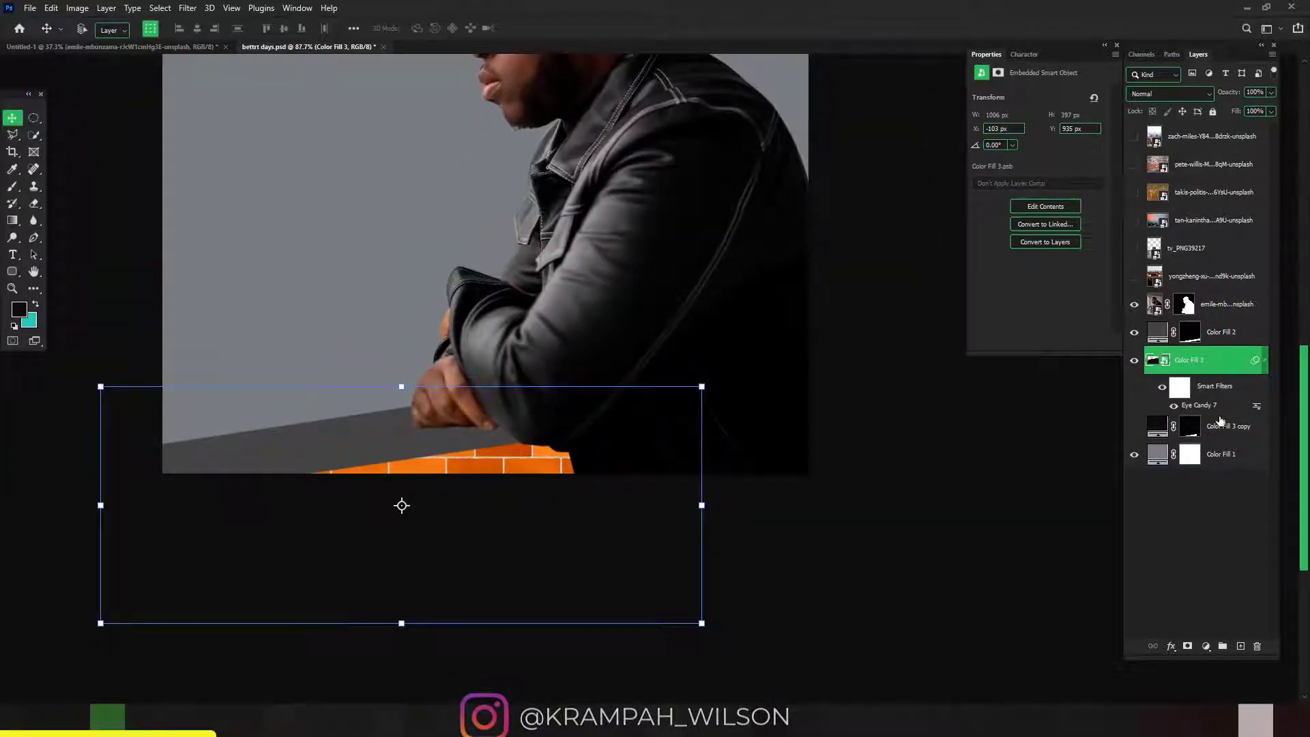
{"action": "left_click", "coordinate": [1206, 645]}
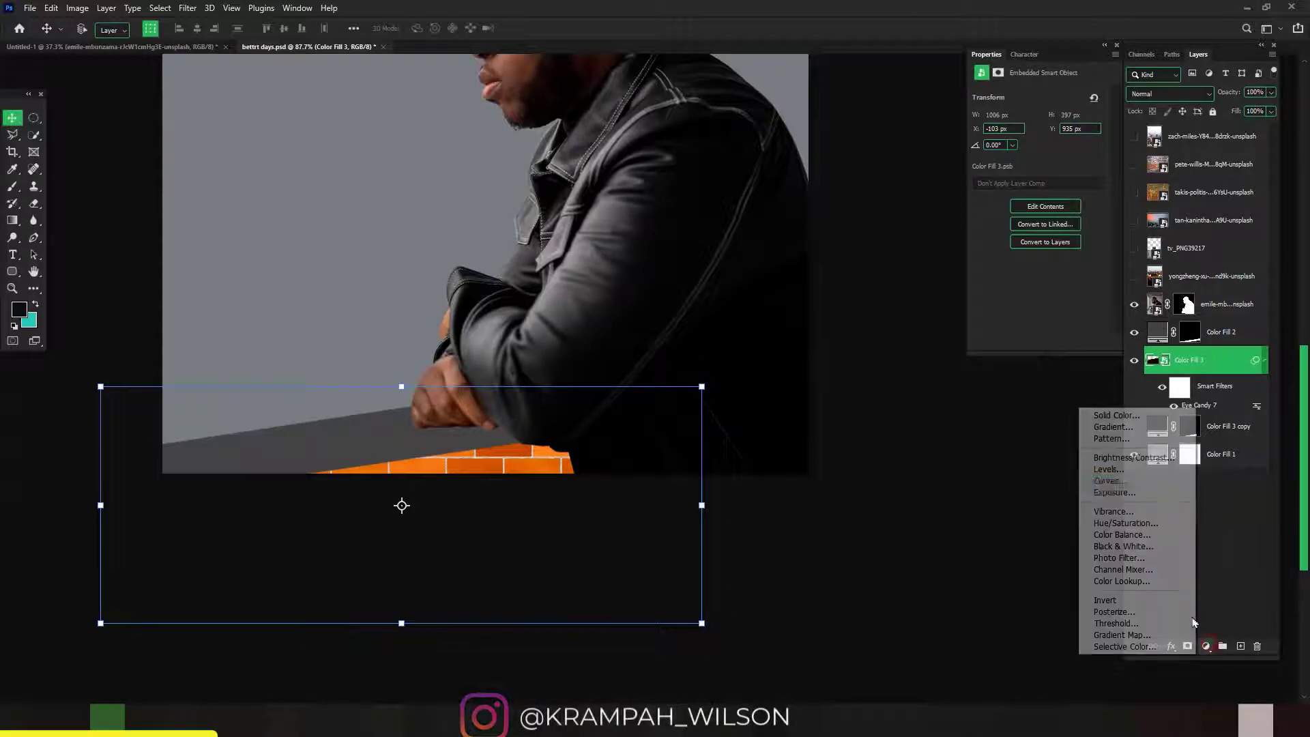
{"action": "left_click", "coordinate": [1128, 524]}
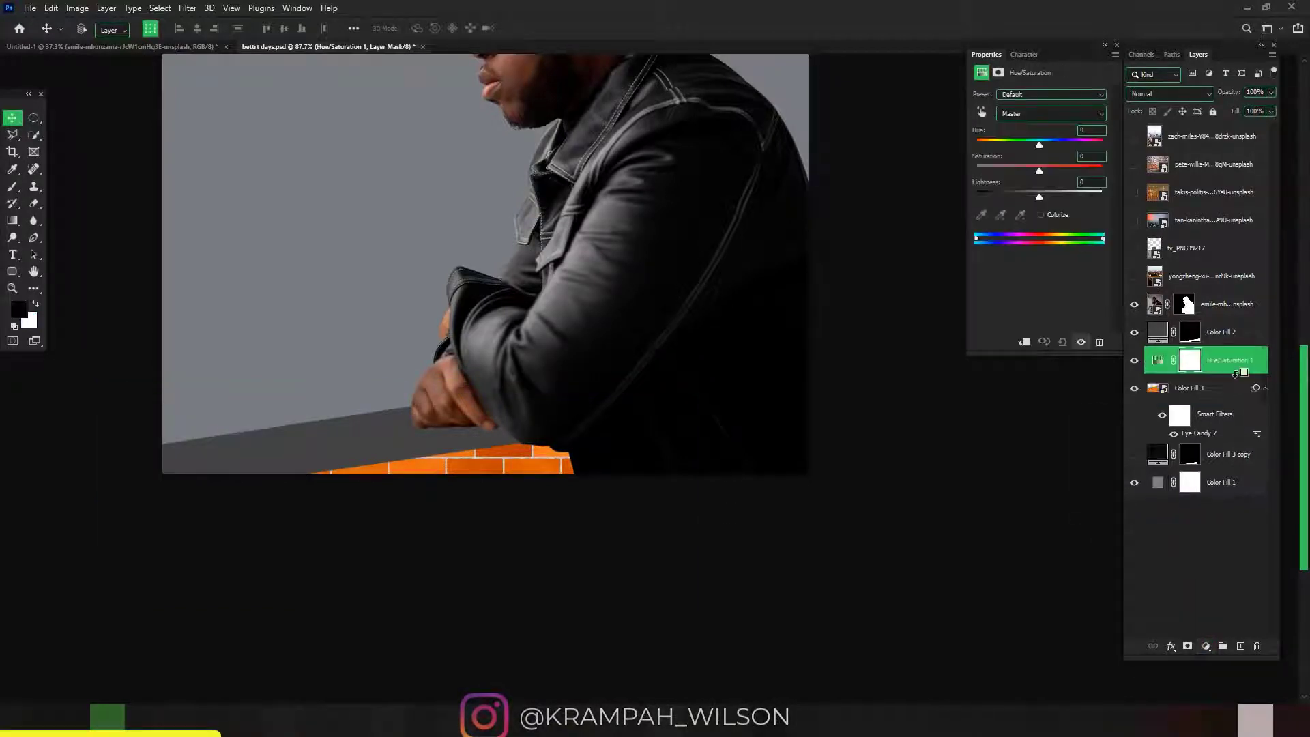
{"action": "left_click", "coordinate": [1236, 374], "text": "alt"}
{"action": "left_click_drag", "start_coordinate": [1039, 172], "coordinate": [984, 175]}
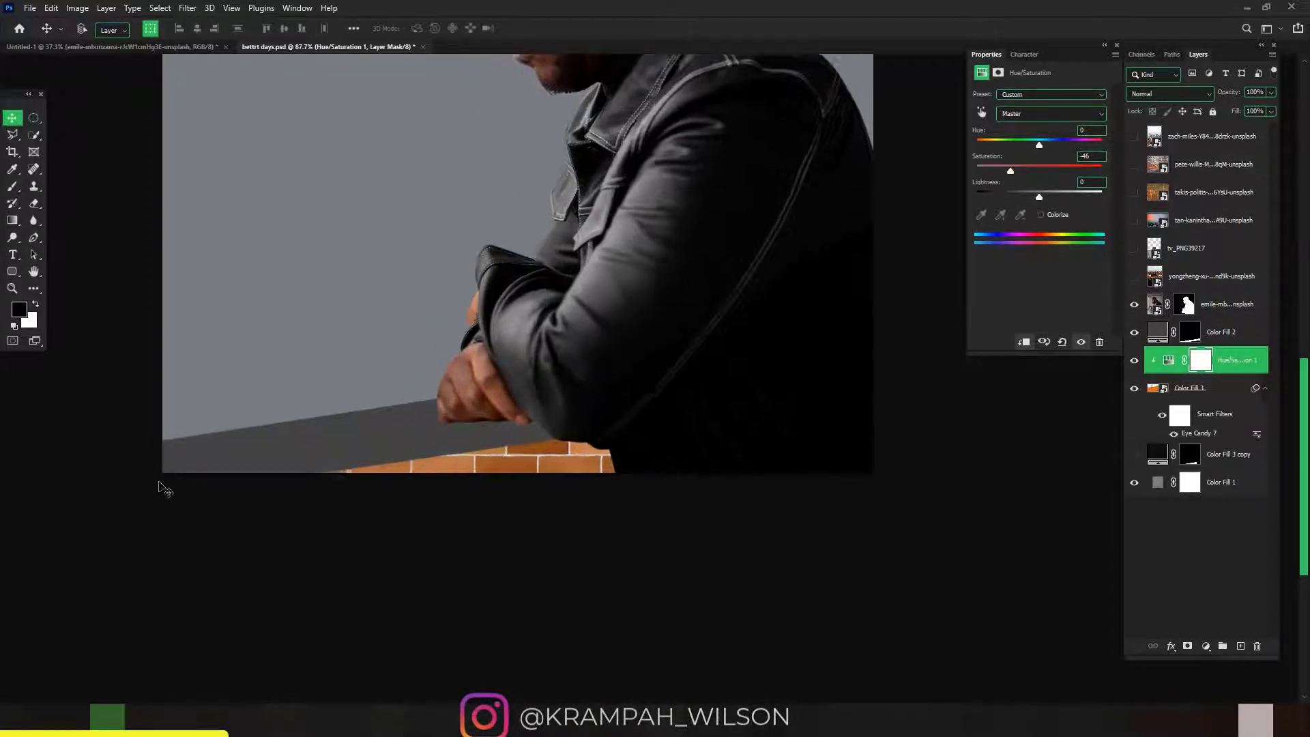
Above Color Fill 2, outline a slanted strip along the ledge's lower edge, just above the bricks, with the Polygonal Lasso
{"action": "scroll", "coordinate": [167, 486], "scroll_direction": "up", "scroll_amount": 2}
{"action": "left_click", "coordinate": [835, 412]}
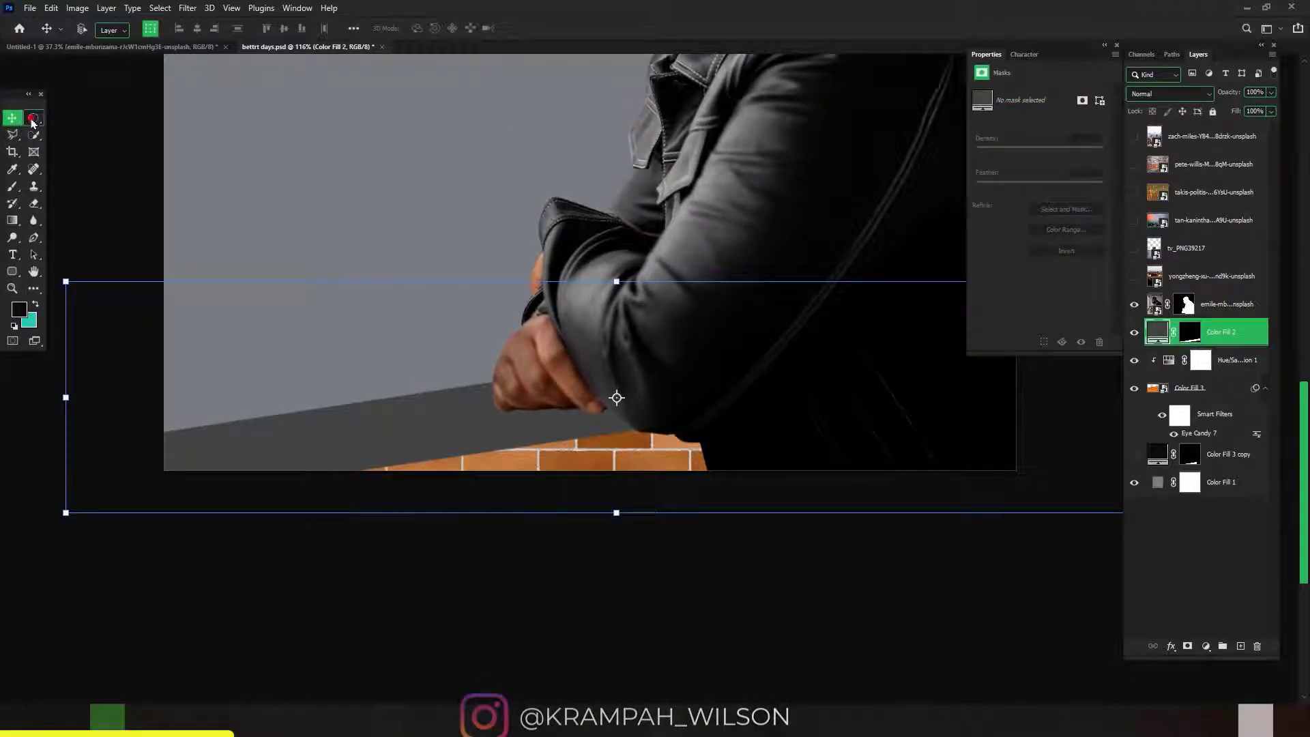
{"action": "right_click", "coordinate": [32, 123]}
{"action": "left_click", "coordinate": [88, 117]}
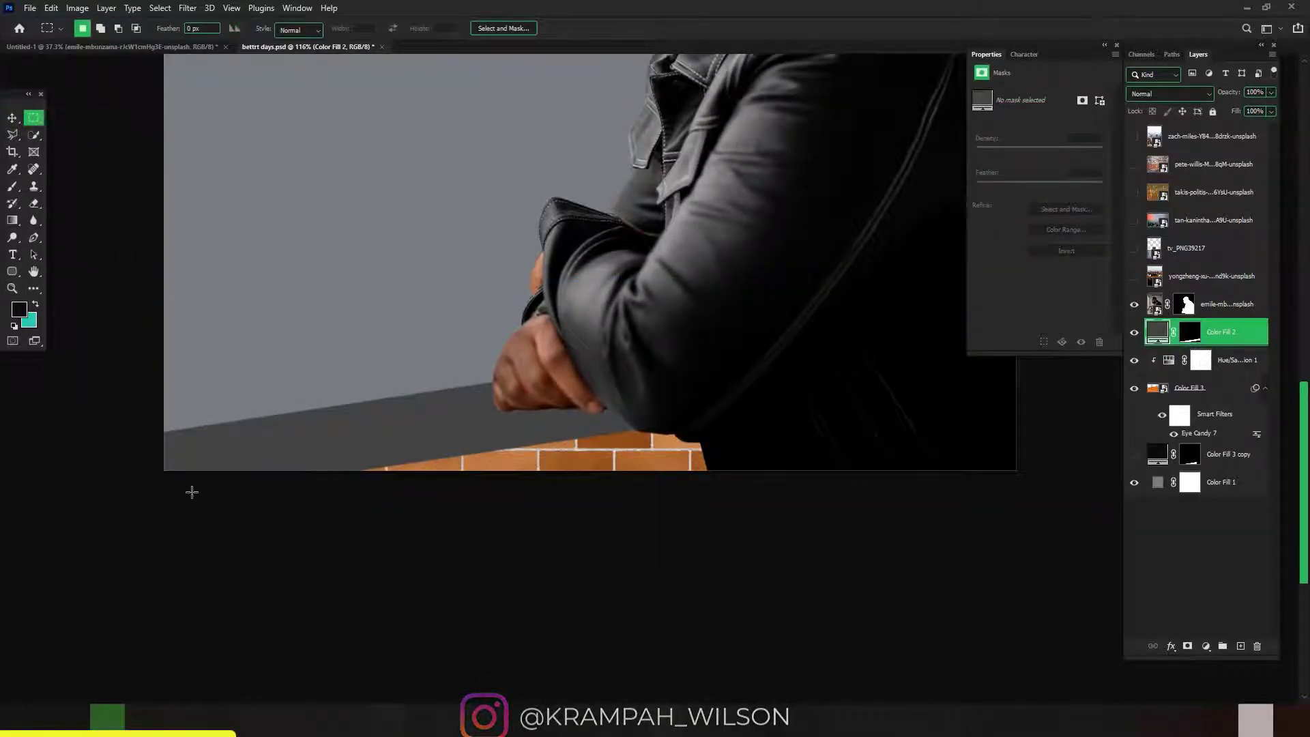
{"action": "key", "text": "l"}
{"action": "left_click", "coordinate": [145, 486]}
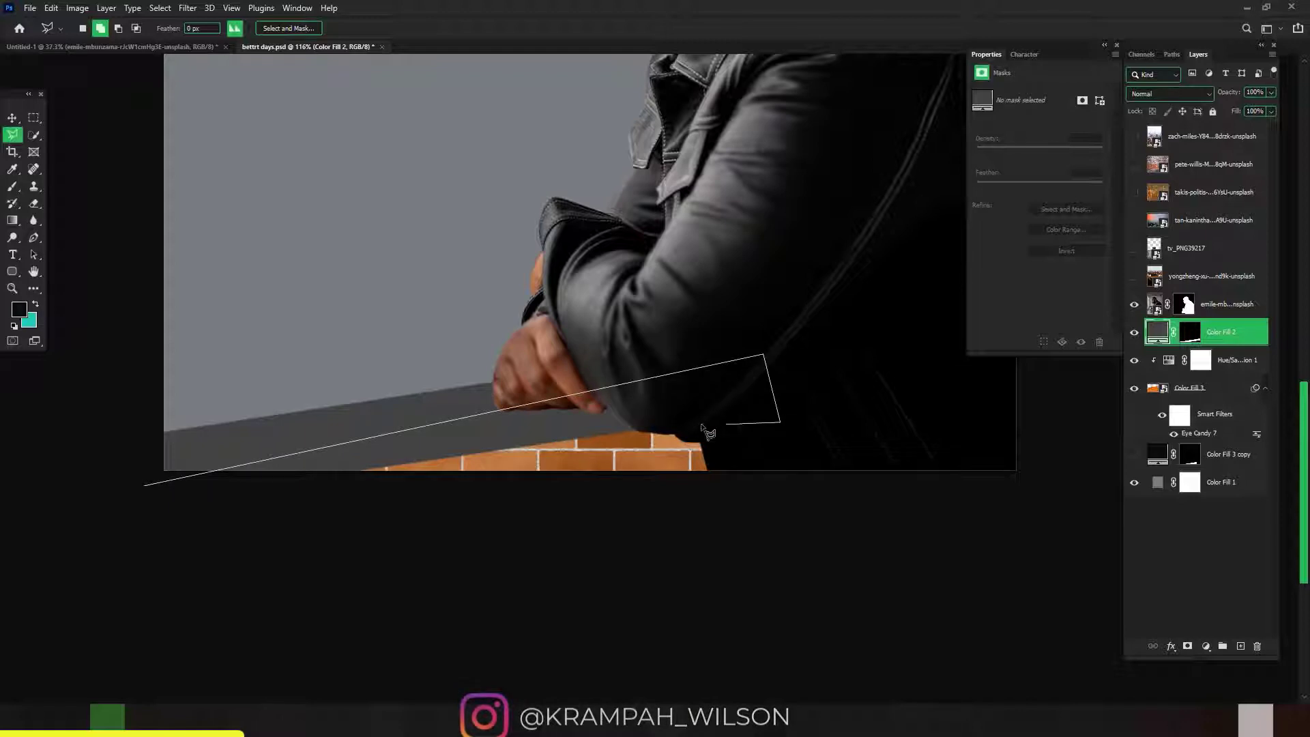
{"action": "left_click", "coordinate": [651, 428]}
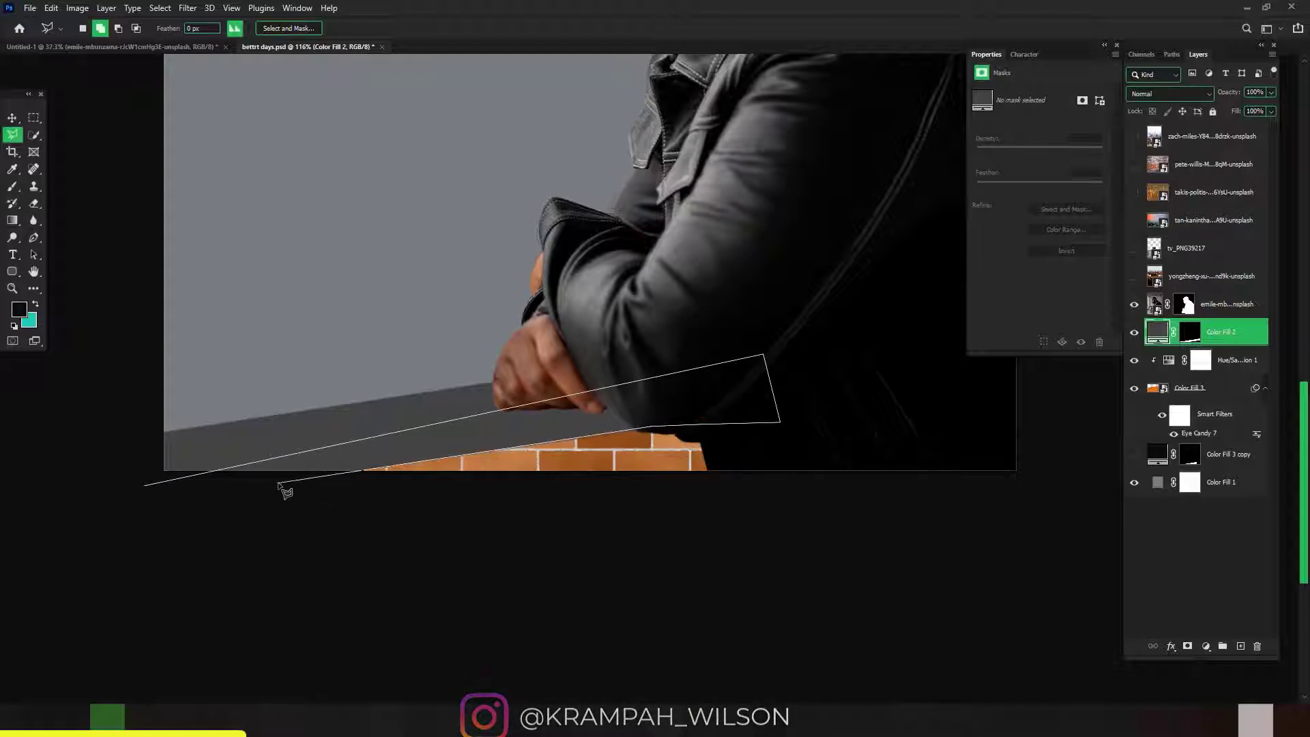
{"action": "double_click", "coordinate": [179, 494]}
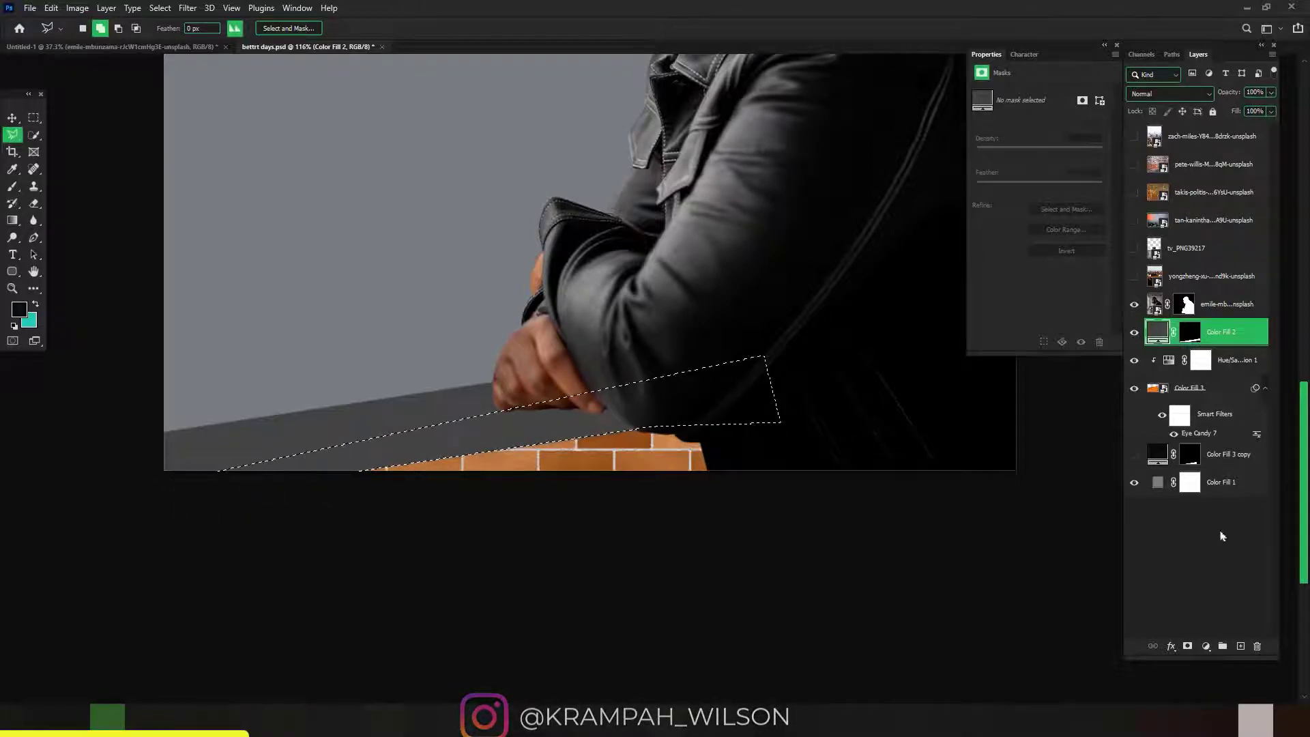
Fill the selected strip with a near-black solid colour layer, #18191a
{"action": "left_click", "coordinate": [1205, 646]}
{"action": "left_click", "coordinate": [1134, 413]}
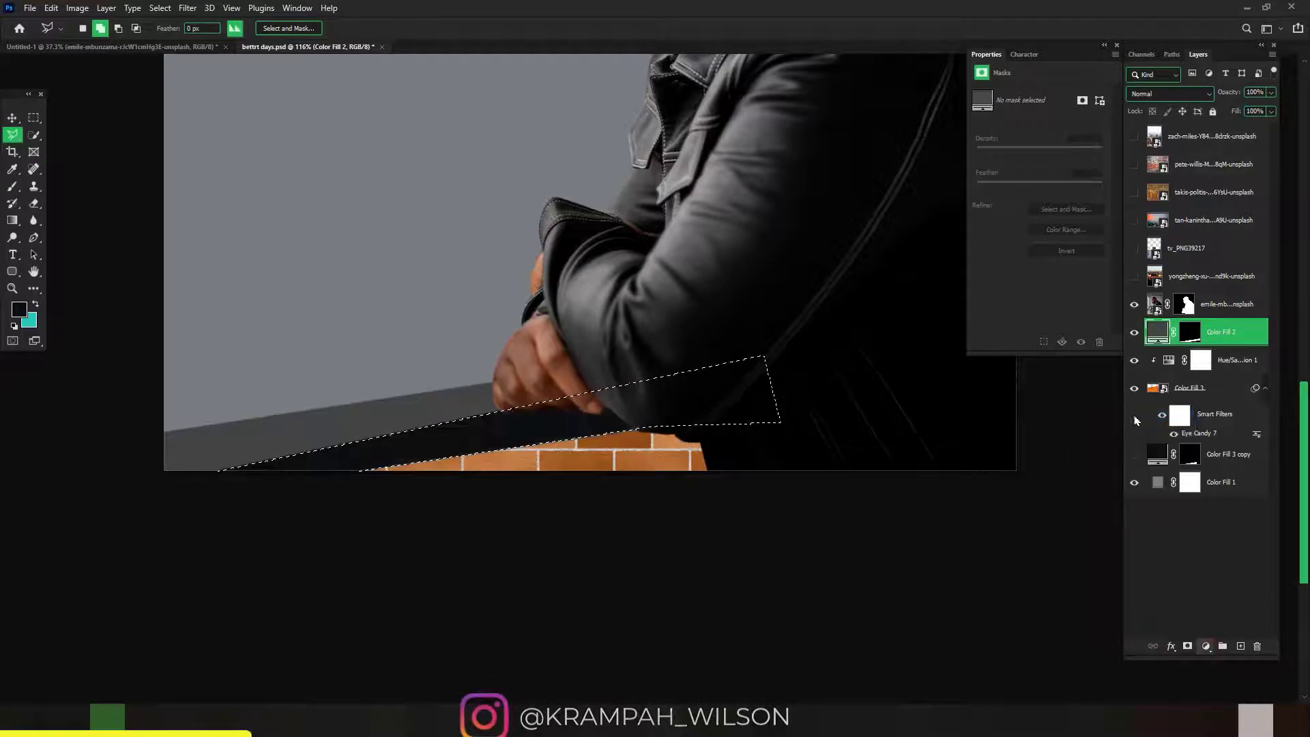
{"action": "left_click", "coordinate": [1259, 285]}
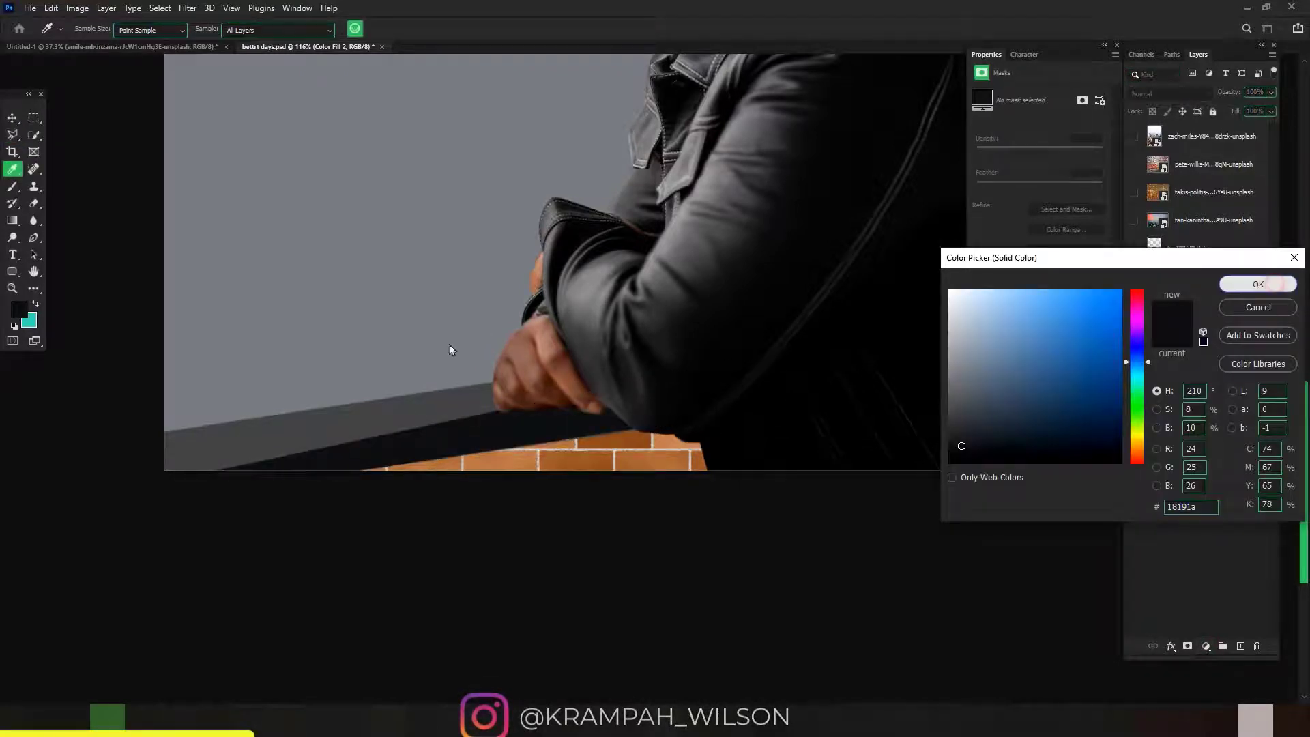
Distort the near-black Color Fill 4 strip to fit between the ledge and the bricks, with bounds about 805 x 156 px
{"action": "left_click", "coordinate": [11, 117]}
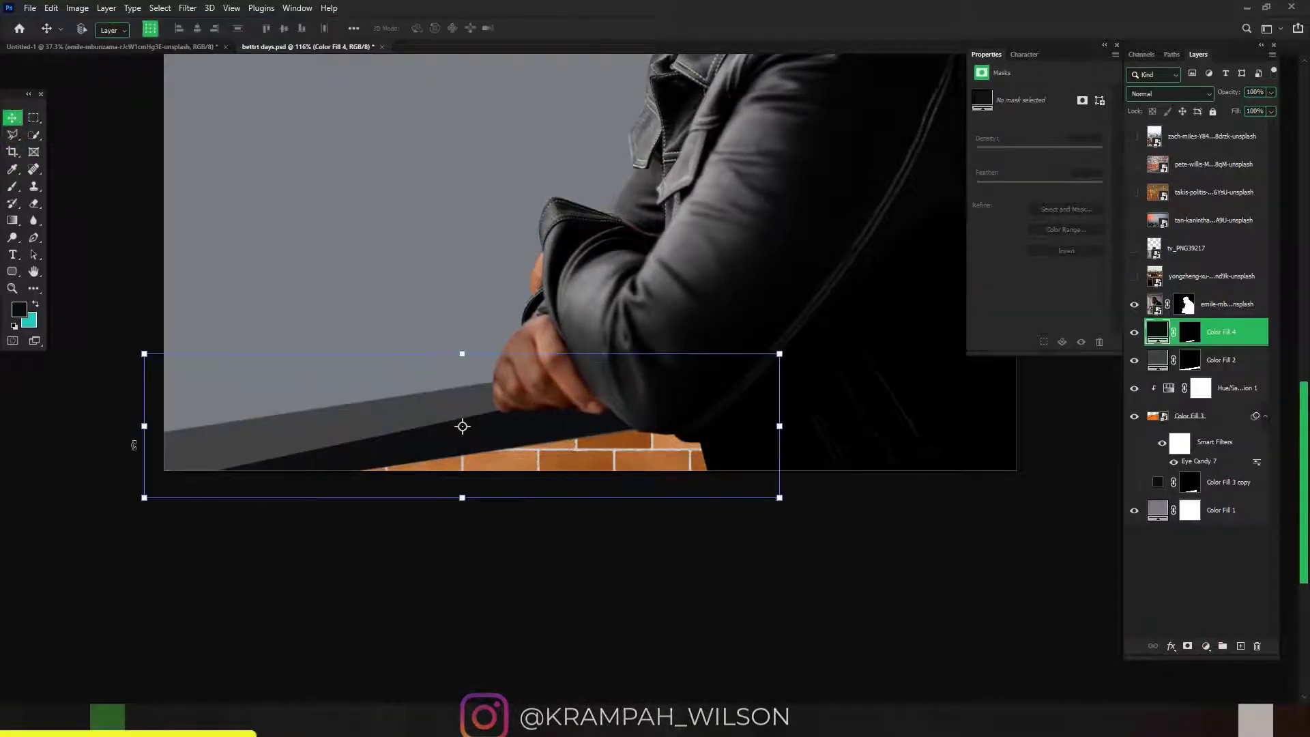
{"action": "left_click", "coordinate": [146, 430]}
{"action": "left_click_drag", "start_coordinate": [129, 533], "coordinate": [92, 517]}
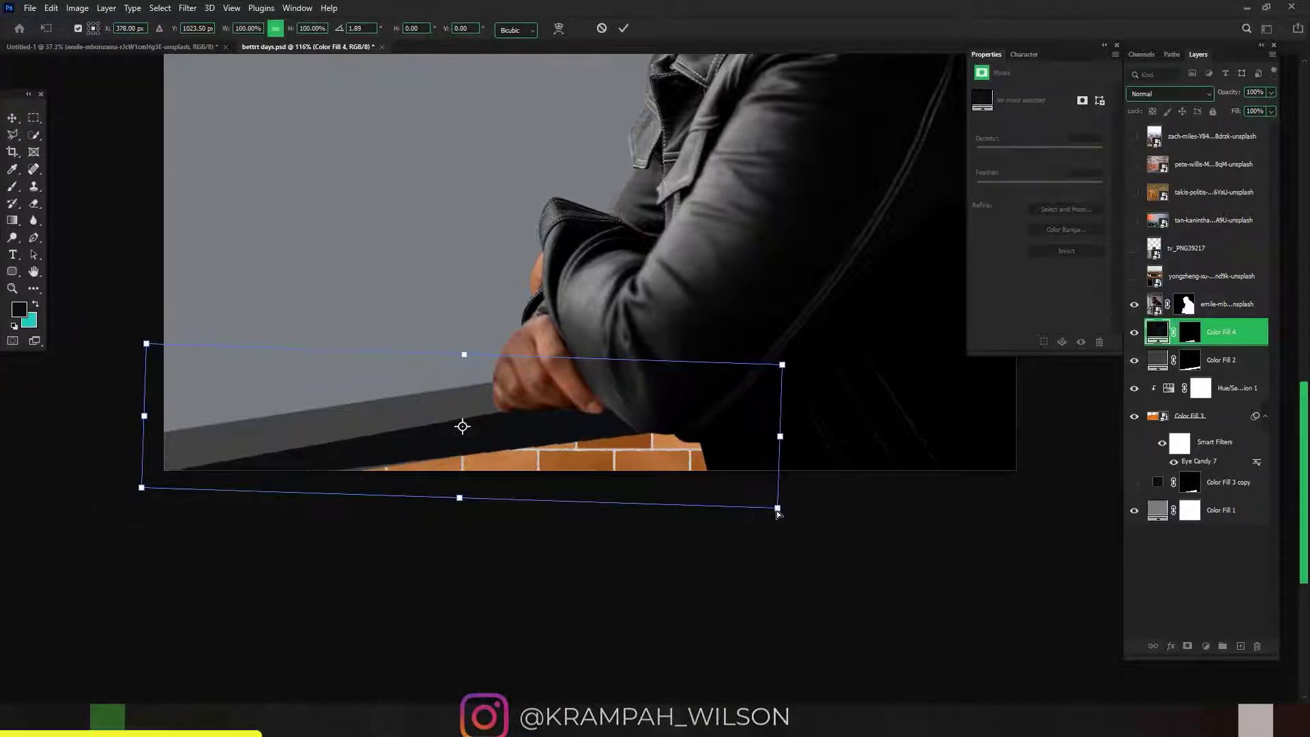
{"action": "left_click_drag", "start_coordinate": [778, 513], "coordinate": [782, 478]}
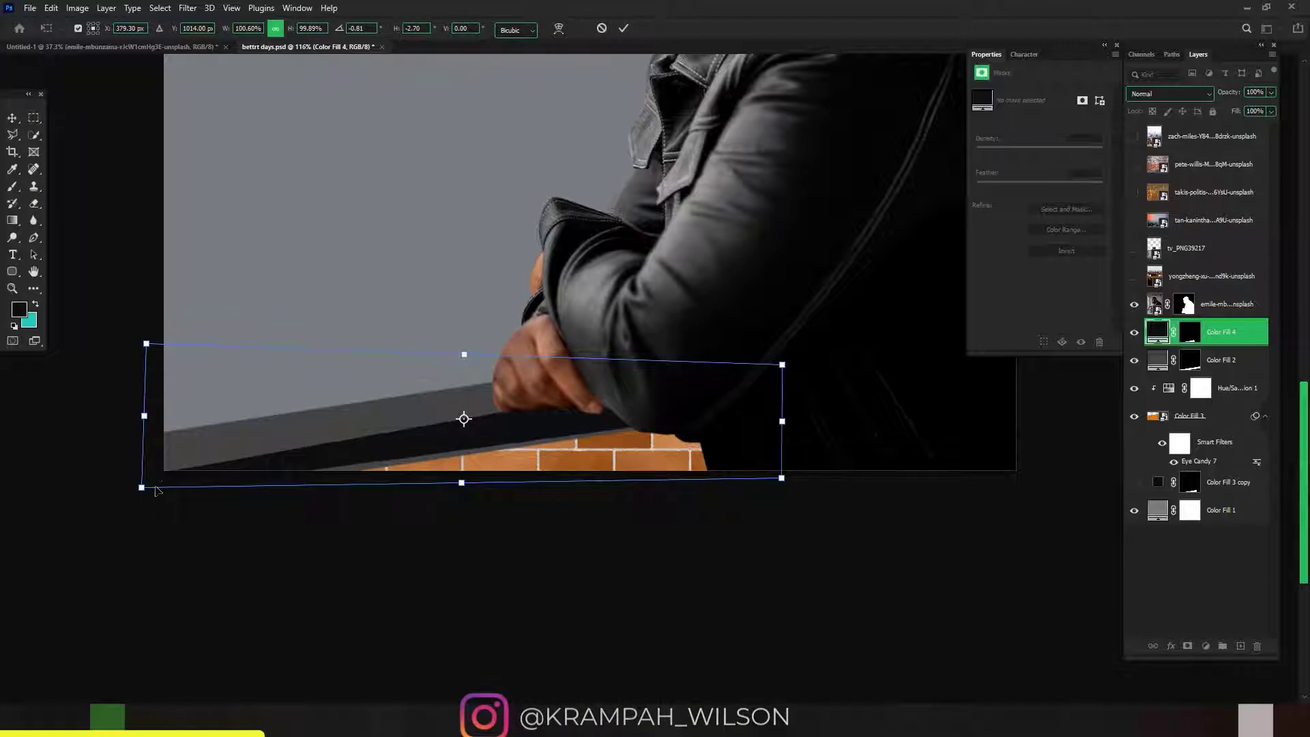
{"action": "left_click_drag", "start_coordinate": [142, 490], "coordinate": [148, 502]}
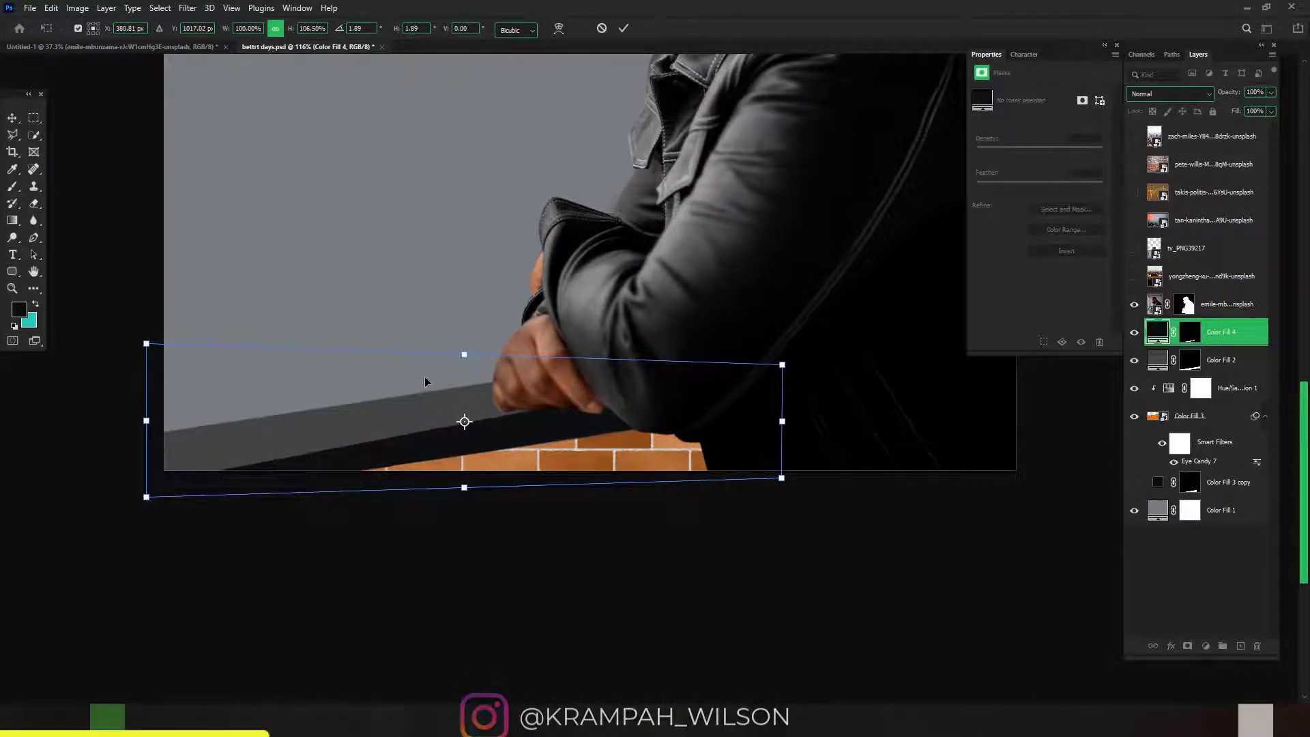
{"action": "left_click_drag", "start_coordinate": [464, 358], "coordinate": [465, 369]}
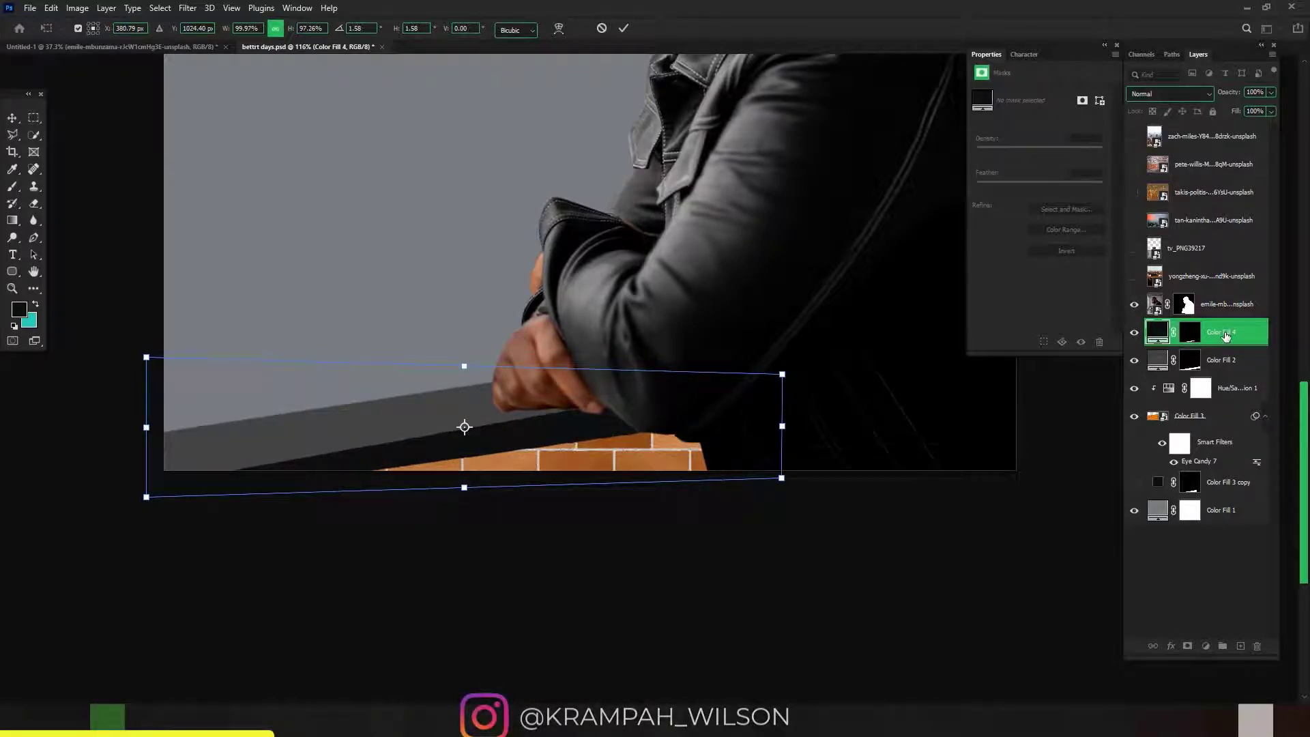
{"action": "key", "text": "Return"}
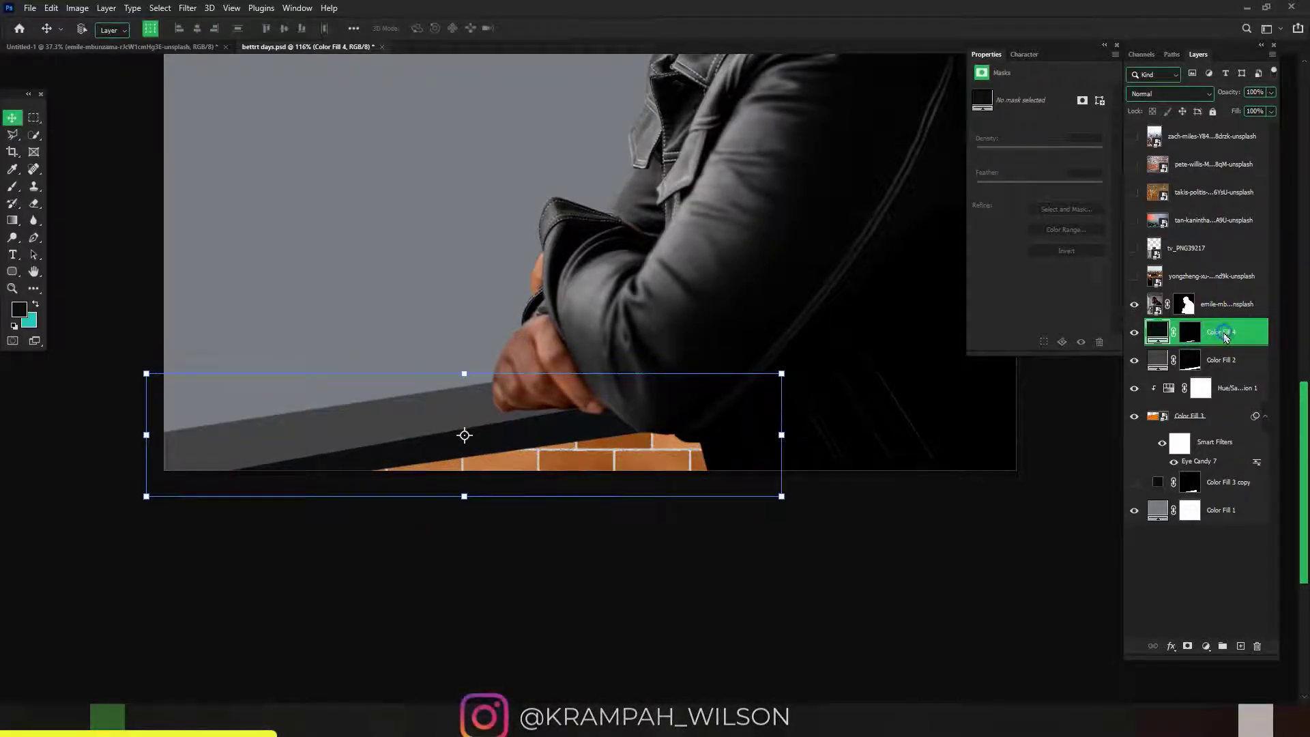
Convert Color Fill 4 to a smart object and apply the Eye Candy 7 Brick Wall filter with the Gray: American seamless tile preset
{"action": "right_click", "coordinate": [1225, 335]}
{"action": "left_click", "coordinate": [1077, 326]}
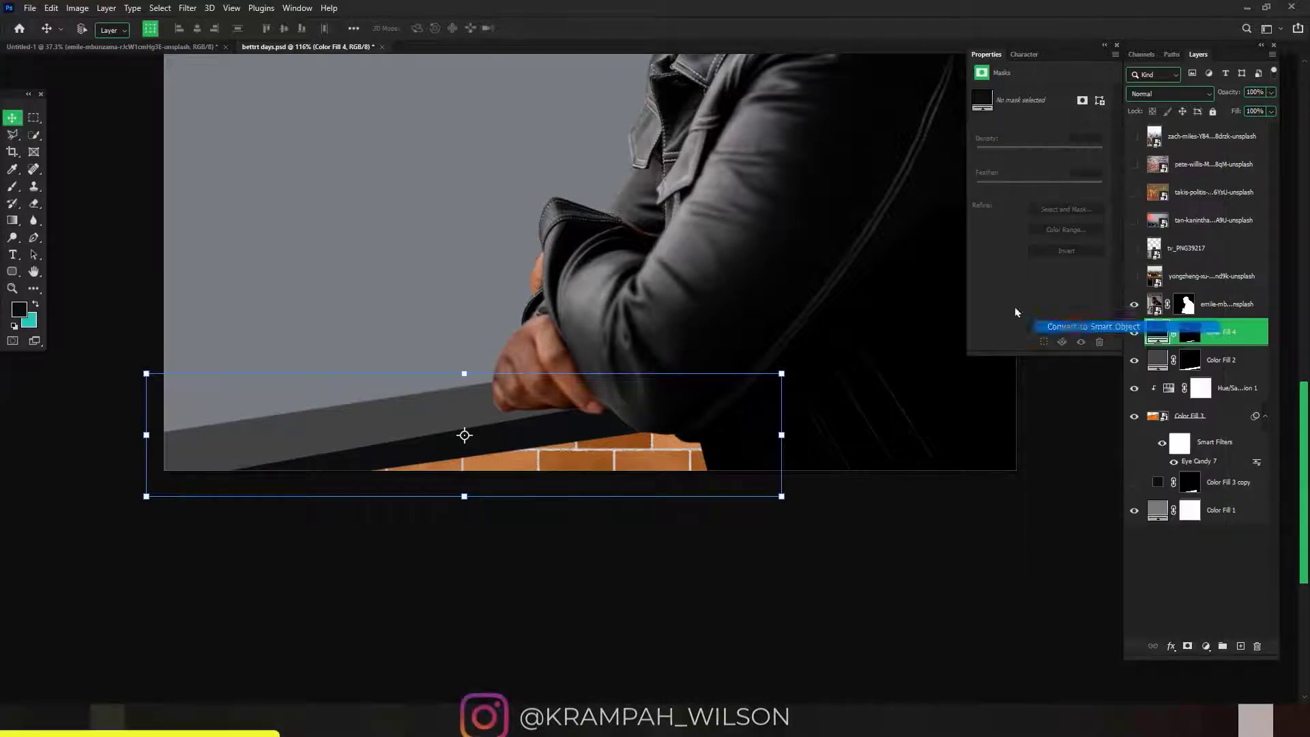
{"action": "left_click", "coordinate": [187, 7]}
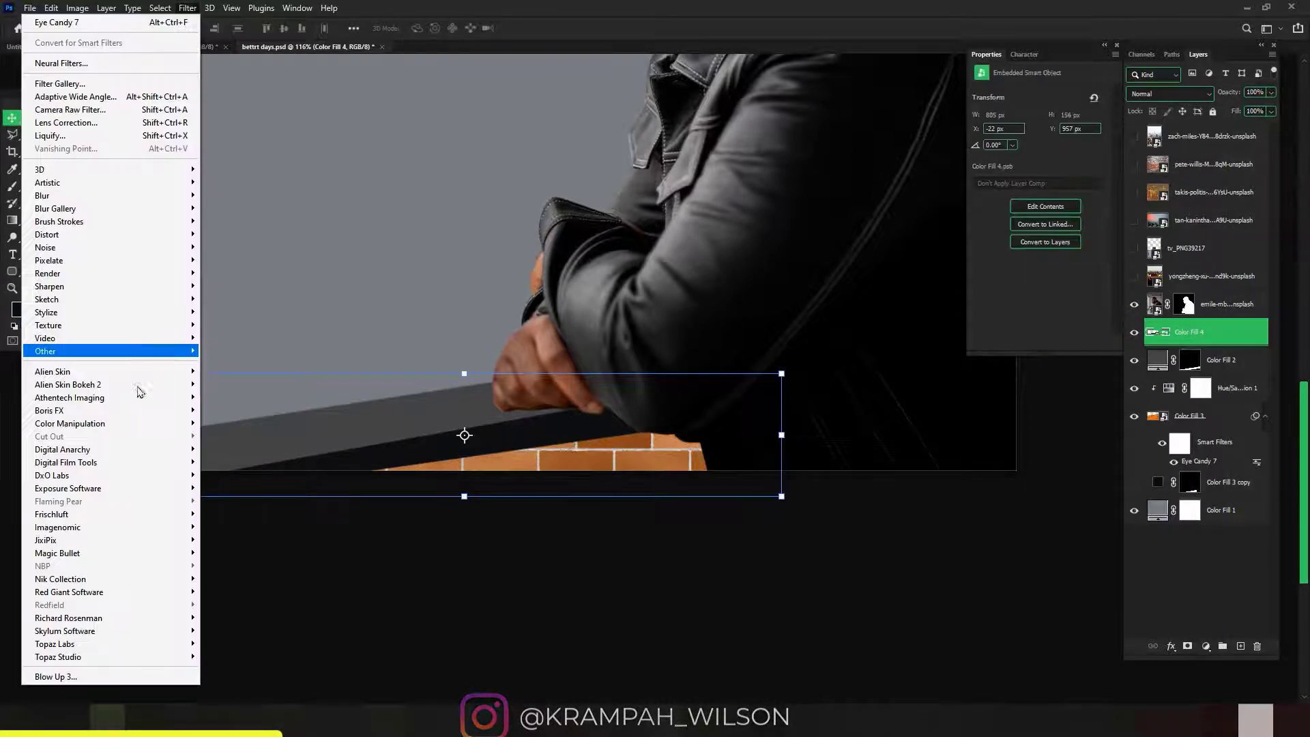
{"action": "mouse_move", "coordinate": [164, 374]}
{"action": "left_click", "coordinate": [257, 399]}
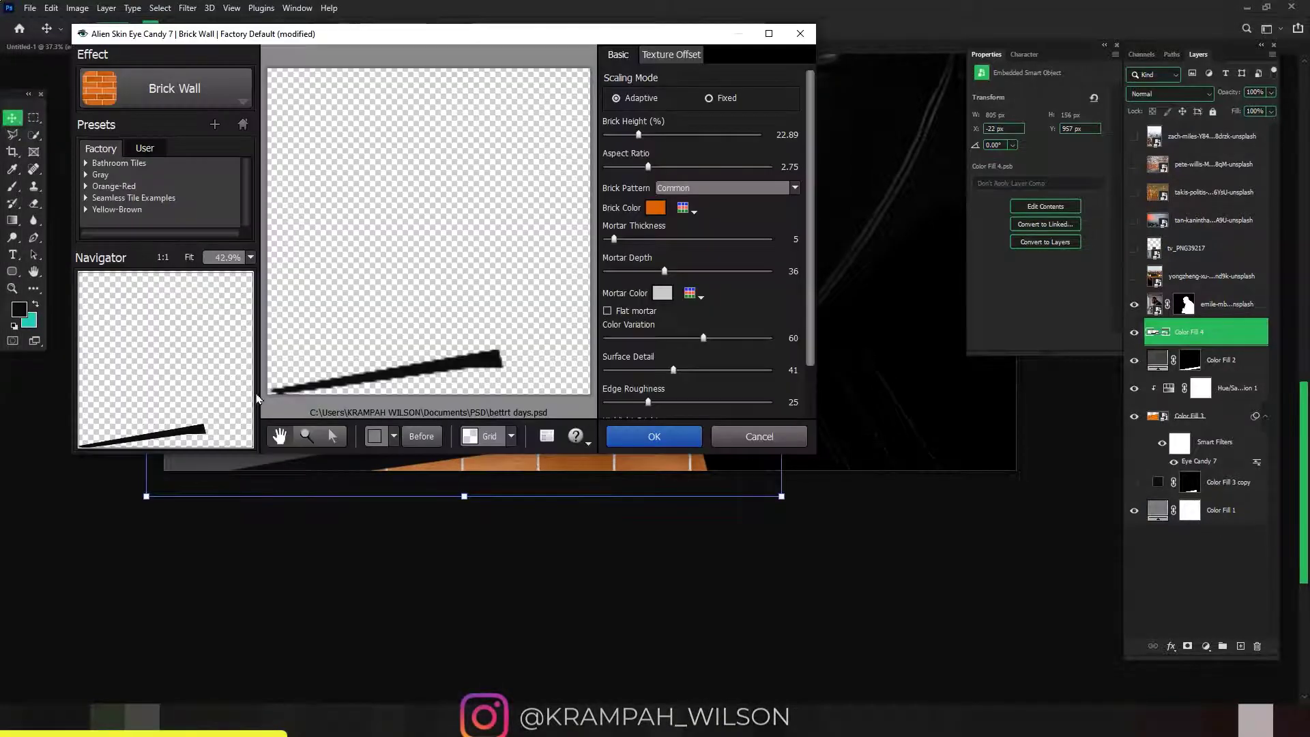
{"action": "left_click", "coordinate": [86, 197]}
{"action": "left_click", "coordinate": [119, 223]}
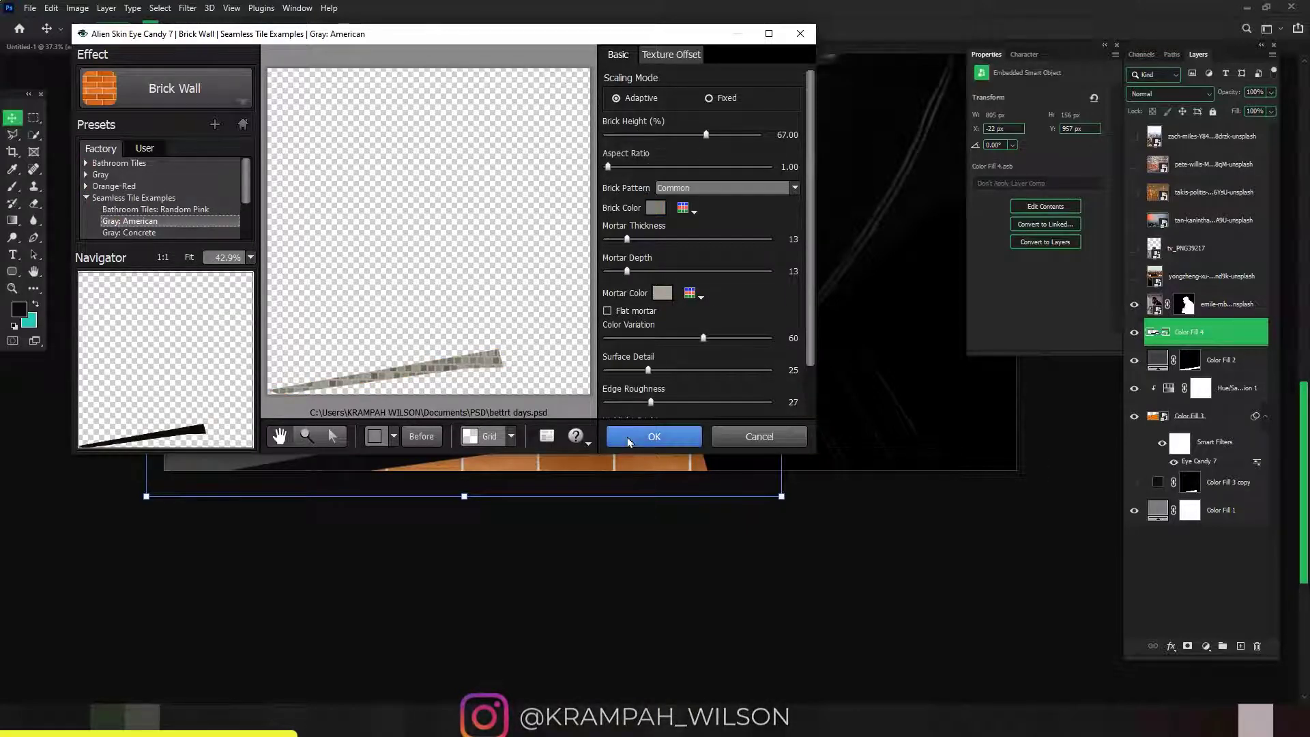
{"action": "left_click", "coordinate": [658, 435]}
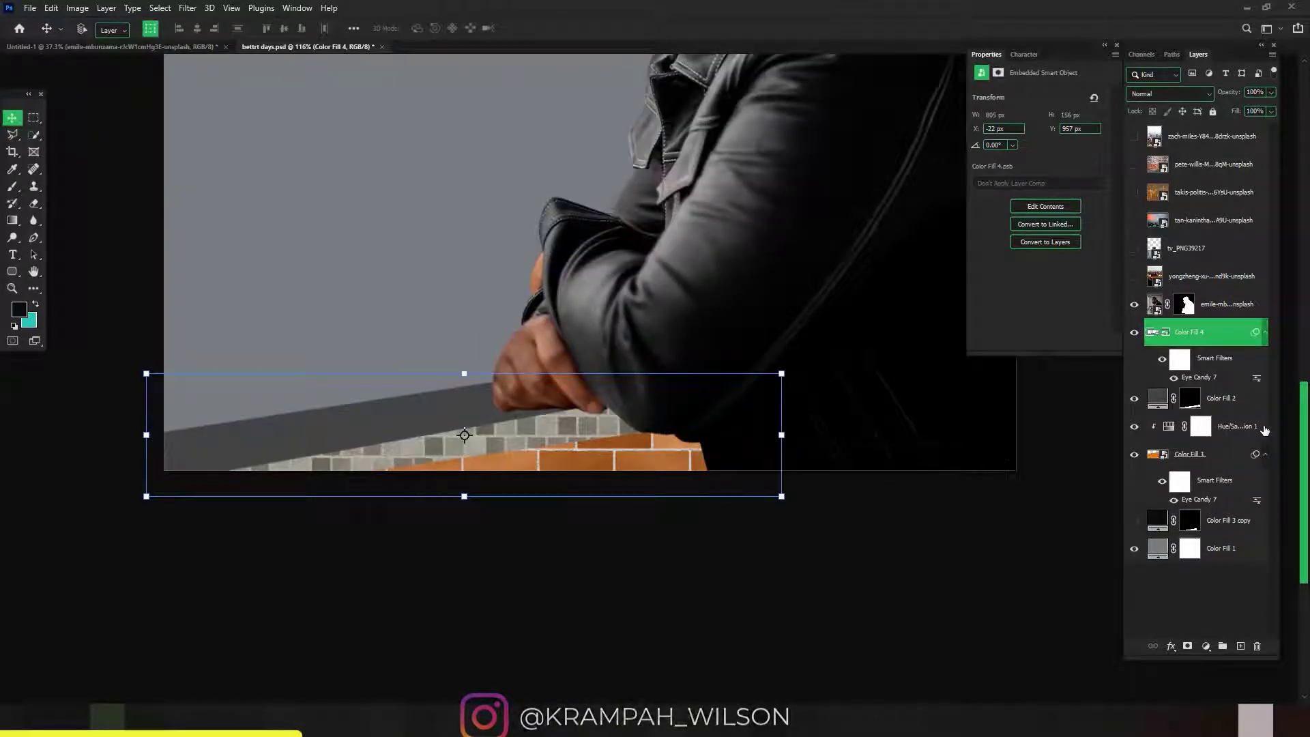
Add a Brightness/Contrast adjustment clipped to the grey brick layer Color Fill 4
{"action": "left_click", "coordinate": [1201, 647]}
{"action": "left_click", "coordinate": [1133, 466]}
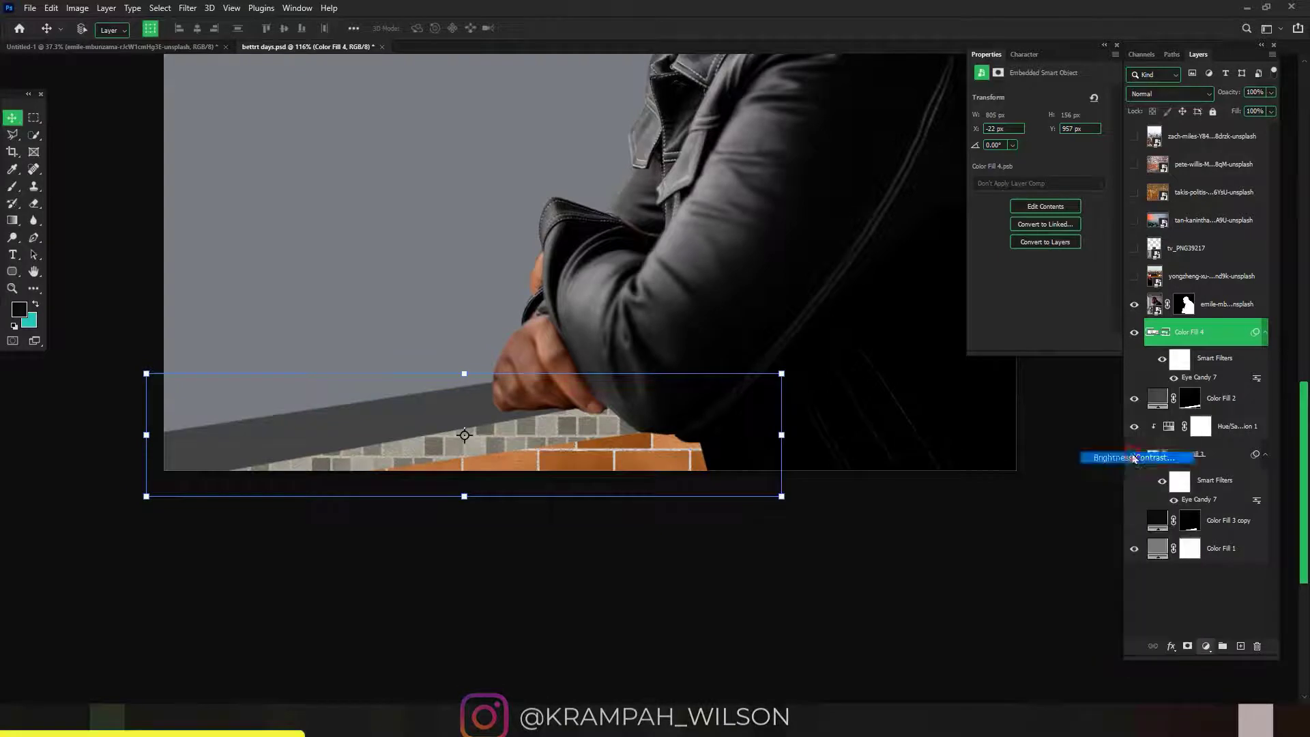
{"action": "left_click", "coordinate": [1024, 342]}
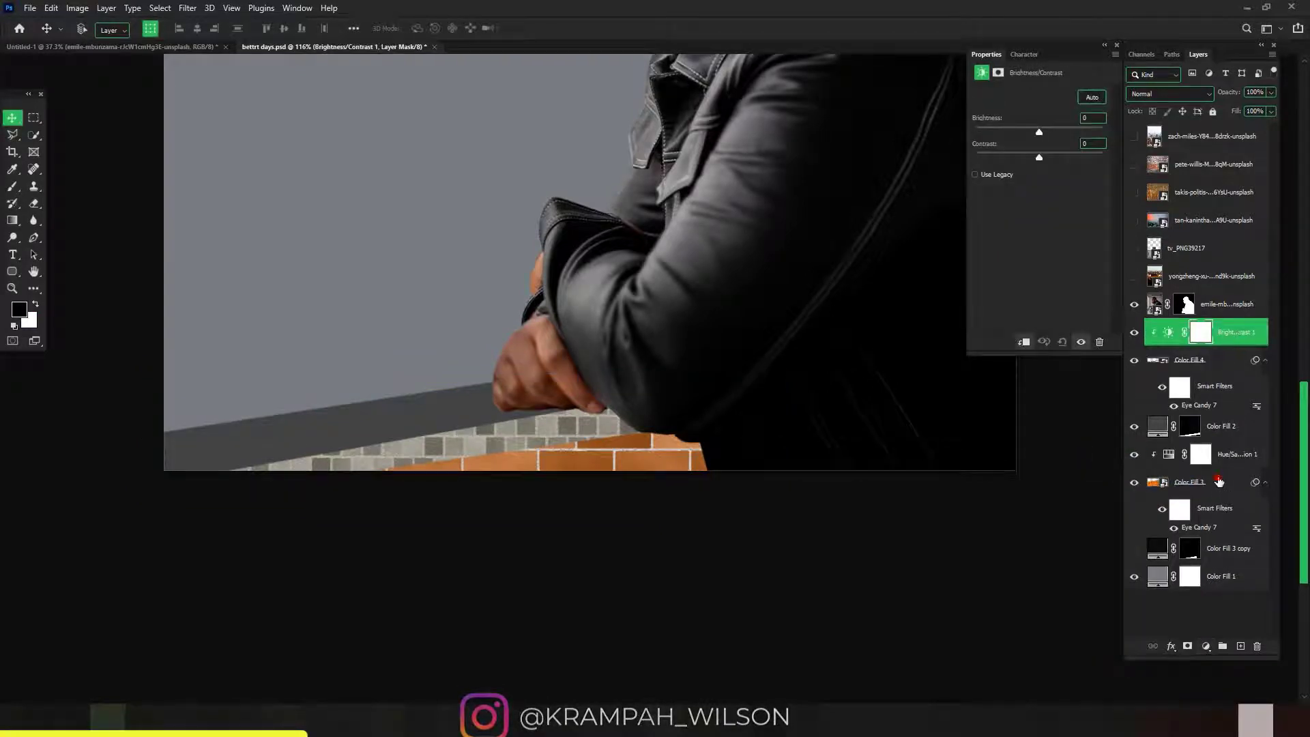
Add a Brightness/Contrast adjustment for the orange brick layer Color Fill 3, clipped above its Hue/Saturation adjustment
{"action": "left_click", "coordinate": [1220, 482]}
{"action": "left_click", "coordinate": [1206, 647]}
{"action": "left_click", "coordinate": [1173, 459]}
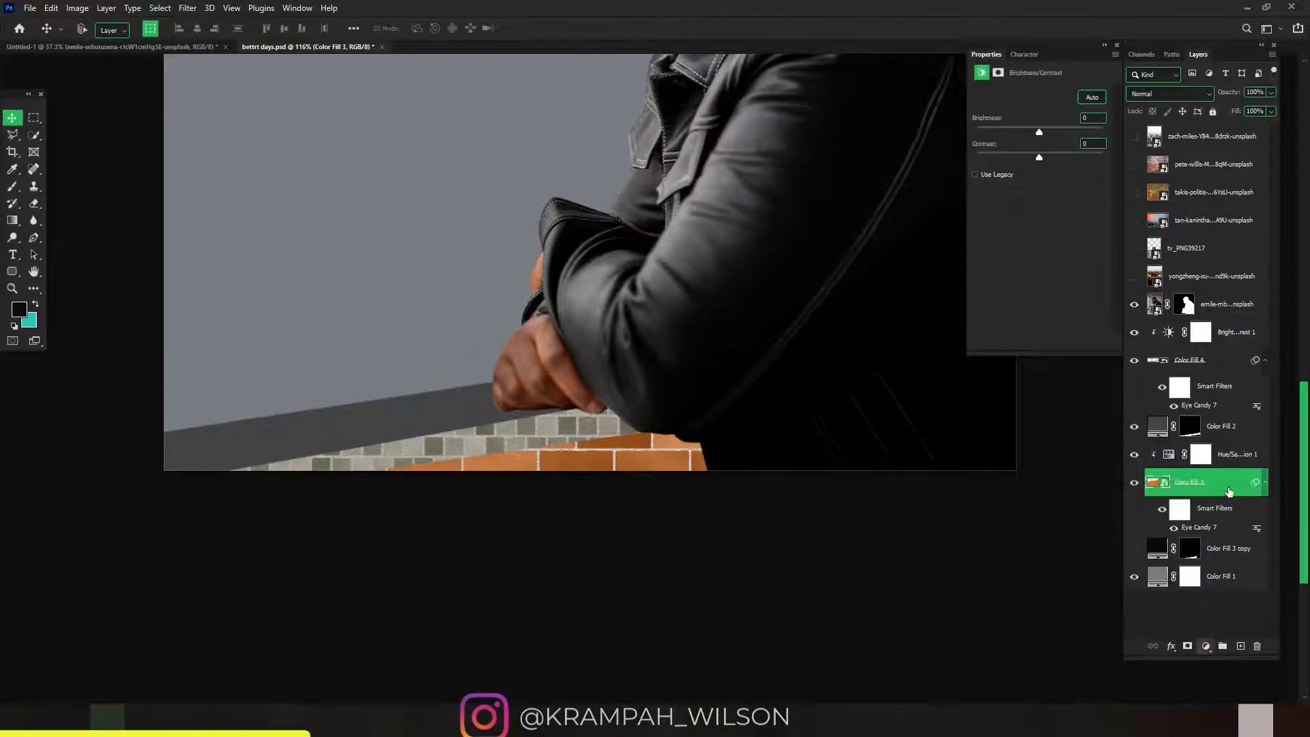
{"action": "left_click_drag", "start_coordinate": [1231, 486], "coordinate": [1222, 442]}
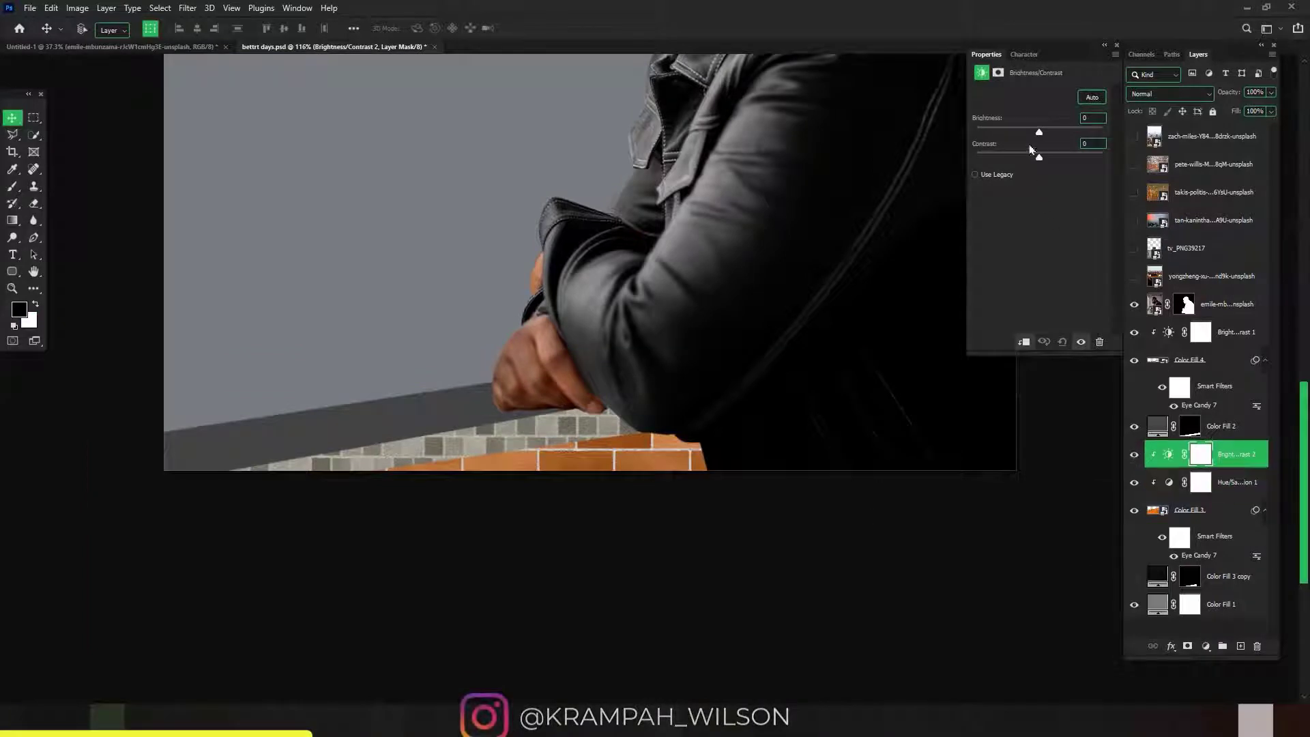
Strongly lower the brightness of the orange bricks' adjustment, and set the grey bricks' Brightness/Contrast 1 to brightness -122 and contrast 100
{"action": "left_click_drag", "start_coordinate": [1027, 134], "coordinate": [986, 135]}
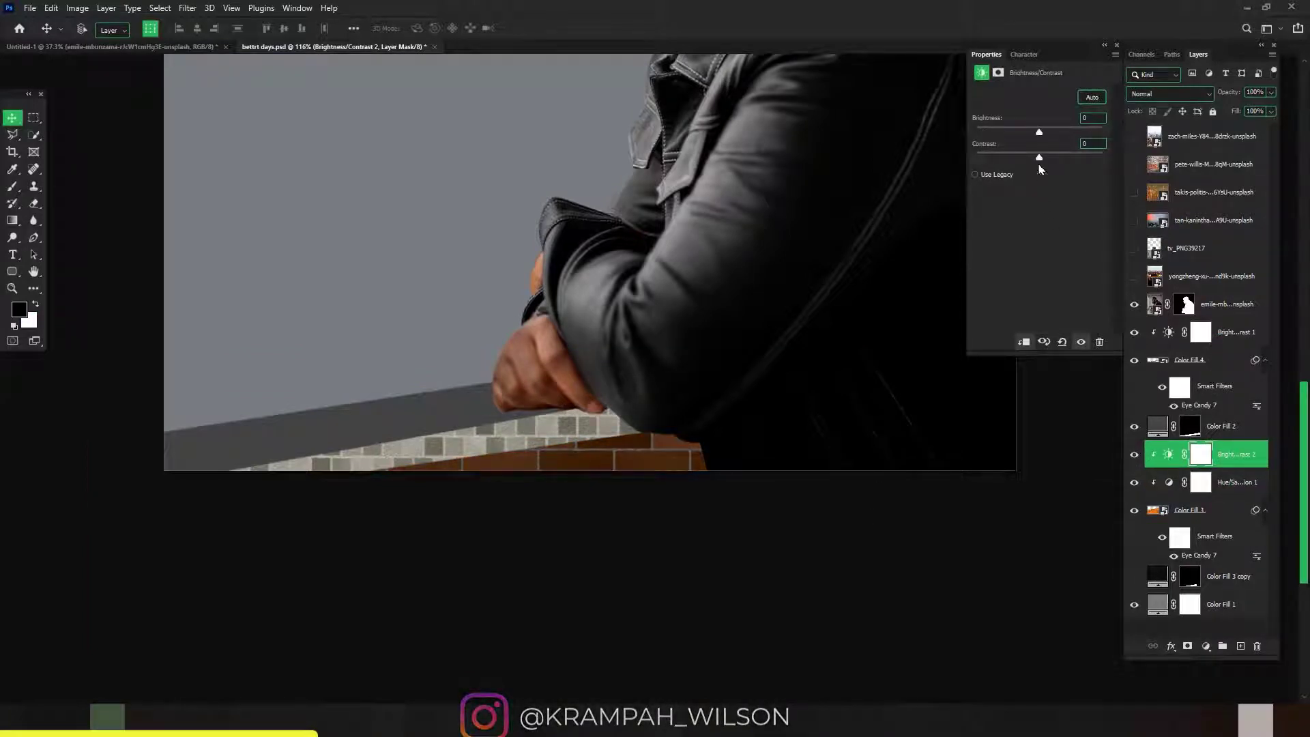
{"action": "left_click_drag", "start_coordinate": [1040, 132], "coordinate": [1117, 157]}
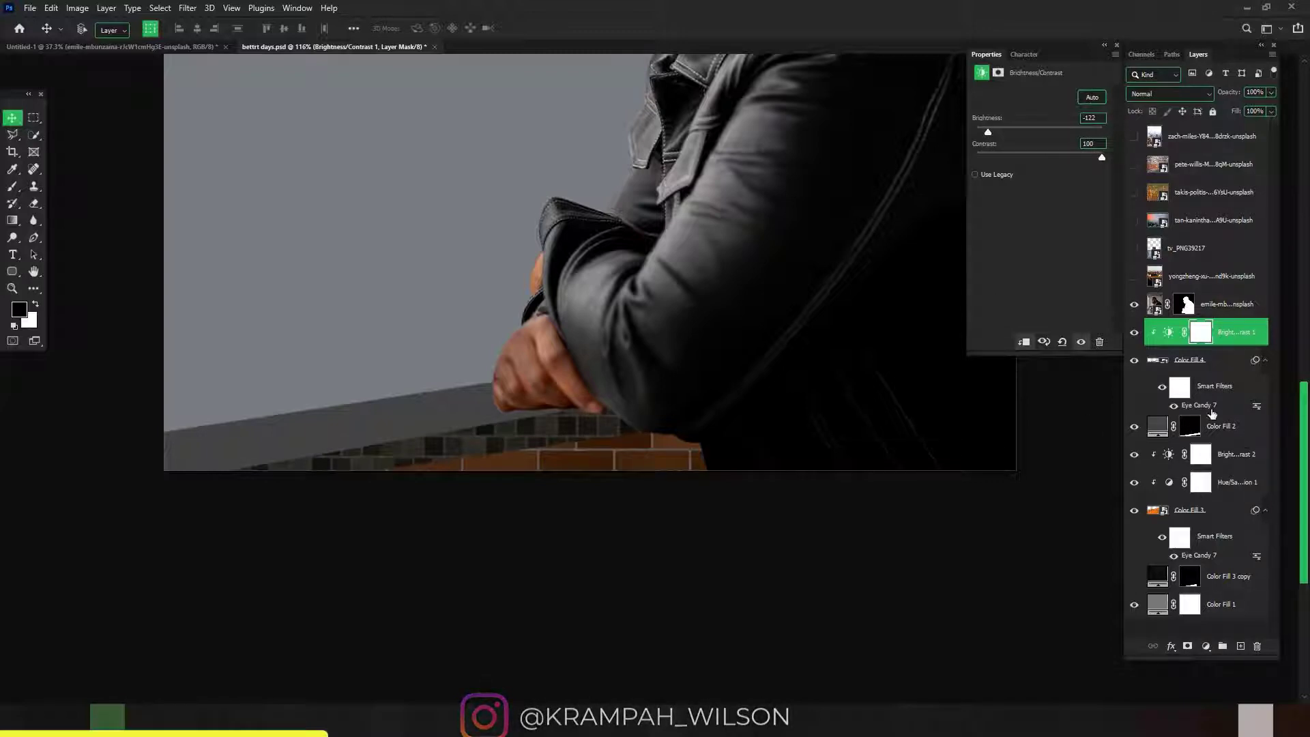
Convert the masked ledge layer Color Fill 2 to a smart object
{"action": "left_click", "coordinate": [1214, 439]}
{"action": "right_click", "coordinate": [1221, 432]}
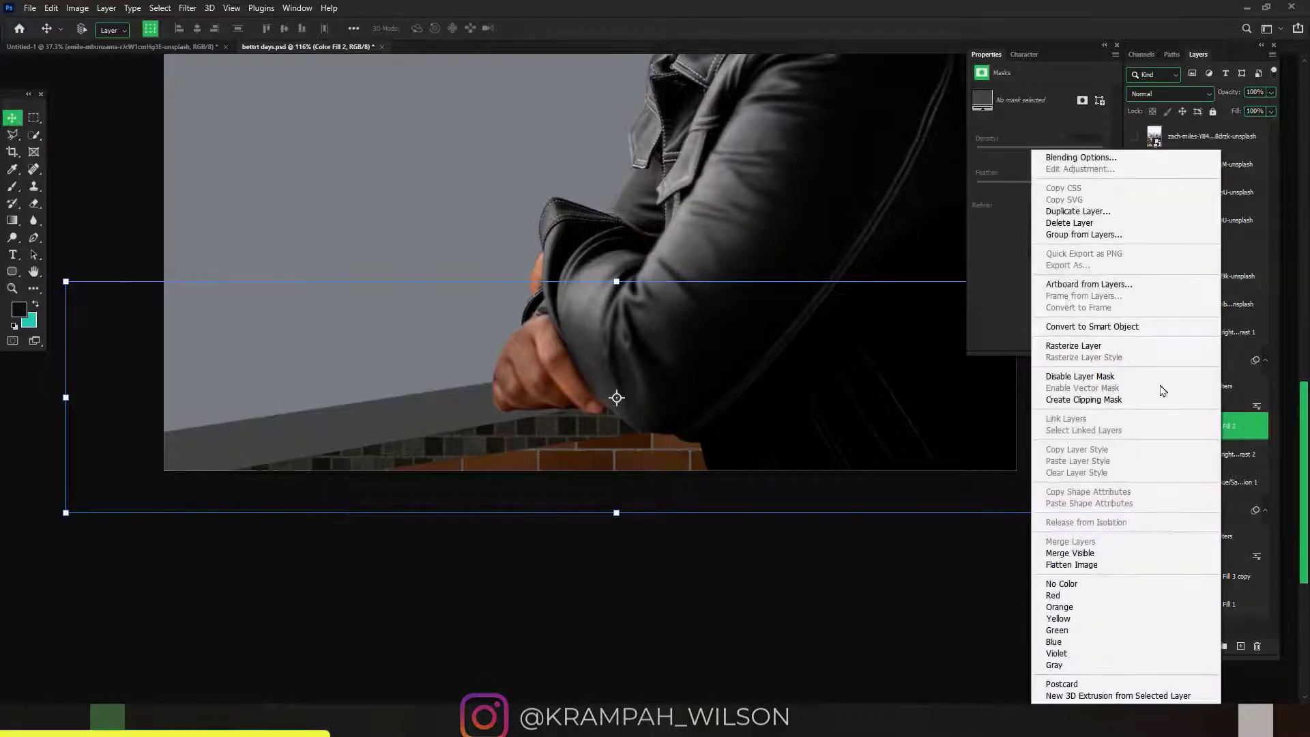
{"action": "left_click", "coordinate": [1092, 327]}
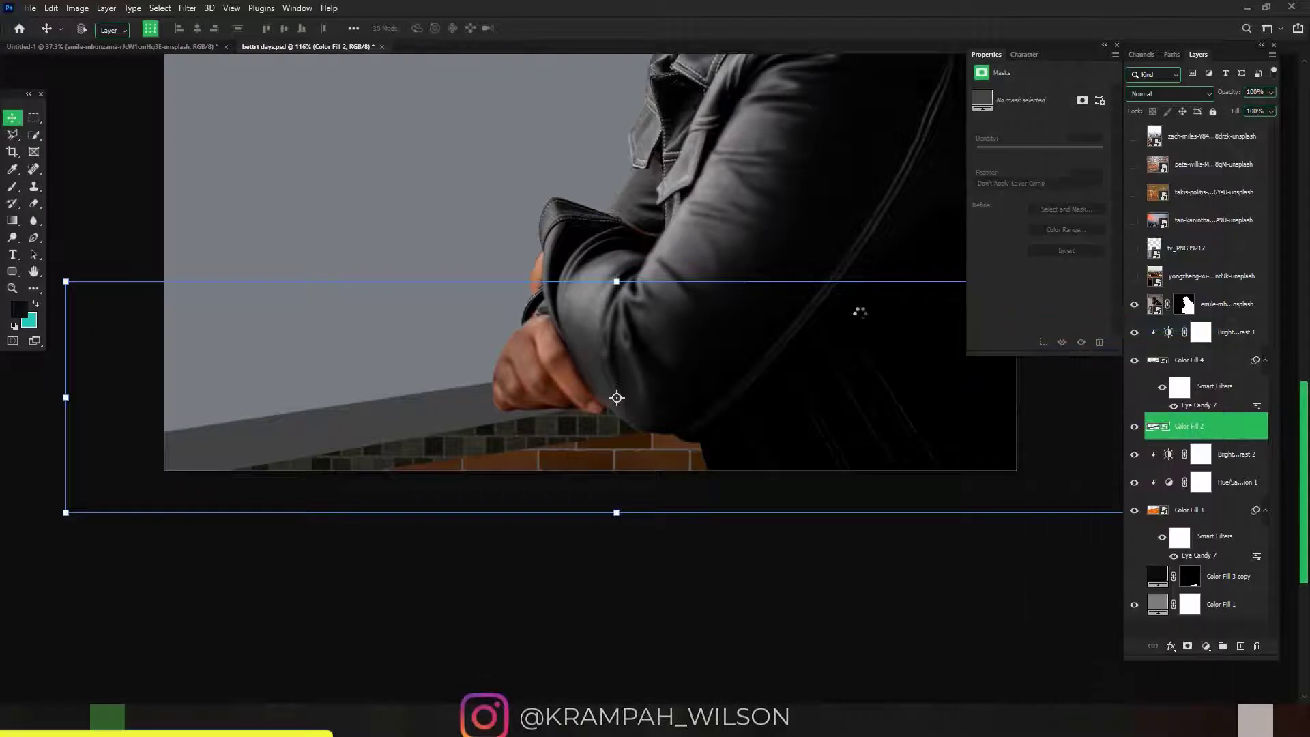
Apply the Eye Candy 7 Brick Wall filter to Color Fill 2 with preset Gray: Concrete, edge roughness 16, horizontal offset -100 and vertical offset -4.60
{"action": "left_click", "coordinate": [186, 8]}
{"action": "mouse_move", "coordinate": [157, 371]}
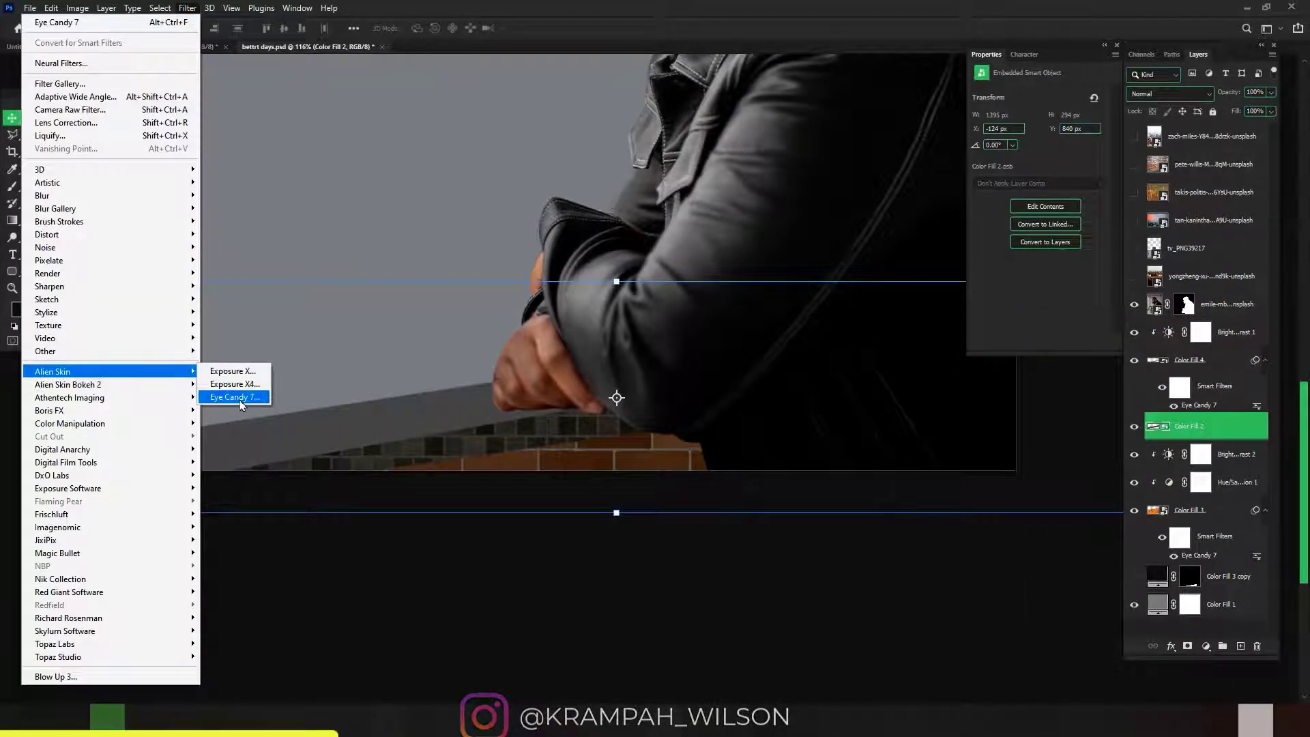
{"action": "left_click", "coordinate": [240, 397]}
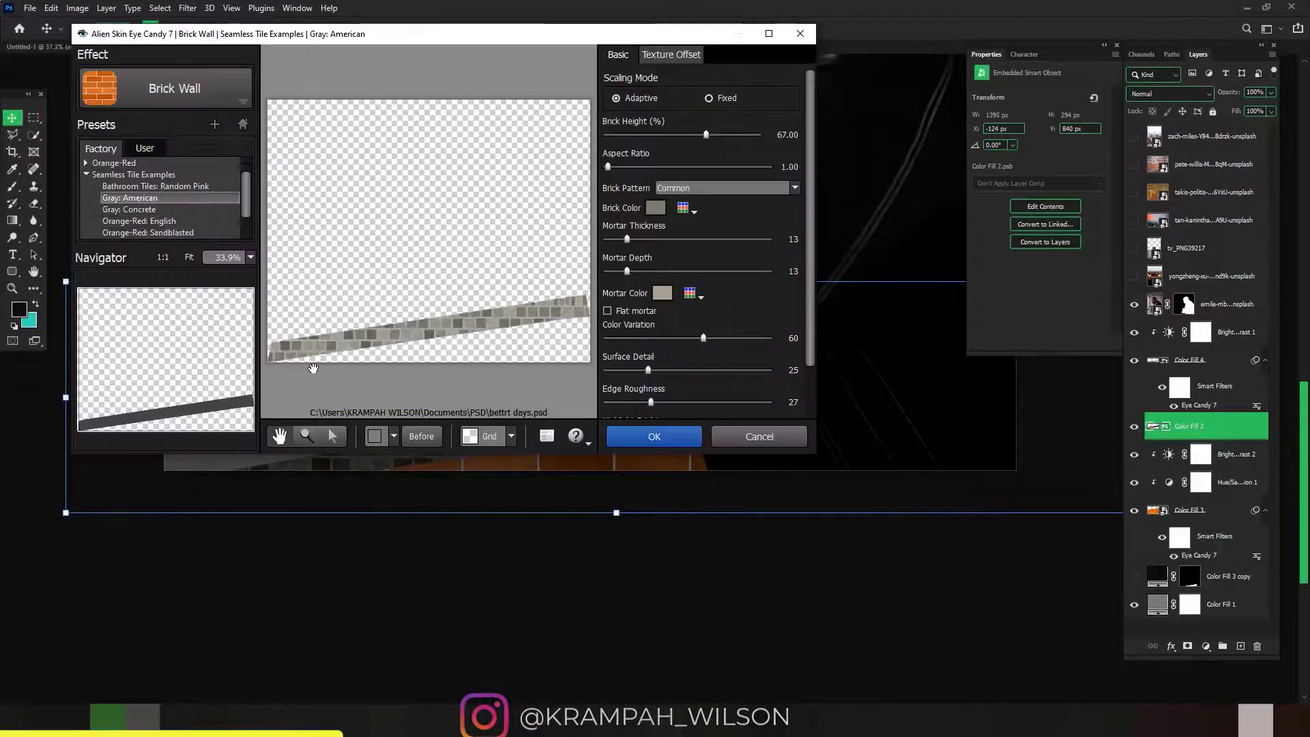
{"action": "left_click", "coordinate": [126, 209]}
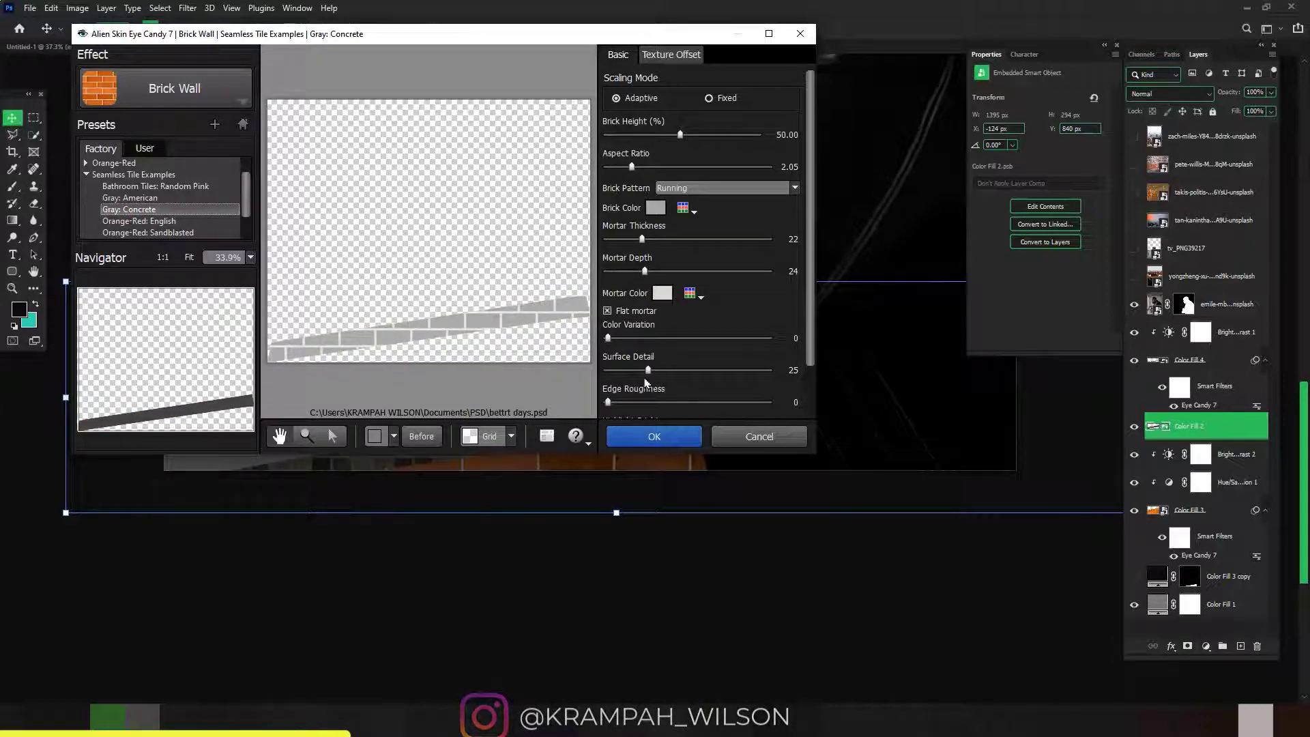
{"action": "left_click_drag", "start_coordinate": [609, 403], "coordinate": [640, 408]}
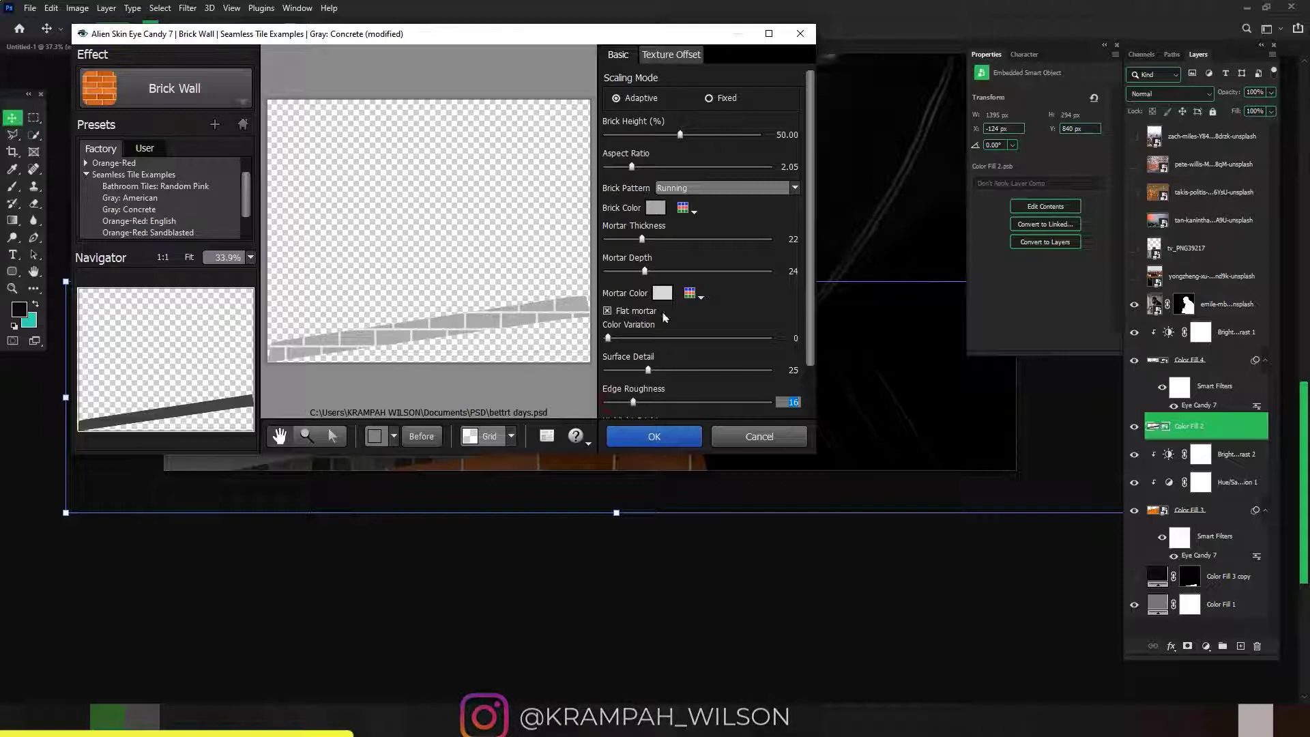
{"action": "left_click", "coordinate": [671, 55]}
{"action": "left_click_drag", "start_coordinate": [682, 90], "coordinate": [608, 98]}
{"action": "left_click_drag", "start_coordinate": [688, 128], "coordinate": [680, 126]}
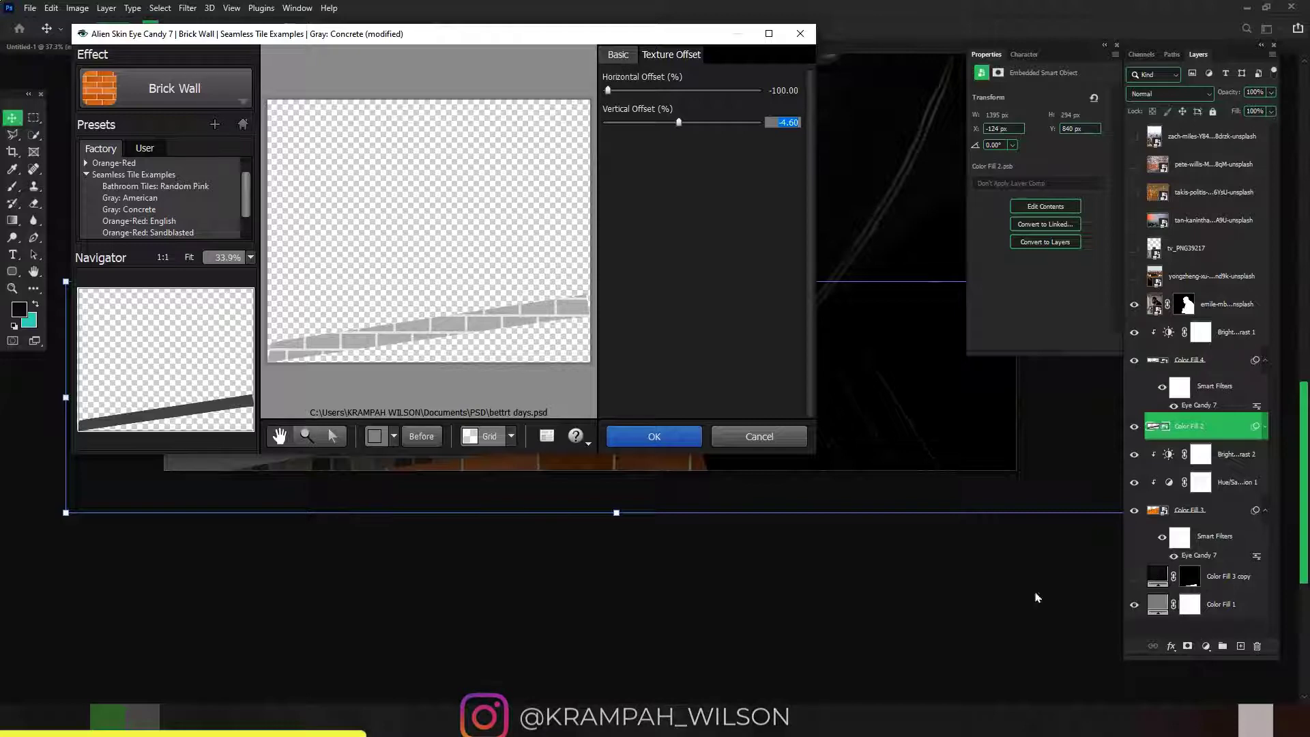
{"action": "left_click", "coordinate": [660, 437]}
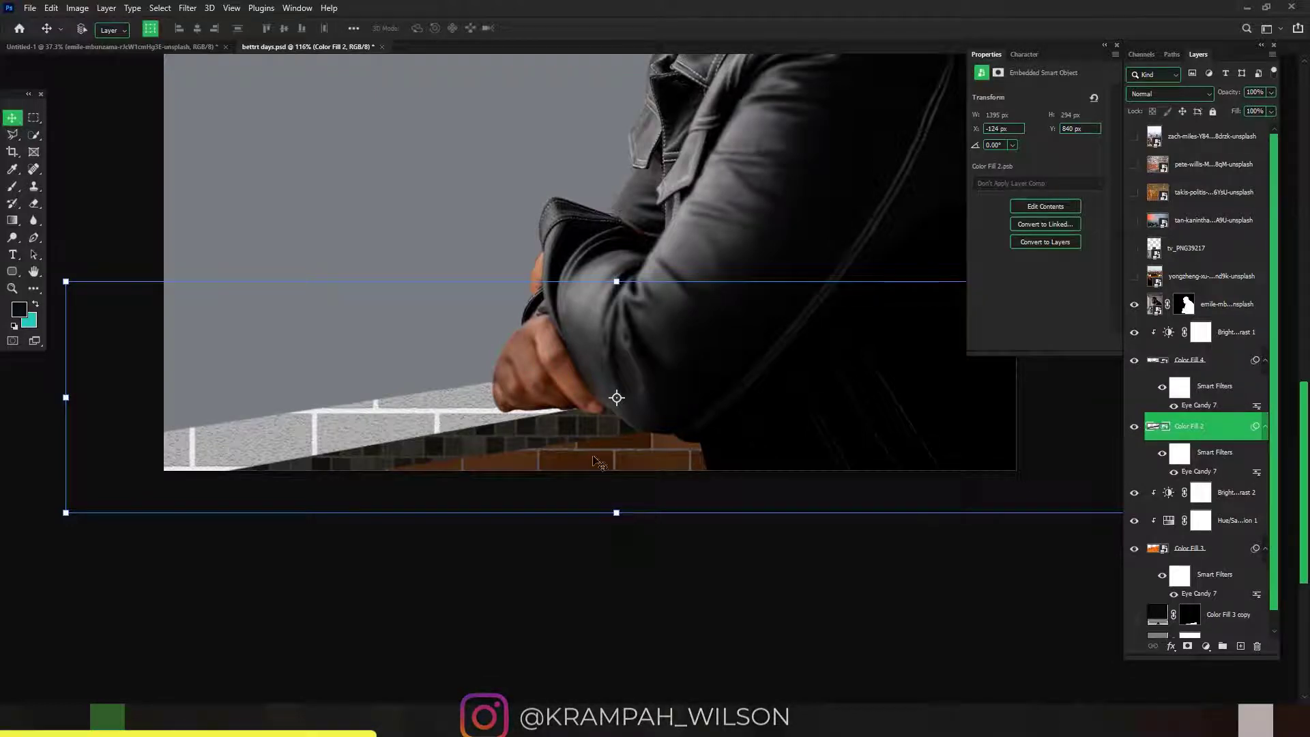
{"action": "left_click_drag", "start_coordinate": [593, 458], "coordinate": [641, 429]}
{"action": "key", "text": "ctrl"}
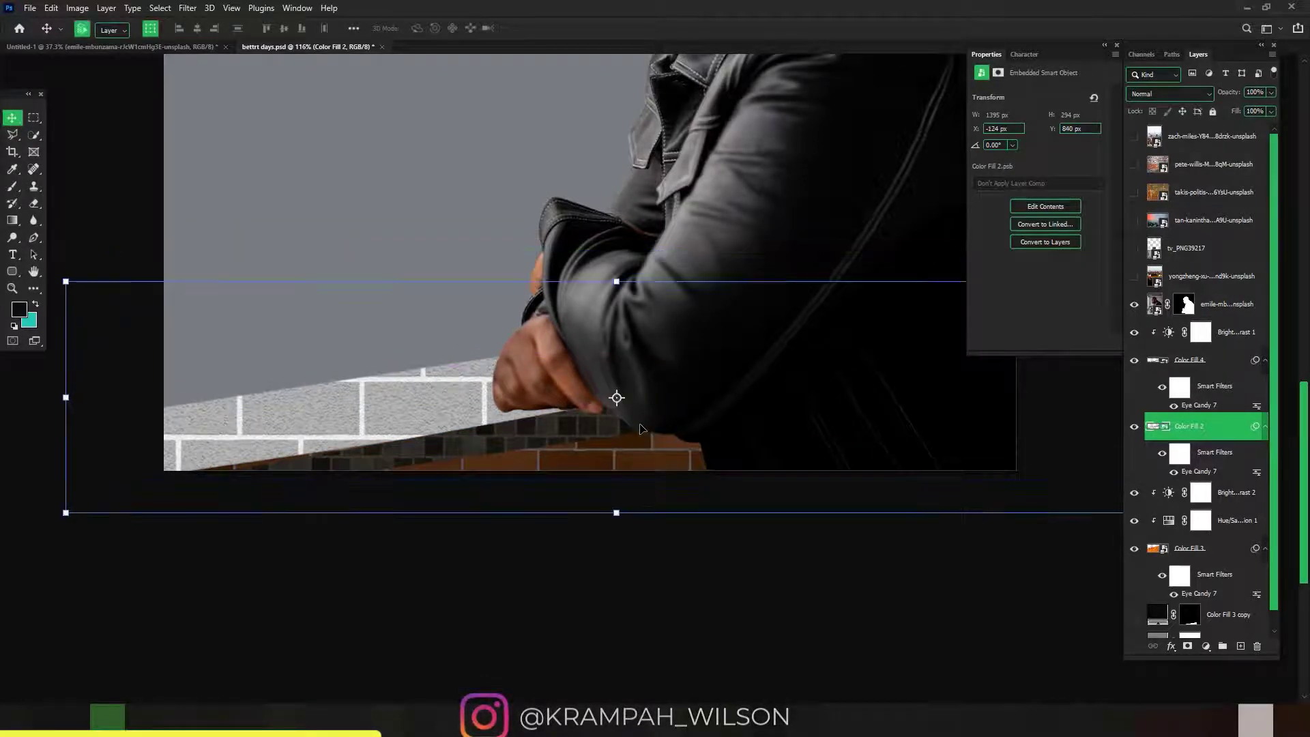
{"action": "key", "text": "ctrl+z"}
{"action": "key", "text": "ctrl"}
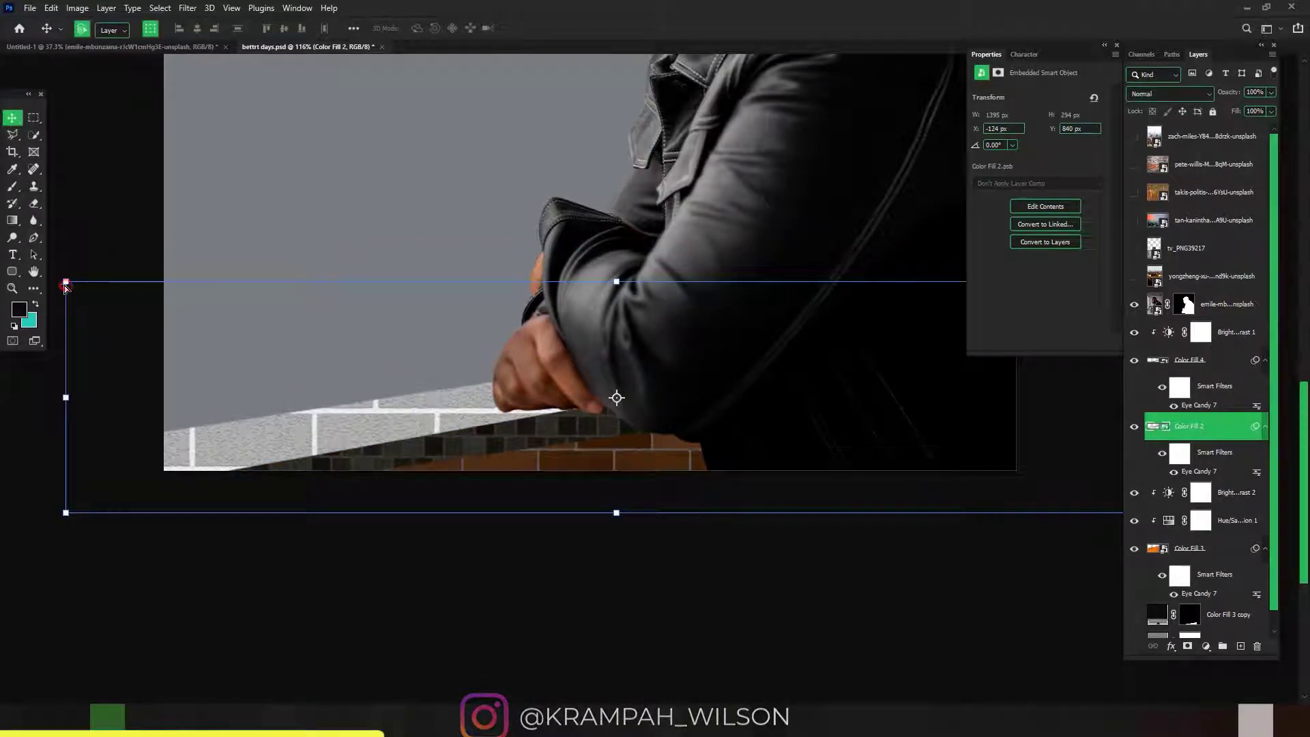
Scale the concrete ledge layer Color Fill 2 very slightly wider, to about 1396 px, and apply the transform
{"action": "left_click_drag", "start_coordinate": [65, 286], "coordinate": [45, 304]}
{"action": "key", "text": "ctrl+z"}
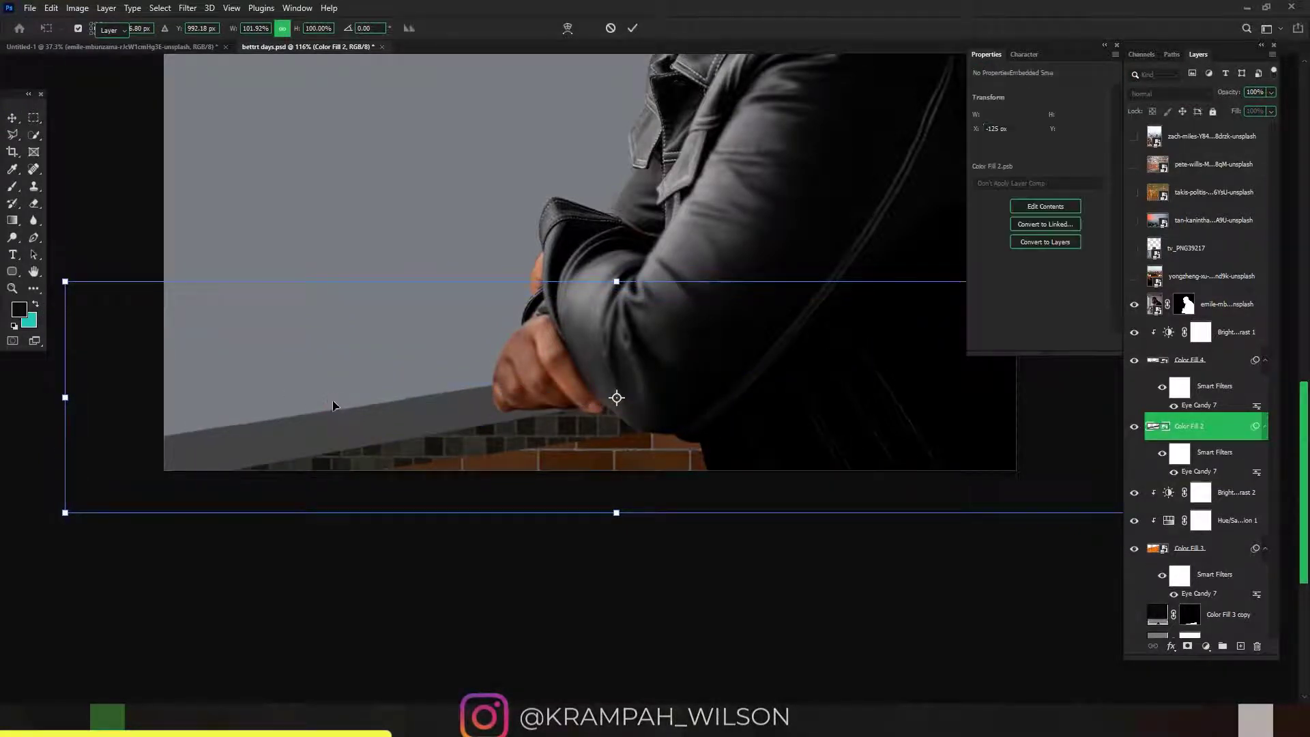
{"action": "key", "text": "Return"}
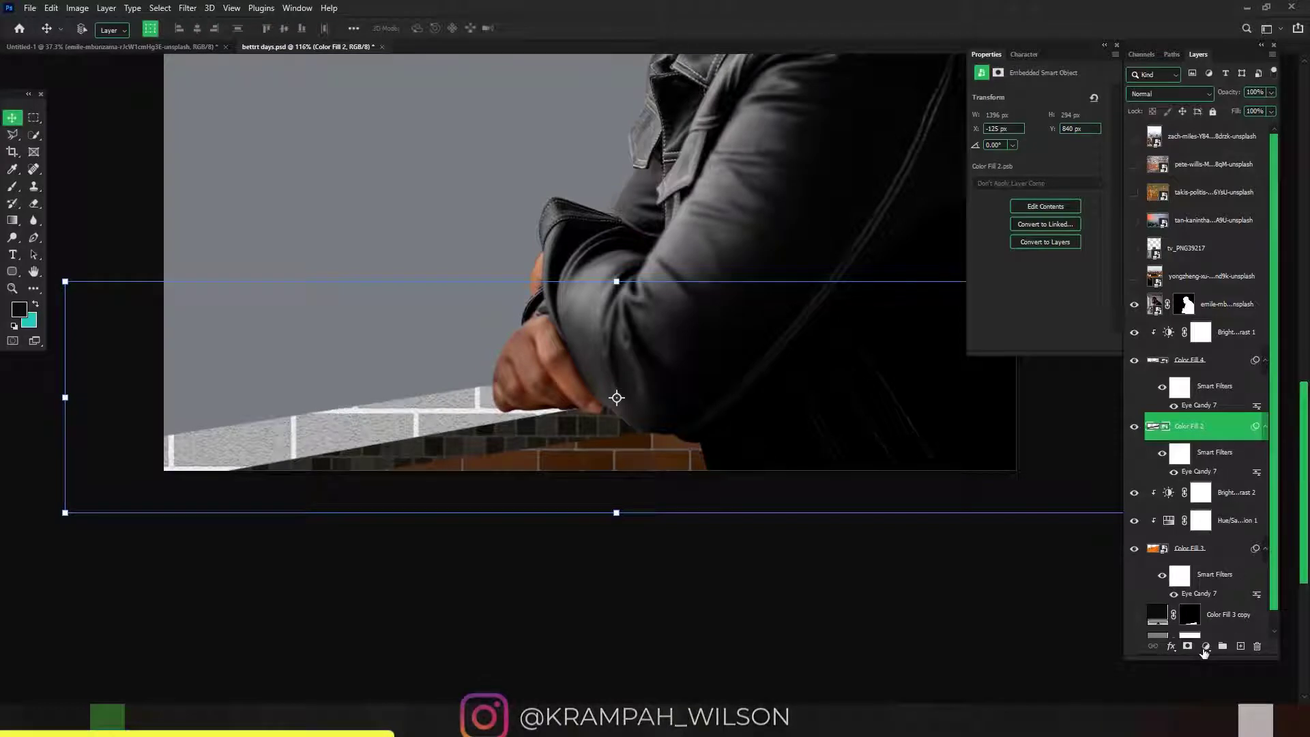
Add a Brightness/Contrast adjustment clipped to the concrete ledge Color Fill 2 and set its brightness to -106
{"action": "left_click", "coordinate": [1204, 647]}
{"action": "left_click", "coordinate": [1133, 453]}
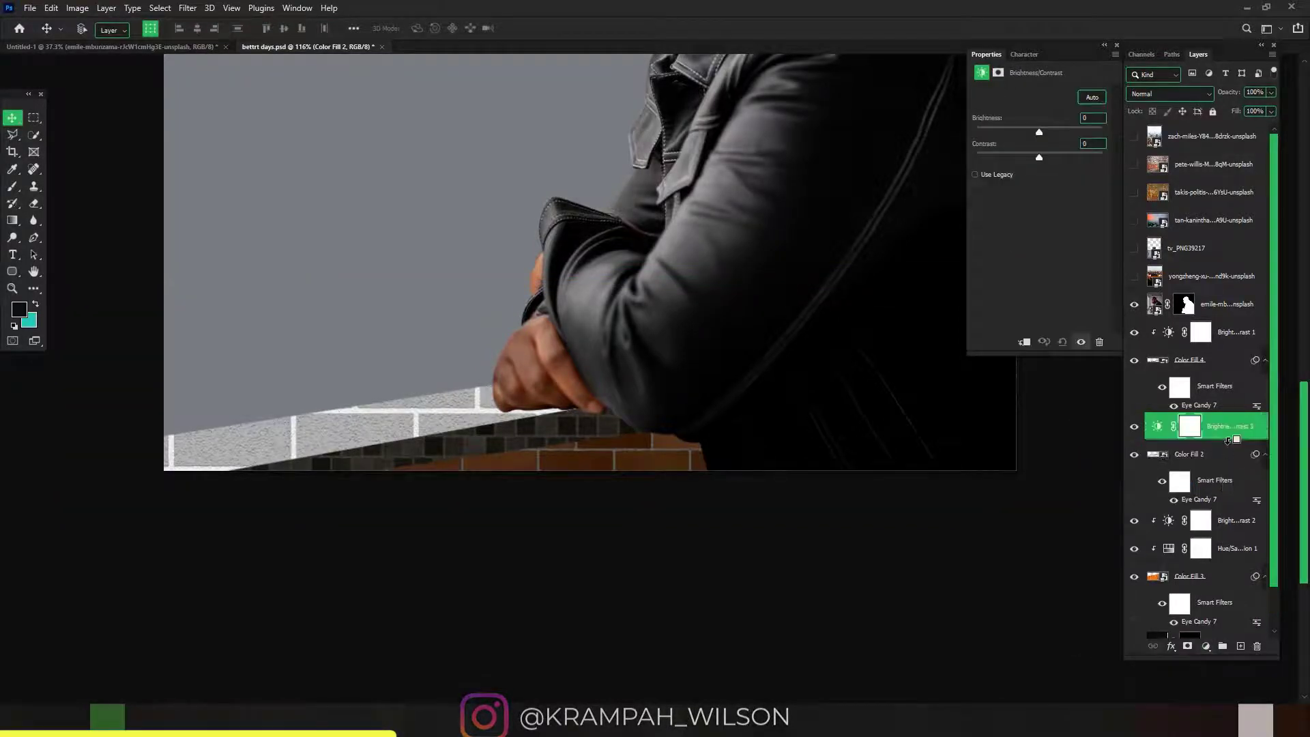
{"action": "left_click", "coordinate": [1228, 440], "text": "alt"}
{"action": "left_click_drag", "start_coordinate": [1048, 134], "coordinate": [995, 135]}
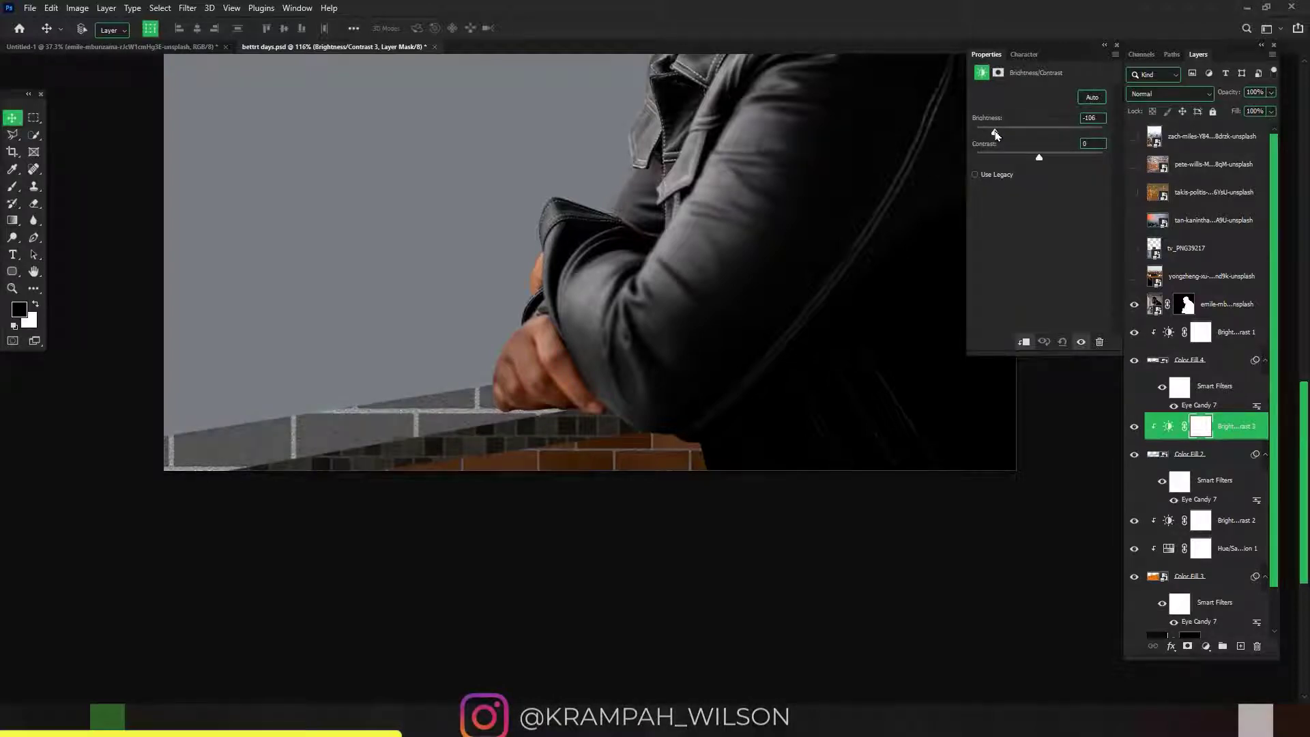
Create a new empty layer above Brightness/Contrast 2 and clip it to the orange brick layer
{"action": "scroll", "coordinate": [585, 211], "scroll_direction": "down", "scroll_amount": 3}
{"action": "left_click_drag", "start_coordinate": [585, 211], "coordinate": [558, 416]}
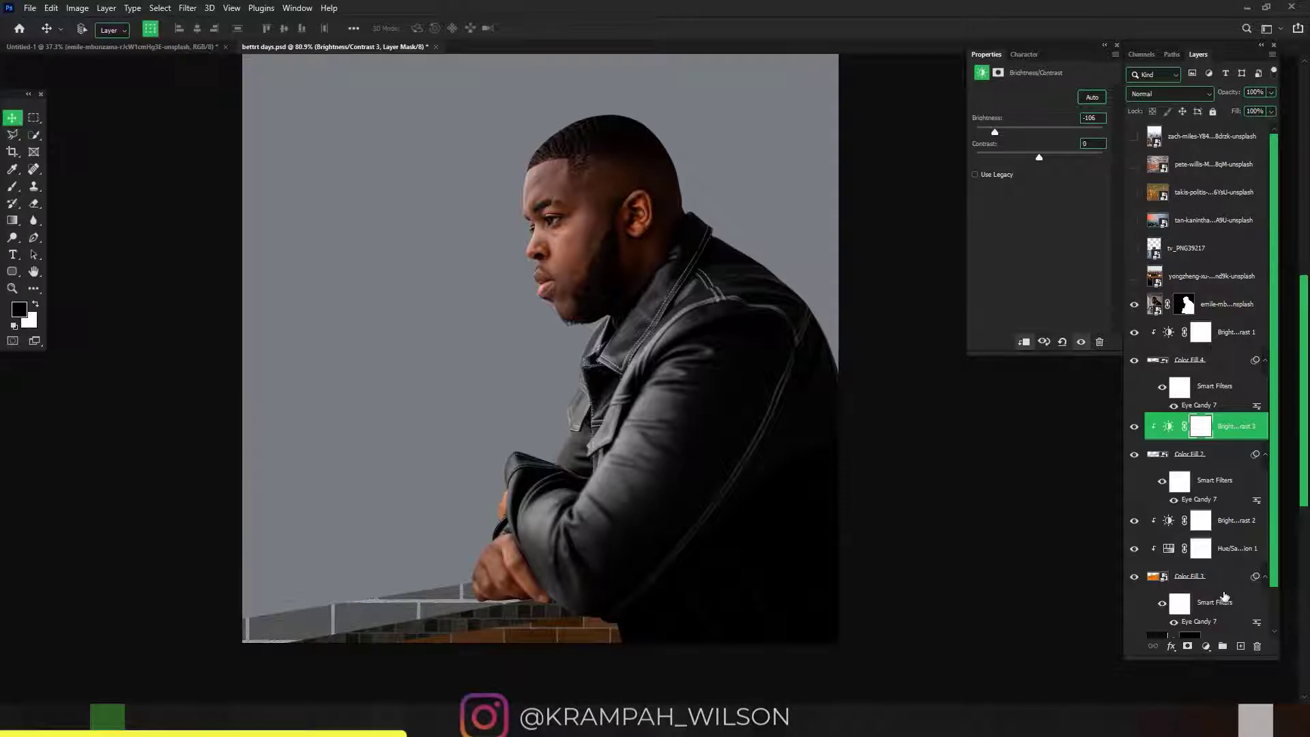
{"action": "scroll", "coordinate": [1215, 594], "scroll_direction": "down", "scroll_amount": 2}
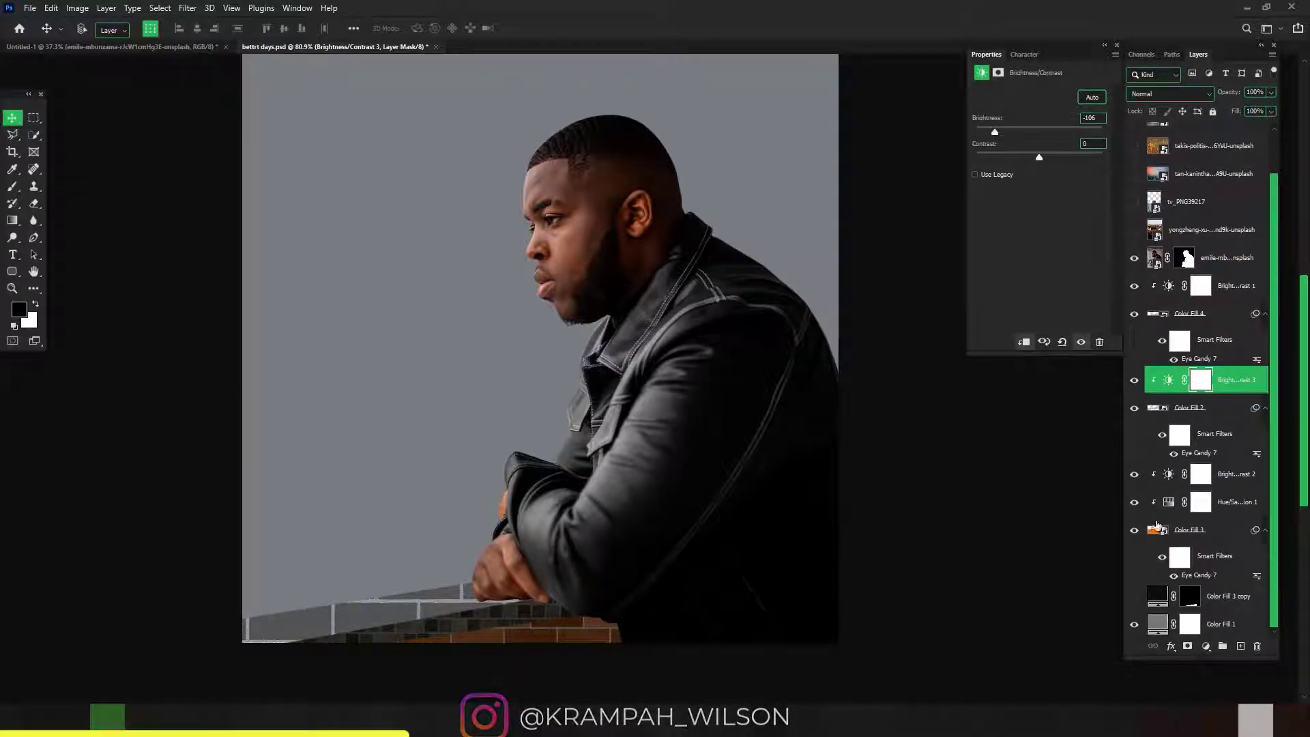
{"action": "left_click", "coordinate": [1233, 480]}
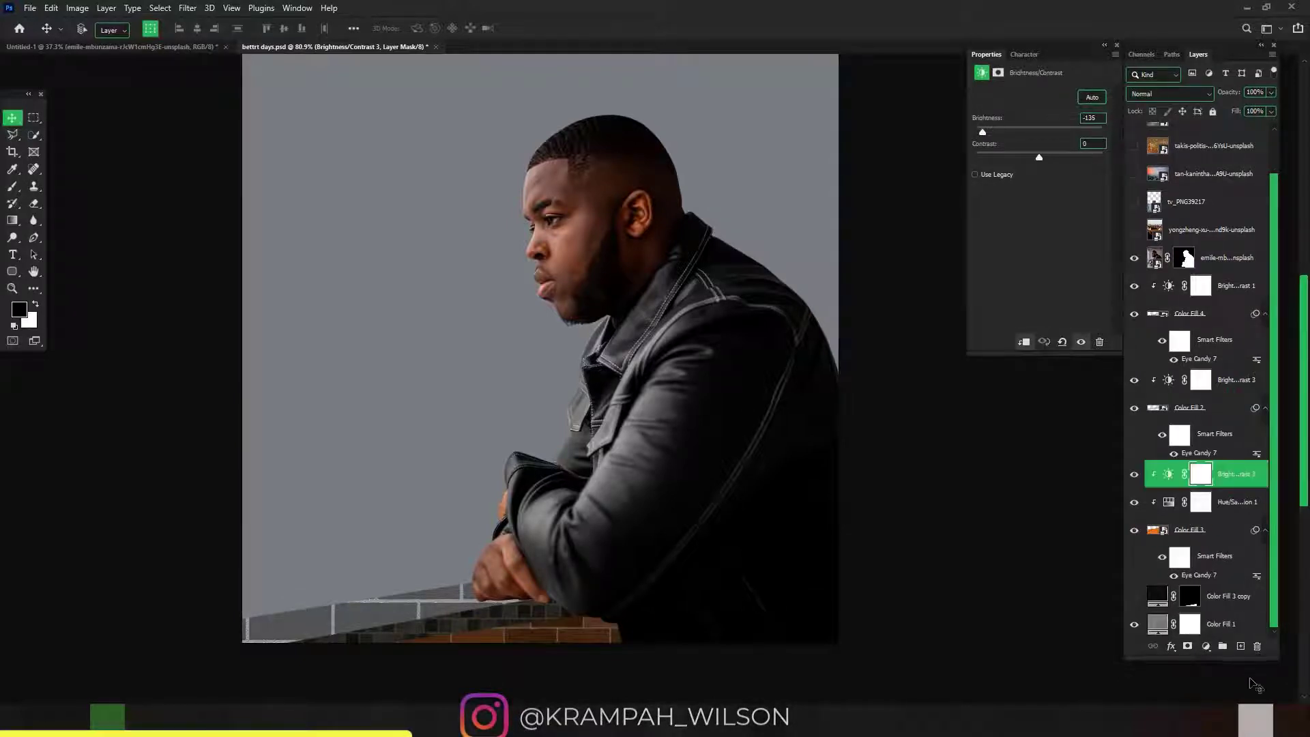
{"action": "left_click", "coordinate": [1242, 647]}
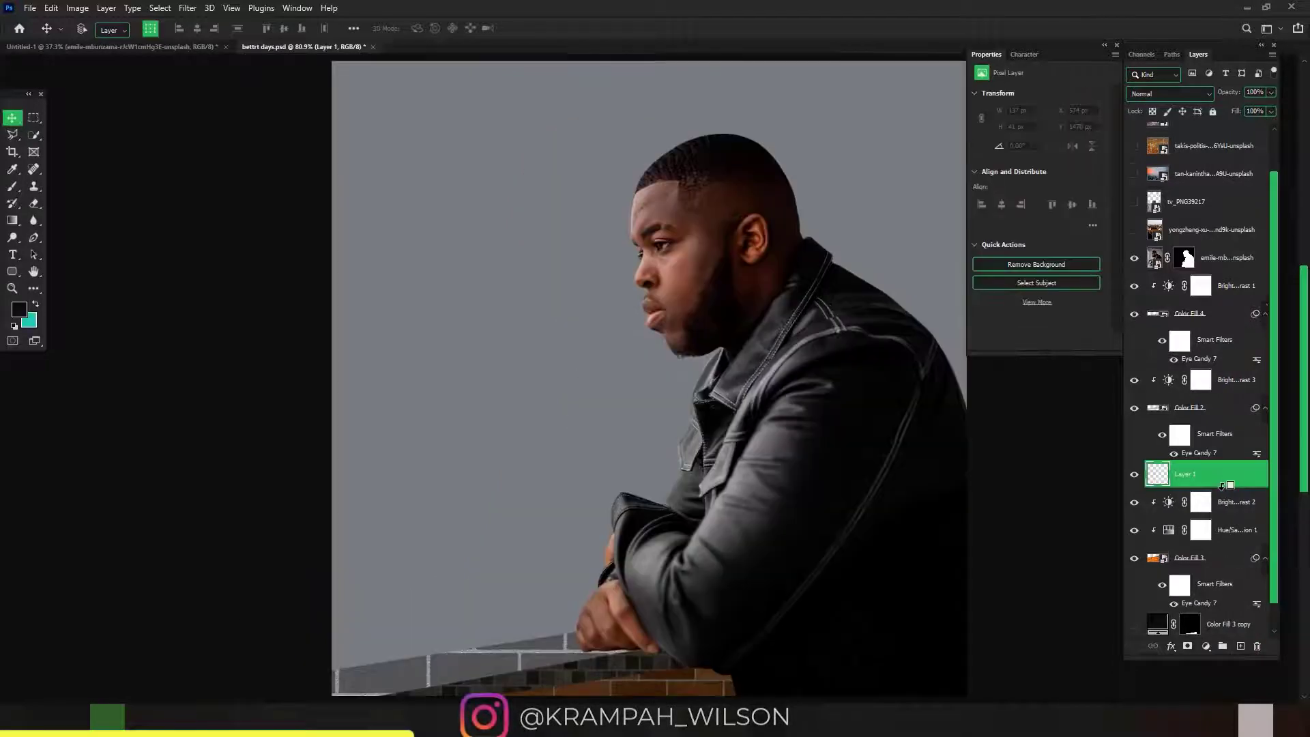
{"action": "key", "text": "ctrl+alt+g"}
Paint black shading across the orange bricks on Layer 1 with a 114 px Soft Round brush at 20% opacity
{"action": "scroll", "coordinate": [672, 611], "scroll_direction": "up", "scroll_amount": 3}
{"action": "key", "text": "b"}
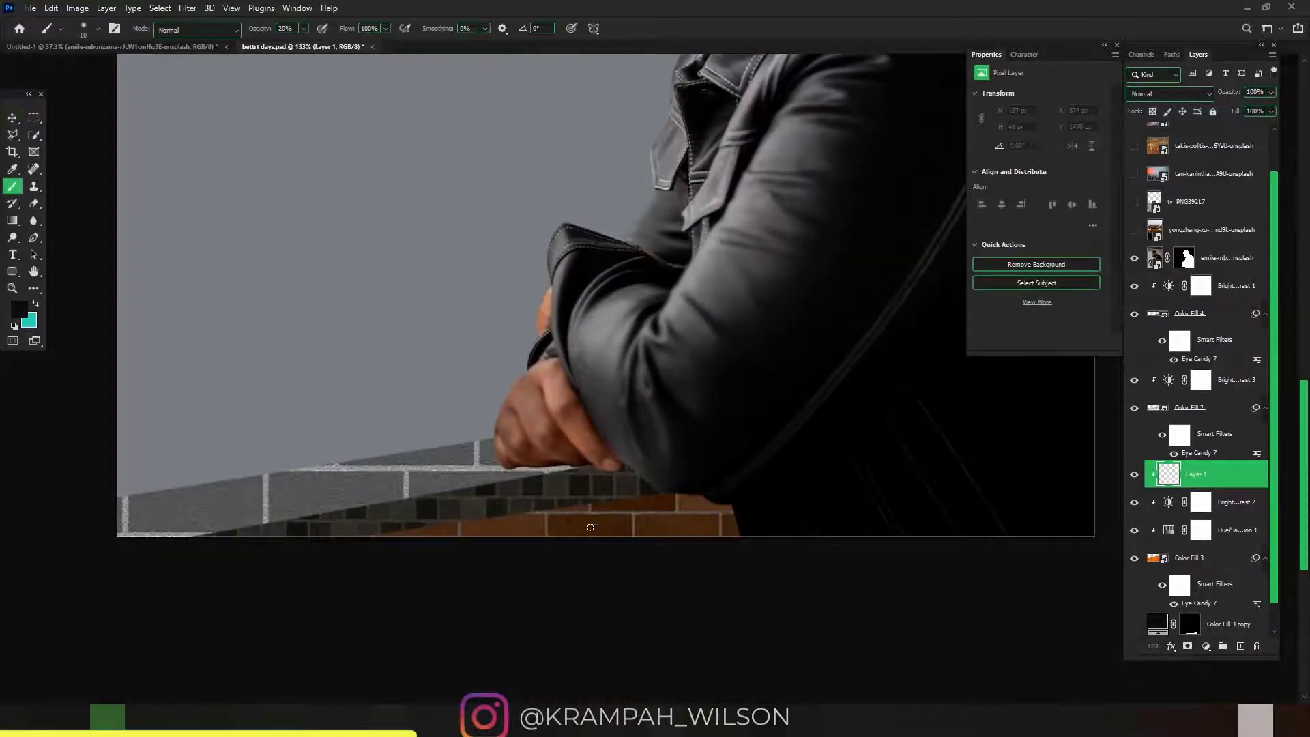
{"action": "scroll", "coordinate": [581, 422], "scroll_direction": "up", "scroll_amount": 2}
{"action": "right_click", "coordinate": [582, 422]}
{"action": "type", "text": "114"}
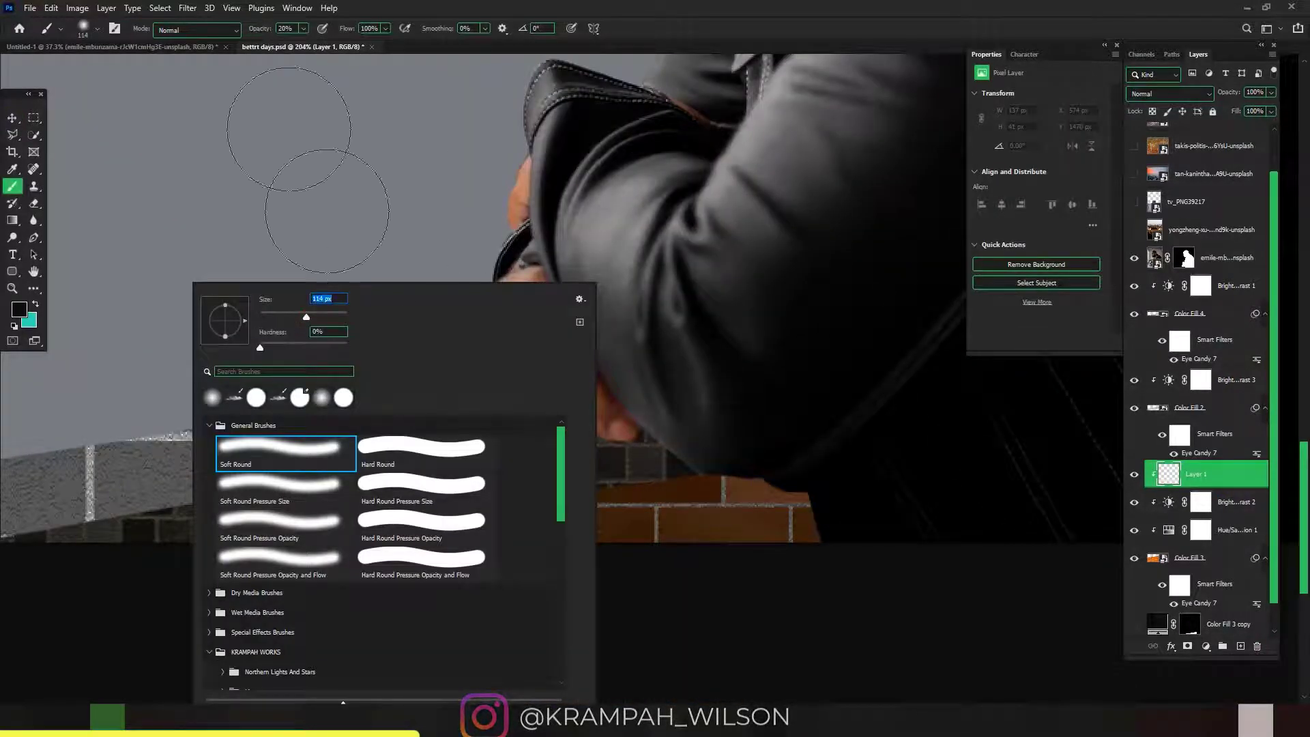
{"action": "key", "text": "Return"}
{"action": "mouse_move", "coordinate": [182, 453]}
{"action": "left_mouse_down"}
{"action": "mouse_move", "coordinate": [409, 481]}
{"action": "mouse_move", "coordinate": [498, 453]}
{"action": "mouse_move", "coordinate": [626, 443]}
{"action": "mouse_move", "coordinate": [658, 423]}
{"action": "mouse_move", "coordinate": [764, 424]}
{"action": "left_mouse_up"}
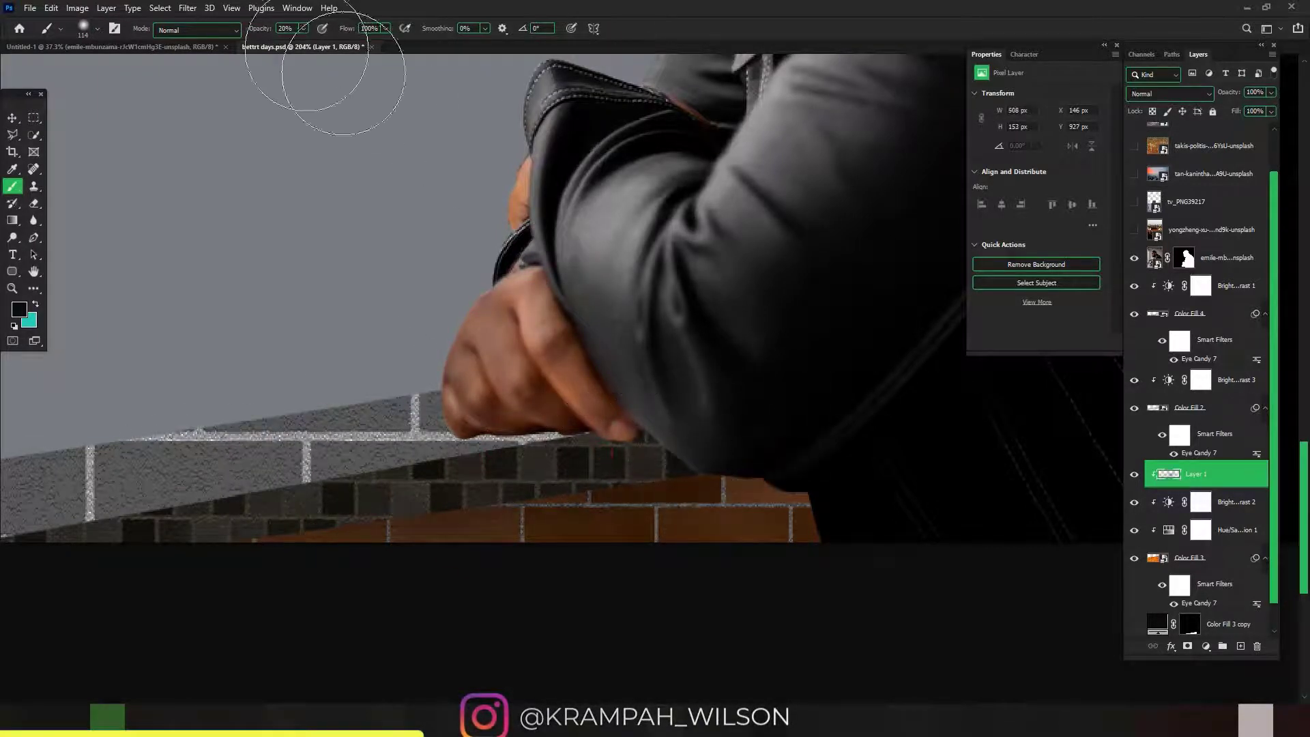
Set Layer 1 to Multiply and deepen the shading over the orange bricks with the brush at 50% opacity
{"action": "left_click", "coordinate": [286, 29]}
{"action": "type", "text": "50"}
{"action": "key", "text": "Return"}
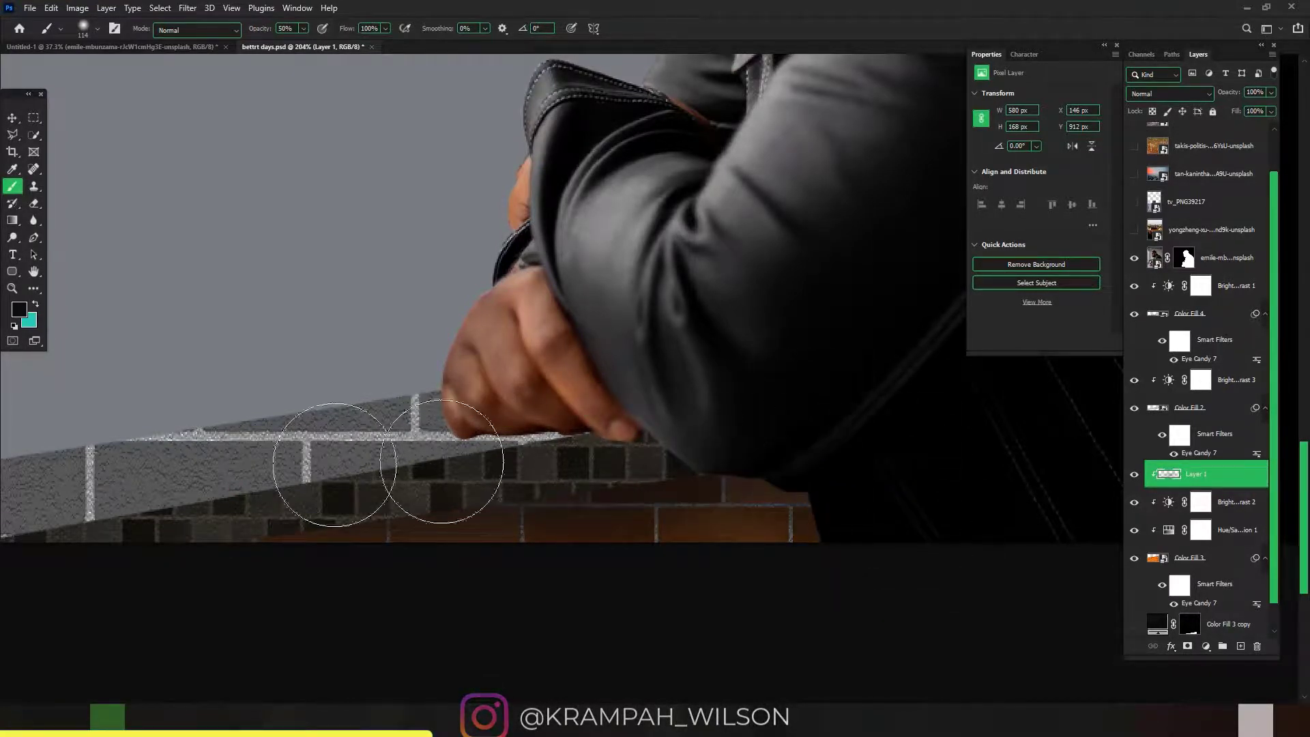
{"action": "left_click", "coordinate": [1169, 94]}
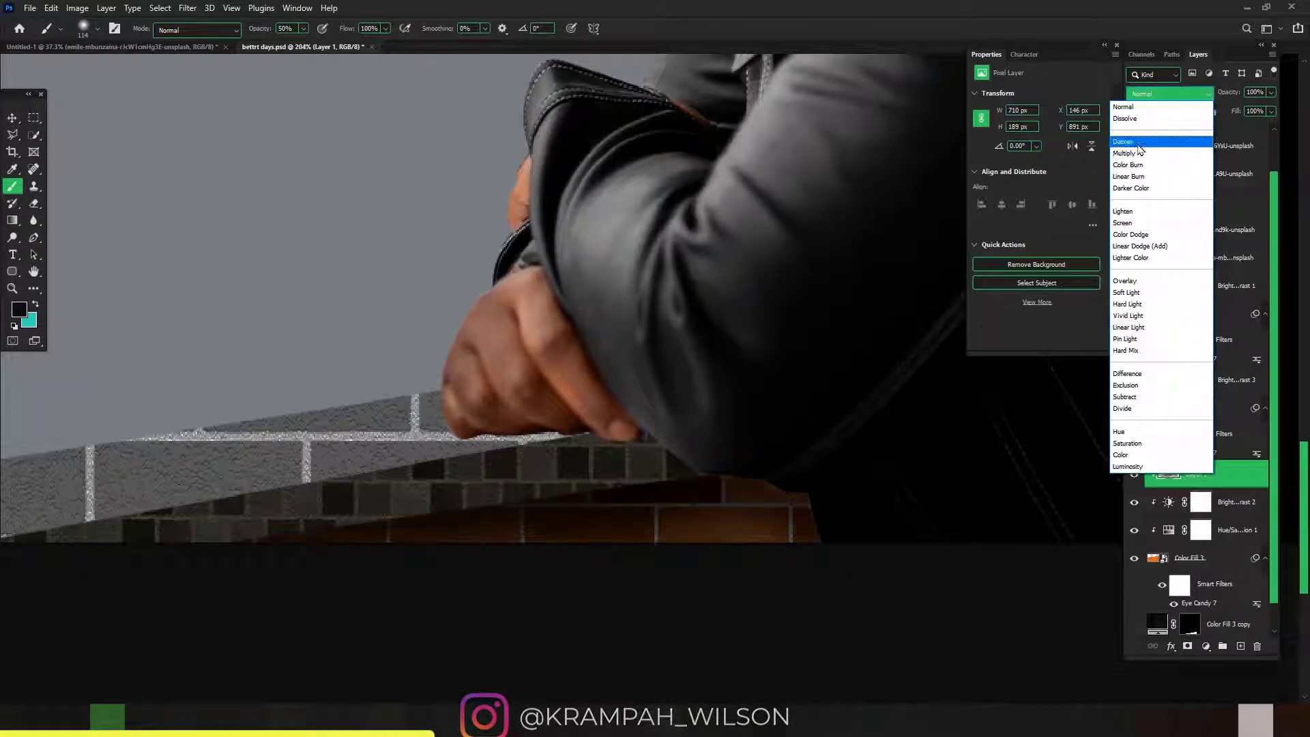
{"action": "left_click", "coordinate": [1137, 154]}
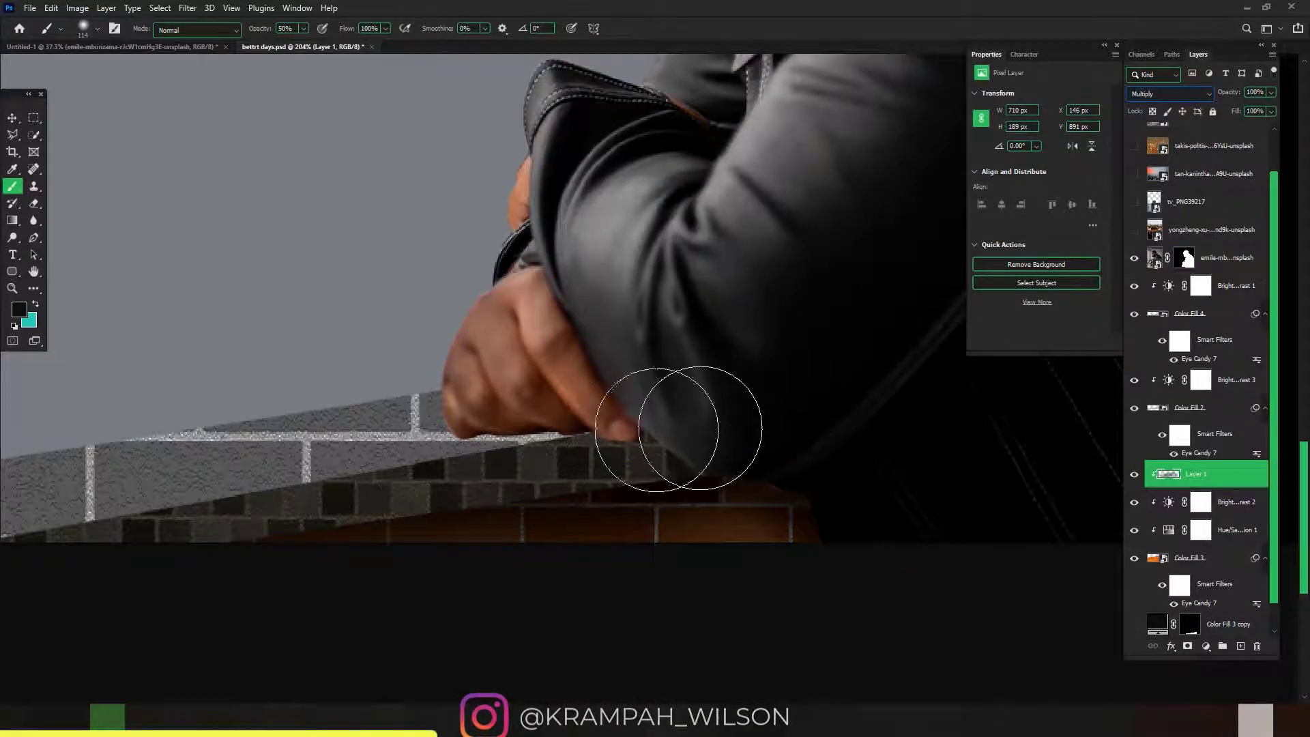
{"action": "mouse_move", "coordinate": [489, 461]}
{"action": "left_mouse_down"}
{"action": "mouse_move", "coordinate": [184, 439]}
{"action": "mouse_move", "coordinate": [628, 432]}
{"action": "mouse_move", "coordinate": [880, 471]}
{"action": "left_mouse_up"}
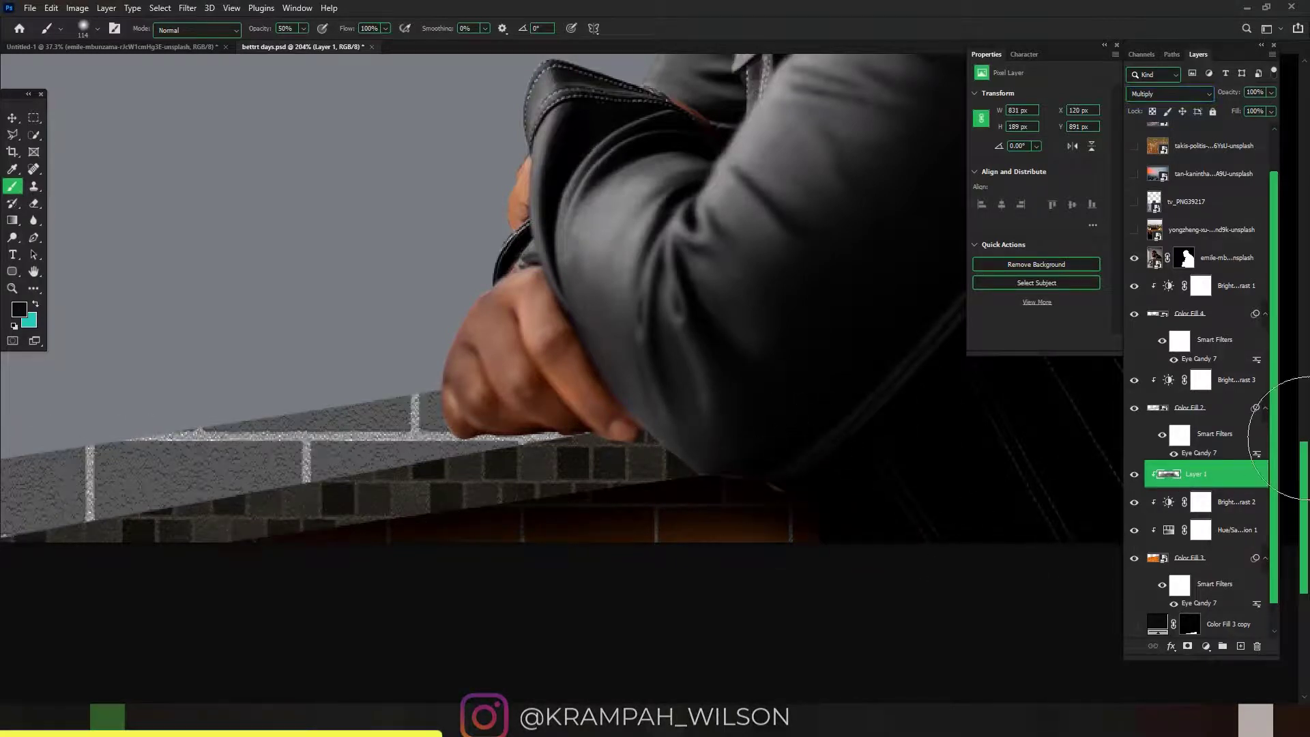
Fine-tune the contrast of the ledge's Brightness/Contrast 3, and set the brightness of the grey bricks' Brightness/Contrast 1 to -150
{"action": "left_click", "coordinate": [1214, 393]}
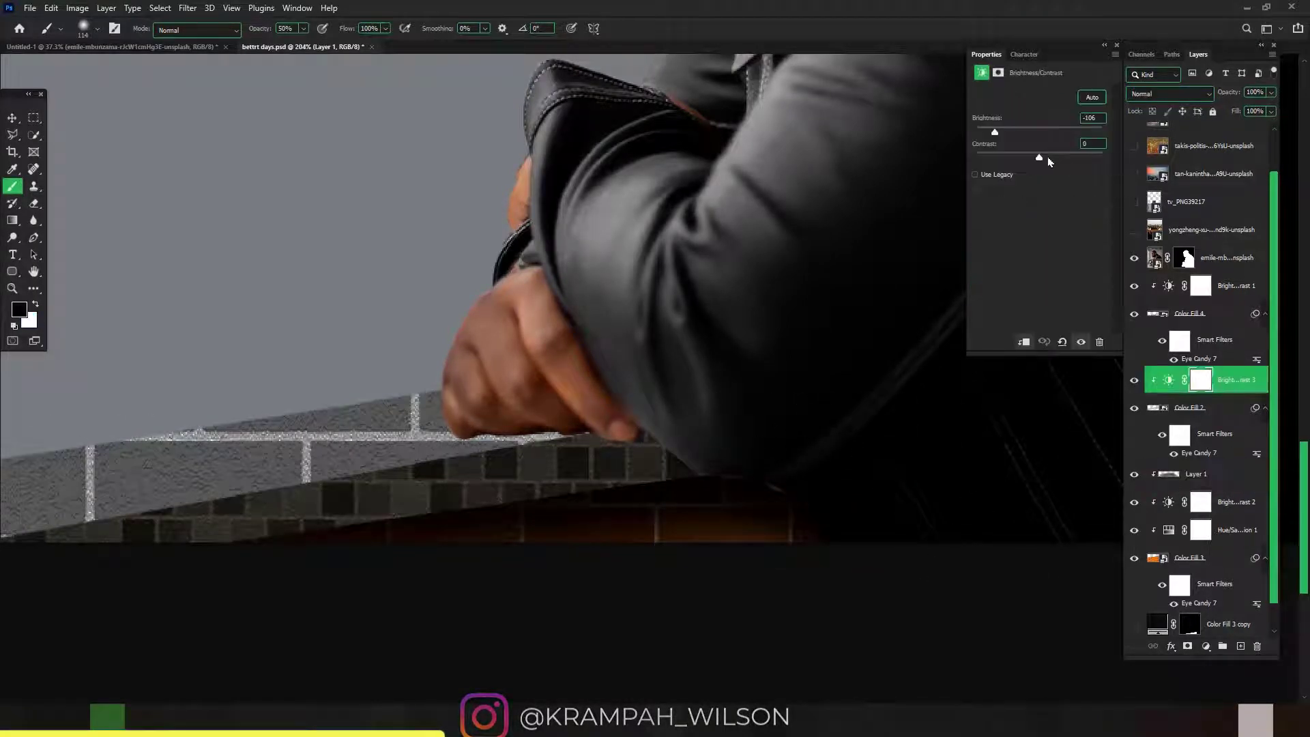
{"action": "mouse_move", "coordinate": [1045, 153]}
{"action": "left_mouse_down"}
{"action": "mouse_move", "coordinate": [1086, 154]}
{"action": "mouse_move", "coordinate": [1039, 162]}
{"action": "left_mouse_up"}
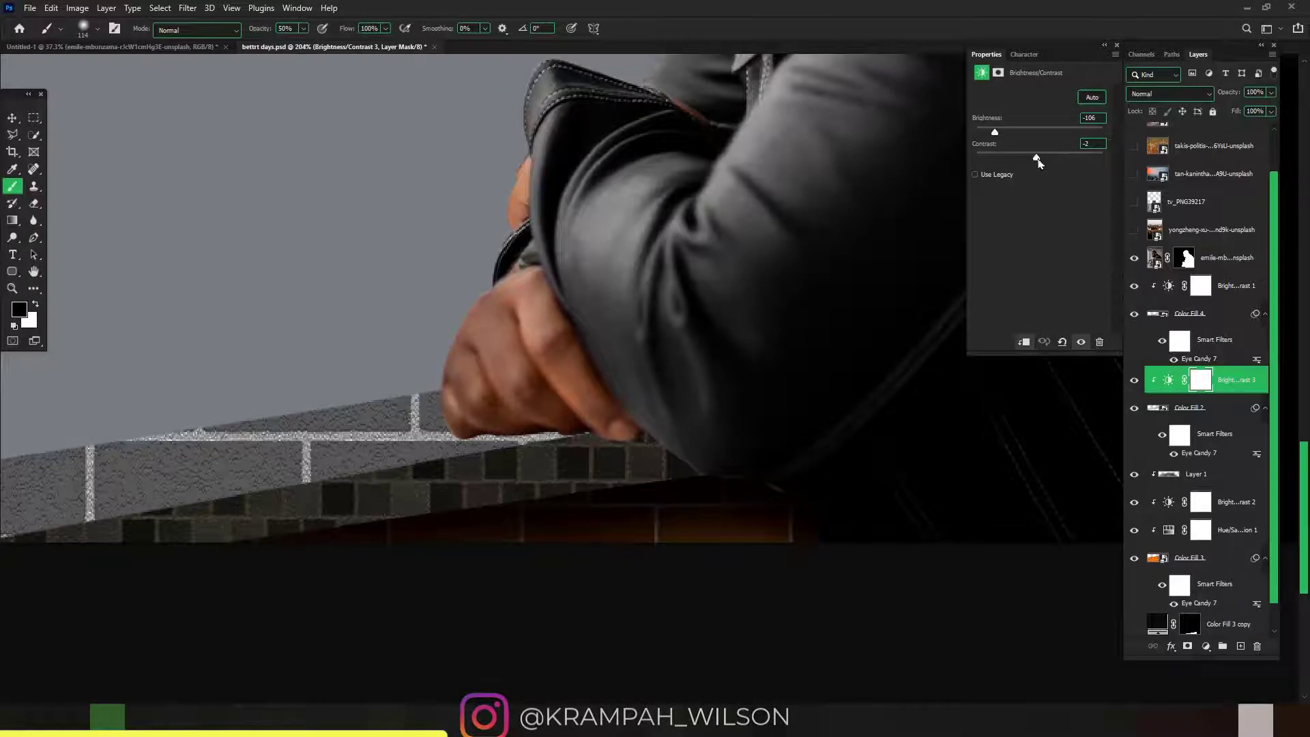
{"action": "left_click", "coordinate": [1132, 317]}
{"action": "left_click", "coordinate": [1135, 316]}
{"action": "left_click", "coordinate": [1224, 293]}
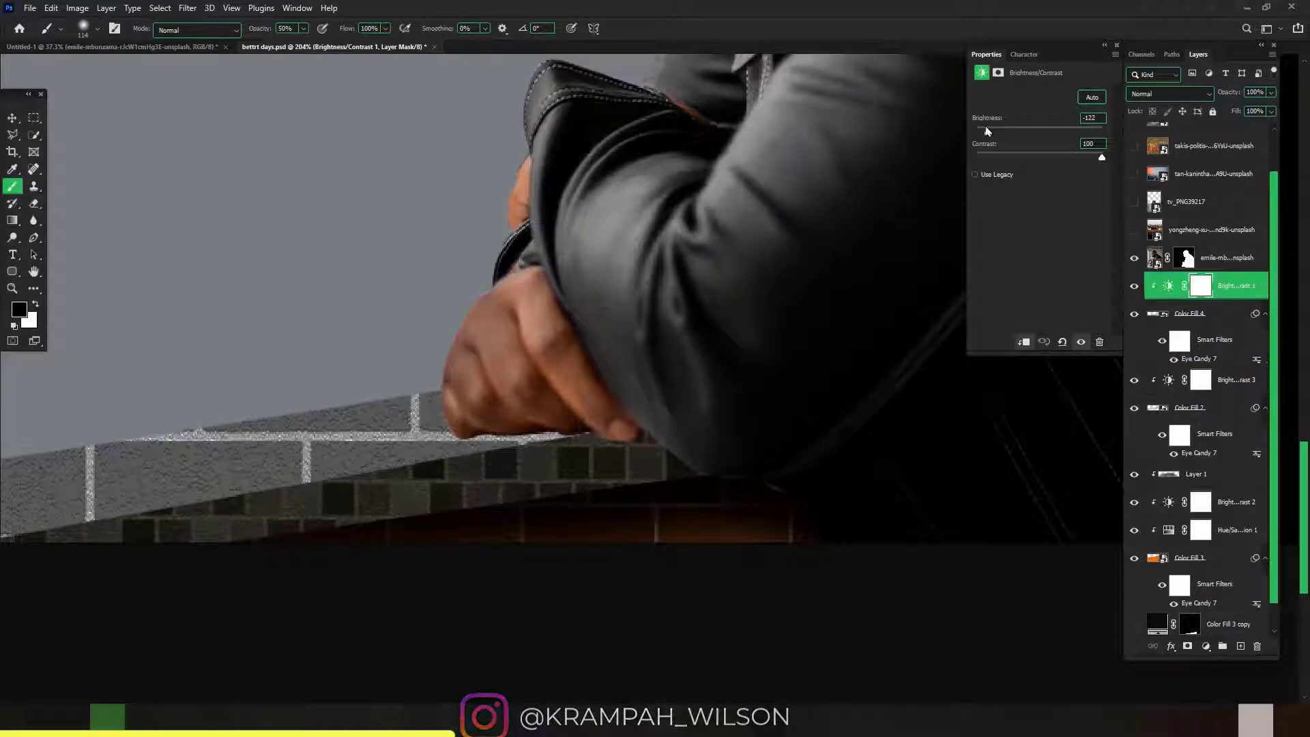
{"action": "left_click_drag", "start_coordinate": [1016, 141], "coordinate": [965, 142]}
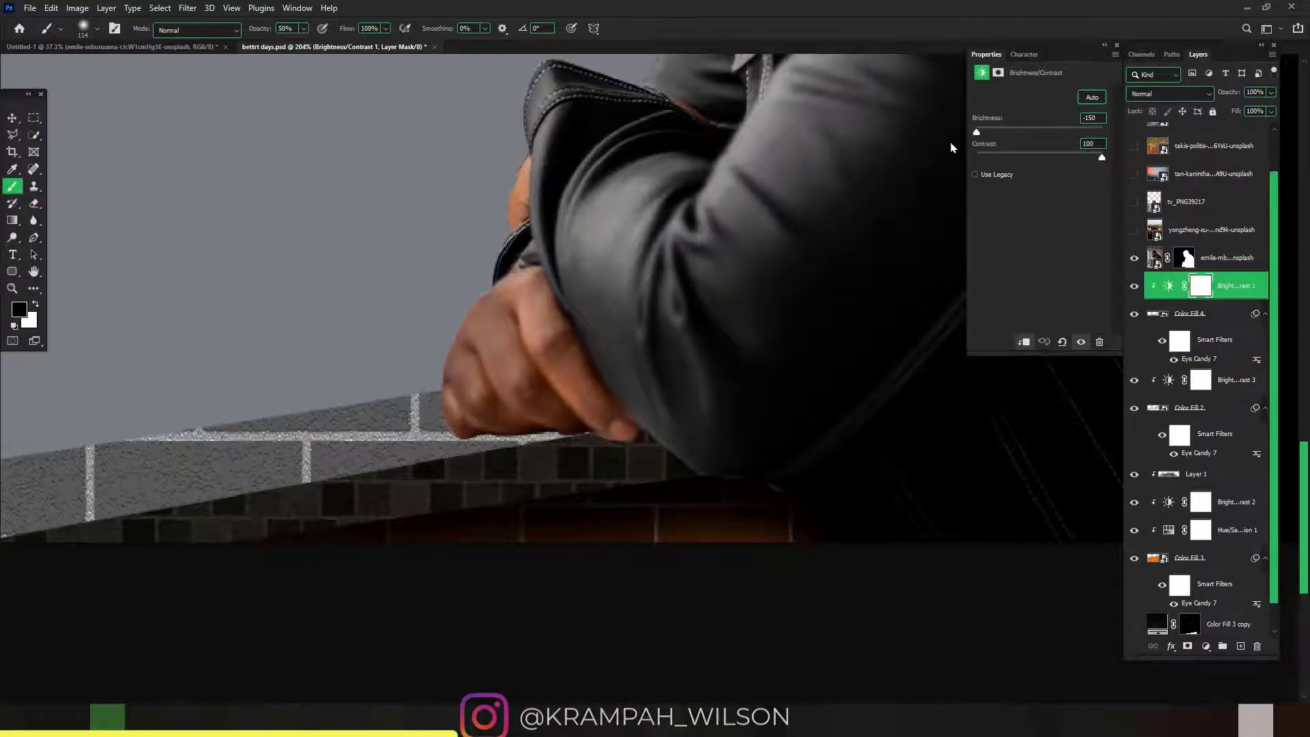
Add a Multiply layer clipped above the grey bricks' Brightness/Contrast 1 and paint black shading over the grey brick strip
{"action": "left_click", "coordinate": [1240, 647]}
{"action": "left_click", "coordinate": [1222, 301], "text": "alt"}
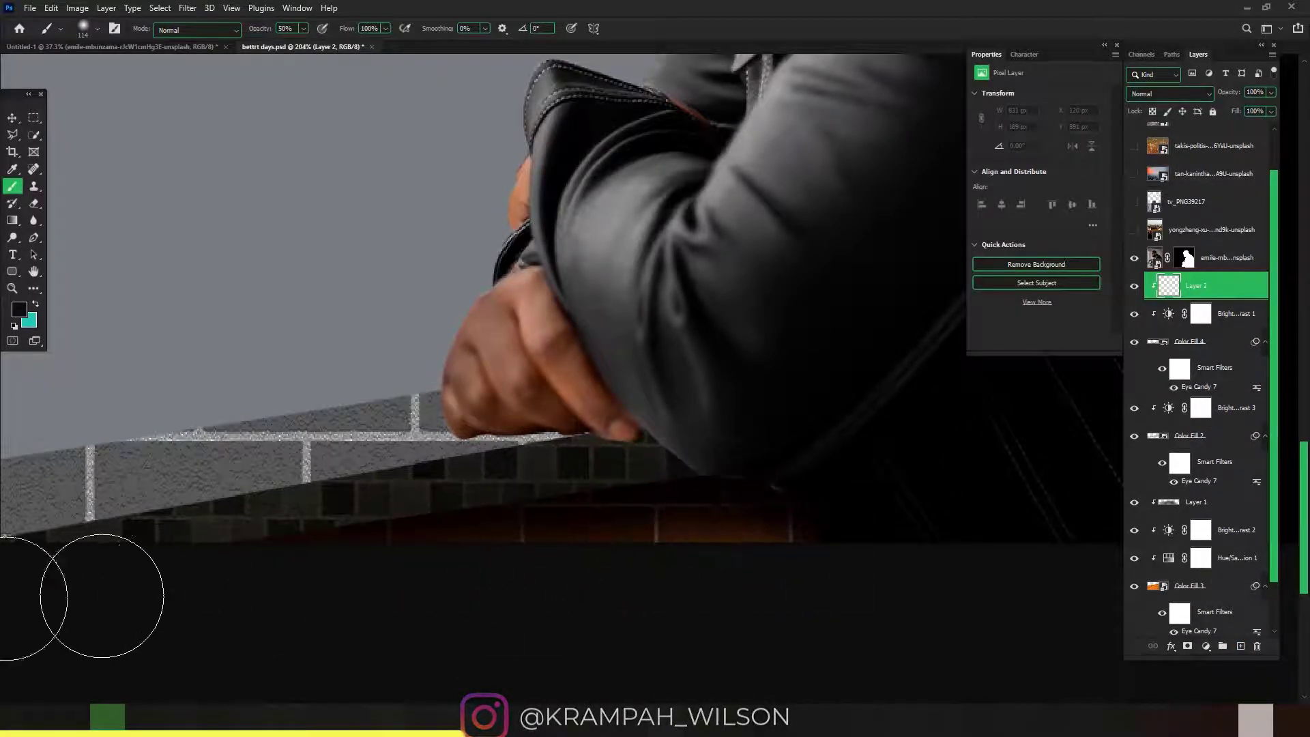
{"action": "left_click", "coordinate": [1169, 93]}
{"action": "left_click", "coordinate": [1129, 161]}
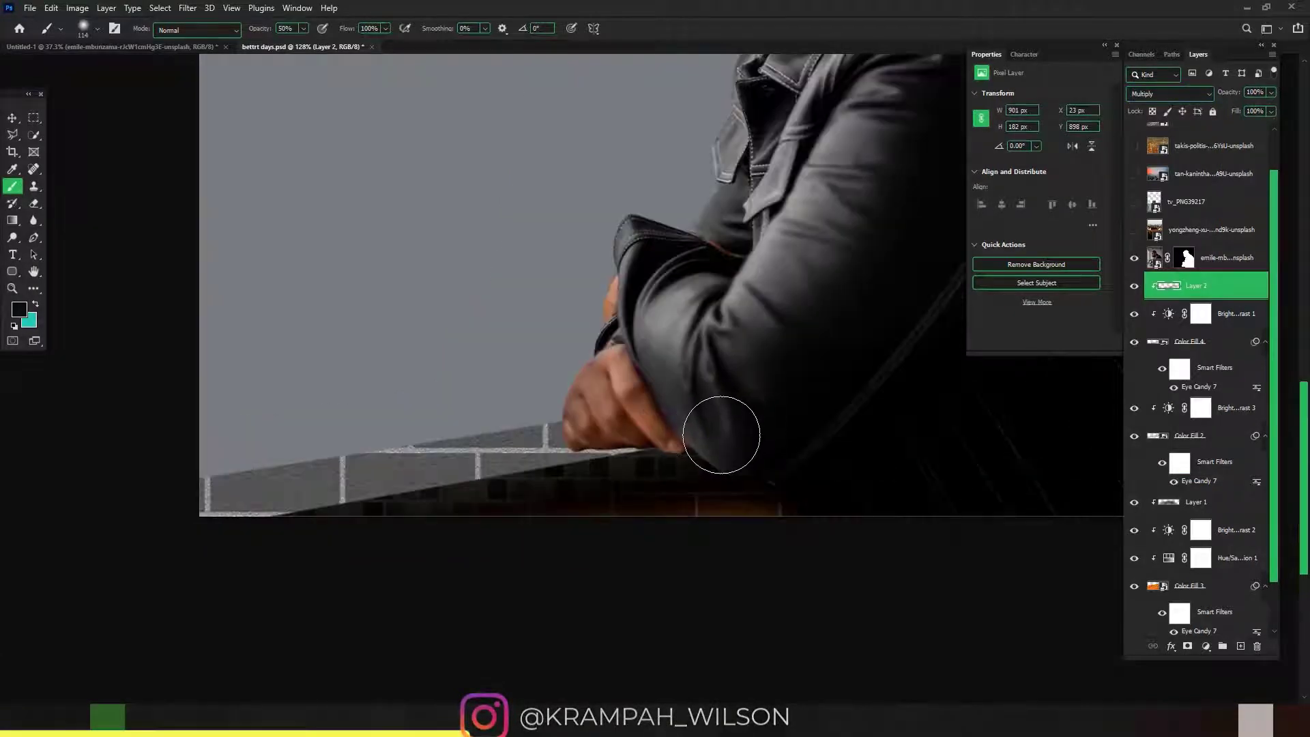
Finish the black shading over the grey bricks on Layer 2 and set Brightness/Contrast 3's contrast to 100
{"action": "left_click_drag", "start_coordinate": [575, 428], "coordinate": [617, 466]}
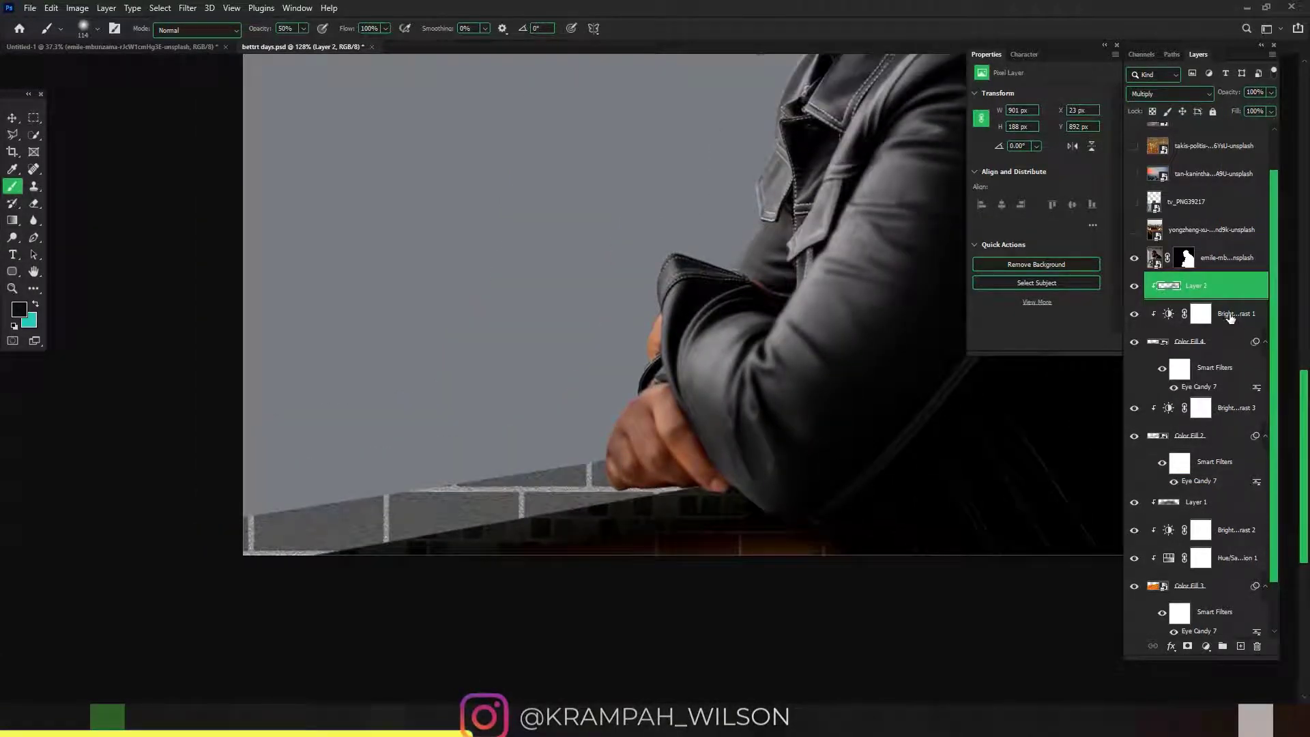
{"action": "left_click", "coordinate": [1217, 411]}
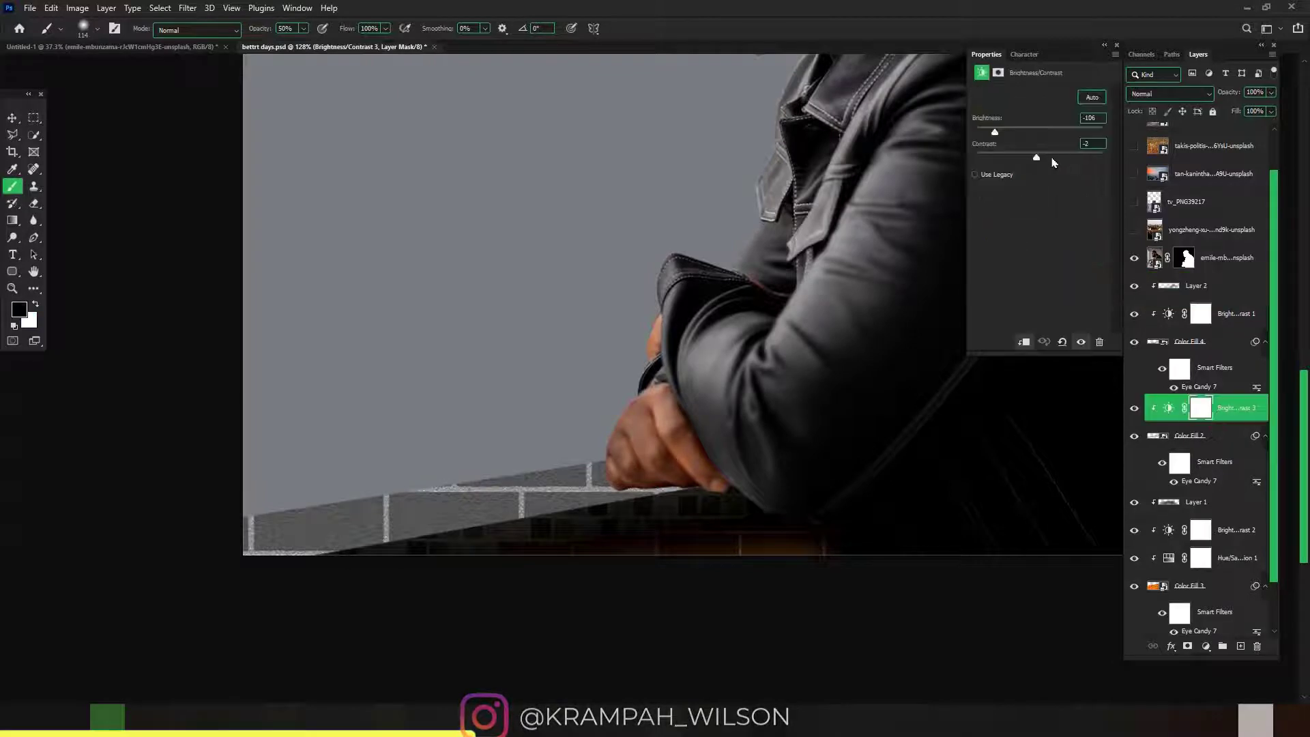
{"action": "left_click_drag", "start_coordinate": [1038, 164], "coordinate": [1102, 164]}
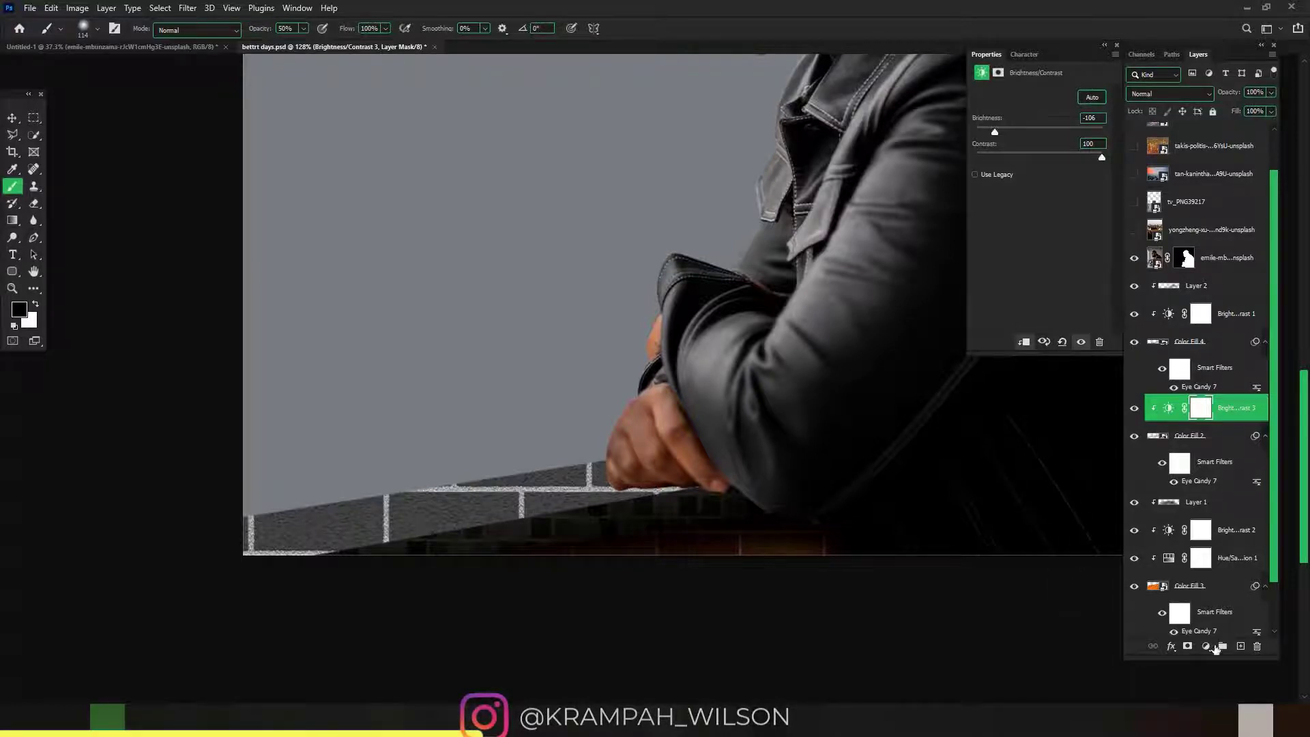
Add a Brightness/Contrast adjustment clipped above Brightness/Contrast 3 with its brightness at -150
{"action": "left_click", "coordinate": [1214, 647]}
{"action": "left_click", "coordinate": [1146, 454]}
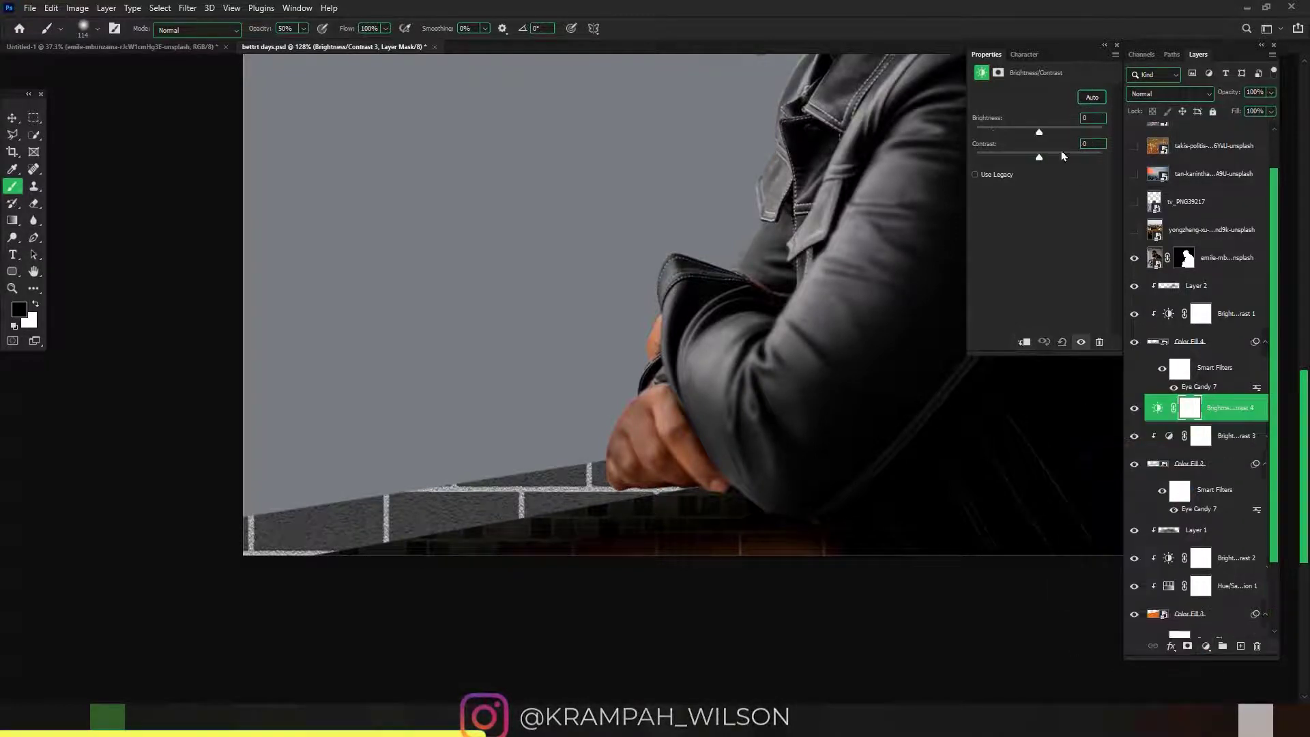
{"action": "left_click_drag", "start_coordinate": [1039, 132], "coordinate": [977, 132]}
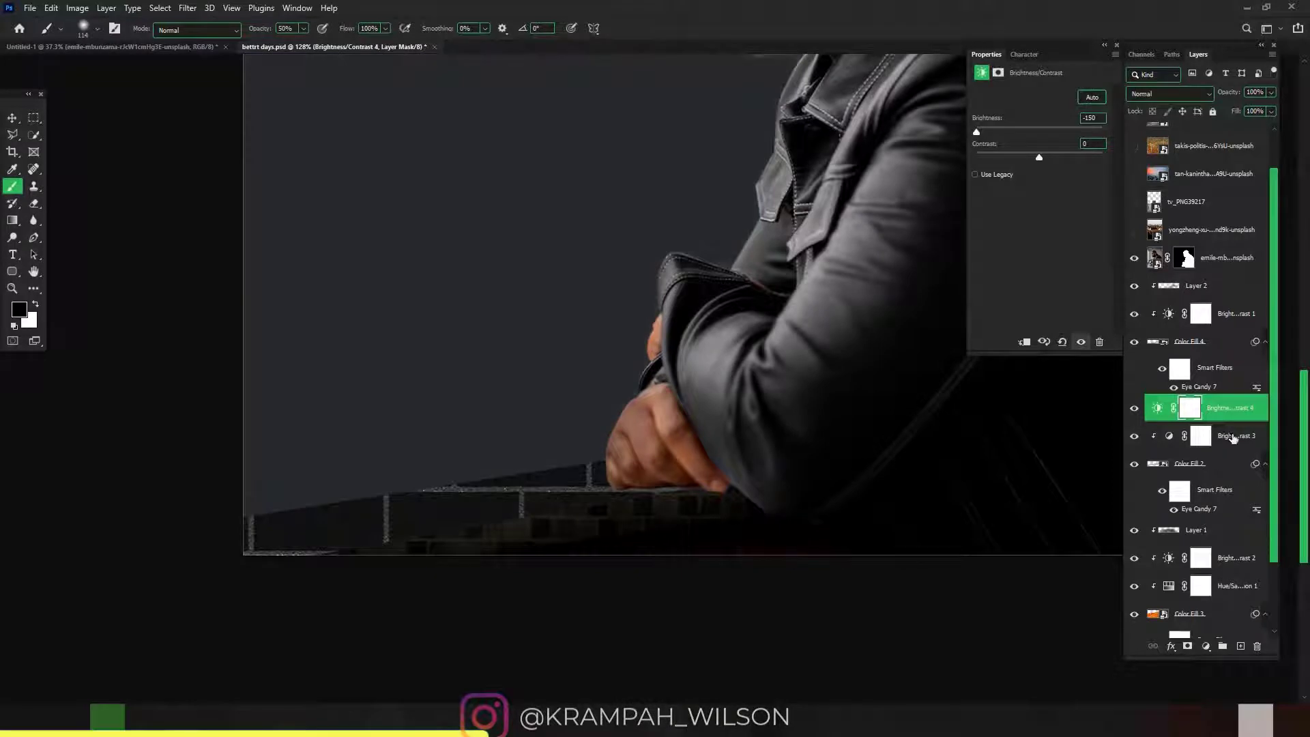
{"action": "left_click", "coordinate": [1242, 413], "text": "alt"}
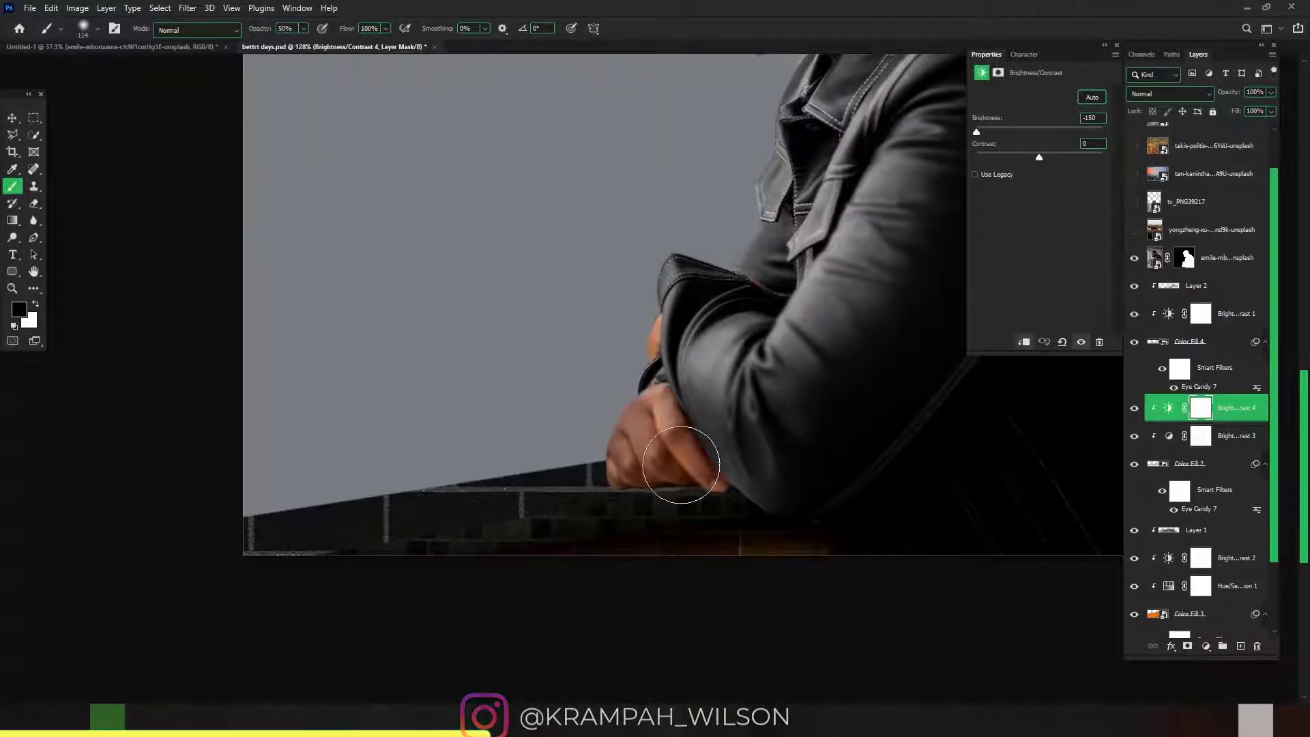
Paint black at 50% opacity on the Brightness/Contrast 4 mask along the ledge's bricks to partly reduce the darkening
{"action": "scroll", "coordinate": [467, 546], "scroll_direction": "up", "scroll_amount": 4}
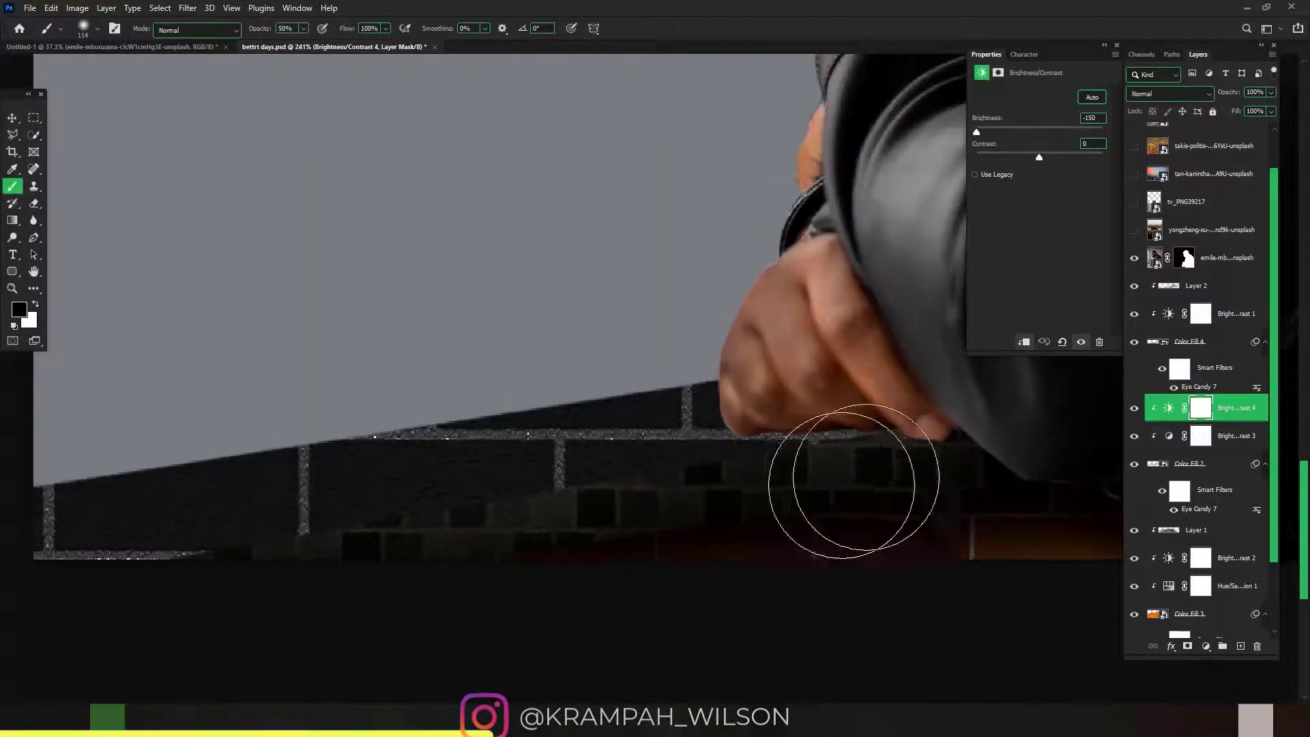
{"action": "mouse_move", "coordinate": [591, 583]}
{"action": "left_mouse_down"}
{"action": "mouse_move", "coordinate": [394, 584]}
{"action": "mouse_move", "coordinate": [123, 628]}
{"action": "mouse_move", "coordinate": [844, 529]}
{"action": "left_mouse_up"}
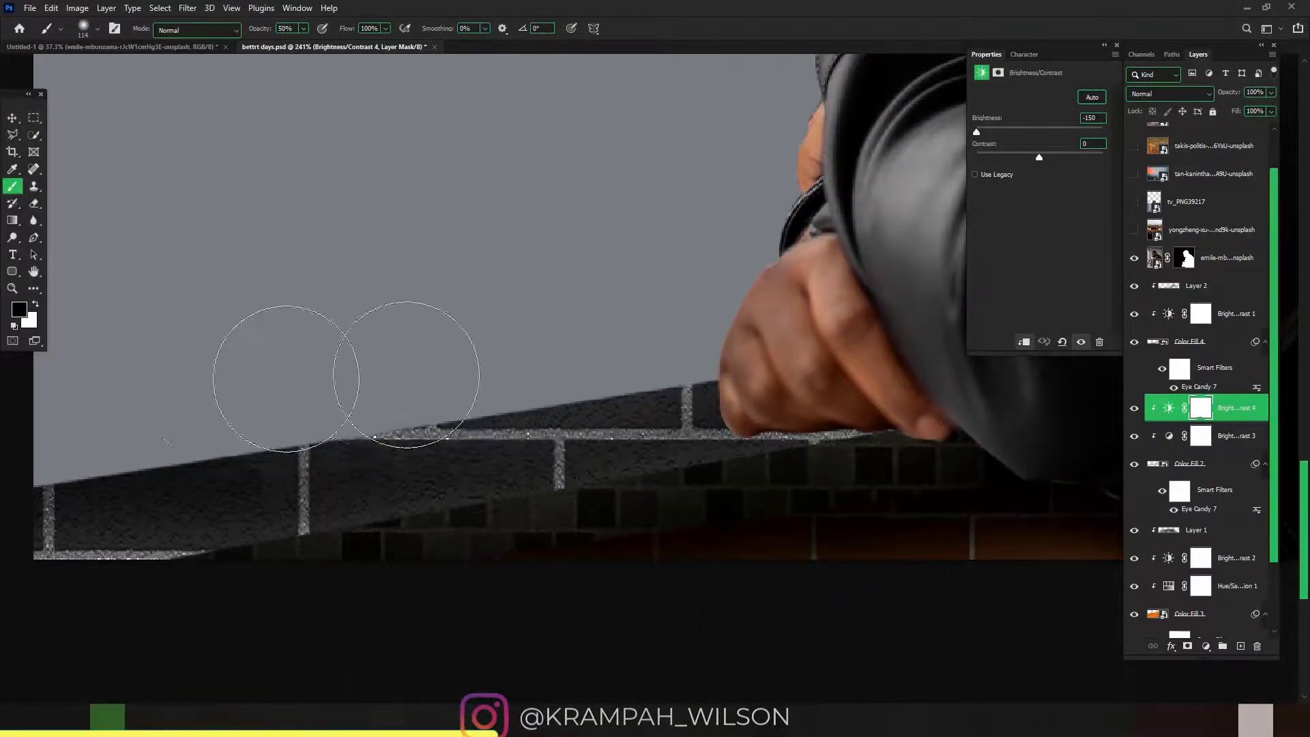
{"action": "mouse_move", "coordinate": [101, 430]}
{"action": "left_mouse_down"}
{"action": "mouse_move", "coordinate": [366, 576]}
{"action": "mouse_move", "coordinate": [776, 497]}
{"action": "mouse_move", "coordinate": [1003, 423]}
{"action": "mouse_move", "coordinate": [405, 581]}
{"action": "left_mouse_up"}
{"action": "scroll", "coordinate": [405, 581], "scroll_direction": "down", "scroll_amount": 5}
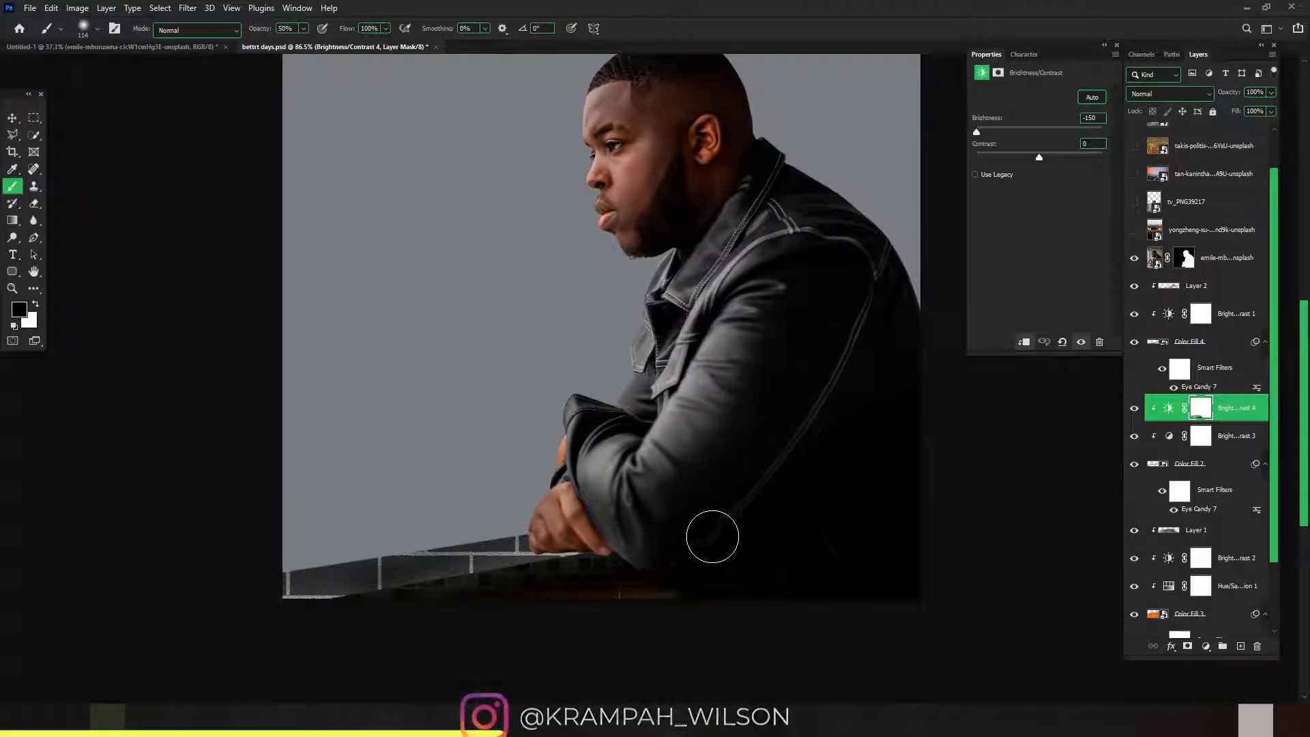
Move the red brick photo above Color Fill 4 as a clipped layer, make it visible and check which ledge part Color Fill 4 covers
{"action": "scroll", "coordinate": [1184, 557], "scroll_direction": "up", "scroll_amount": 2}
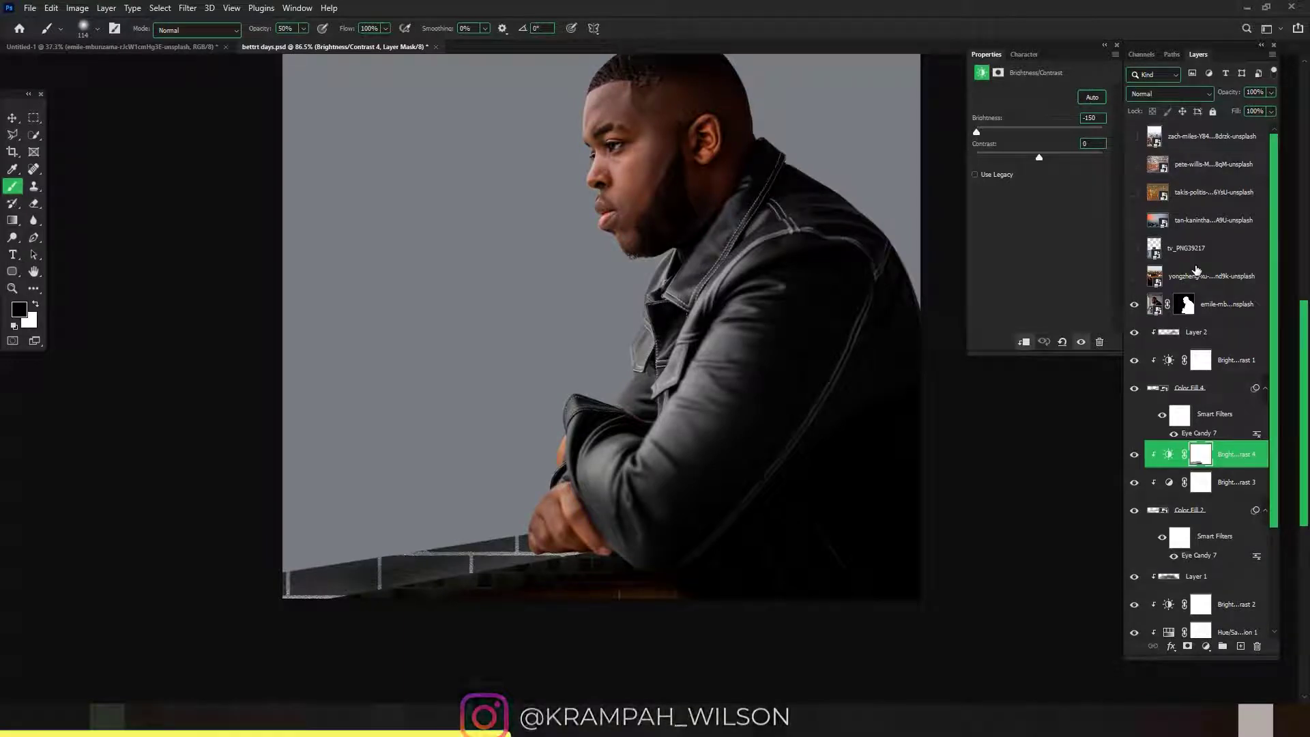
{"action": "left_click", "coordinate": [1196, 222]}
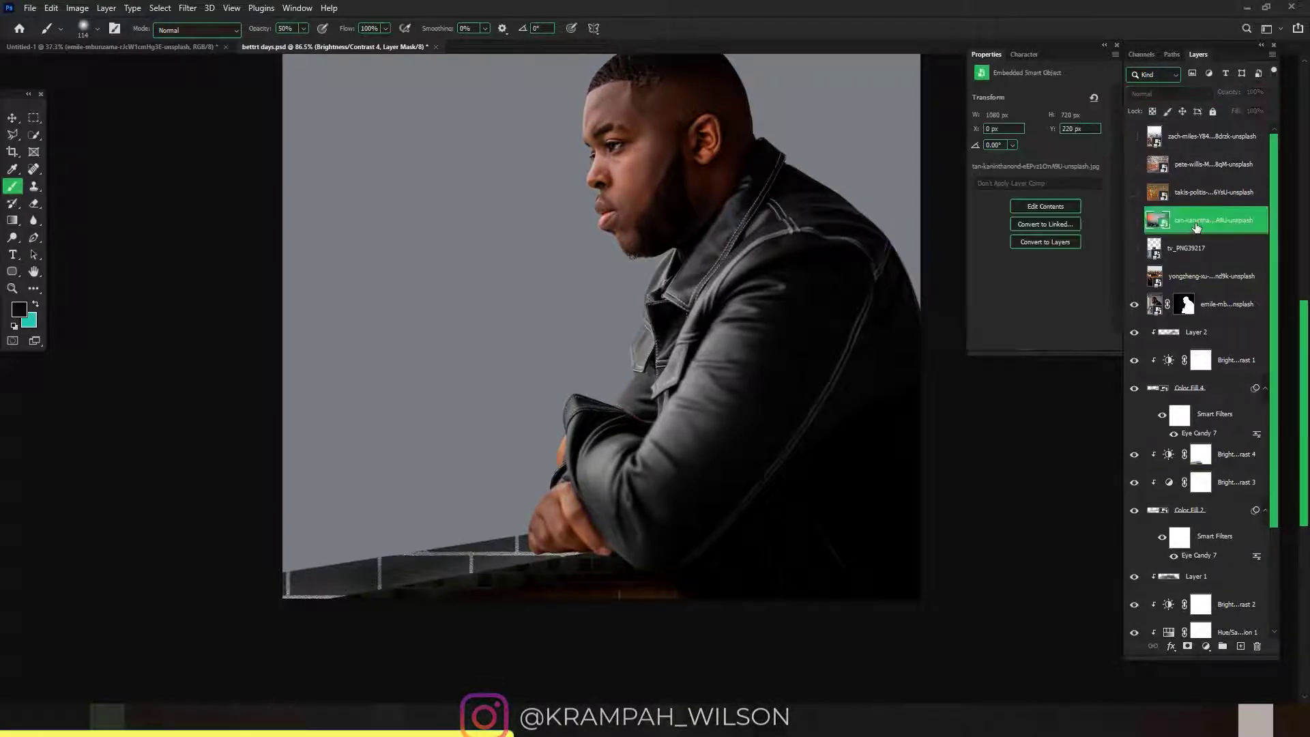
{"action": "left_click", "coordinate": [1135, 165]}
{"action": "left_click_drag", "start_coordinate": [1211, 176], "coordinate": [1226, 383]}
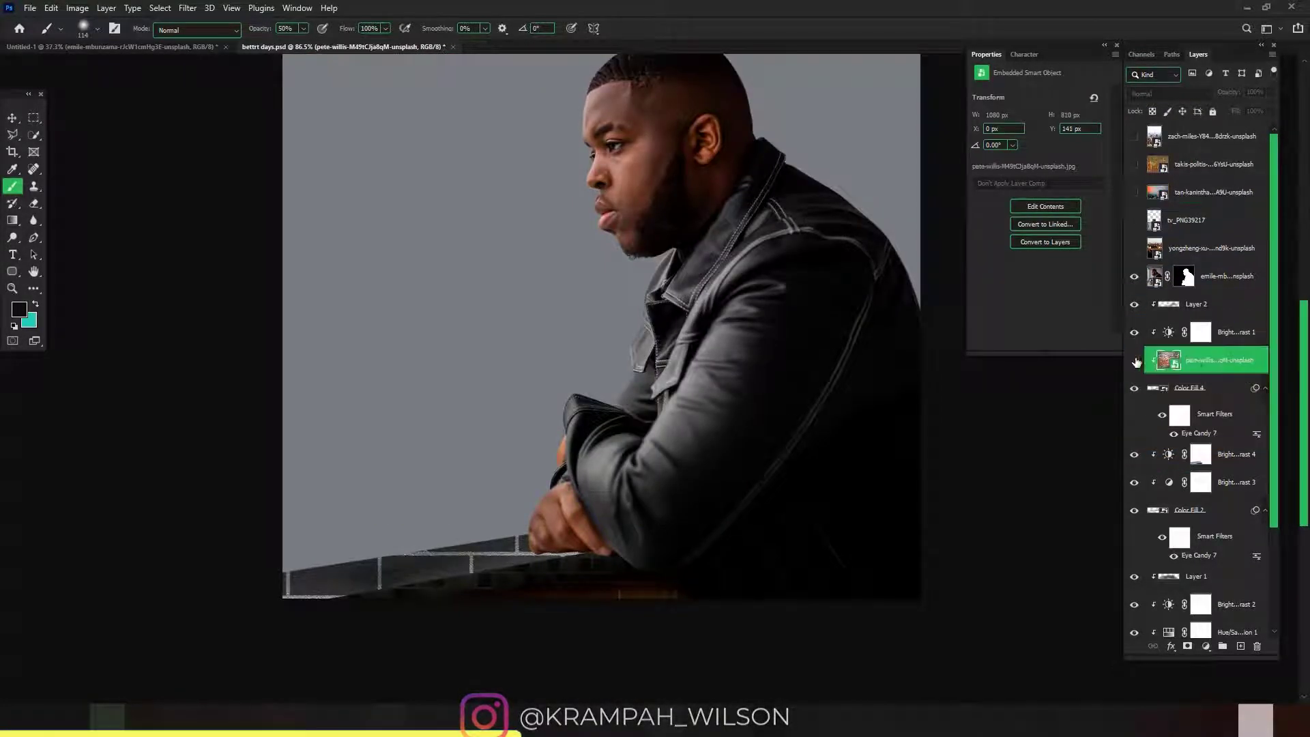
{"action": "scroll", "coordinate": [660, 369], "scroll_direction": "down", "scroll_amount": 3}
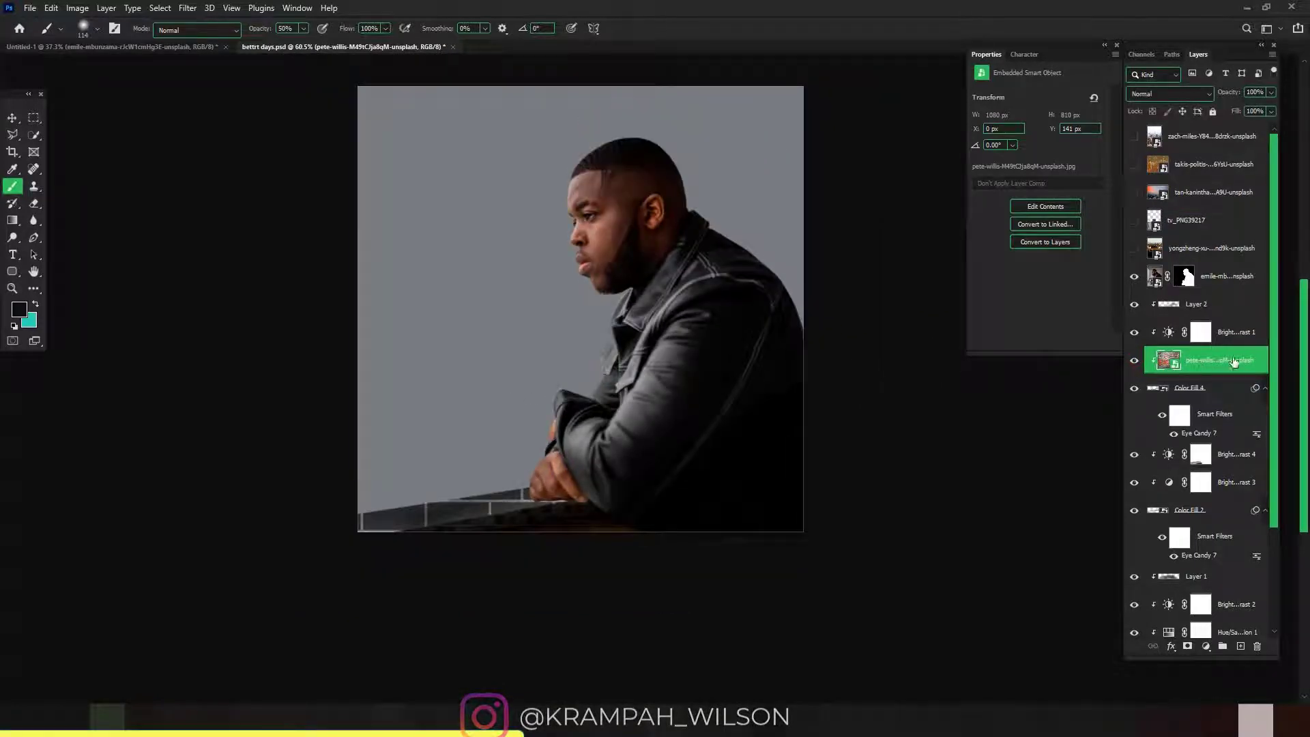
{"action": "left_click", "coordinate": [1136, 390]}
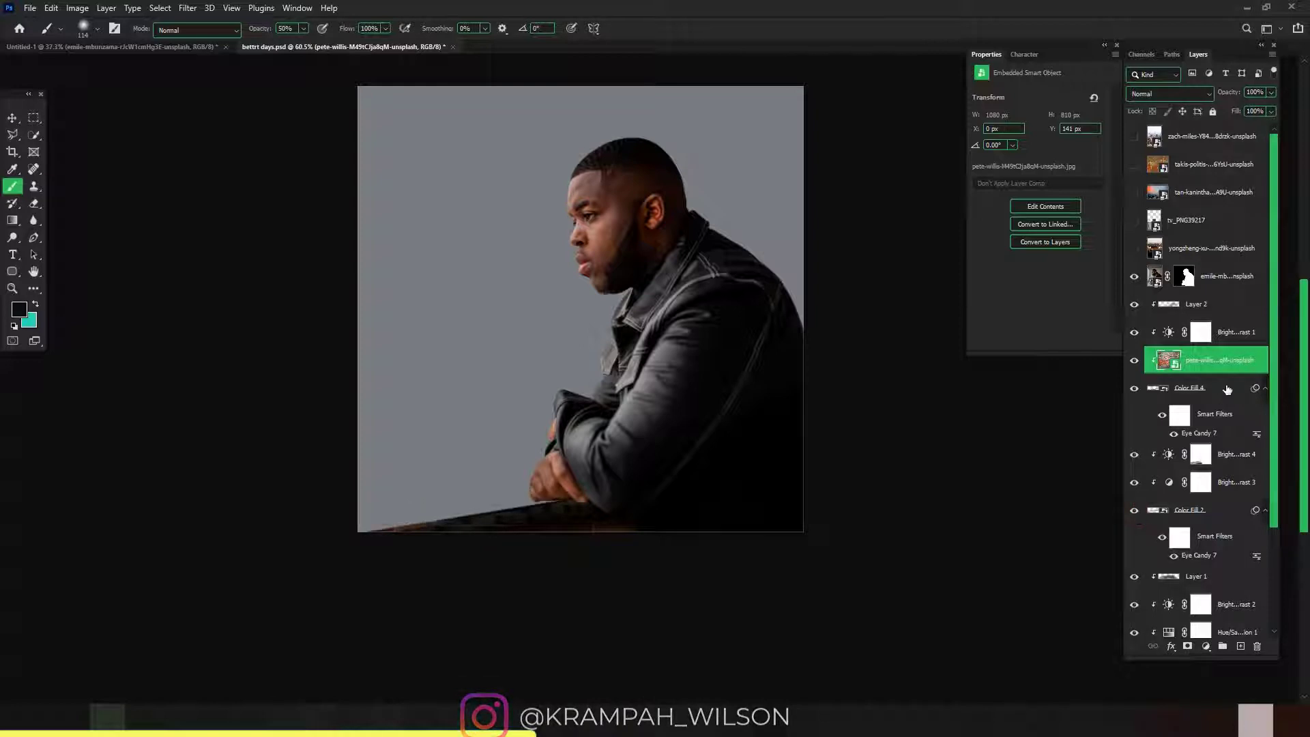
Reposition the red brick photo as a visible clipped layer above Brightness/Contrast 4 so it textures Color Fill 2's ledge top
{"action": "left_click_drag", "start_coordinate": [1229, 367], "coordinate": [1228, 501]}
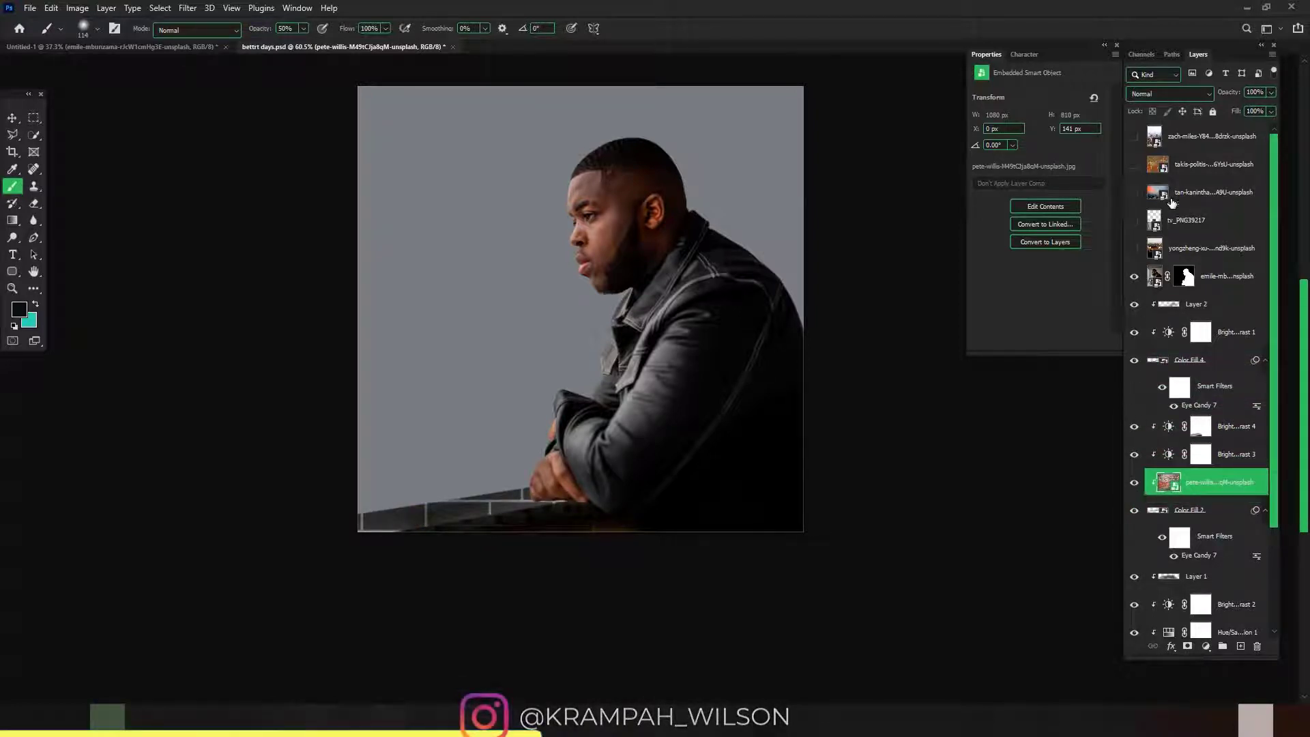
{"action": "left_click", "coordinate": [1160, 95]}
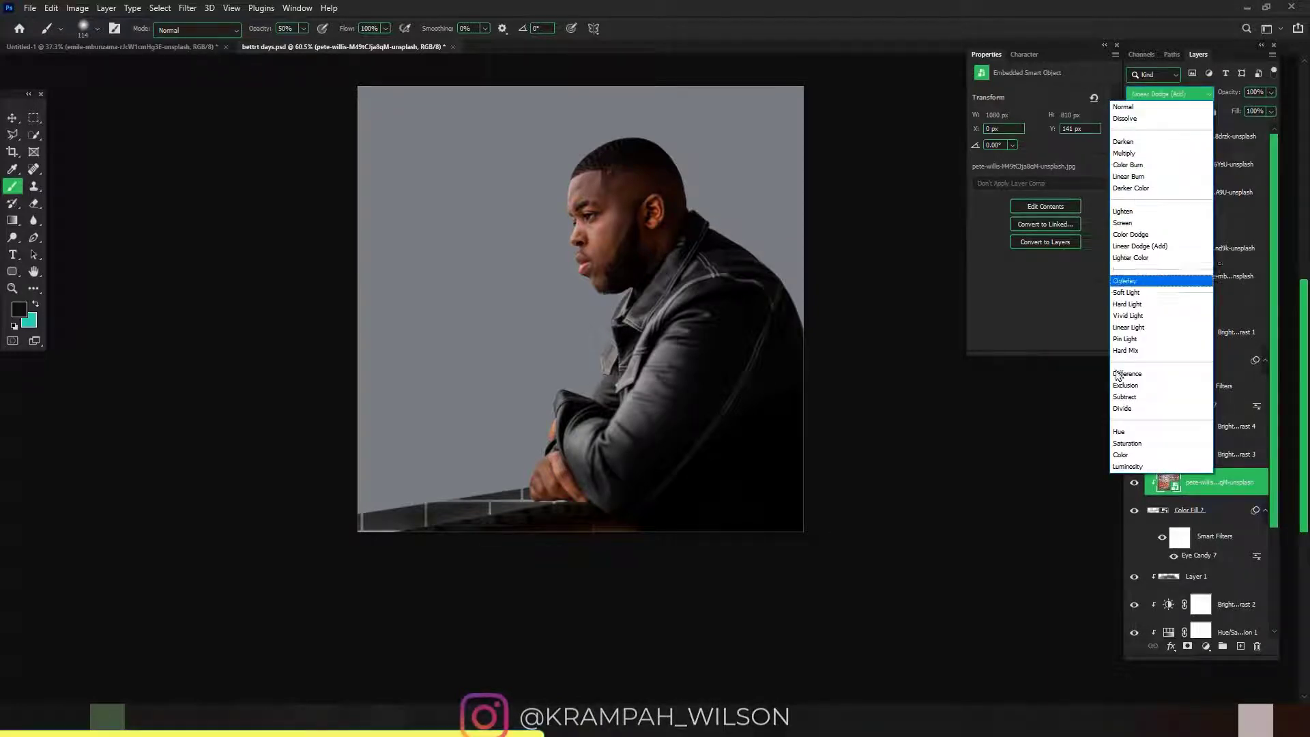
{"action": "left_click", "coordinate": [1214, 491]}
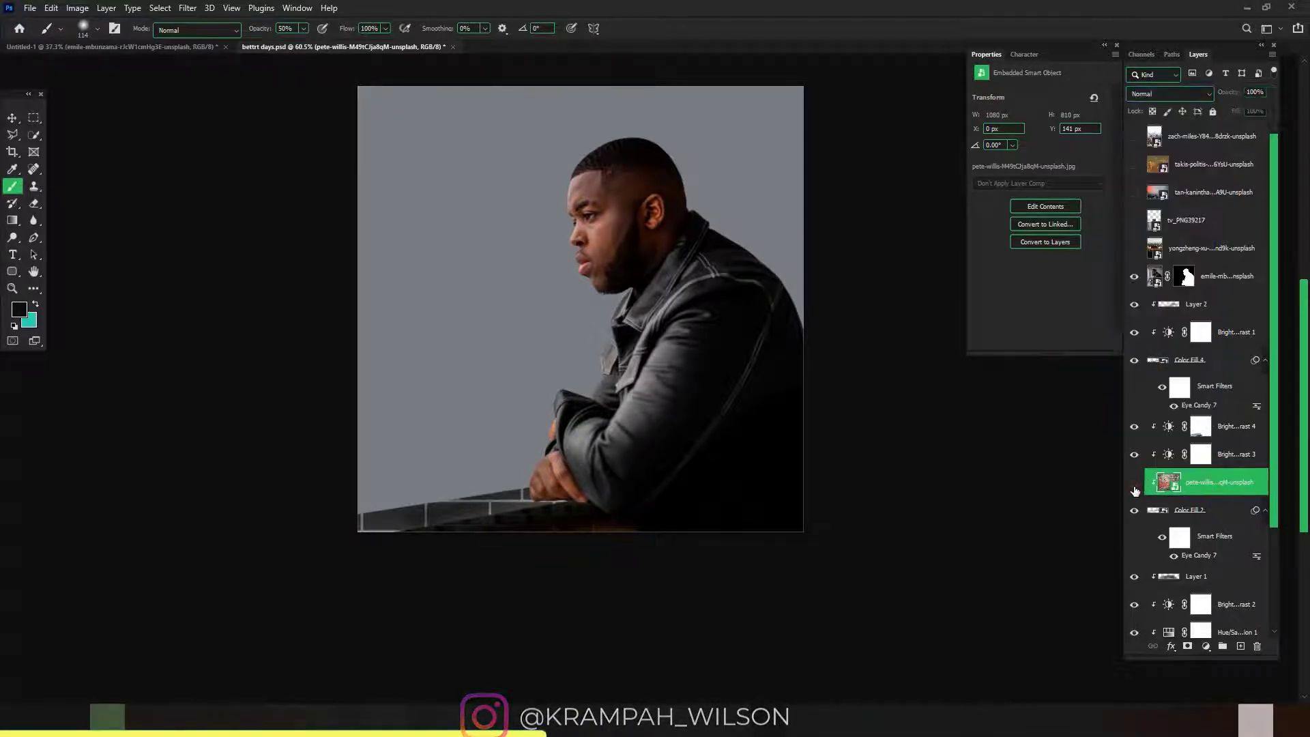
{"action": "left_click", "coordinate": [1136, 512]}
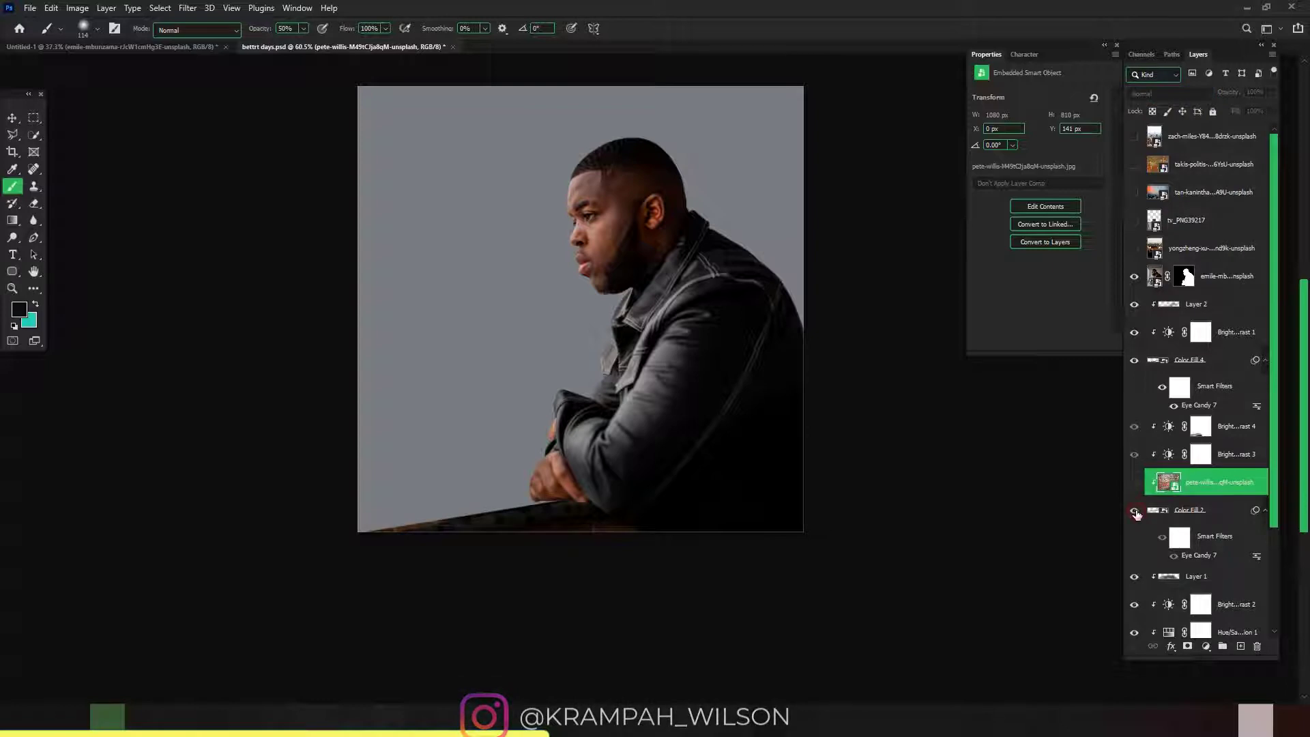
{"action": "left_click_drag", "start_coordinate": [1210, 491], "coordinate": [1218, 419]}
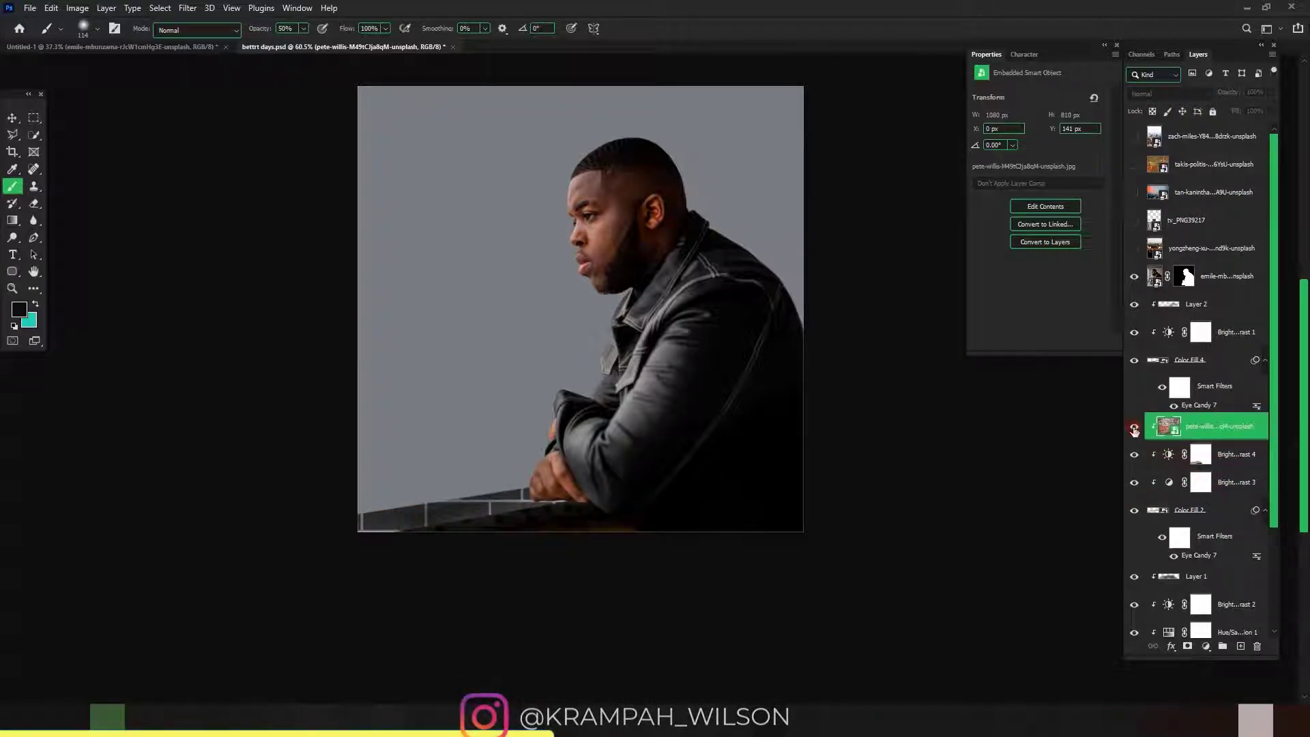
{"action": "left_click", "coordinate": [1135, 428]}
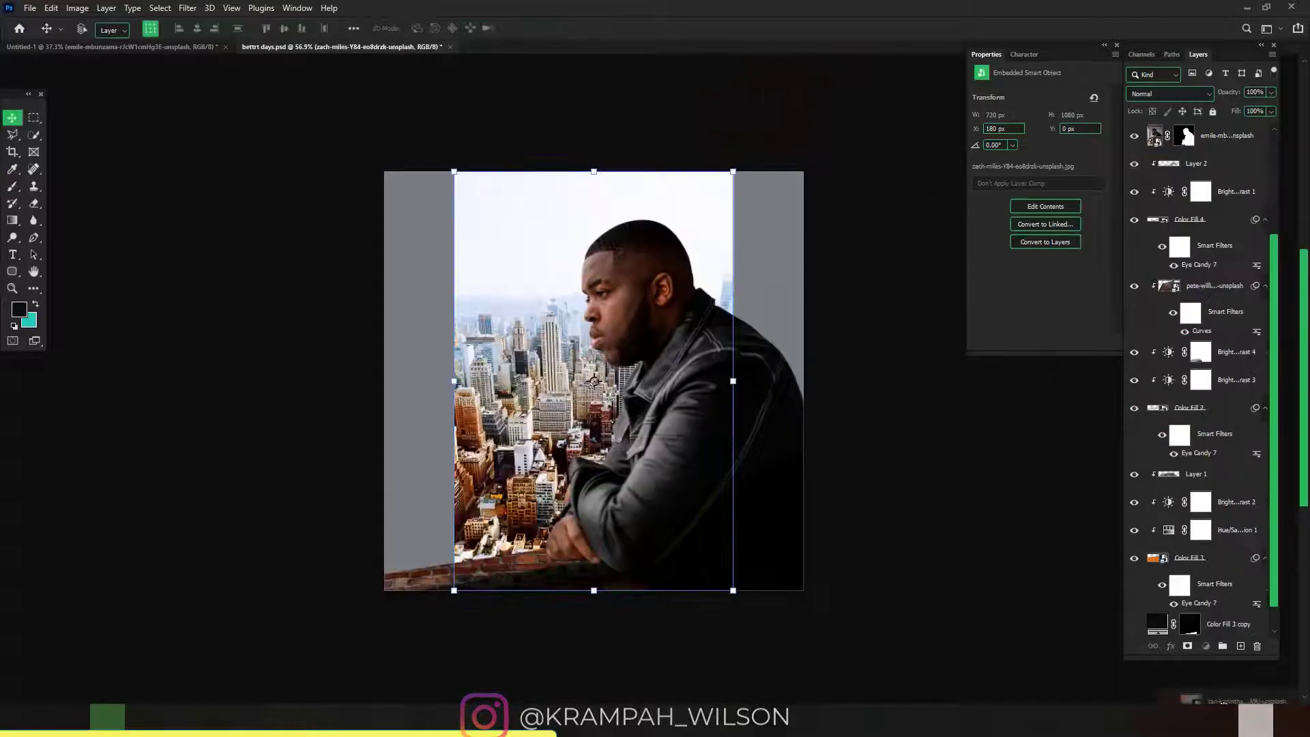
Show the orange-sky city photo below Color Fill 3 copy in place of the daytime city, and enlarge it to about 1301 px wide
{"action": "left_click_drag", "start_coordinate": [1212, 535], "coordinate": [1212, 592]}
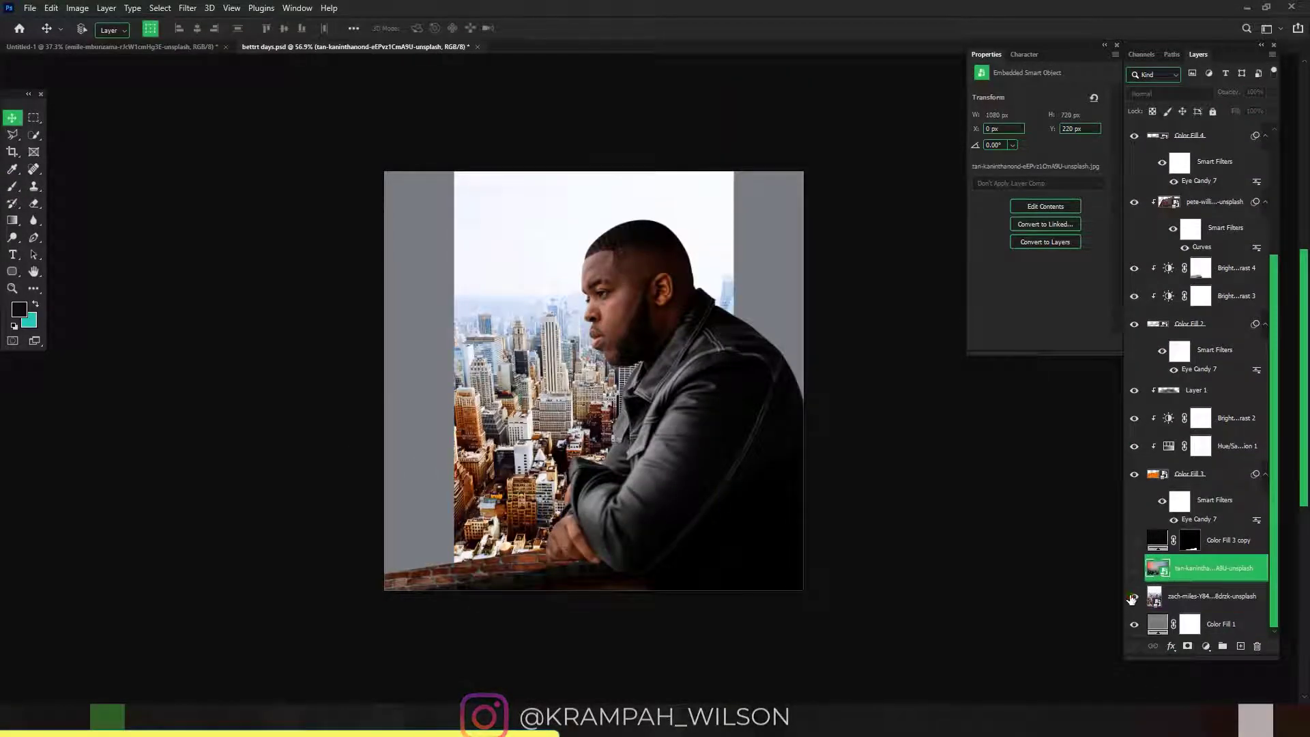
{"action": "left_click", "coordinate": [1134, 567]}
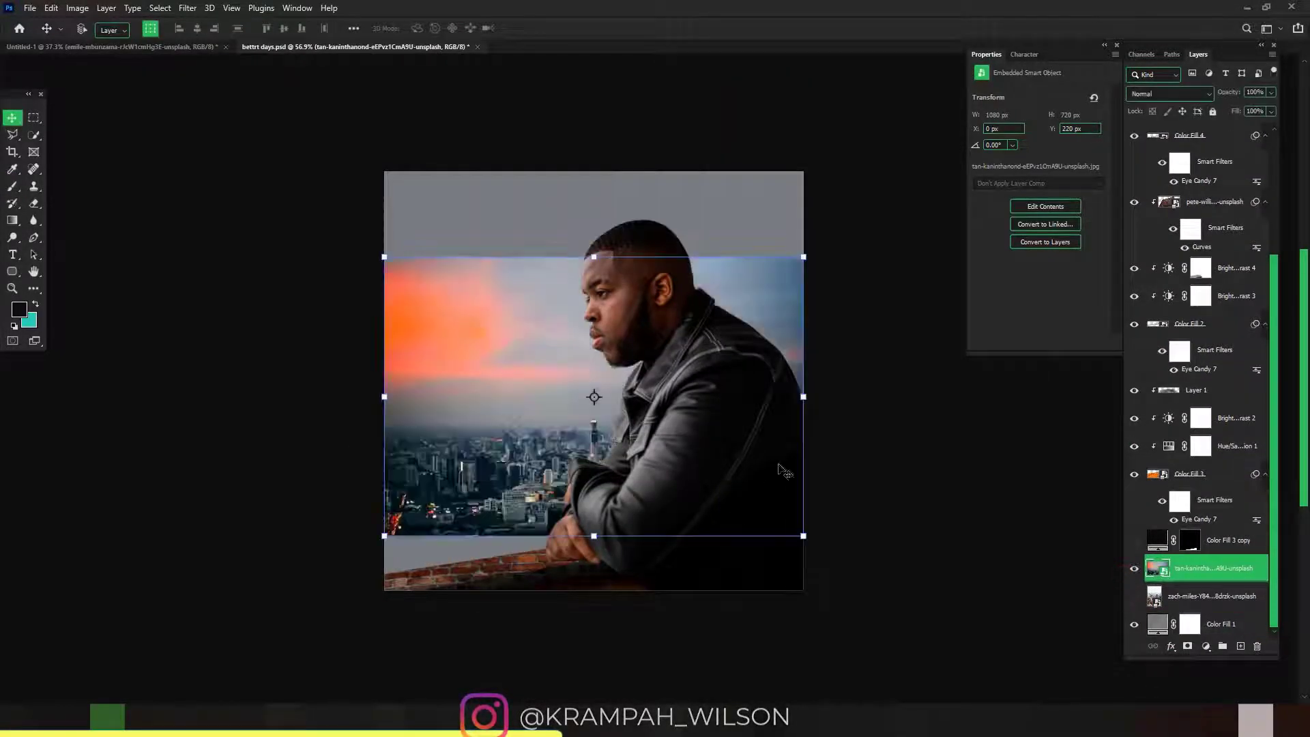
{"action": "left_click_drag", "start_coordinate": [801, 395], "coordinate": [837, 447]}
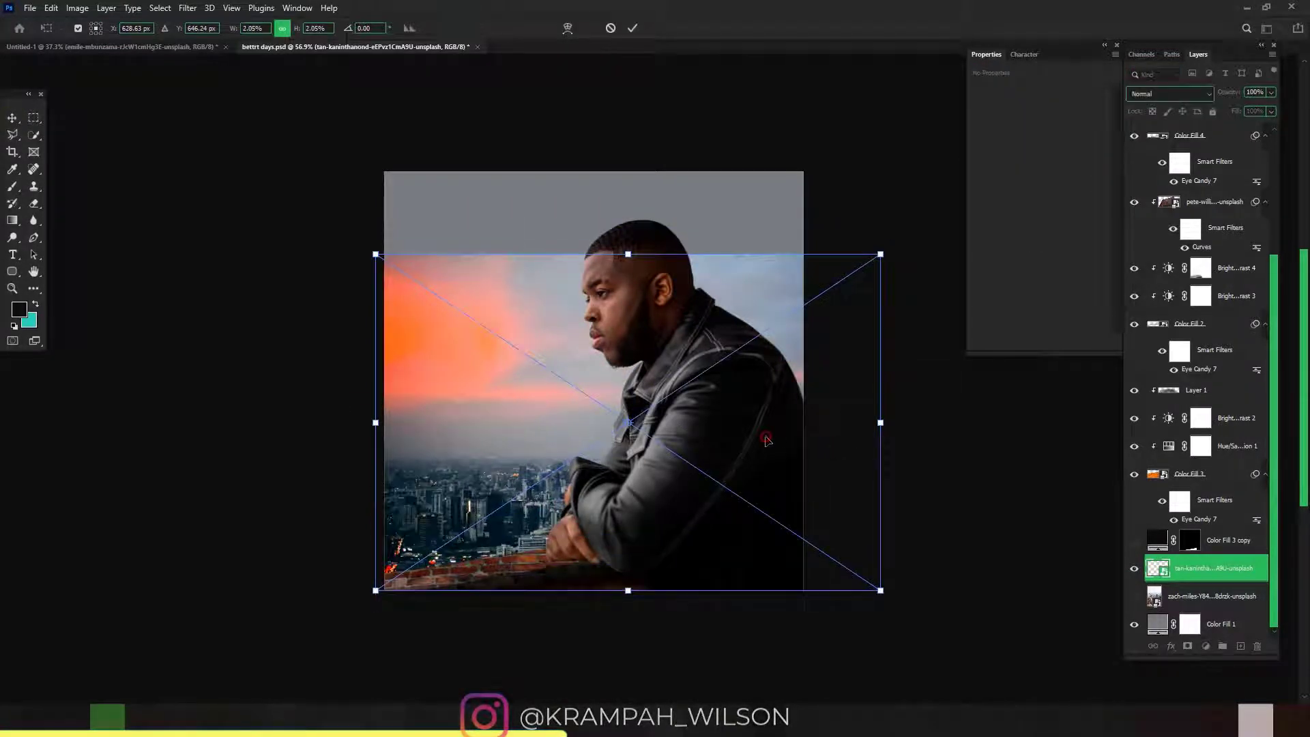
{"action": "key", "text": "ctrl+z"}
{"action": "key", "text": "Return"}
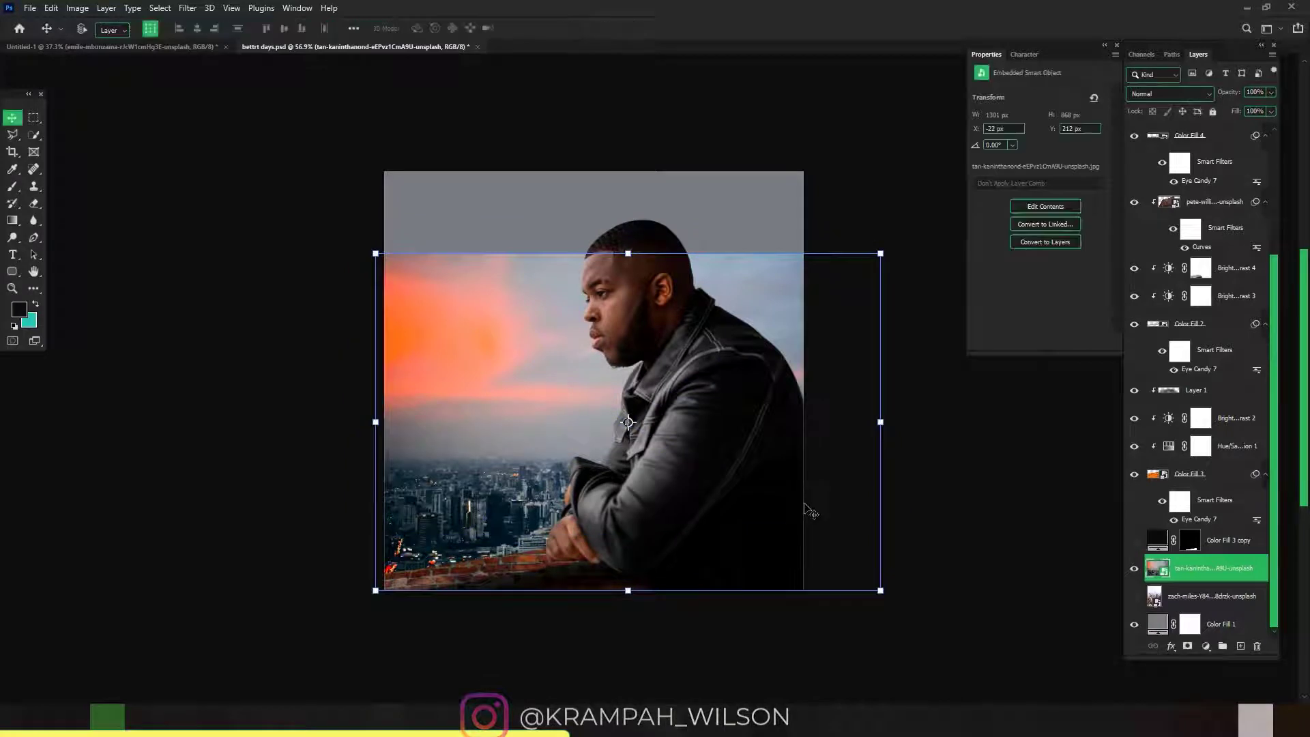
Add a layer mask to the orange-sky city photo and fade out its sky above the skyline with black-to-transparent linear gradients
{"action": "left_click", "coordinate": [1187, 647]}
{"action": "left_click", "coordinate": [13, 220]}
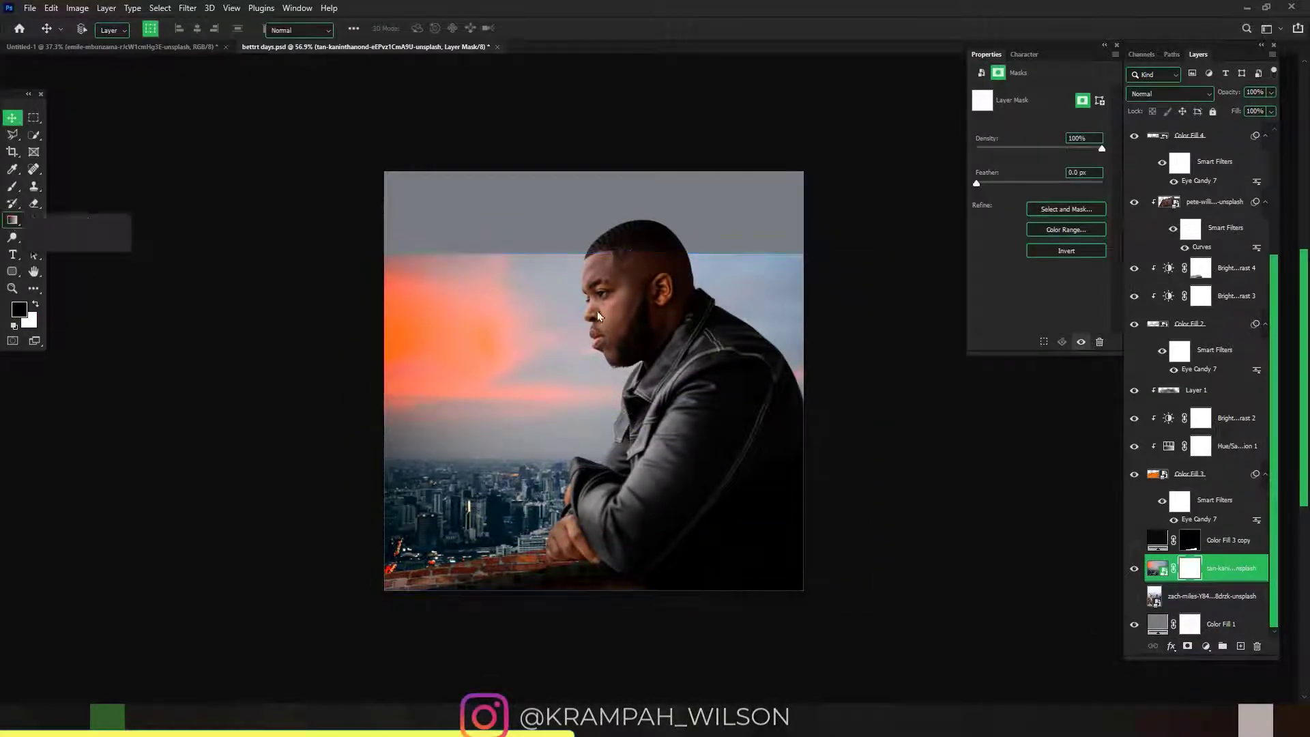
{"action": "left_click_drag", "start_coordinate": [586, 239], "coordinate": [580, 423]}
{"action": "left_click_drag", "start_coordinate": [588, 334], "coordinate": [578, 471]}
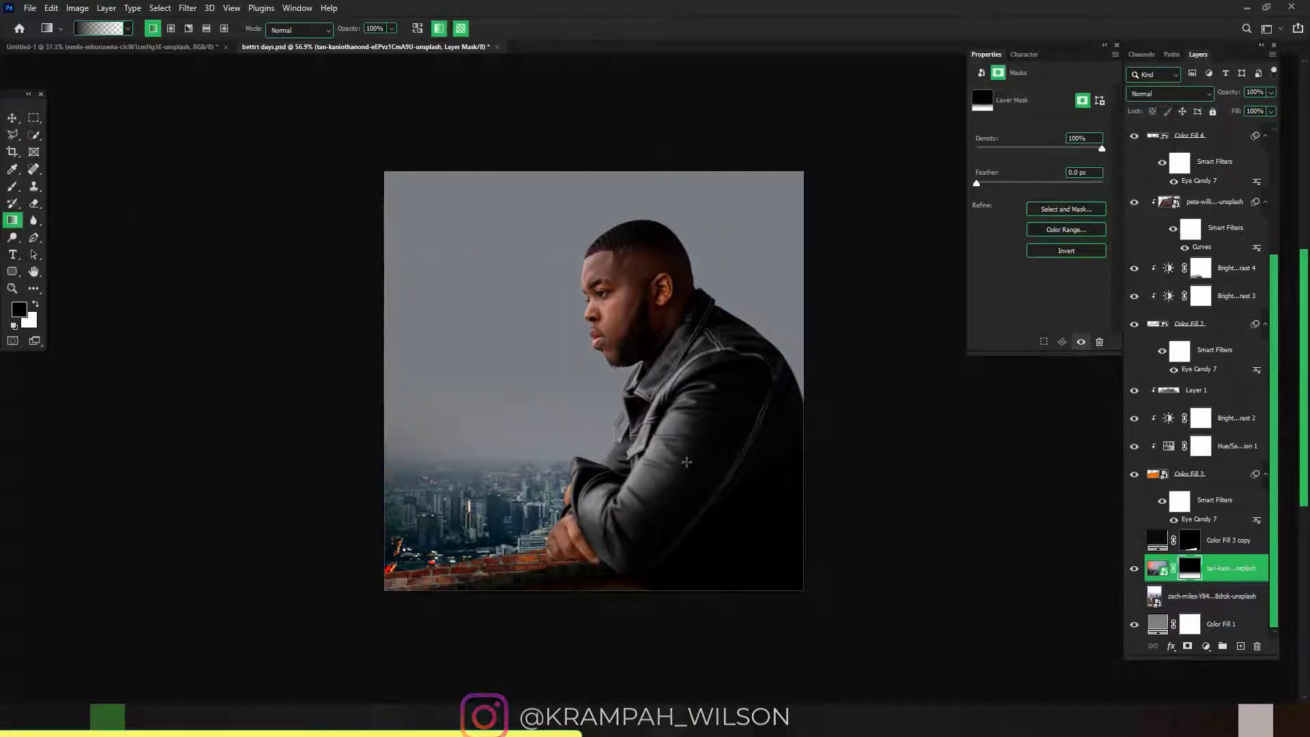
{"action": "left_click_drag", "start_coordinate": [687, 462], "coordinate": [688, 467]}
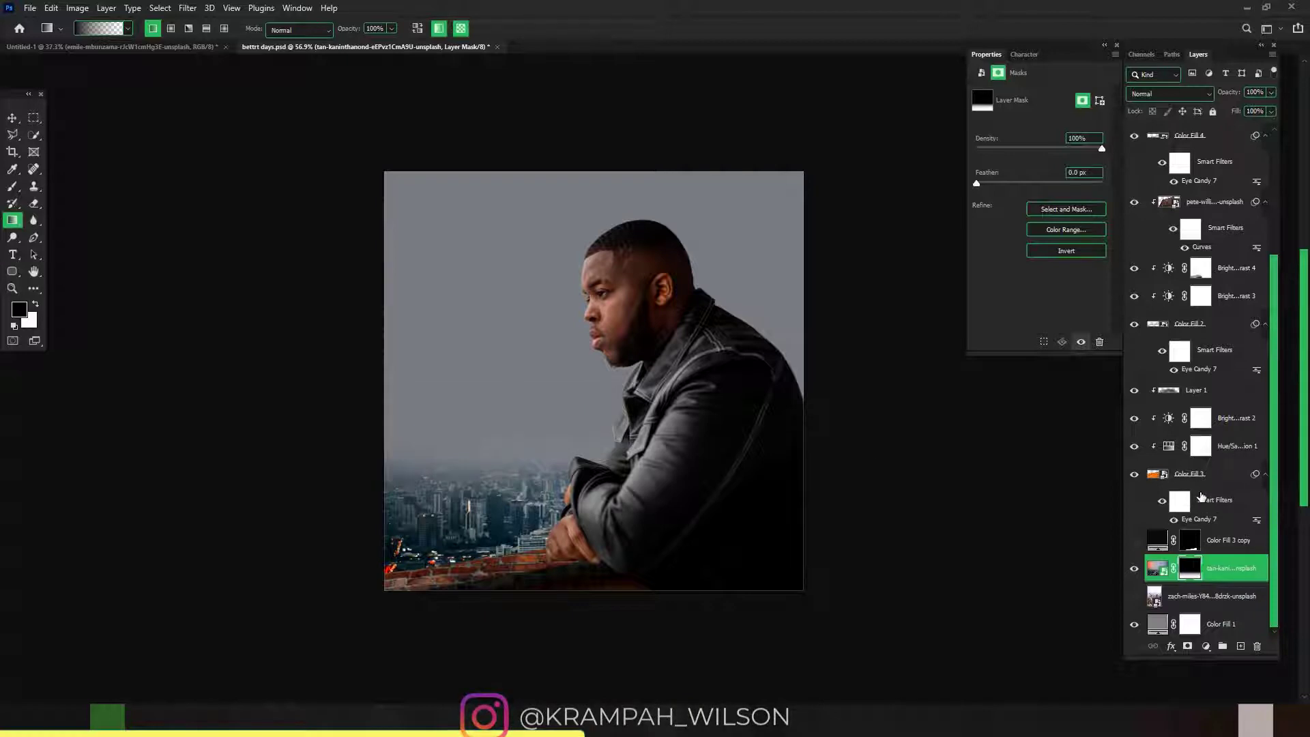
Place the orange and teal cloud photo in the document and move its layer beneath the masked city photo
{"action": "scroll", "coordinate": [1201, 497], "scroll_direction": "up", "scroll_amount": 3}
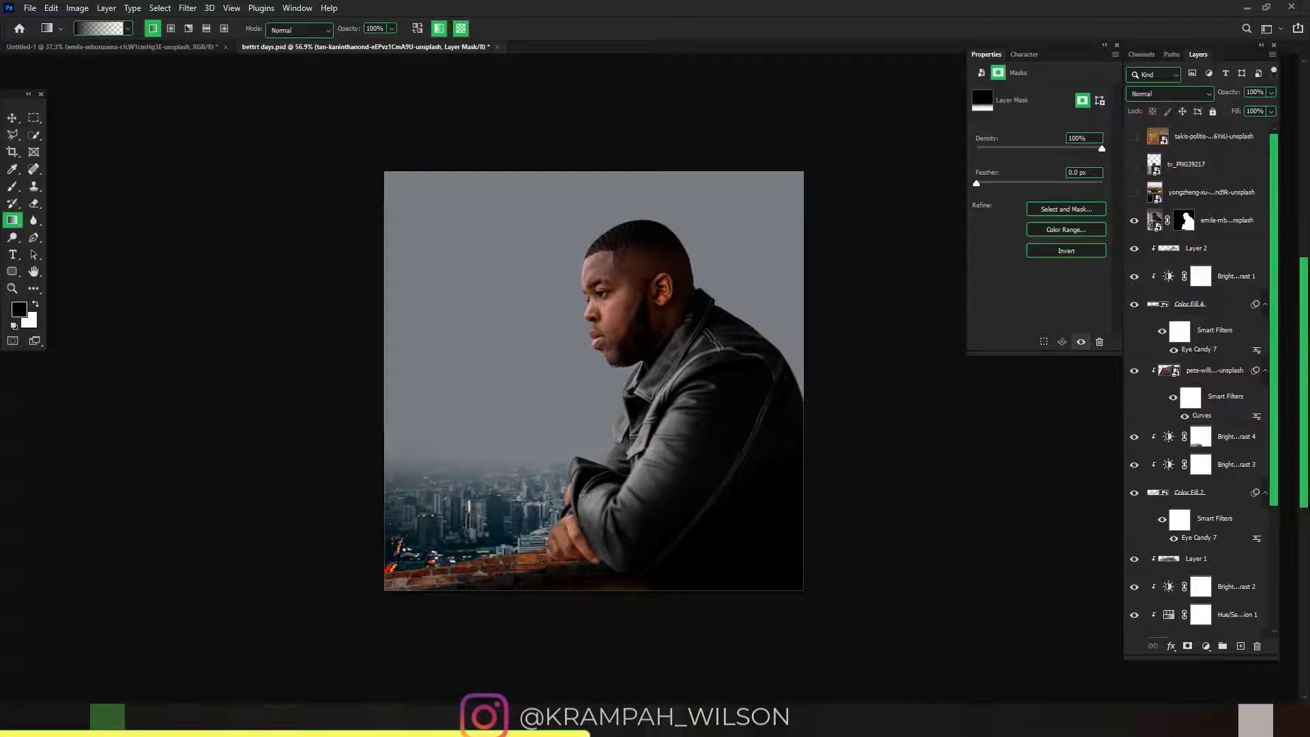
{"action": "scroll", "coordinate": [591, 495], "scroll_direction": "up", "scroll_amount": 4}
{"action": "scroll", "coordinate": [598, 494], "scroll_direction": "down", "scroll_amount": 3}
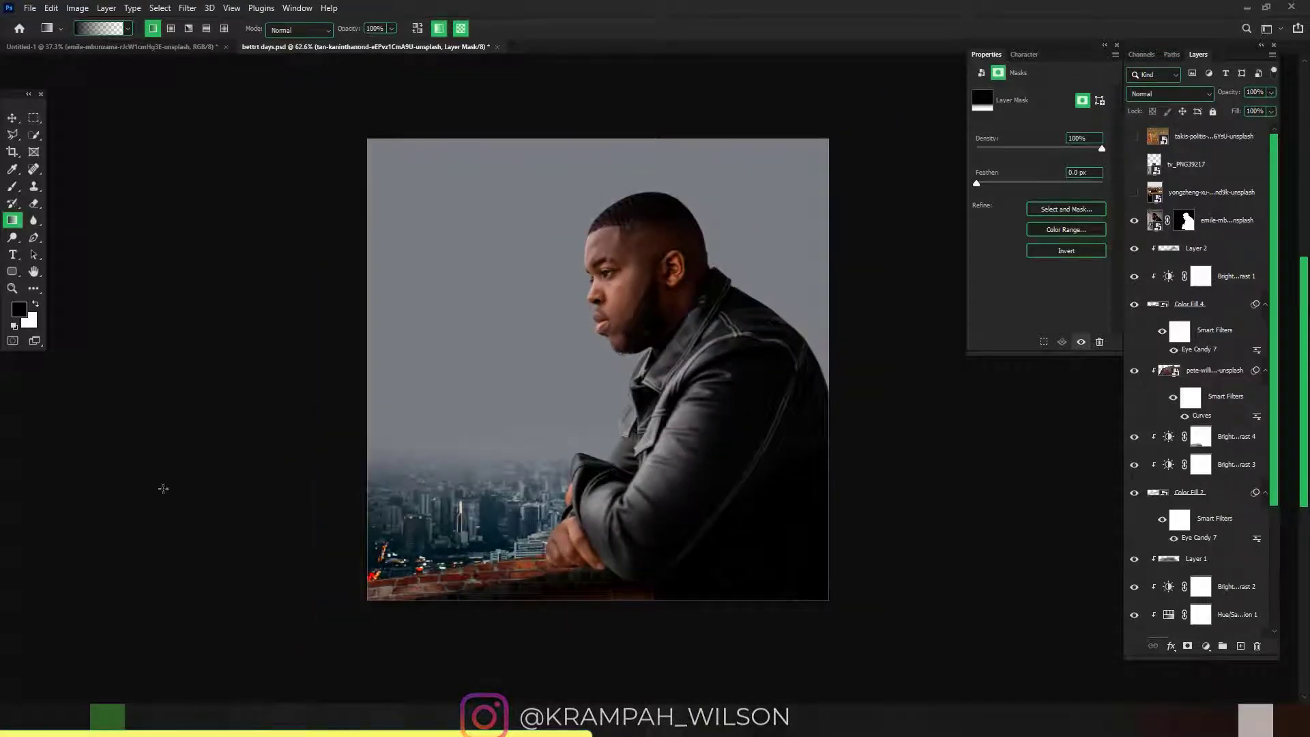
{"action": "left_click_drag", "start_coordinate": [152, 689], "coordinate": [1193, 499]}
{"action": "key", "text": "Return"}
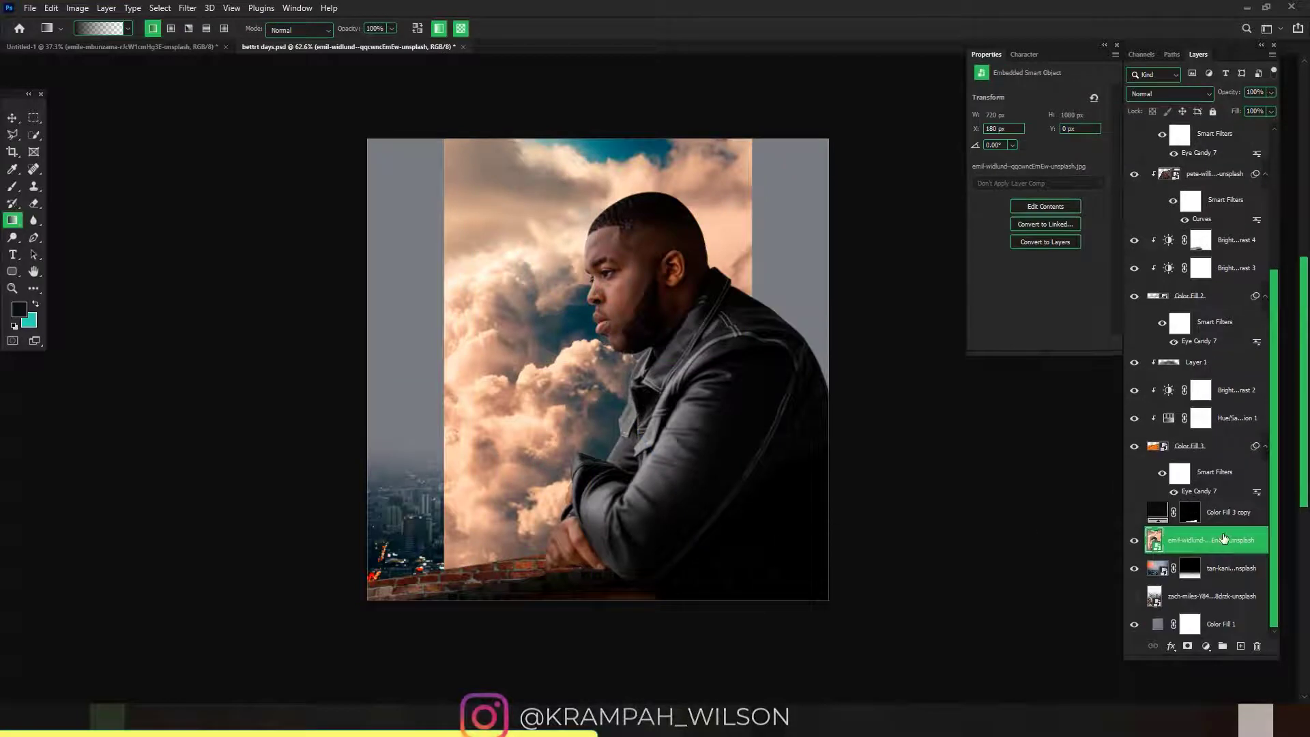
{"action": "left_click_drag", "start_coordinate": [1224, 538], "coordinate": [1218, 581]}
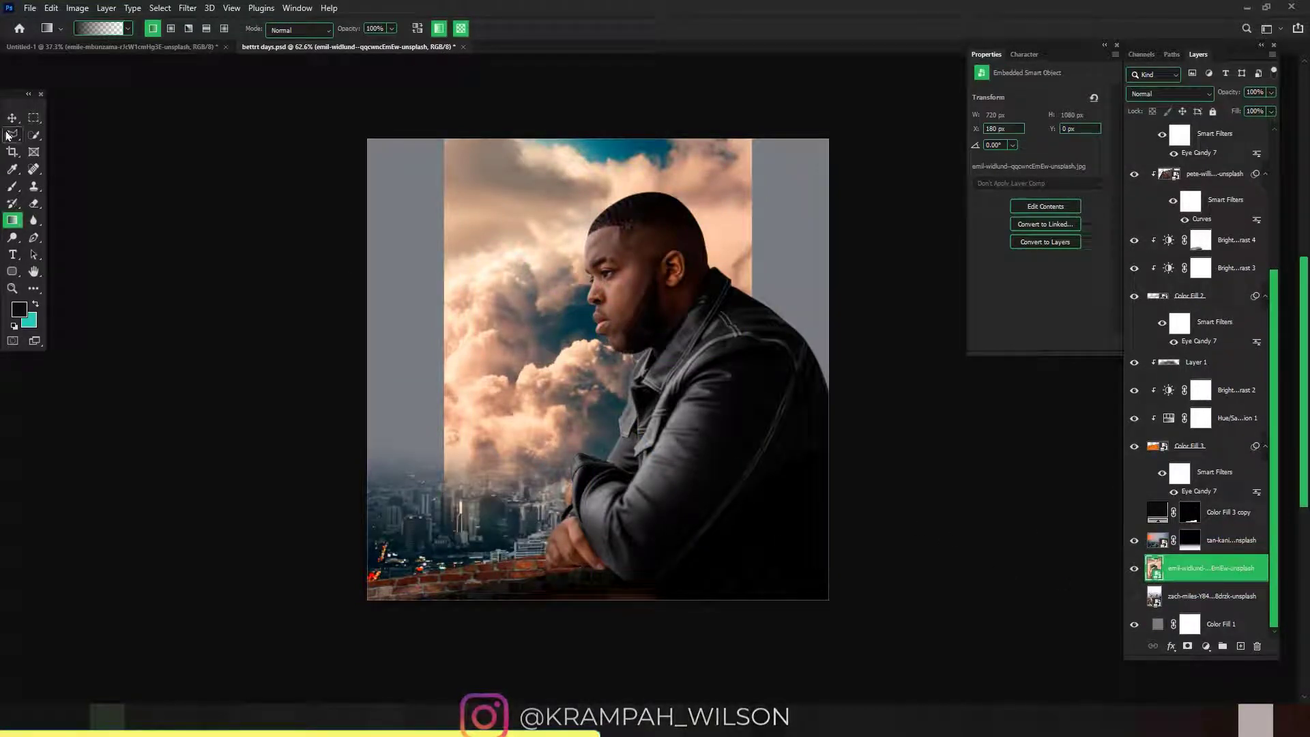
Rotate the cloud photo to about -116.65° and scale it to about 3.99% so it fills the sky behind the man
{"action": "key", "text": "v"}
{"action": "left_click_drag", "start_coordinate": [373, 365], "coordinate": [1041, 377]}
{"action": "left_click_drag", "start_coordinate": [815, 369], "coordinate": [759, 329]}
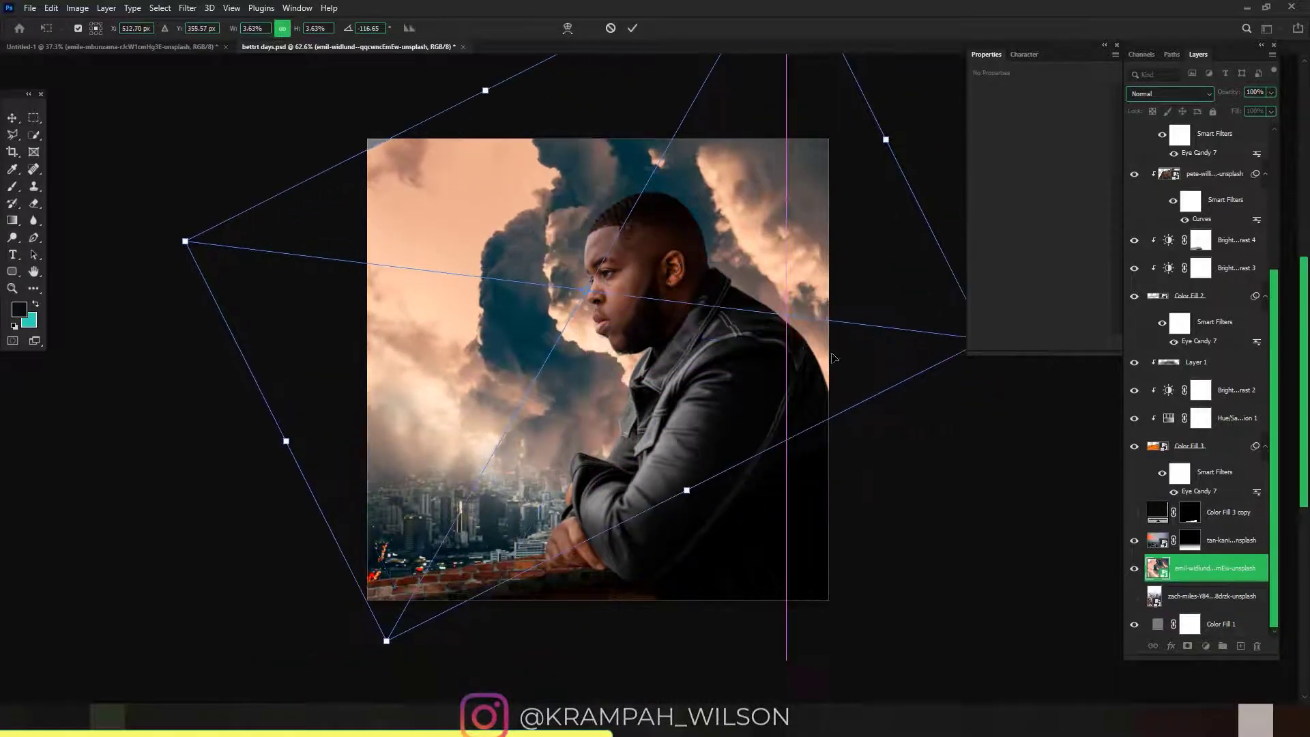
{"action": "scroll", "coordinate": [974, 341], "scroll_direction": "down", "scroll_amount": 3}
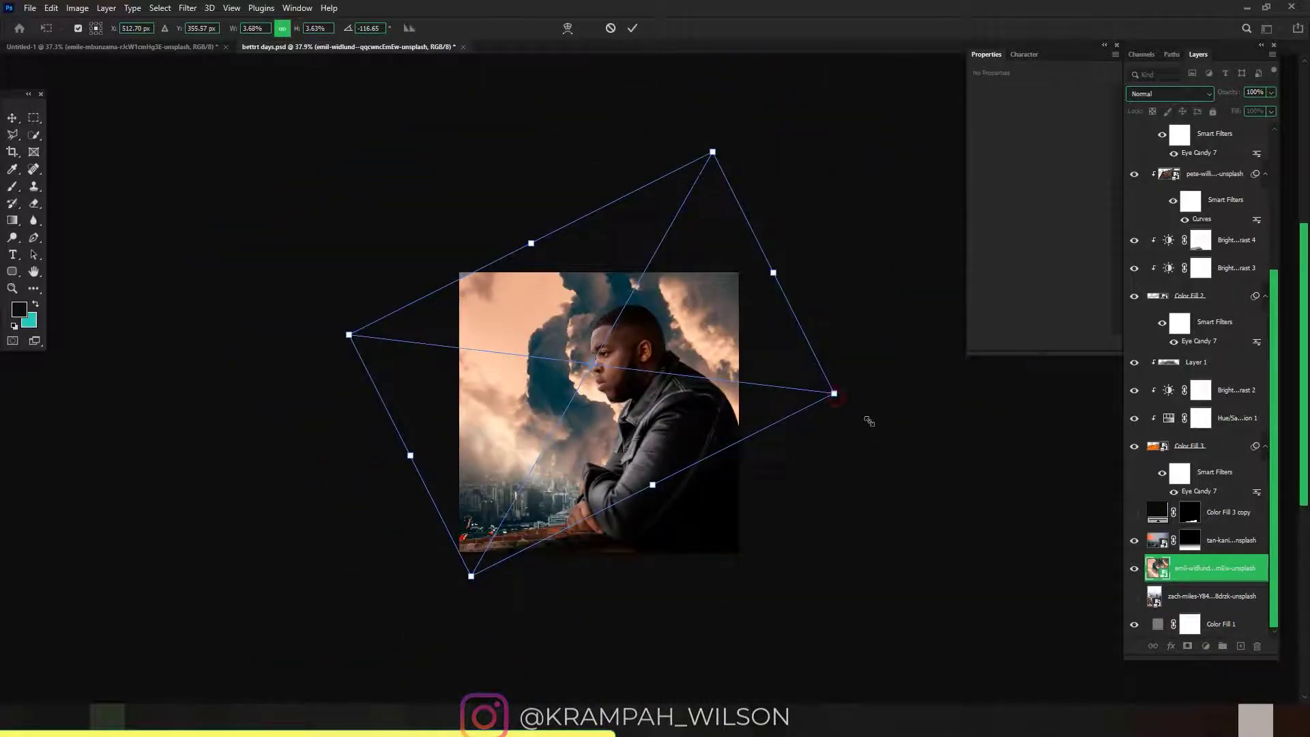
{"action": "left_click_drag", "start_coordinate": [835, 394], "coordinate": [883, 400]}
{"action": "key", "text": "Return"}
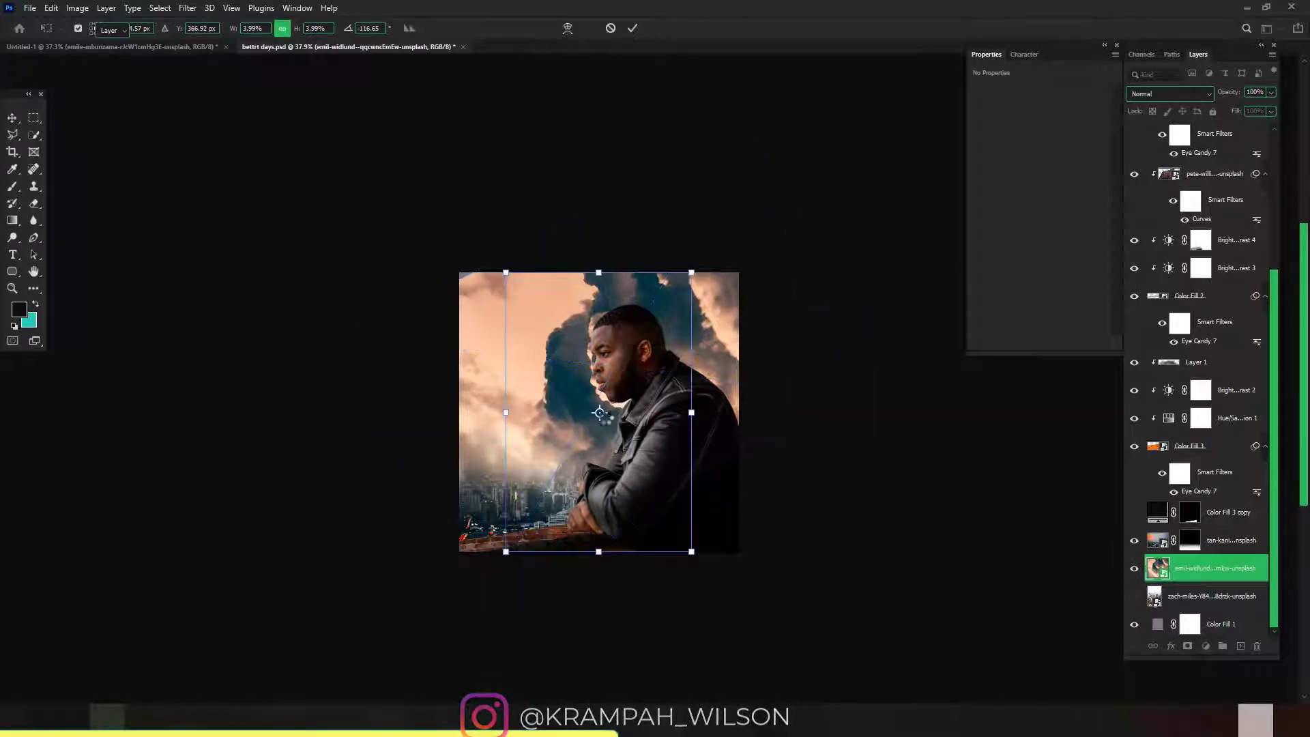
{"action": "scroll", "coordinate": [573, 481], "scroll_direction": "up", "scroll_amount": 4}
{"action": "scroll", "coordinate": [573, 482], "scroll_direction": "down", "scroll_amount": 2}
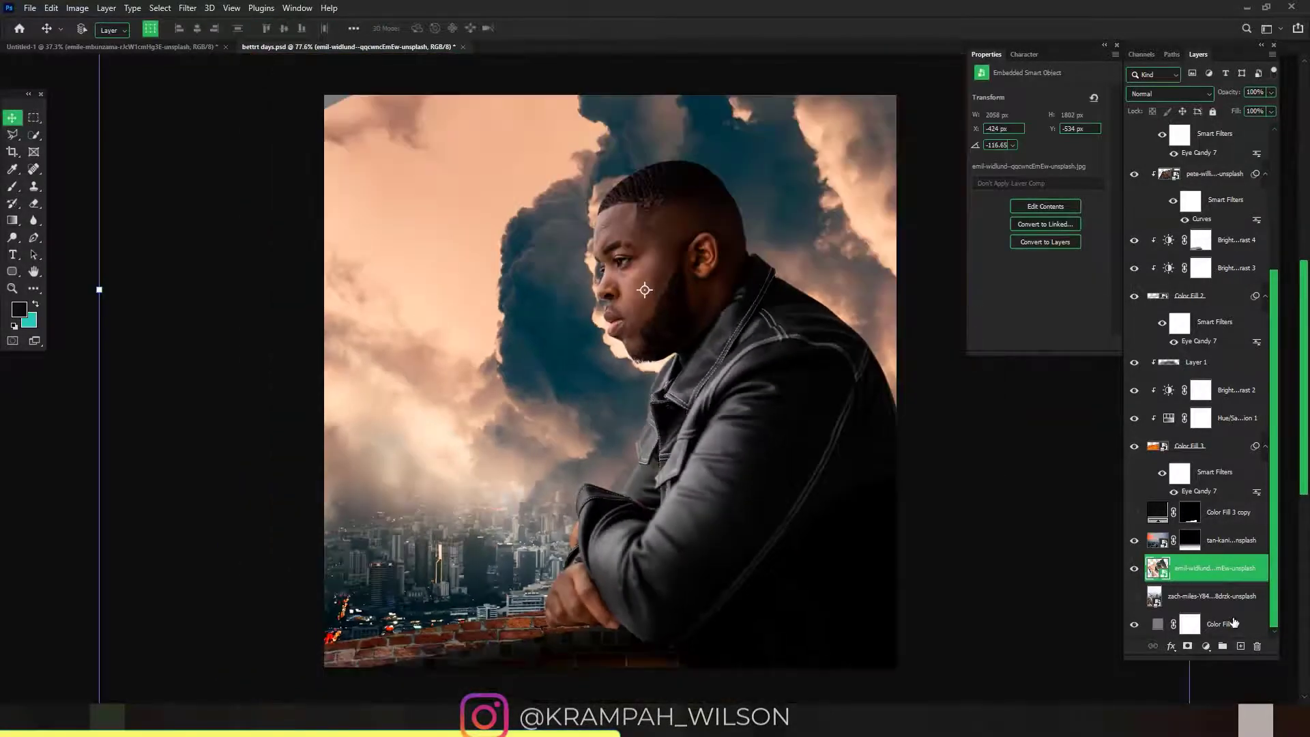
Delete the hidden daytime city layer and duplicate the masked orange-sky city and cloud photo layers together
{"action": "left_click_drag", "start_coordinate": [1188, 605], "coordinate": [1257, 646]}
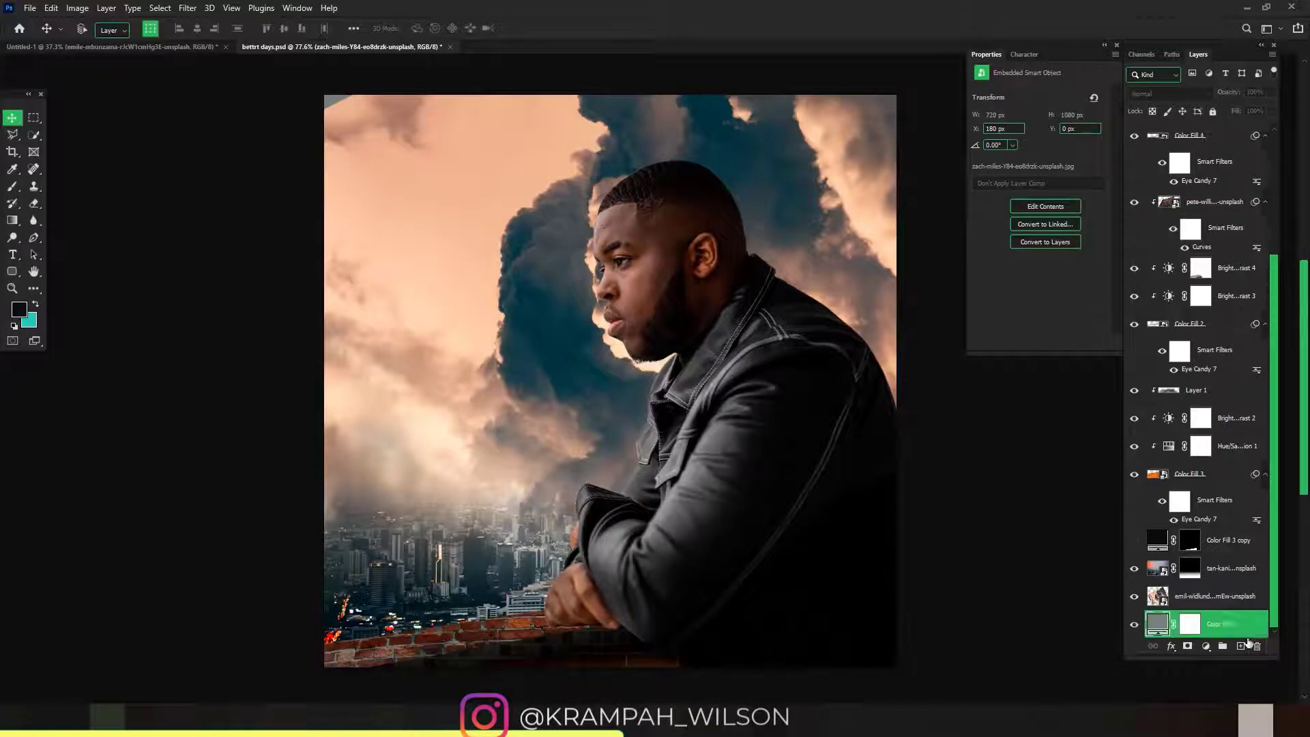
{"action": "left_click", "coordinate": [1226, 573]}
{"action": "left_click", "coordinate": [1224, 596], "text": "shift"}
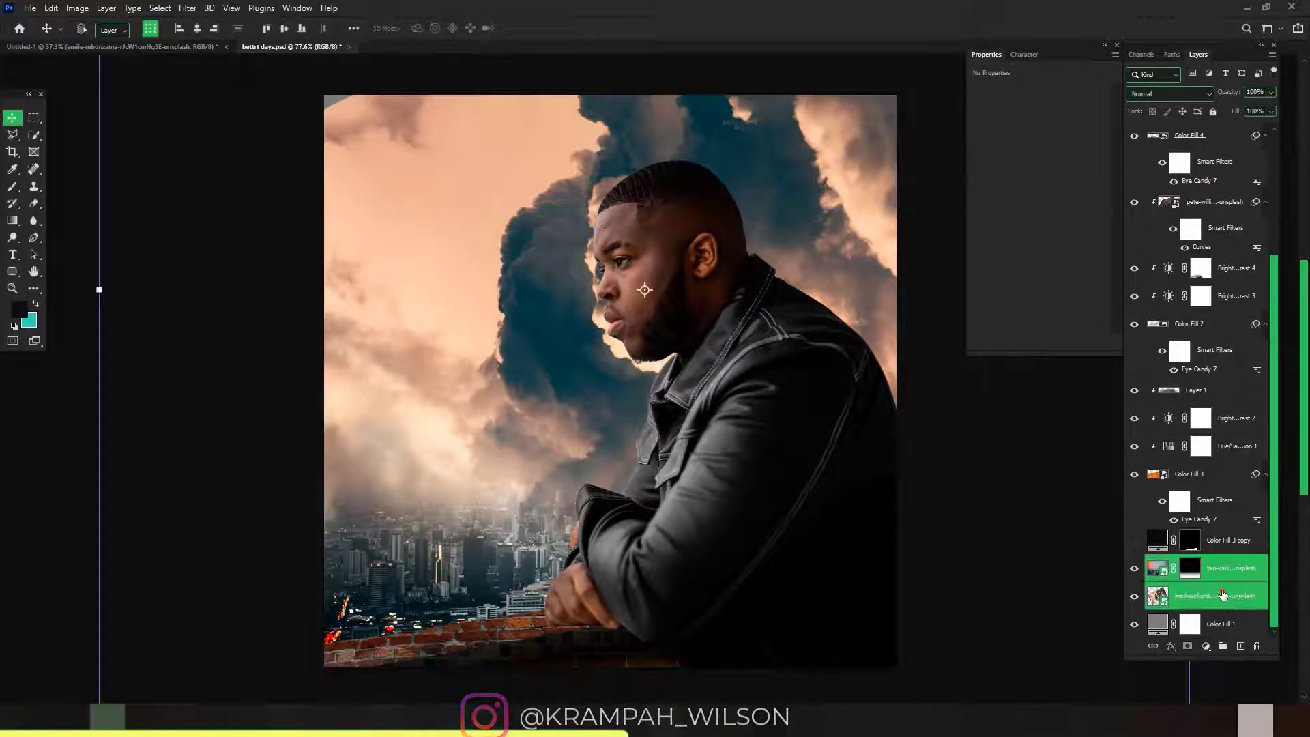
{"action": "left_click_drag", "start_coordinate": [1223, 596], "coordinate": [1241, 648]}
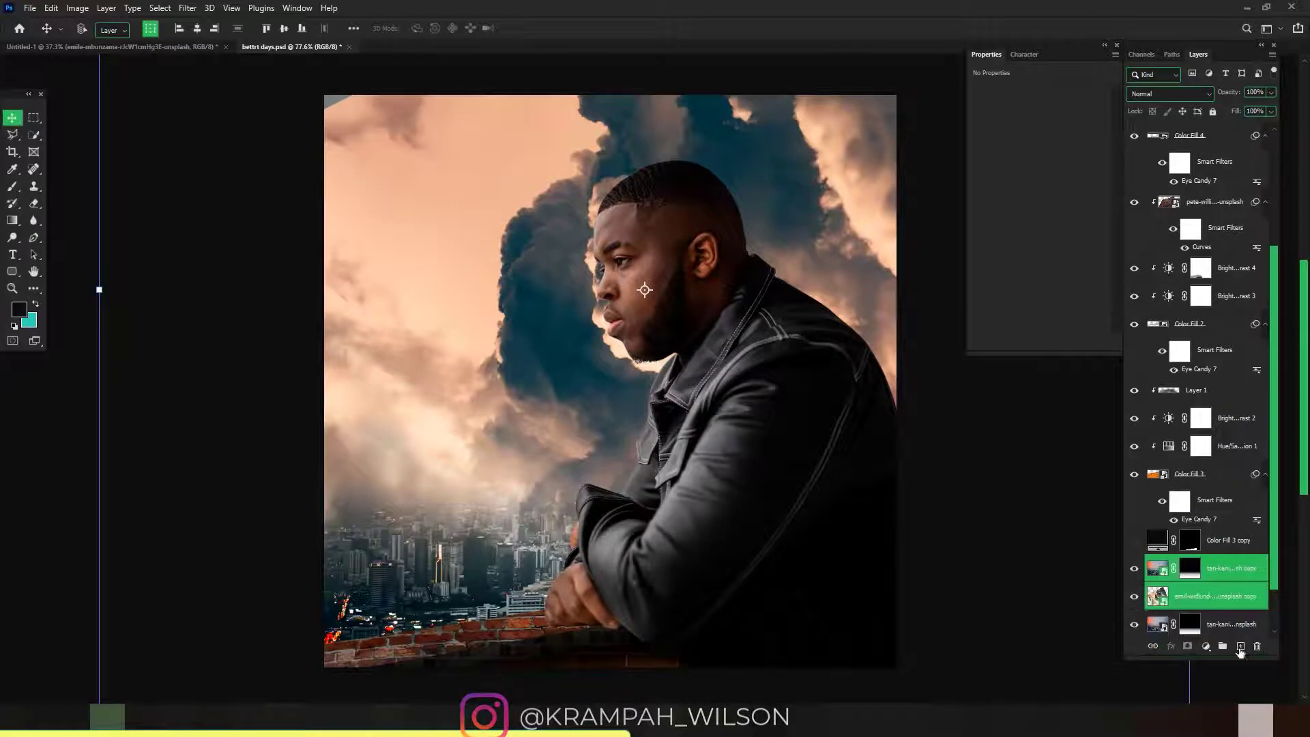
Hide the original city and cloud layers and convert their two copies into one smart object
{"action": "scroll", "coordinate": [1153, 599], "scroll_direction": "down", "scroll_amount": 2}
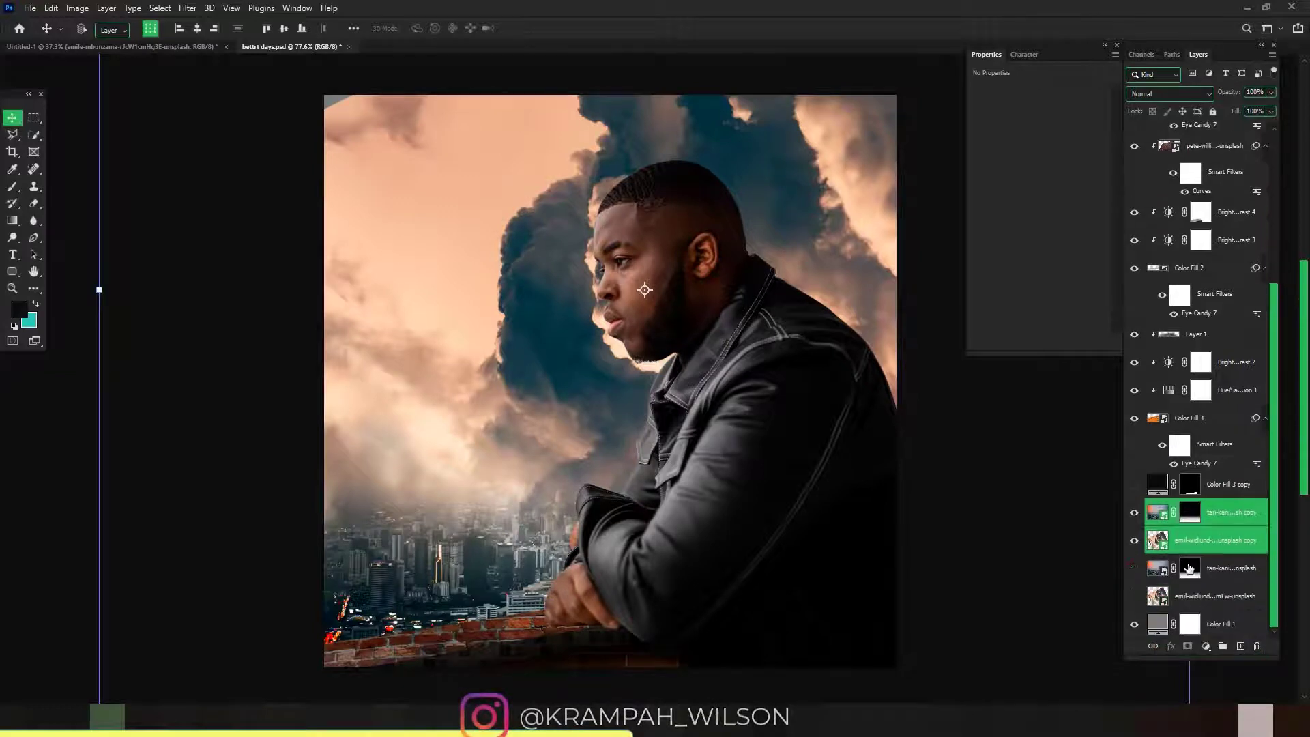
{"action": "right_click", "coordinate": [1220, 546]}
{"action": "left_click", "coordinate": [1061, 258]}
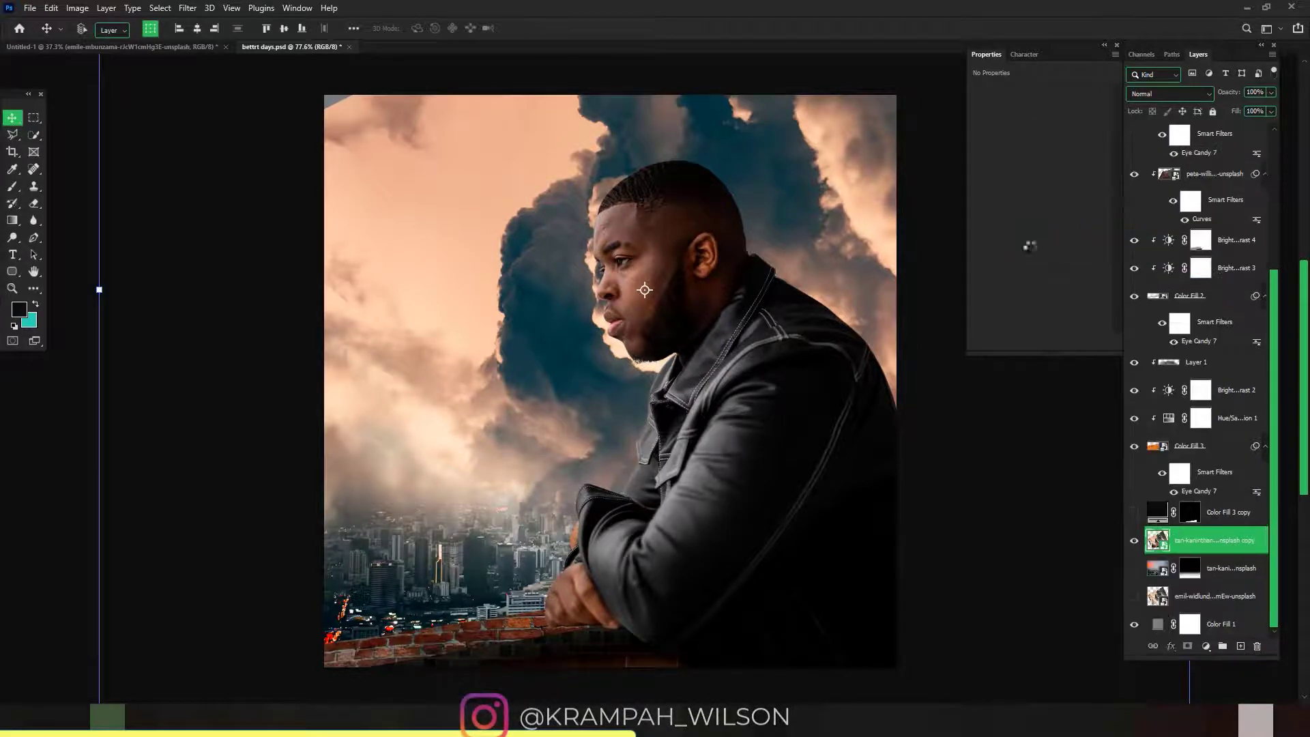
Apply the Frischluft Lenscare filter to the combined city and cloud background as a normal blur with radius 3.76
{"action": "left_click", "coordinate": [199, 13]}
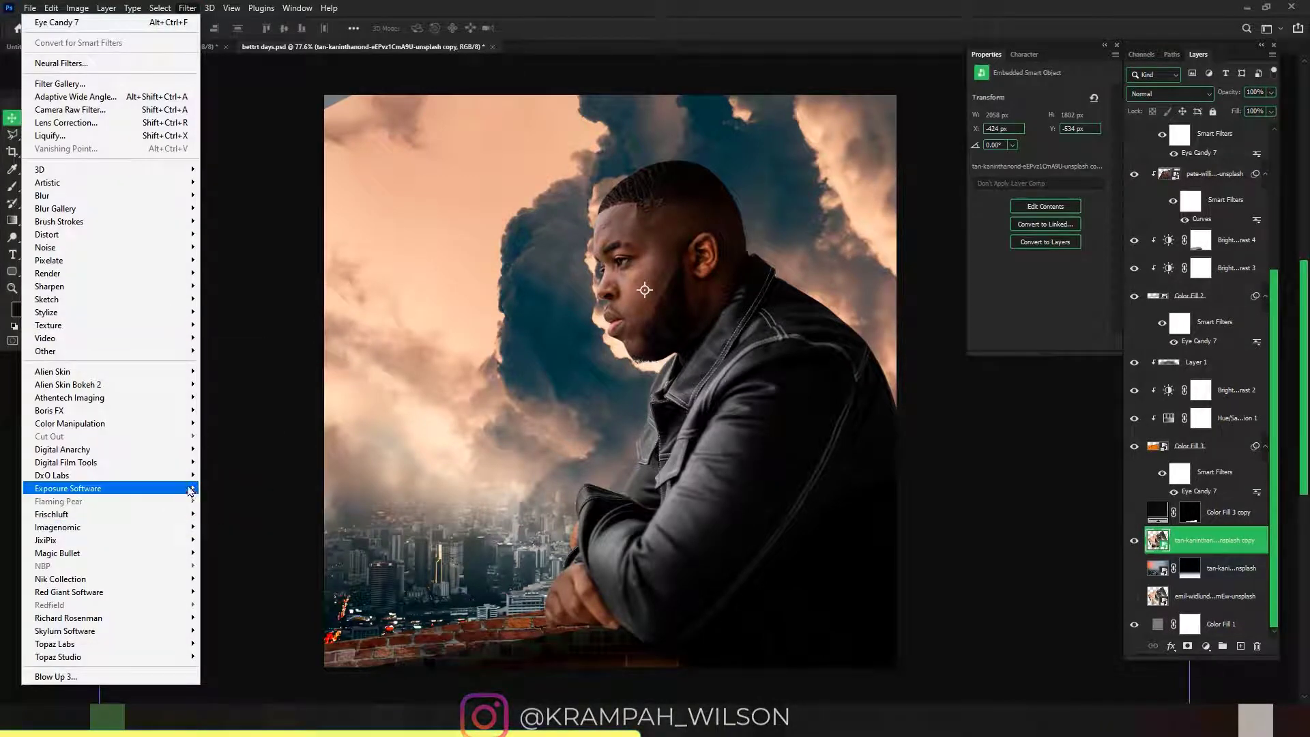
{"action": "mouse_move", "coordinate": [189, 518]}
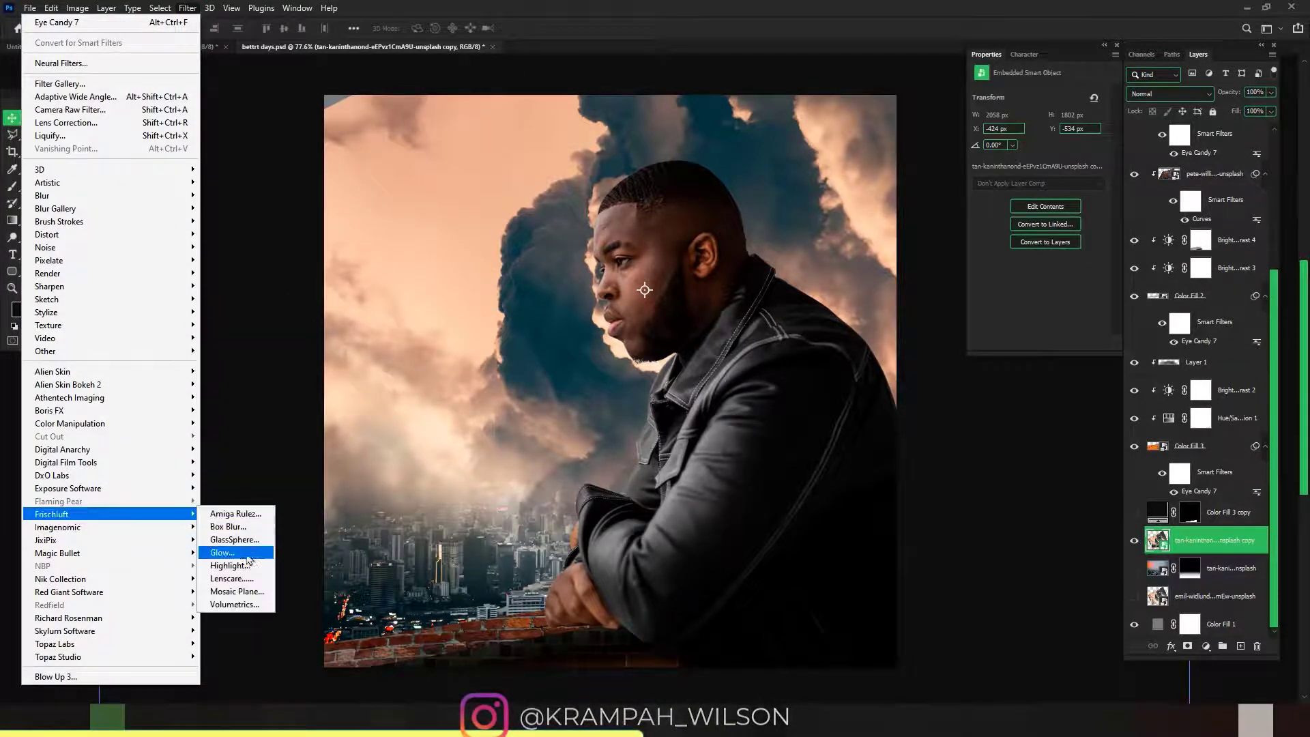
{"action": "left_click", "coordinate": [236, 579]}
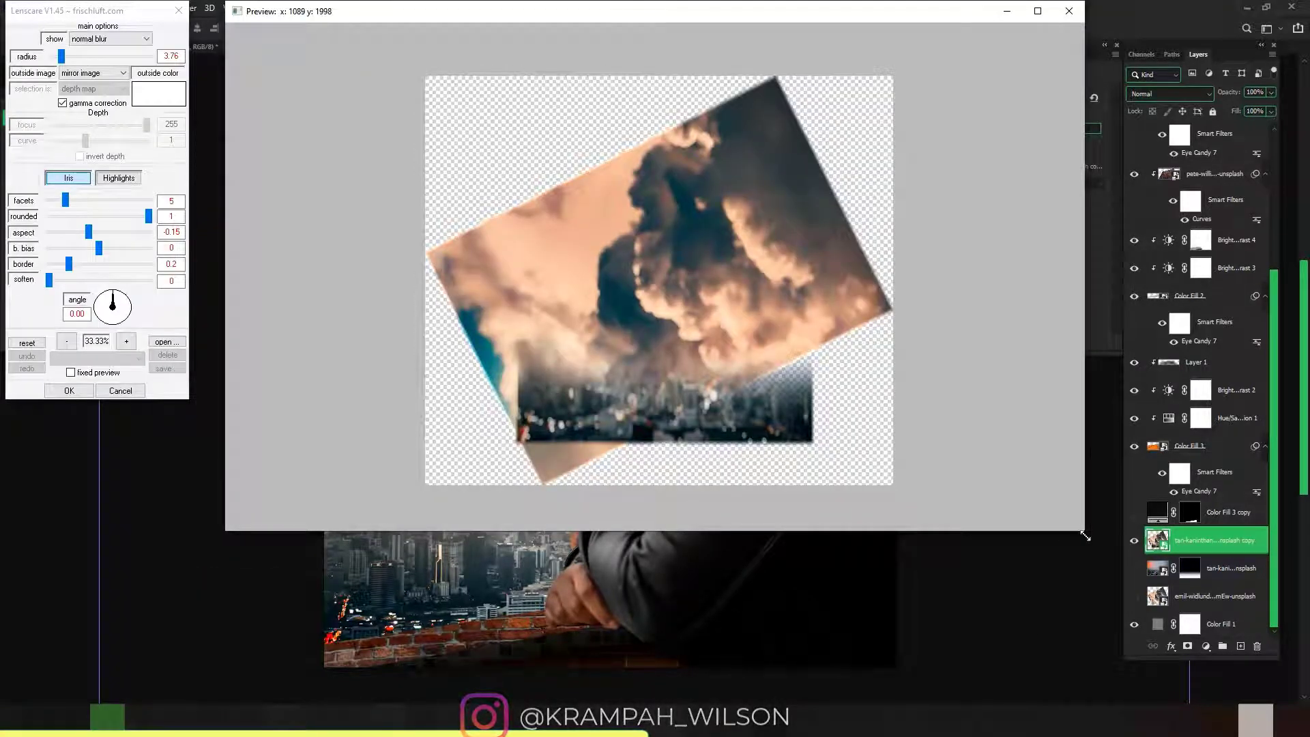
{"action": "left_click", "coordinate": [69, 390]}
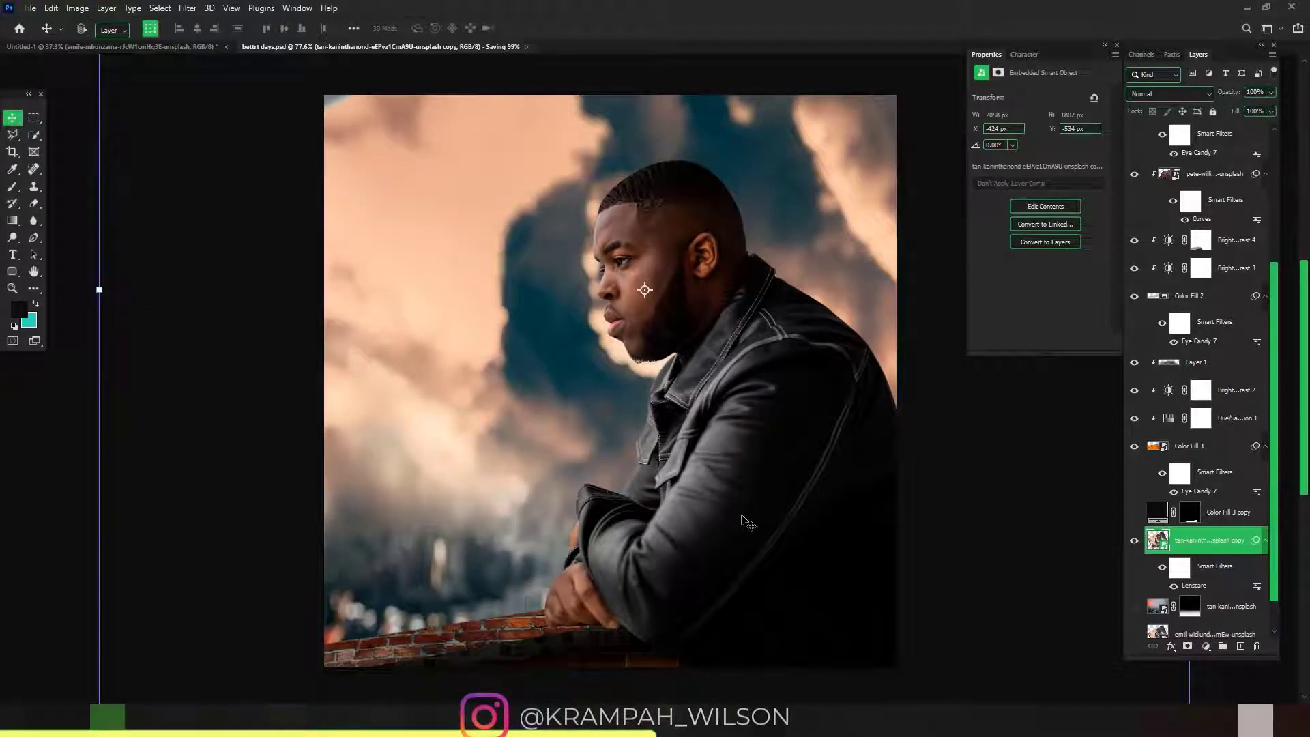
{"action": "scroll", "coordinate": [654, 508], "scroll_direction": "up", "scroll_amount": 2}
{"action": "scroll", "coordinate": [654, 509], "scroll_direction": "down", "scroll_amount": 2}
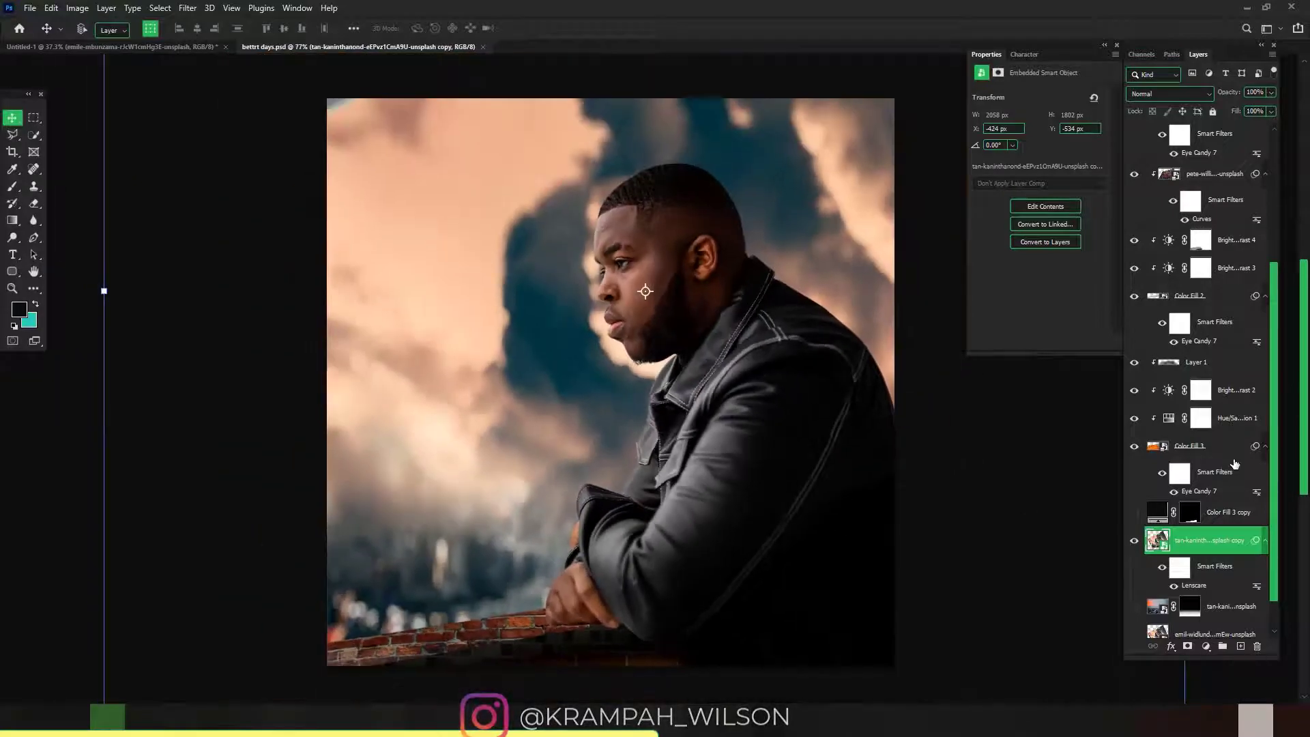
Duplicate the masked man layer twice beneath the original and hide the lowest copy
{"action": "scroll", "coordinate": [1214, 447], "scroll_direction": "up", "scroll_amount": 2}
{"action": "scroll", "coordinate": [1215, 447], "scroll_direction": "up", "scroll_amount": 4}
{"action": "left_click", "coordinate": [1205, 220]}
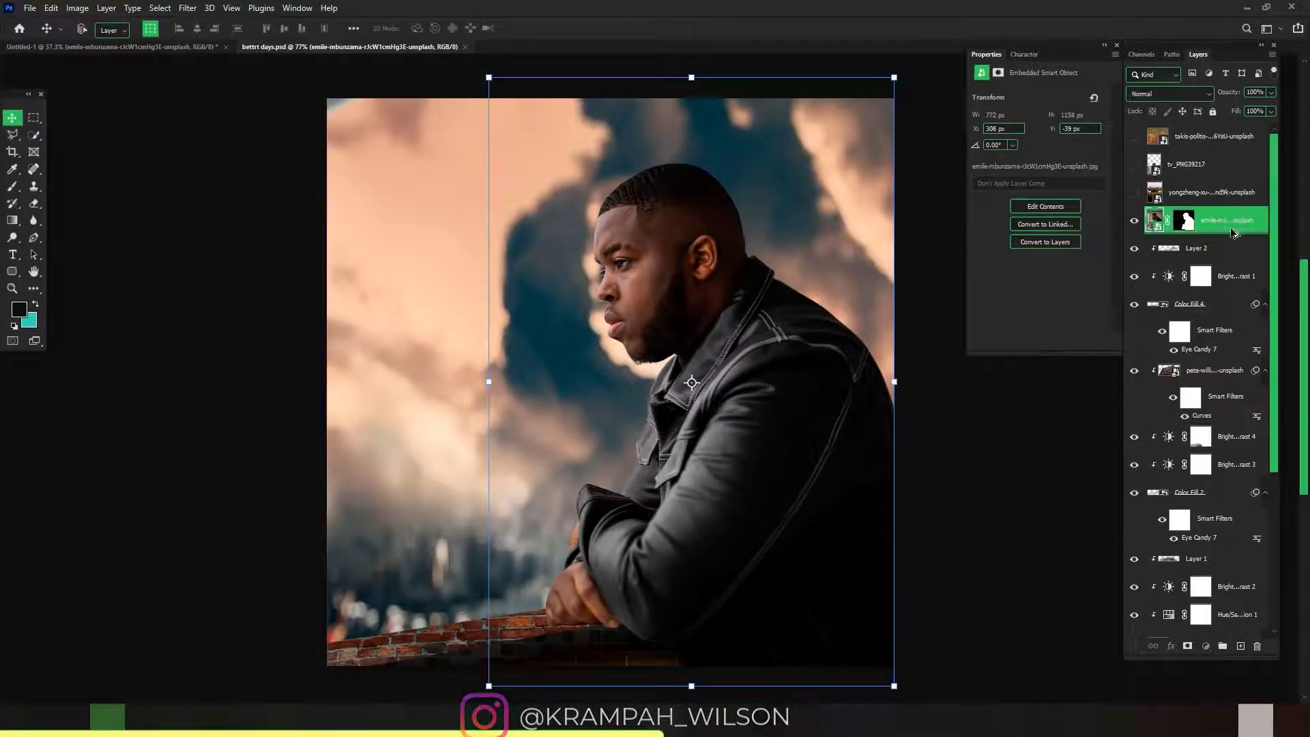
{"action": "left_click_drag", "start_coordinate": [1233, 232], "coordinate": [1186, 255]}
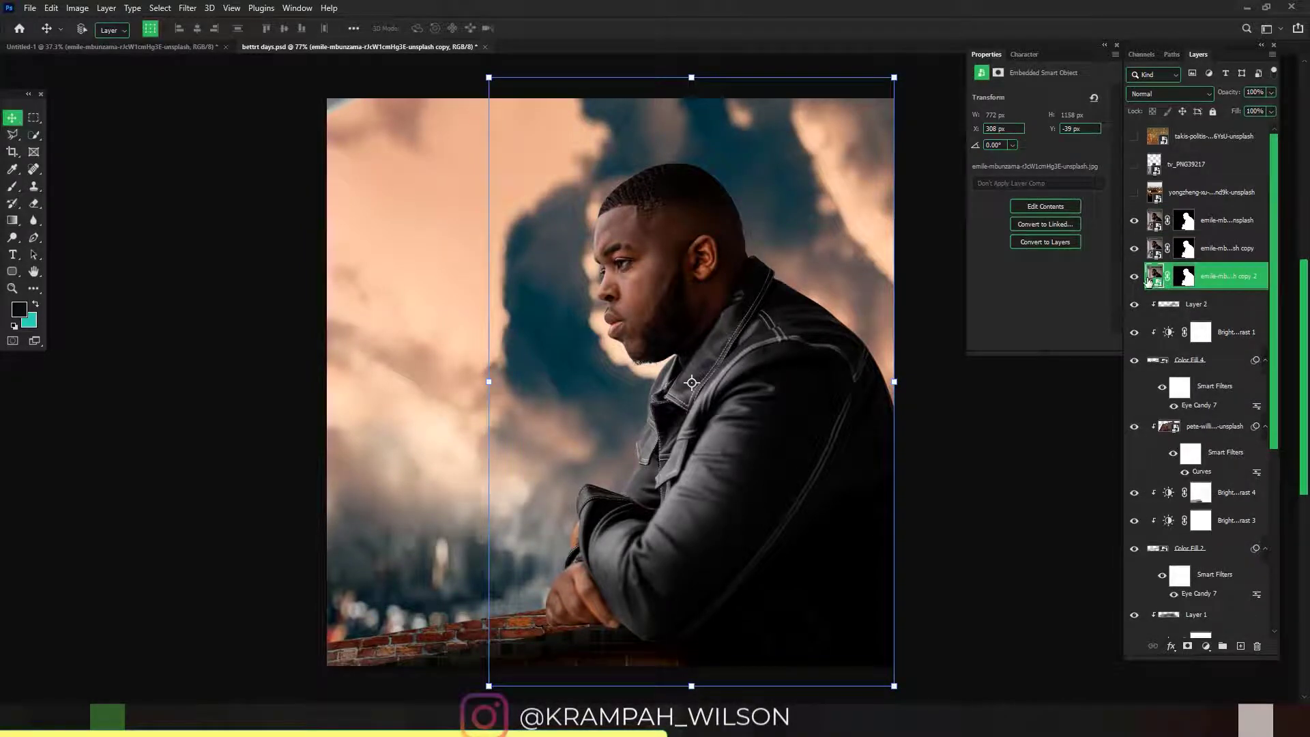
Delete the layer mask from the visible man copy and set its blend mode to Multiply
{"action": "right_click", "coordinate": [1186, 255]}
{"action": "left_click", "coordinate": [1078, 290]}
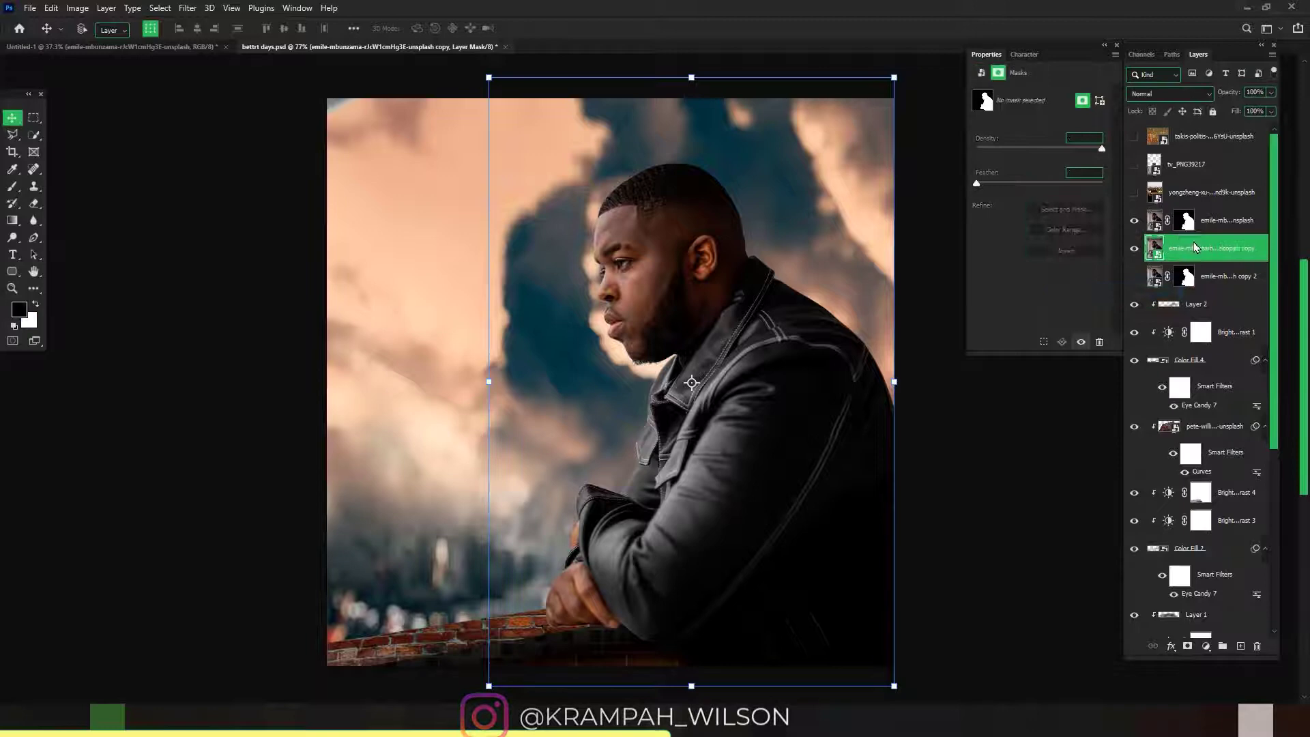
{"action": "left_click", "coordinate": [1166, 95]}
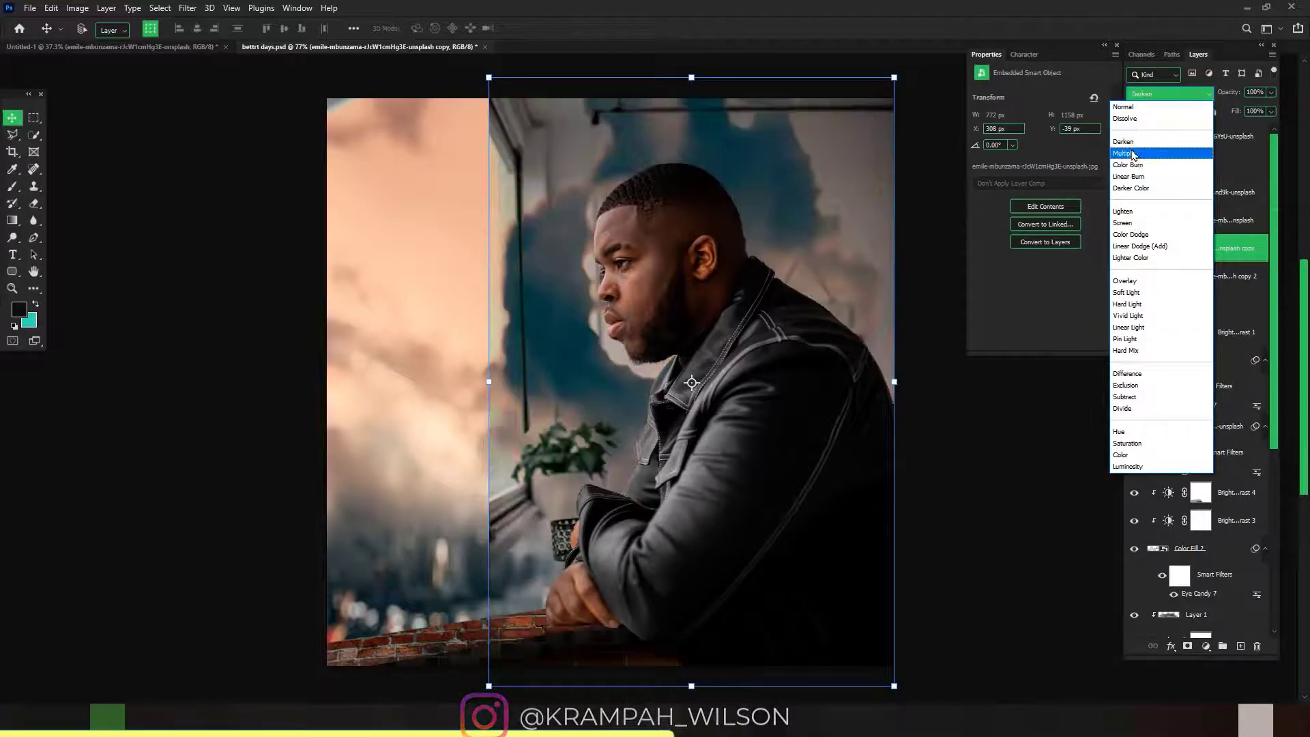
{"action": "left_click", "coordinate": [1133, 154]}
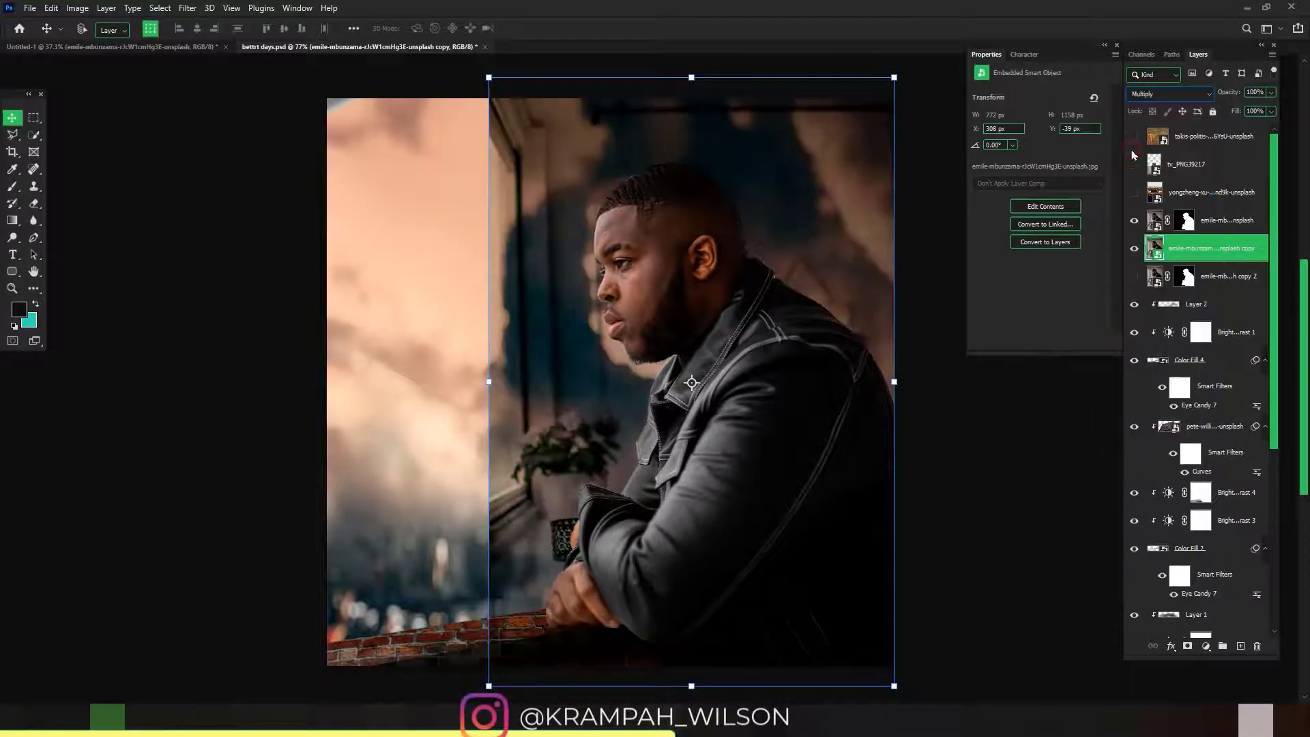
Add a black layer mask to the Multiply copy and paint white at 50% opacity under the hands to reveal shadow on the brick ledge
{"action": "left_click", "coordinate": [1187, 647]}
{"action": "key", "text": "ctrl+i"}
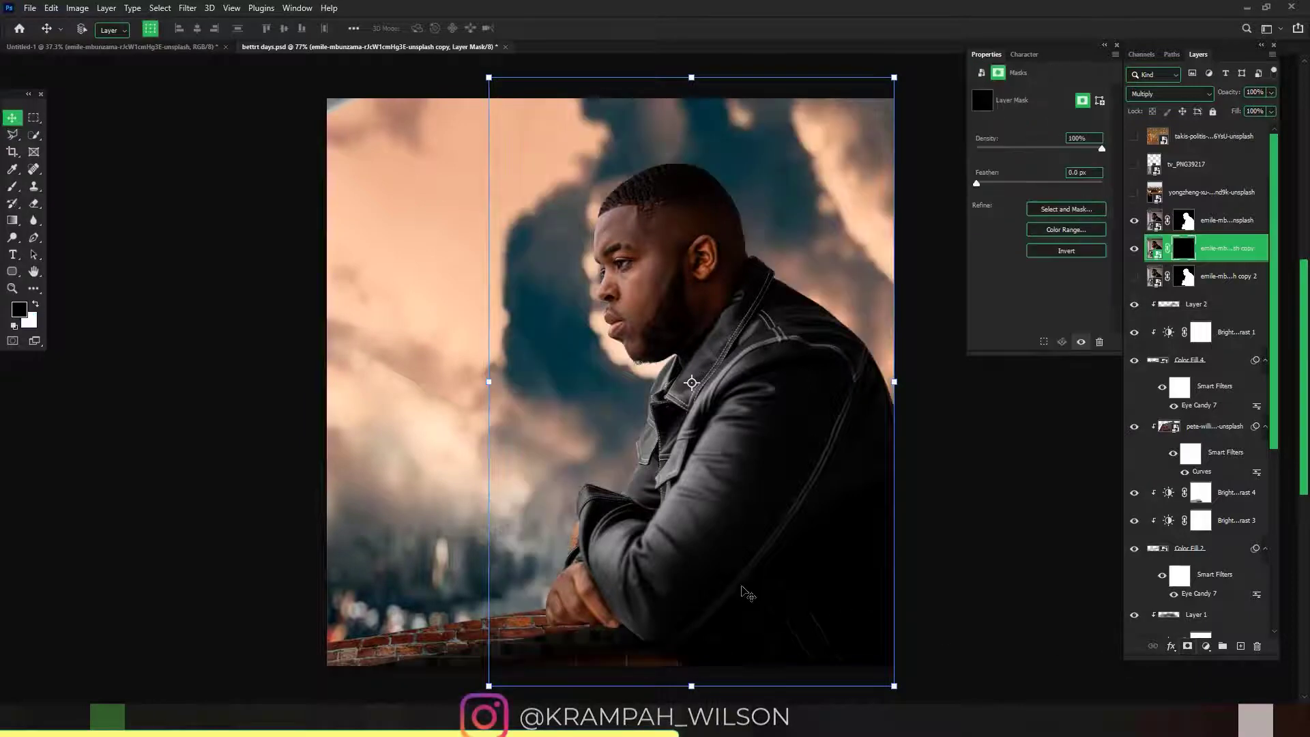
{"action": "key", "text": "b"}
{"action": "scroll", "coordinate": [594, 617], "scroll_direction": "up", "scroll_amount": 5}
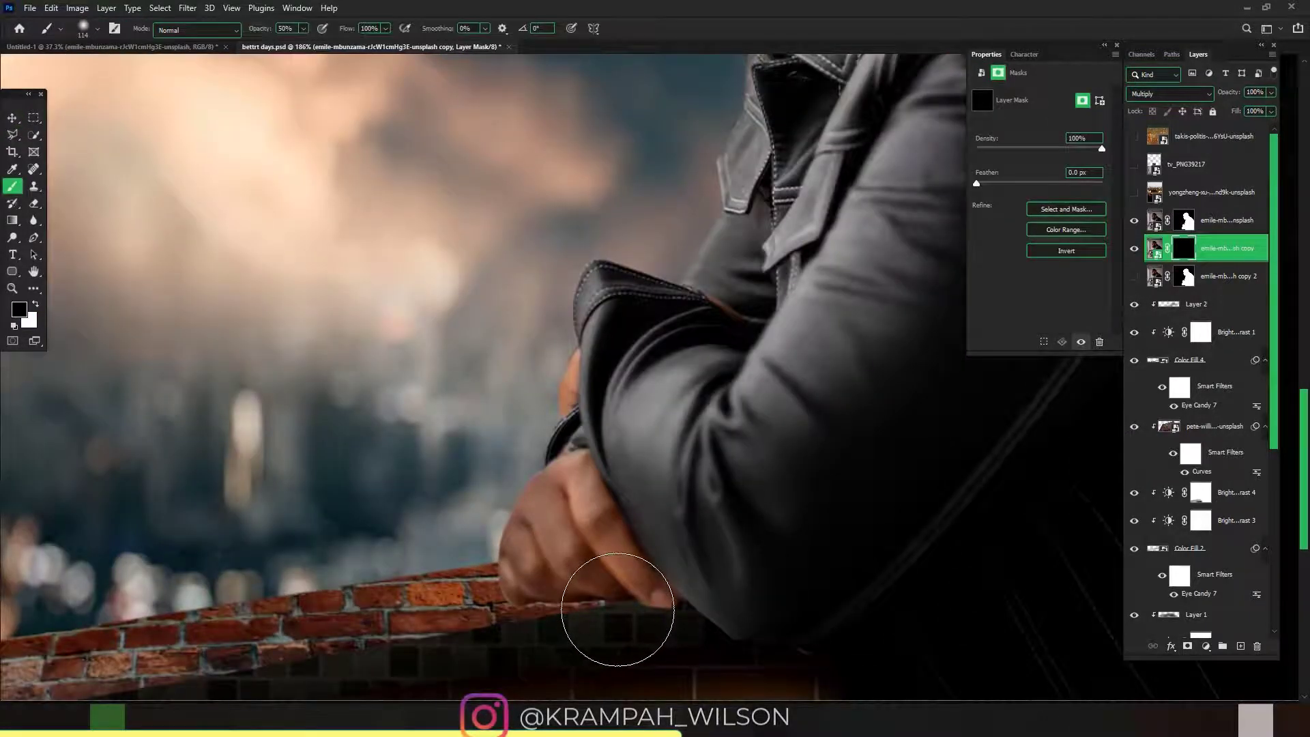
{"action": "mouse_move", "coordinate": [618, 609]}
{"action": "left_mouse_down"}
{"action": "mouse_move", "coordinate": [519, 595]}
{"action": "mouse_move", "coordinate": [642, 580]}
{"action": "mouse_move", "coordinate": [623, 566]}
{"action": "mouse_move", "coordinate": [712, 563]}
{"action": "mouse_move", "coordinate": [840, 648]}
{"action": "mouse_move", "coordinate": [816, 655]}
{"action": "mouse_move", "coordinate": [588, 601]}
{"action": "mouse_move", "coordinate": [607, 562]}
{"action": "mouse_move", "coordinate": [650, 563]}
{"action": "mouse_move", "coordinate": [593, 573]}
{"action": "mouse_move", "coordinate": [576, 624]}
{"action": "mouse_move", "coordinate": [608, 616]}
{"action": "mouse_move", "coordinate": [418, 569]}
{"action": "mouse_move", "coordinate": [385, 623]}
{"action": "left_mouse_up"}
{"action": "key", "text": "x"}
{"action": "scroll", "coordinate": [661, 607], "scroll_direction": "down", "scroll_amount": 4}
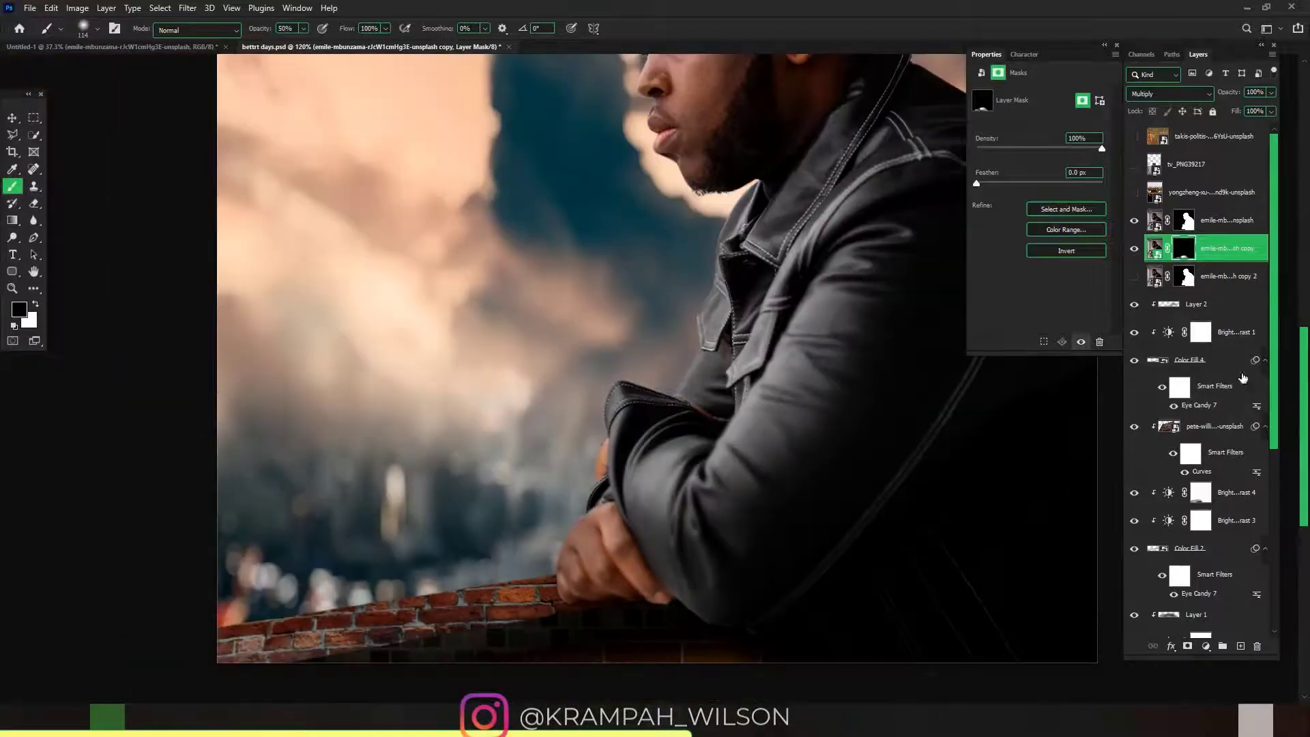
Add a Brightness/Contrast adjustment layer above the original masked man layer and clip it to that layer
{"action": "left_click", "coordinate": [1218, 221]}
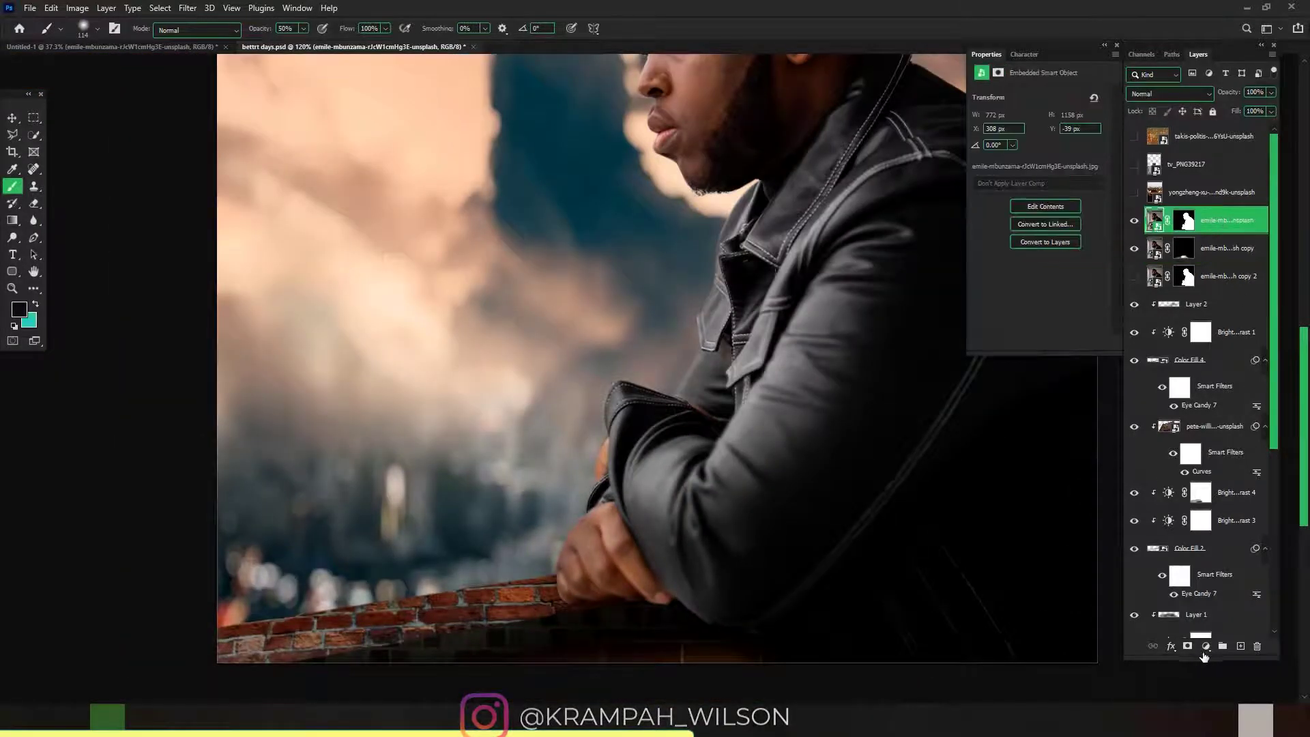
{"action": "left_click", "coordinate": [1205, 649]}
{"action": "left_click", "coordinate": [1135, 453]}
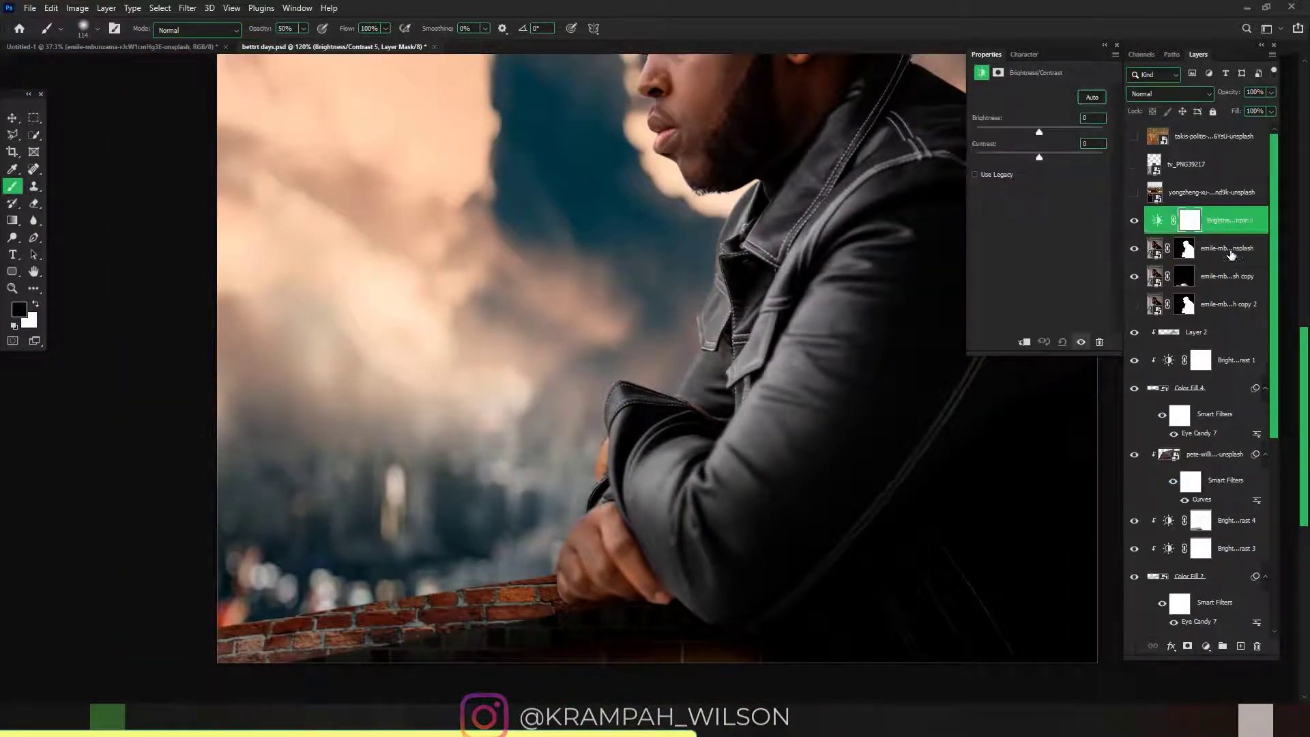
{"action": "left_click", "coordinate": [1208, 235], "text": "alt"}
{"action": "scroll", "coordinate": [955, 284], "scroll_direction": "down", "scroll_amount": 4}
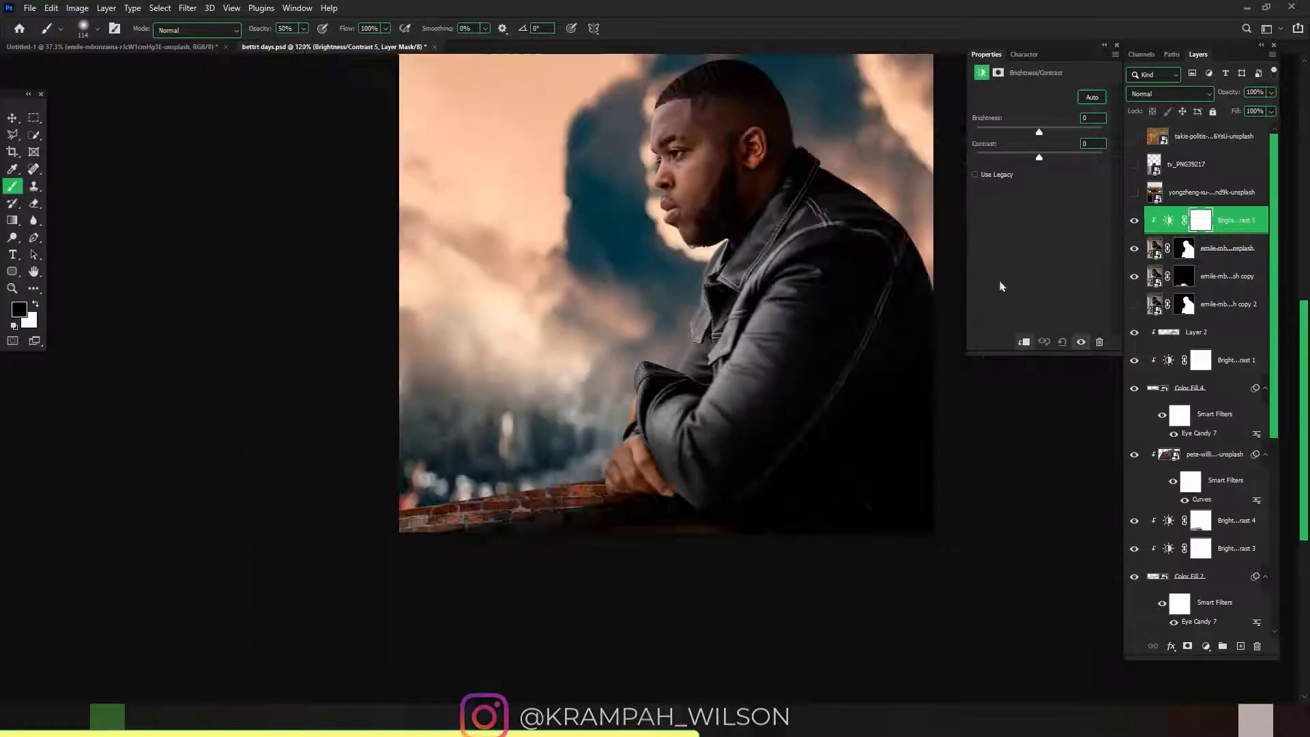
Darken the man by setting the clipped adjustment's brightness to -77 and contrast to 48
{"action": "left_click_drag", "start_coordinate": [1039, 134], "coordinate": [1019, 134]}
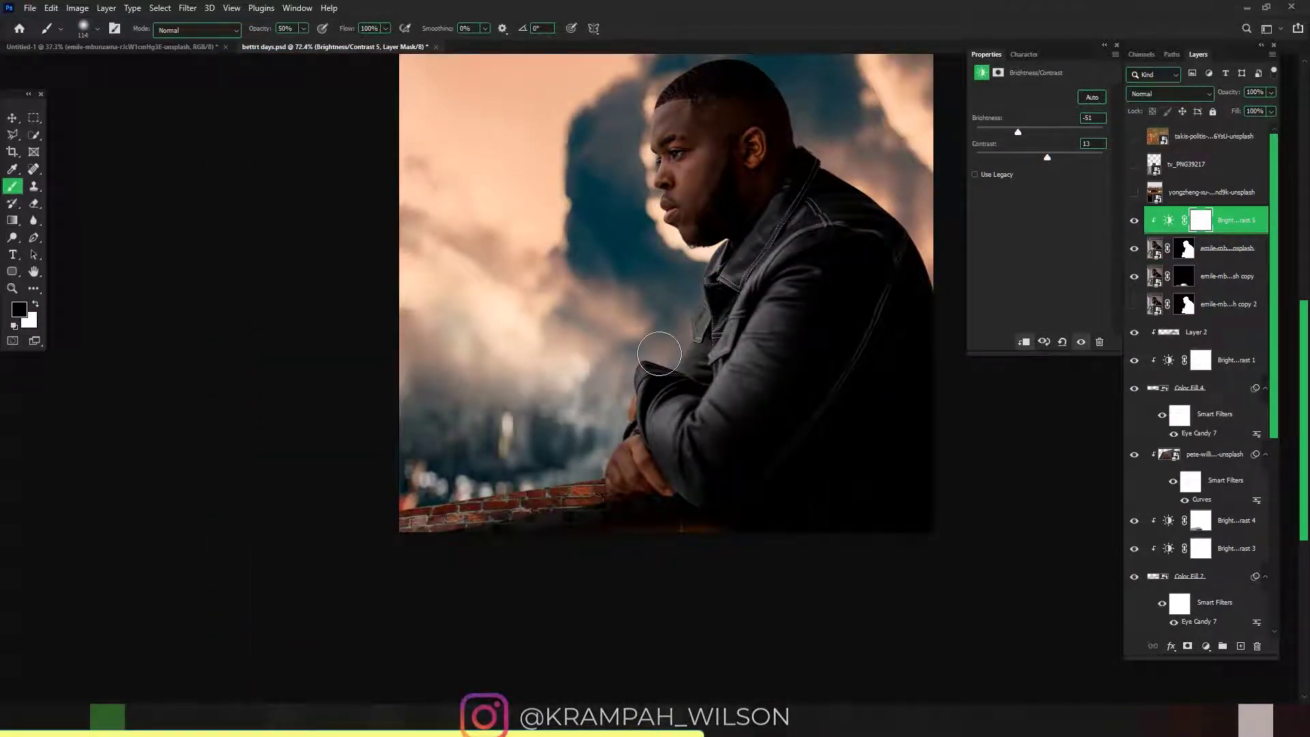
{"action": "scroll", "coordinate": [657, 362], "scroll_direction": "up", "scroll_amount": 3}
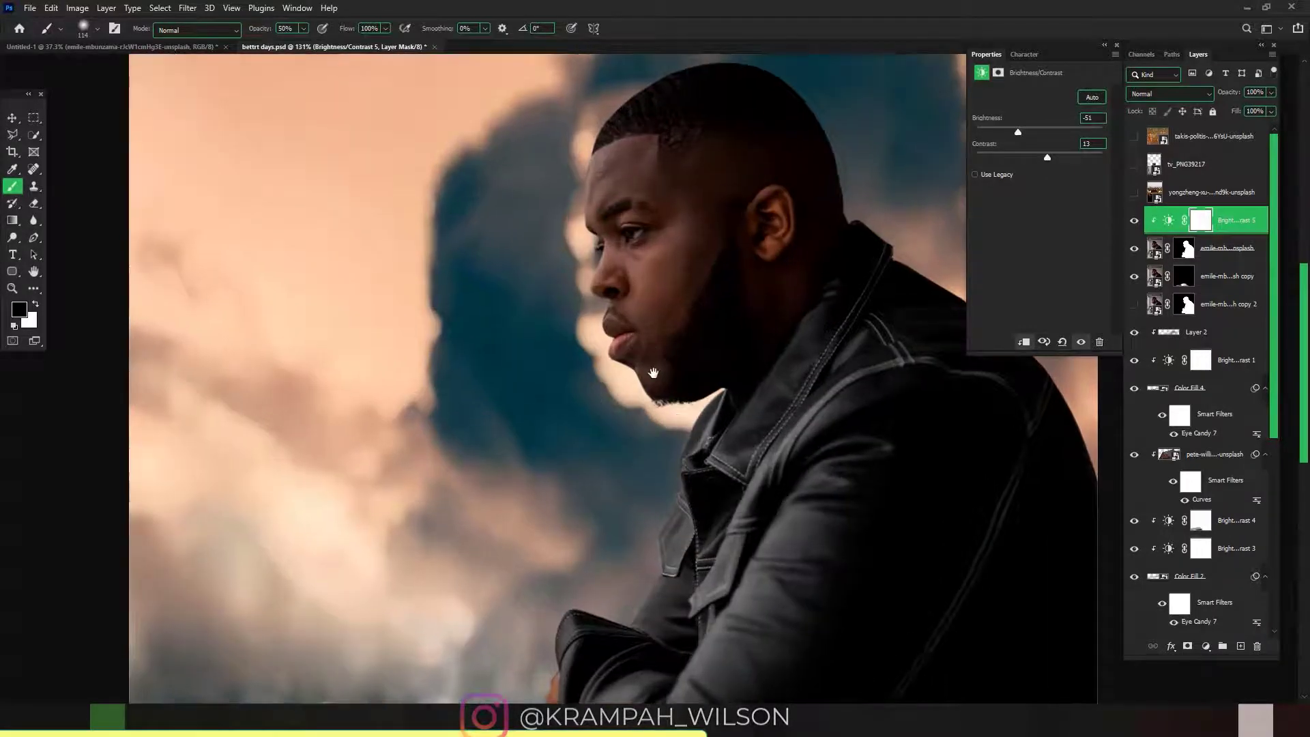
{"action": "scroll", "coordinate": [659, 341], "scroll_direction": "down", "scroll_amount": 3}
{"action": "scroll", "coordinate": [649, 453], "scroll_direction": "up", "scroll_amount": 2}
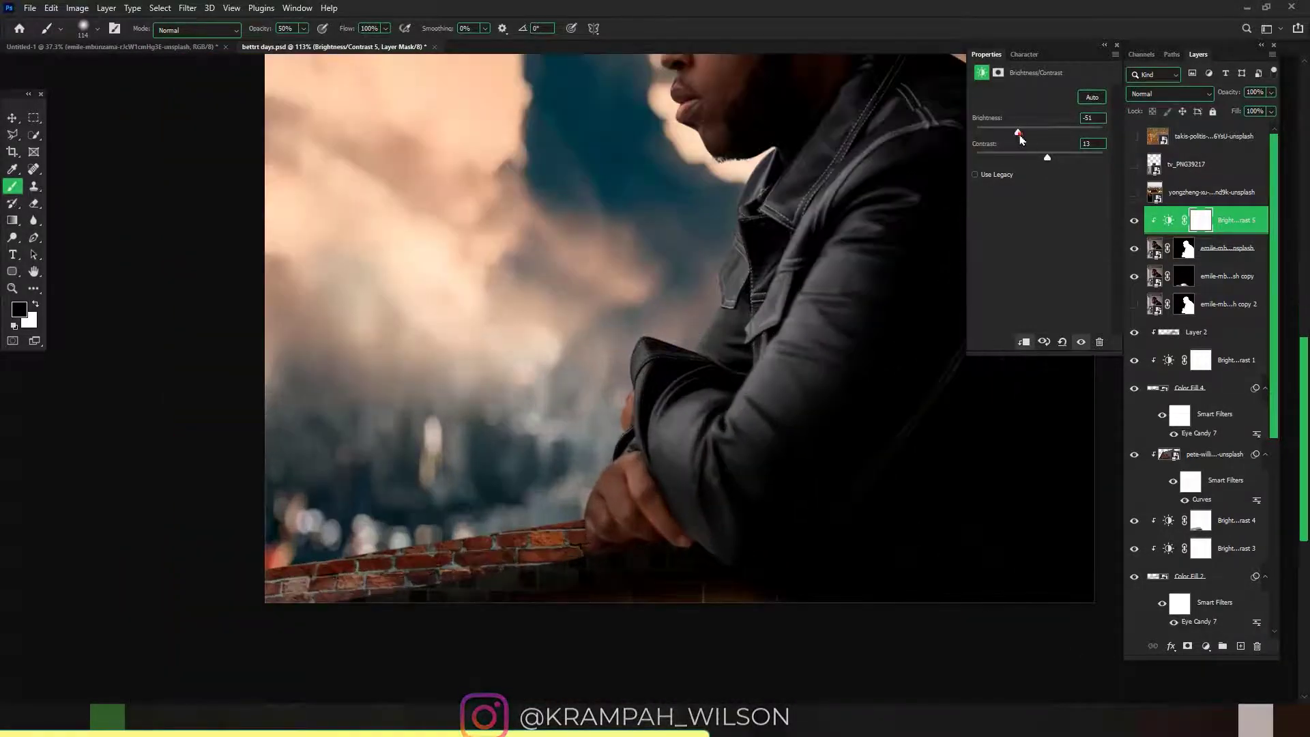
{"action": "left_click_drag", "start_coordinate": [1018, 133], "coordinate": [1070, 159]}
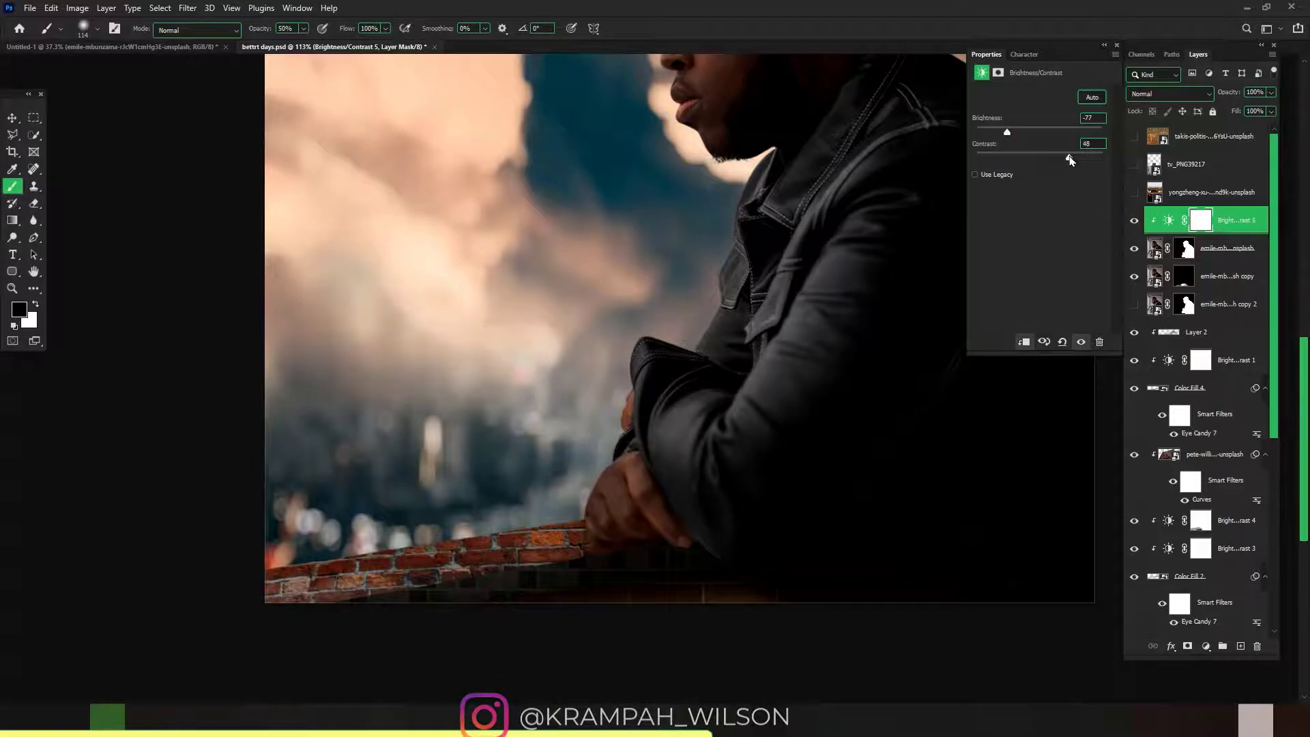
Paint black on the adjustment's mask at 50% and 39% opacity to restore light along the man's hands, sleeve, jacket front and face
{"action": "scroll", "coordinate": [623, 503], "scroll_direction": "up", "scroll_amount": 4}
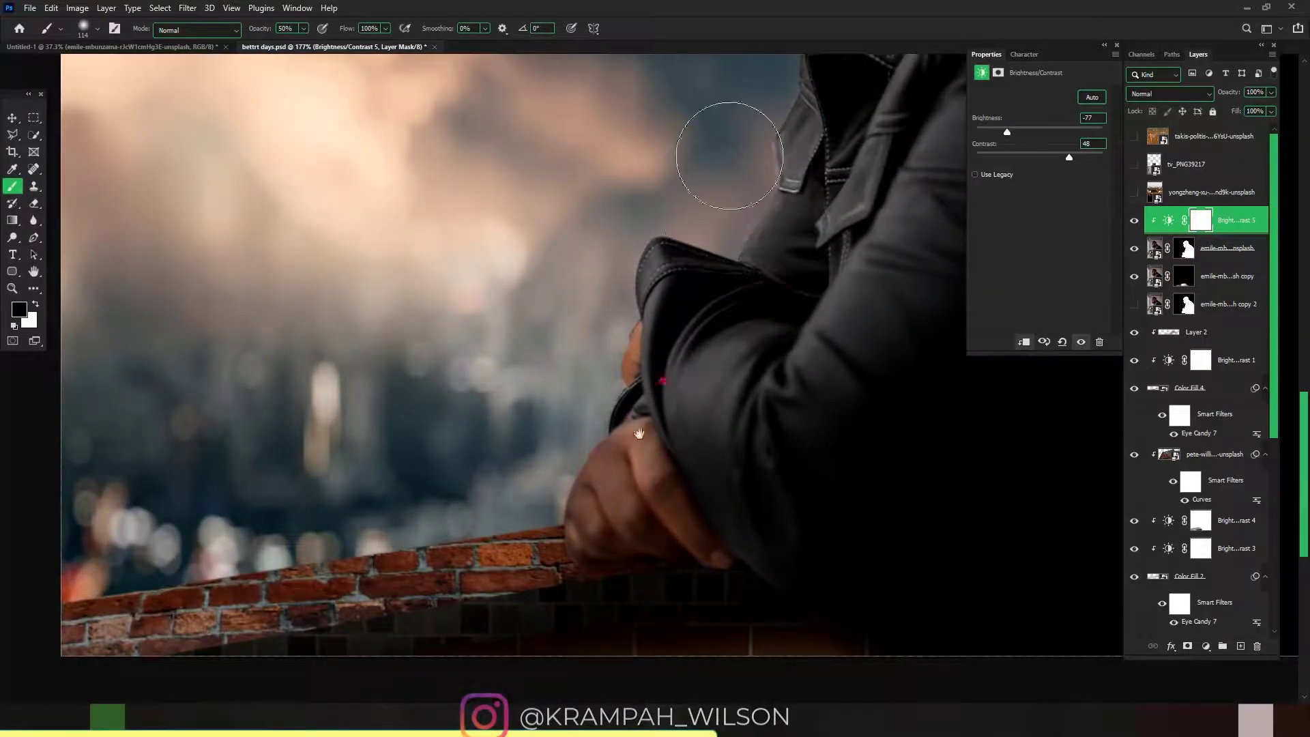
{"action": "left_click_drag", "start_coordinate": [706, 271], "coordinate": [607, 554]}
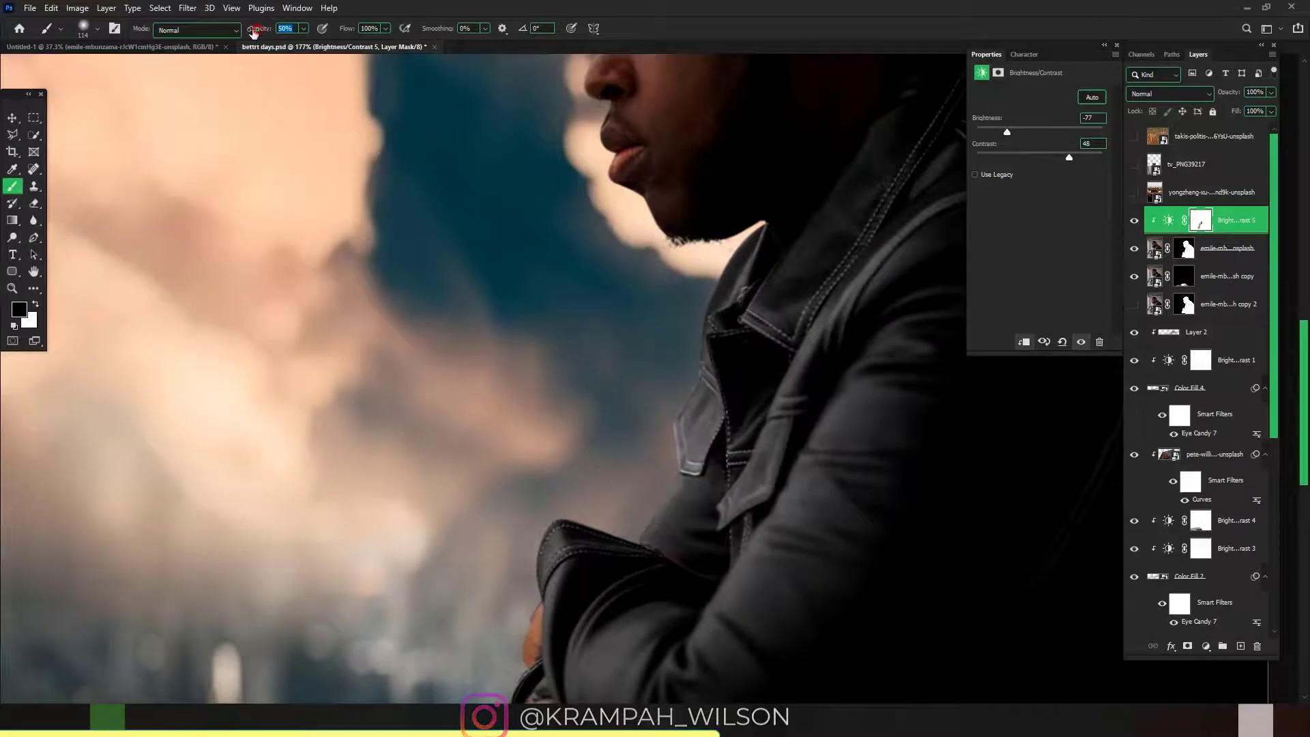
{"action": "left_click_drag", "start_coordinate": [472, 362], "coordinate": [443, 553]}
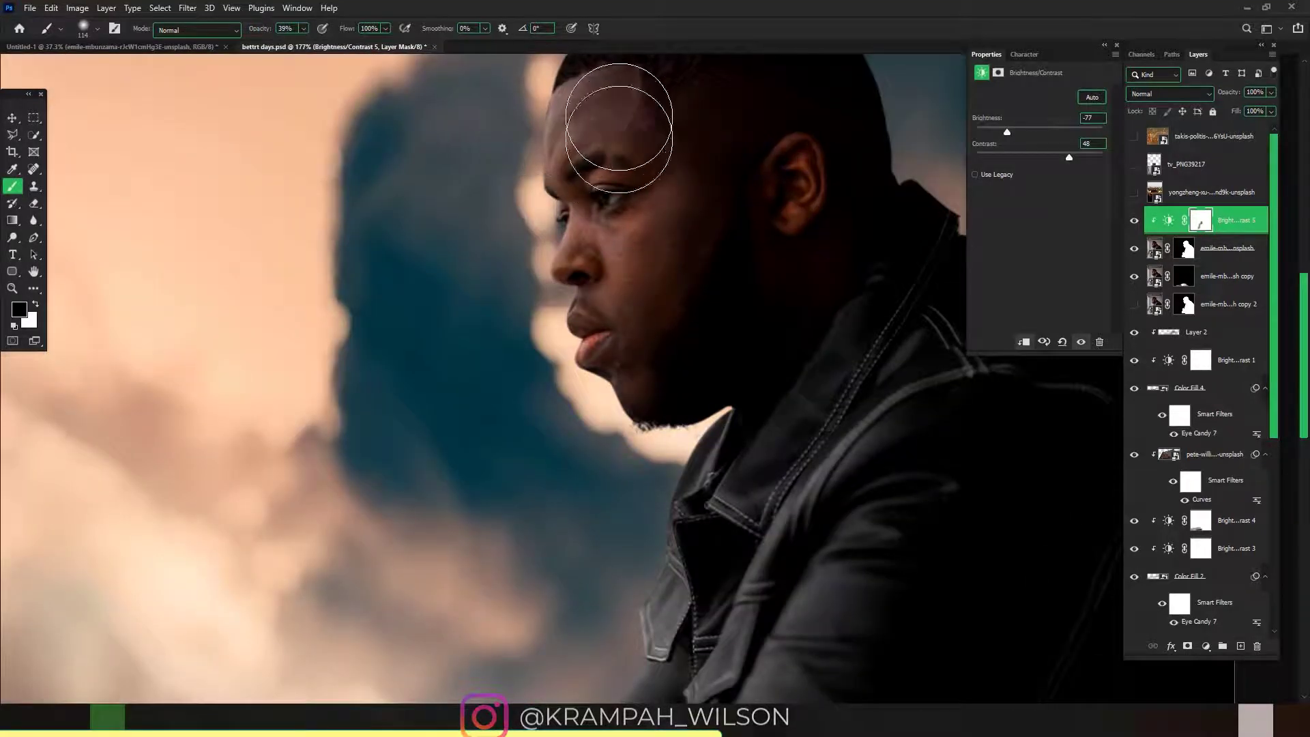
{"action": "mouse_move", "coordinate": [744, 491]}
{"action": "left_mouse_down"}
{"action": "mouse_move", "coordinate": [784, 345]}
{"action": "mouse_move", "coordinate": [571, 468]}
{"action": "left_mouse_up"}
{"action": "scroll", "coordinate": [571, 468], "scroll_direction": "down", "scroll_amount": 3}
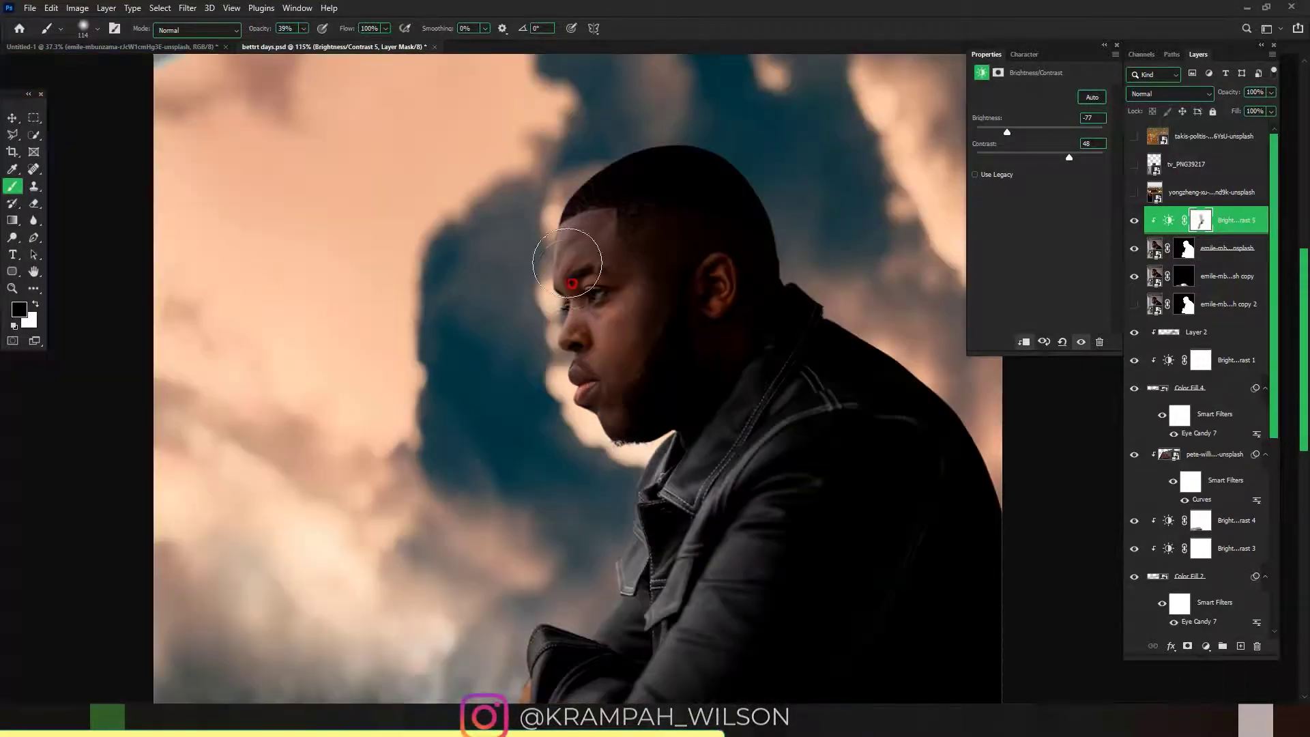
{"action": "scroll", "coordinate": [570, 423], "scroll_direction": "down", "scroll_amount": 3}
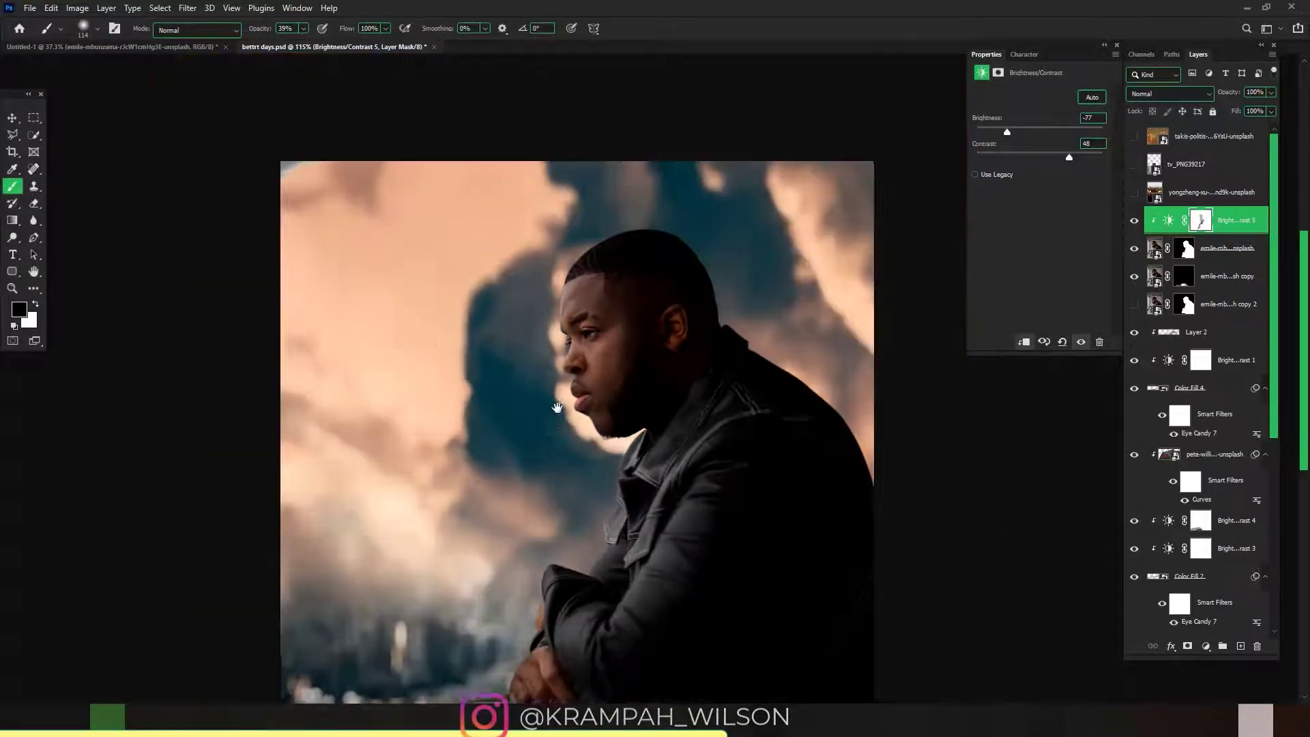
{"action": "scroll", "coordinate": [590, 376], "scroll_direction": "up", "scroll_amount": 2}
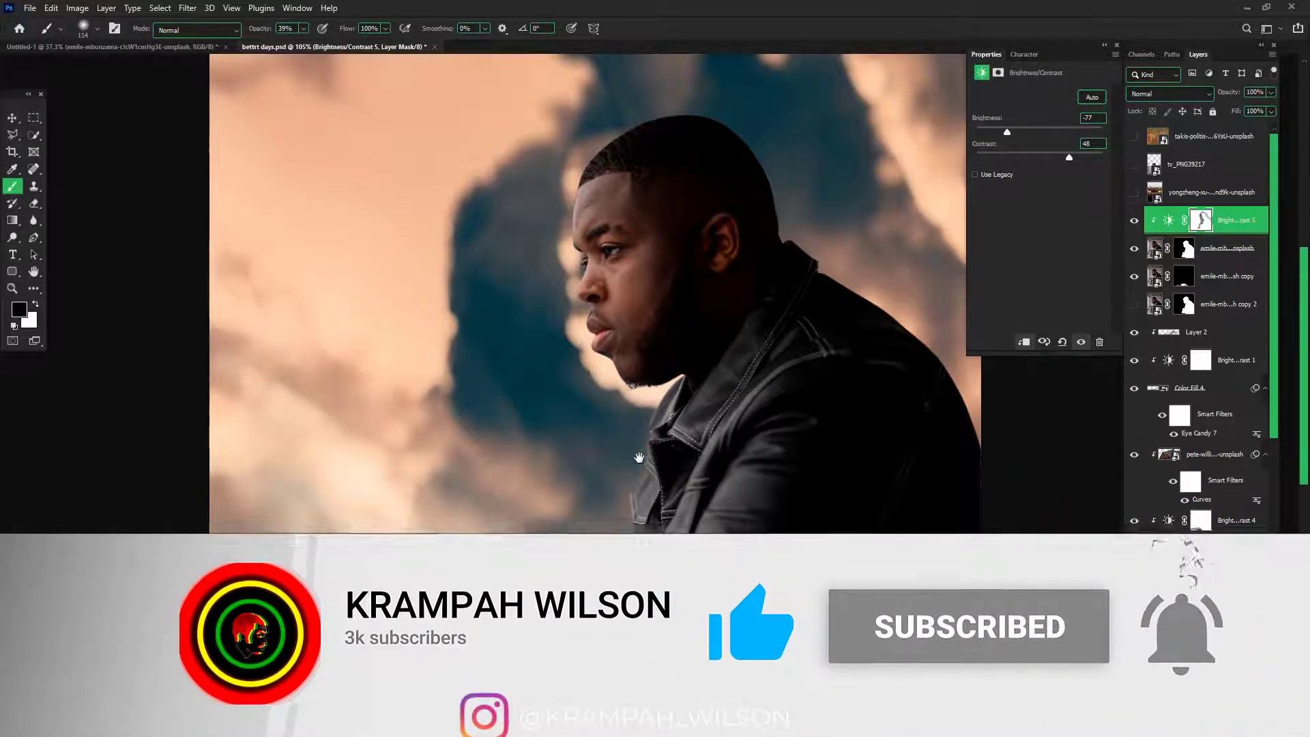
{"action": "scroll", "coordinate": [638, 459], "scroll_direction": "down", "scroll_amount": 2}
Convert the masked man layer below the clipped adjustment into a smart object
{"action": "left_click", "coordinate": [1222, 258]}
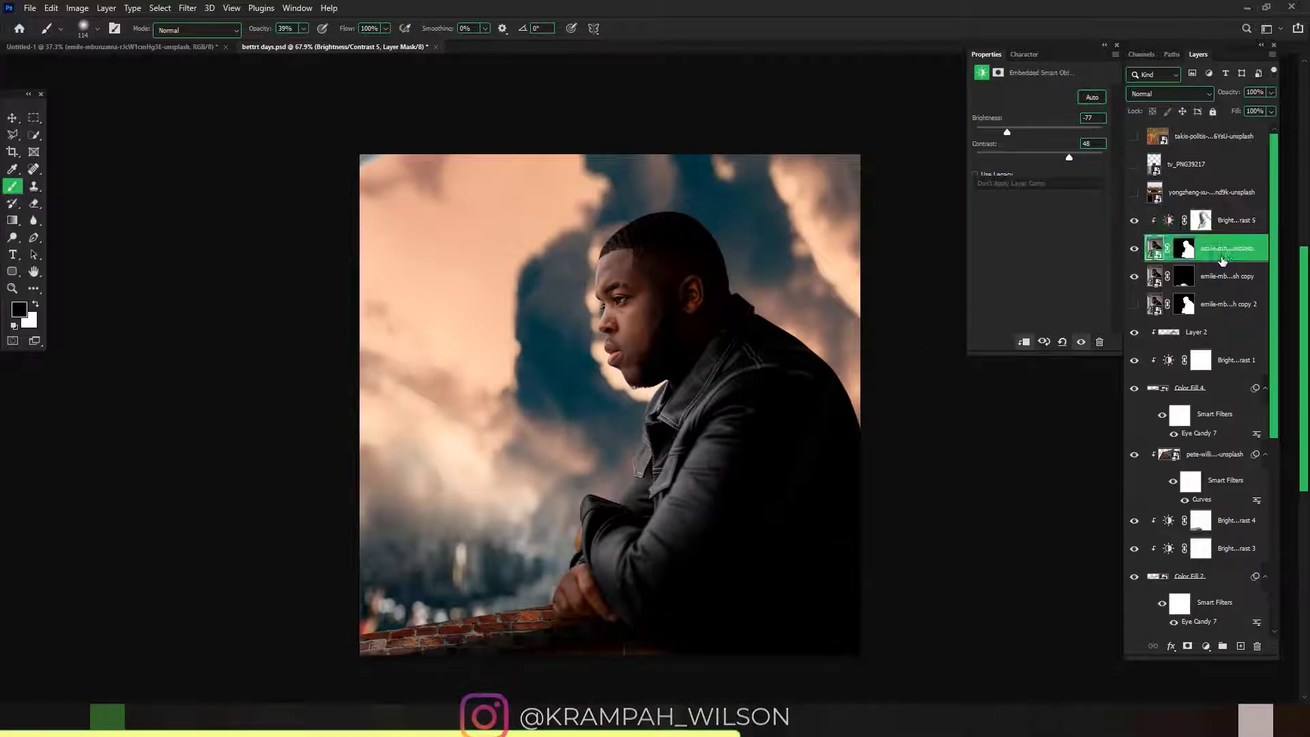
{"action": "right_click", "coordinate": [1222, 258]}
{"action": "left_click", "coordinate": [1215, 252]}
{"action": "scroll", "coordinate": [636, 350], "scroll_direction": "up", "scroll_amount": 2}
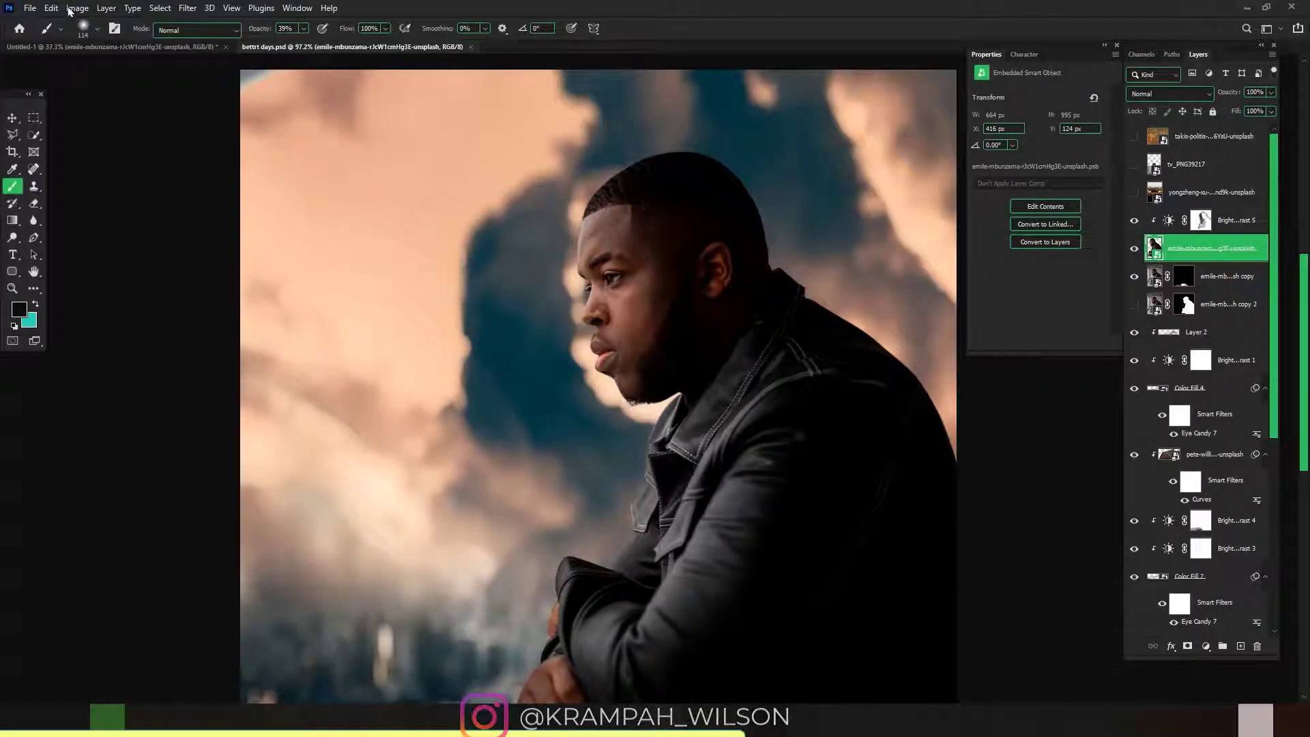
Apply the Topaz Adjust 5 filter to the man smart object using the HDR Collection's Dynamic Pop II preset
{"action": "left_click", "coordinate": [187, 9]}
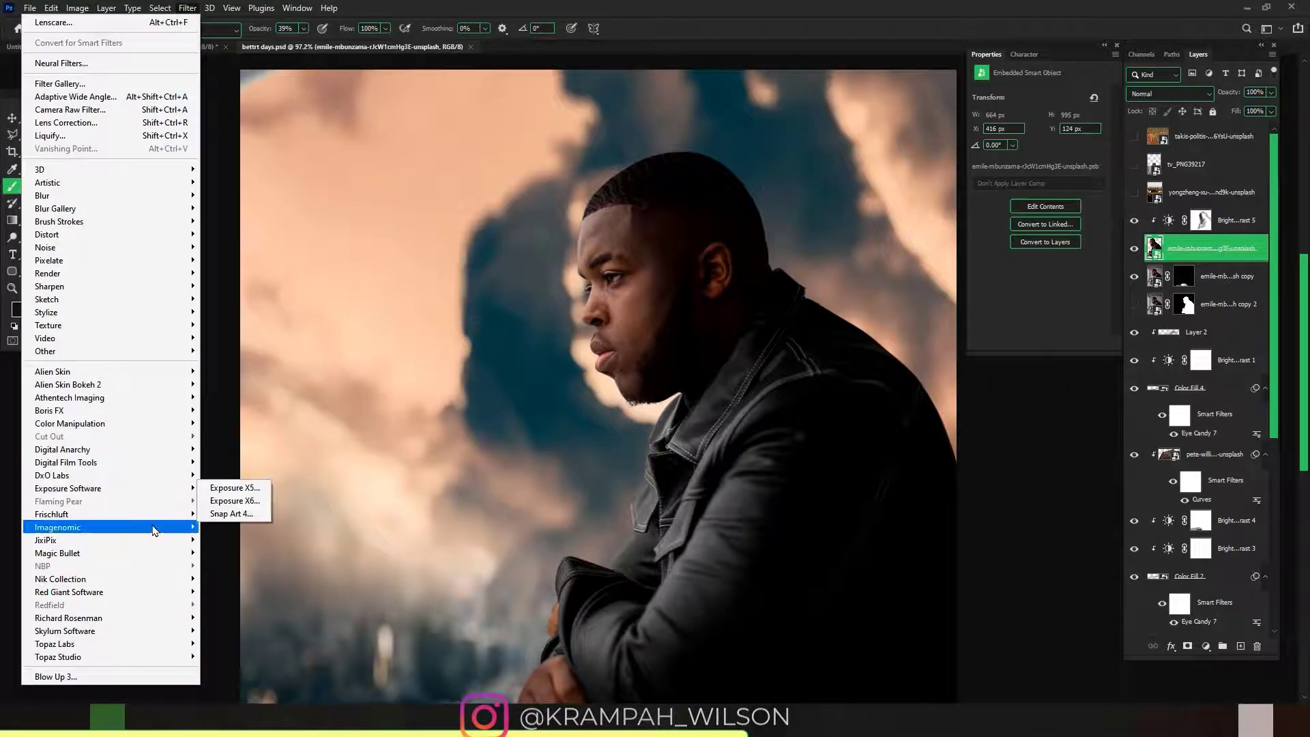
{"action": "mouse_move", "coordinate": [154, 530]}
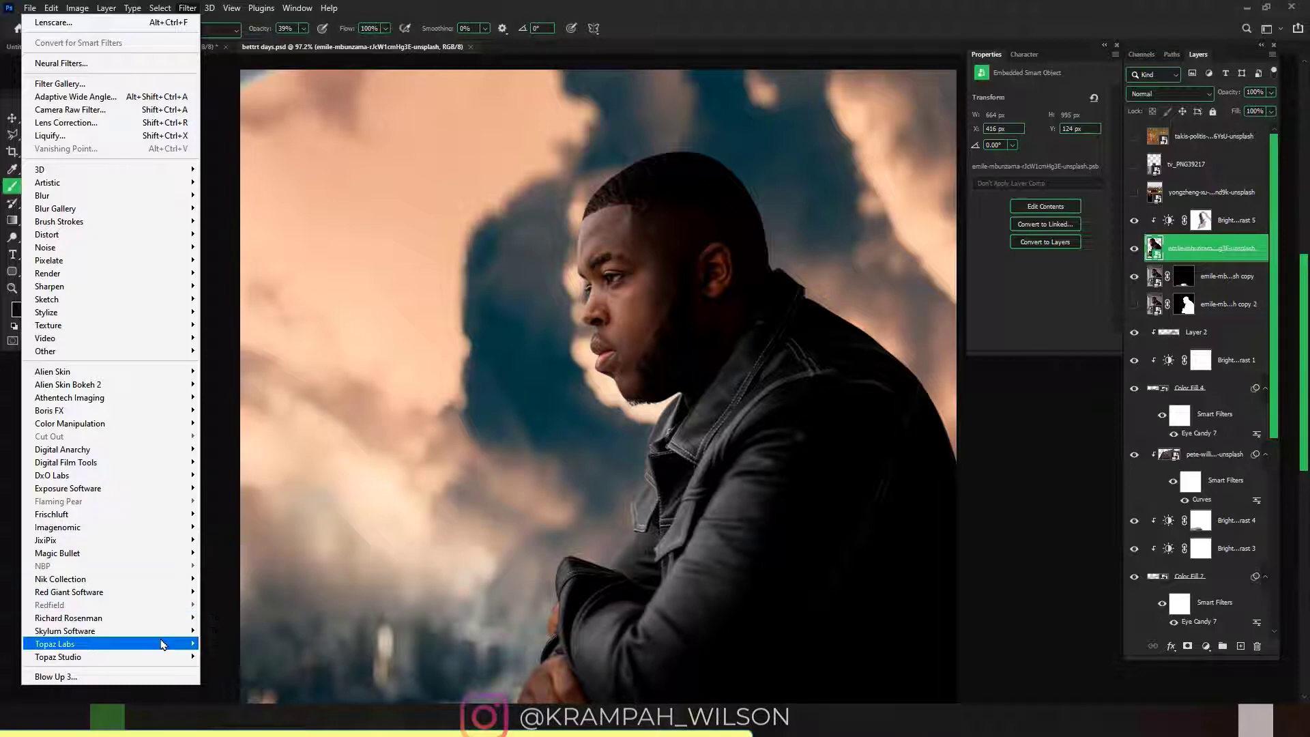
{"action": "mouse_move", "coordinate": [162, 645]}
{"action": "left_click", "coordinate": [246, 386]}
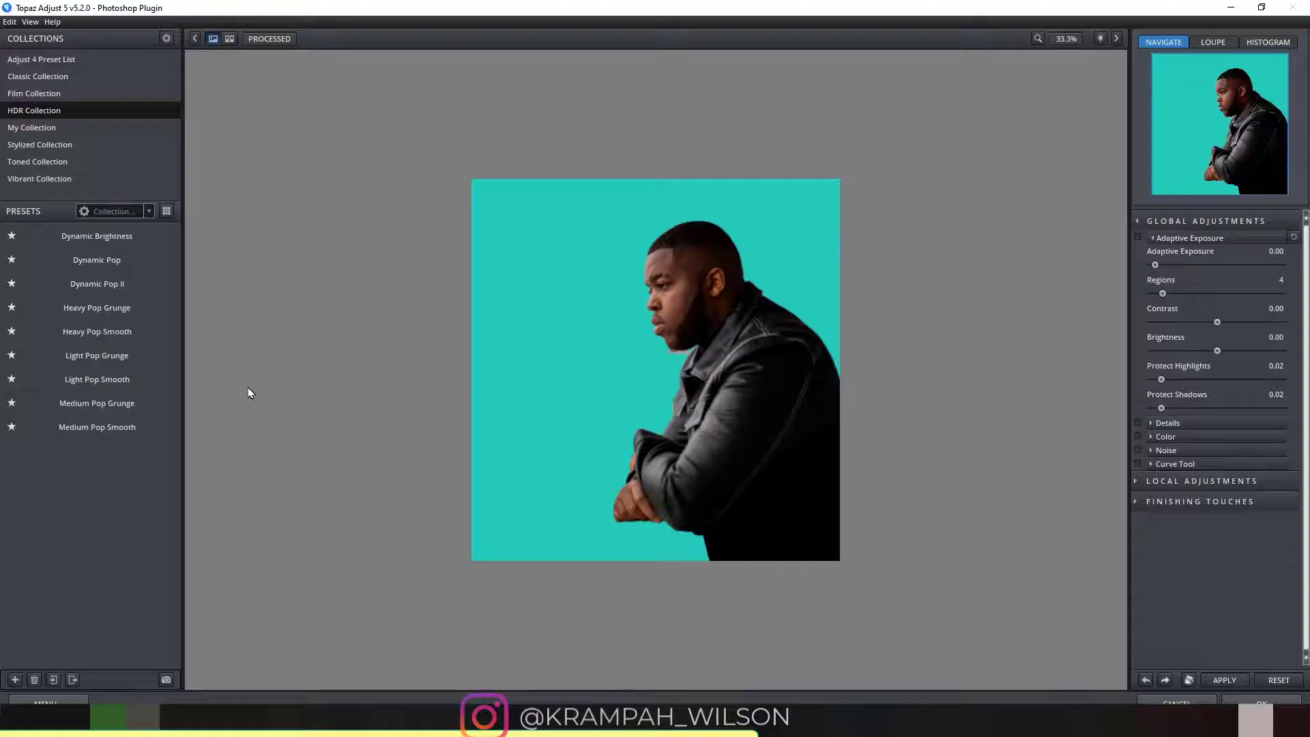
{"action": "left_click", "coordinate": [97, 283]}
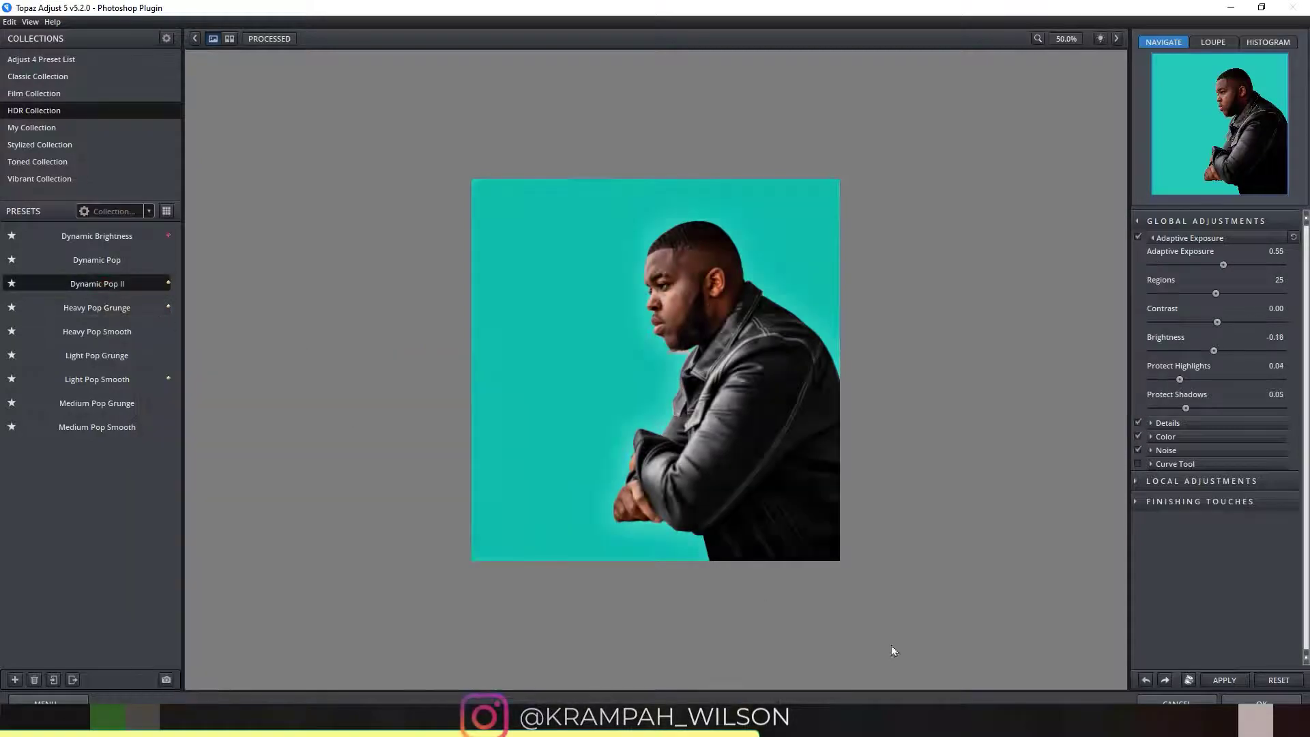
{"action": "left_click", "coordinate": [1225, 680]}
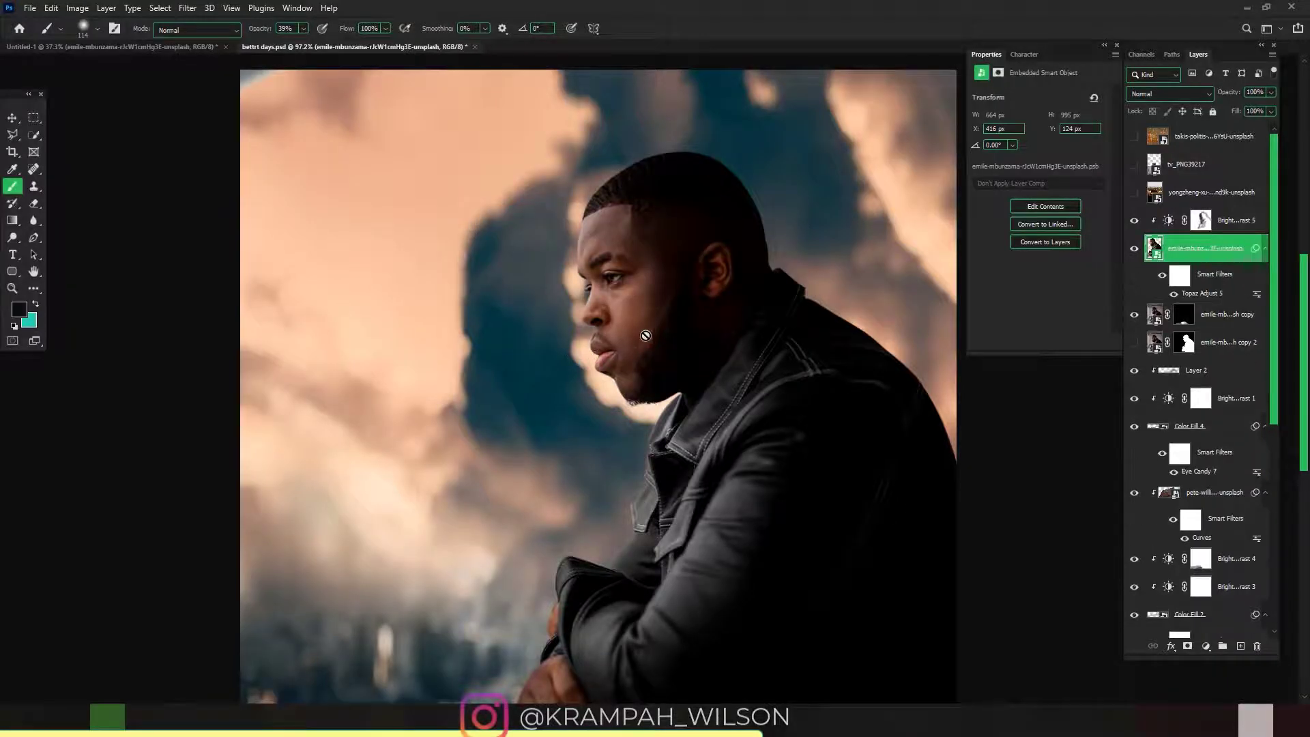
Apply the Topaz Clean 3 filter to the man smart object using the Cartoon Detailed Sharp preset
{"action": "scroll", "coordinate": [648, 335], "scroll_direction": "up", "scroll_amount": 3}
{"action": "left_click", "coordinate": [187, 8]}
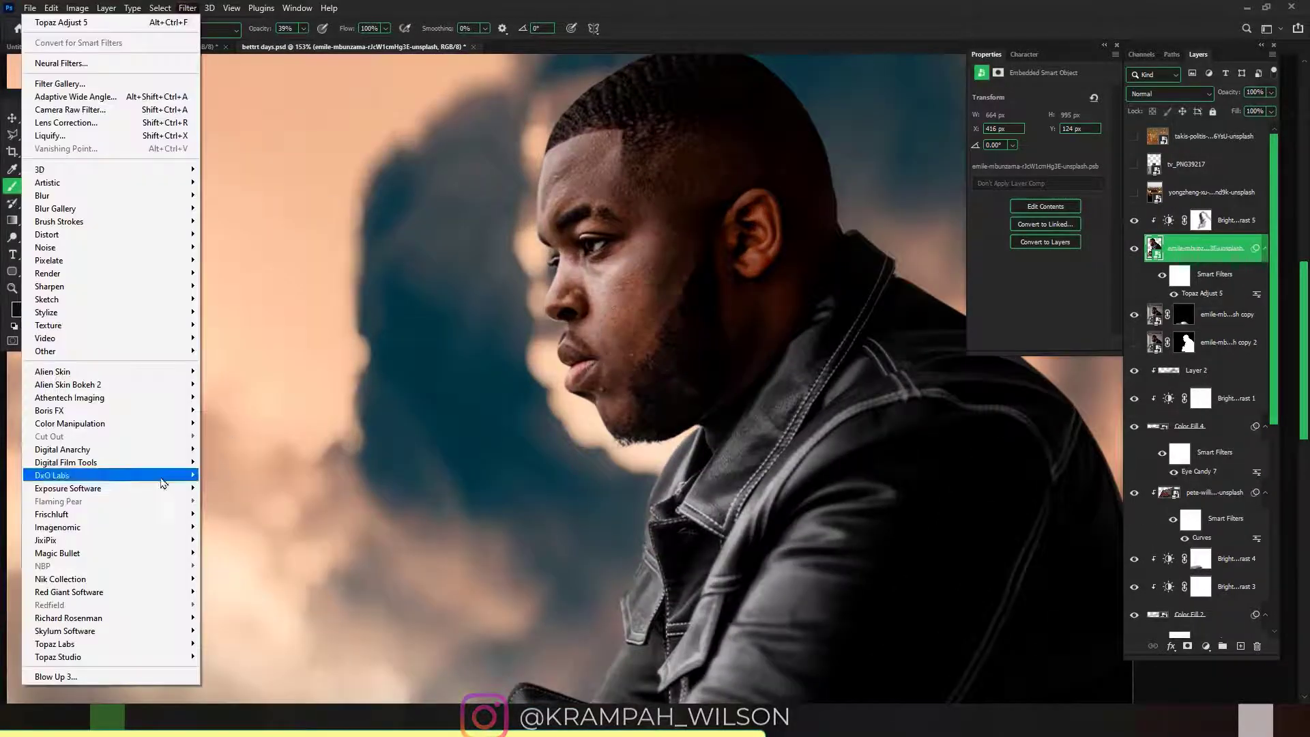
{"action": "mouse_move", "coordinate": [147, 644]}
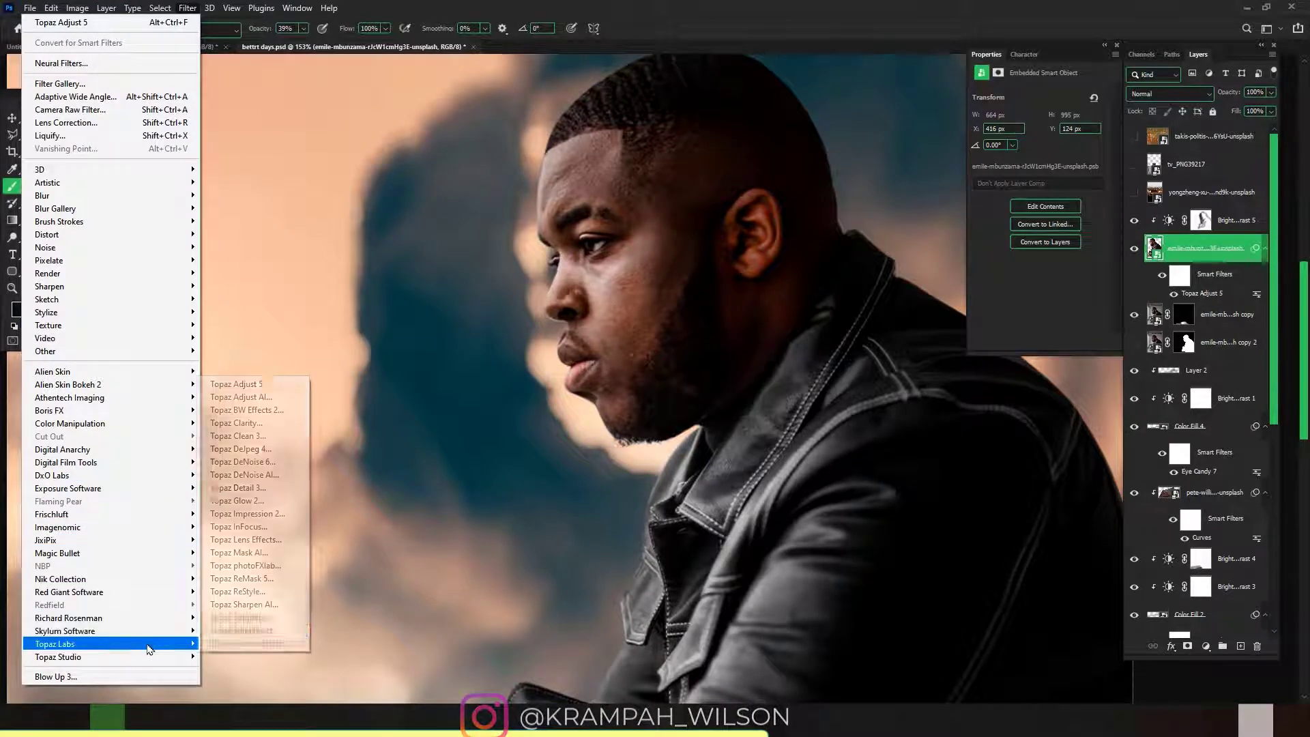
{"action": "left_click", "coordinate": [242, 437]}
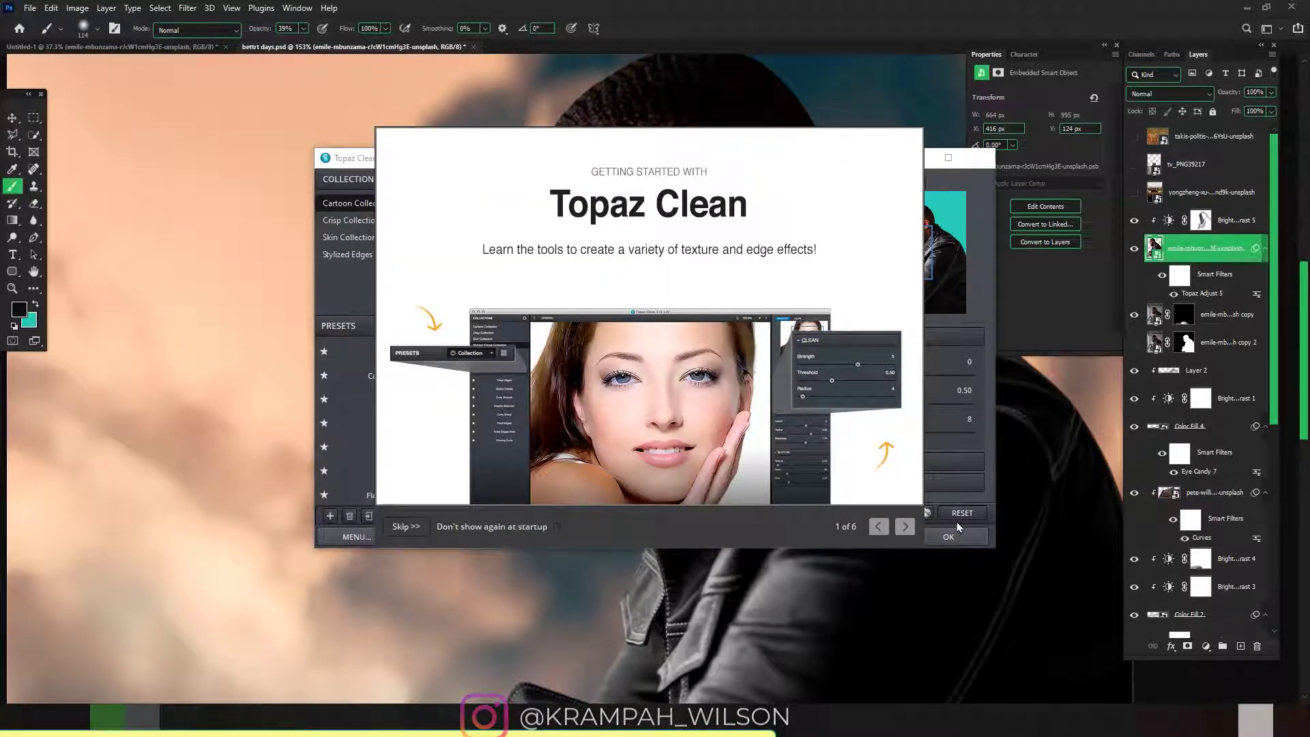
{"action": "left_click", "coordinate": [403, 527]}
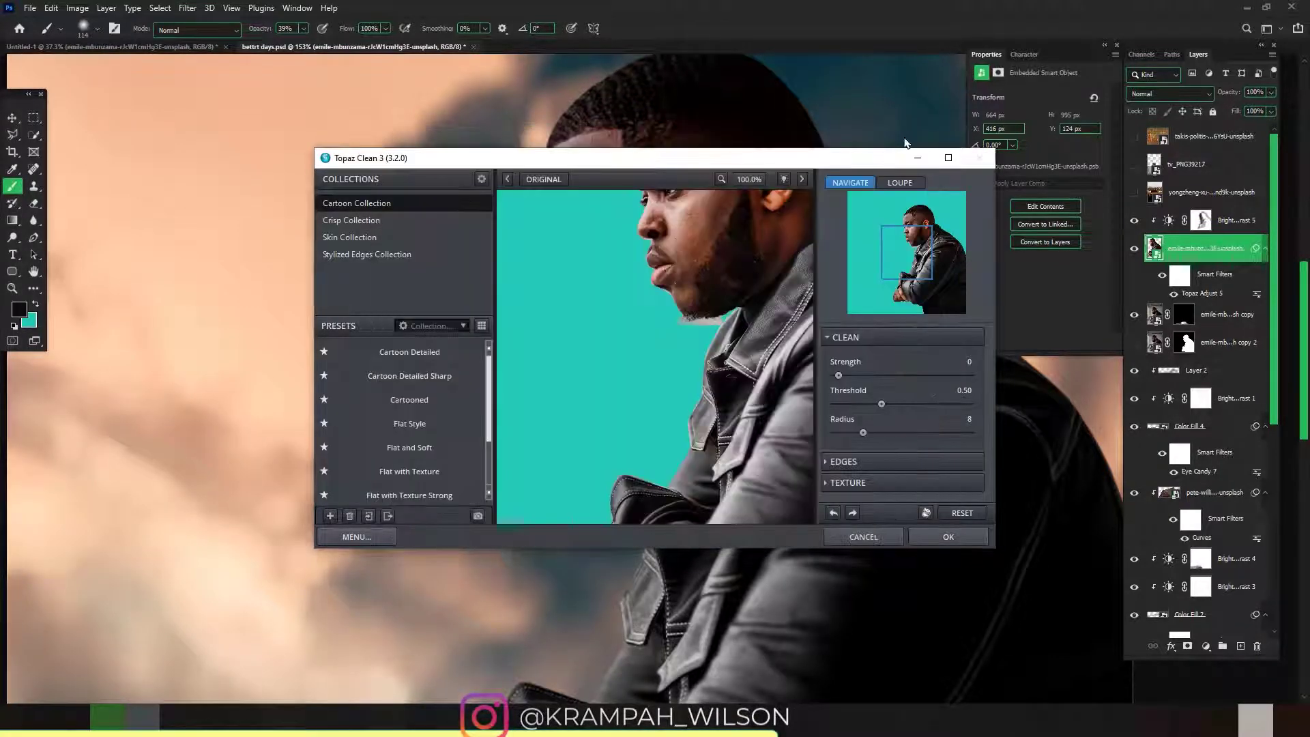
{"action": "left_click", "coordinate": [947, 158]}
{"action": "mouse_move", "coordinate": [115, 255]}
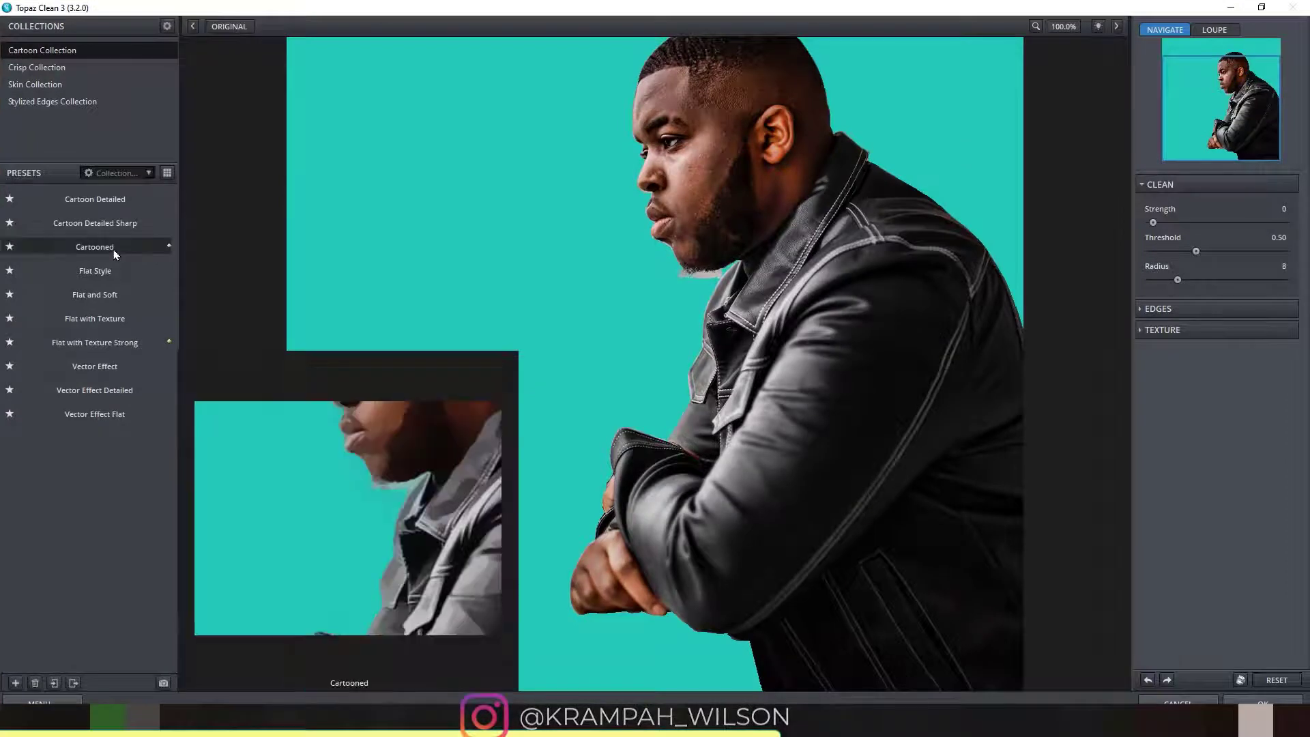
{"action": "left_click", "coordinate": [113, 228]}
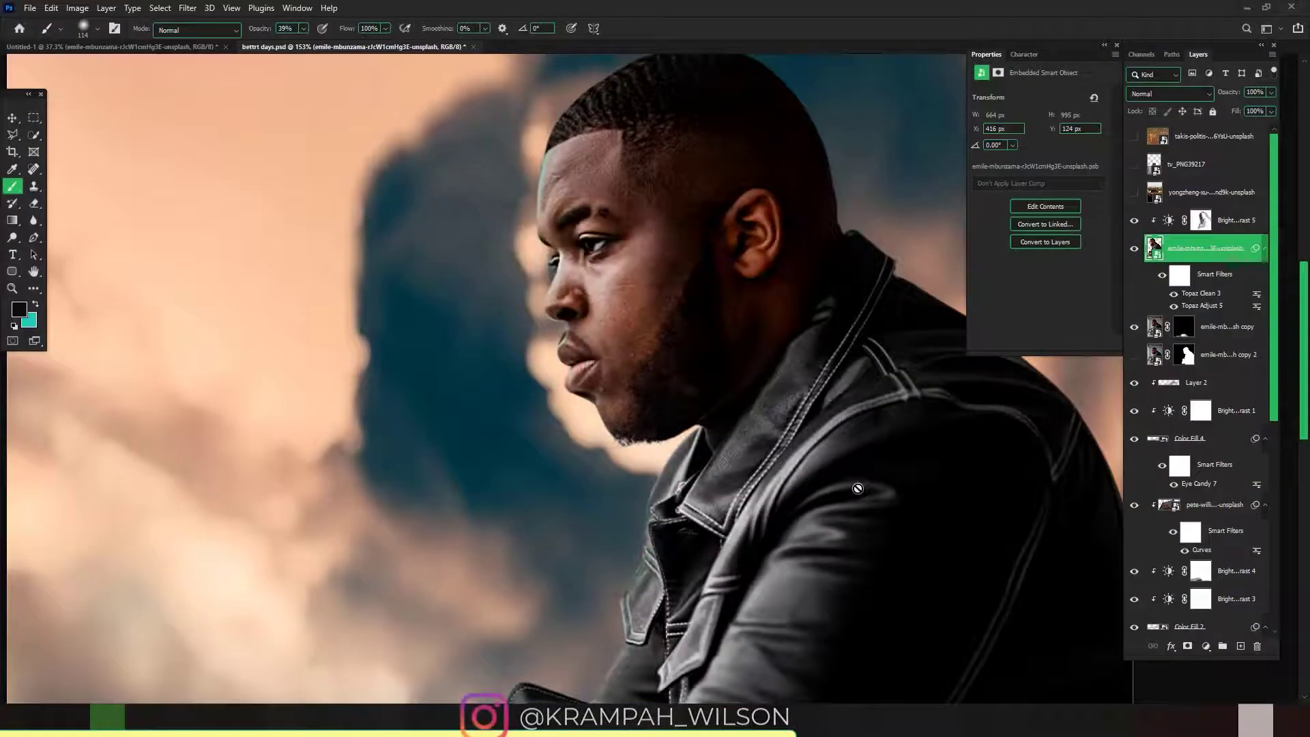
Paint black at 39% opacity on the man's smart filter mask over the hands, sleeve and jacket front to soften the filters
{"action": "scroll", "coordinate": [851, 487], "scroll_direction": "down", "scroll_amount": 5}
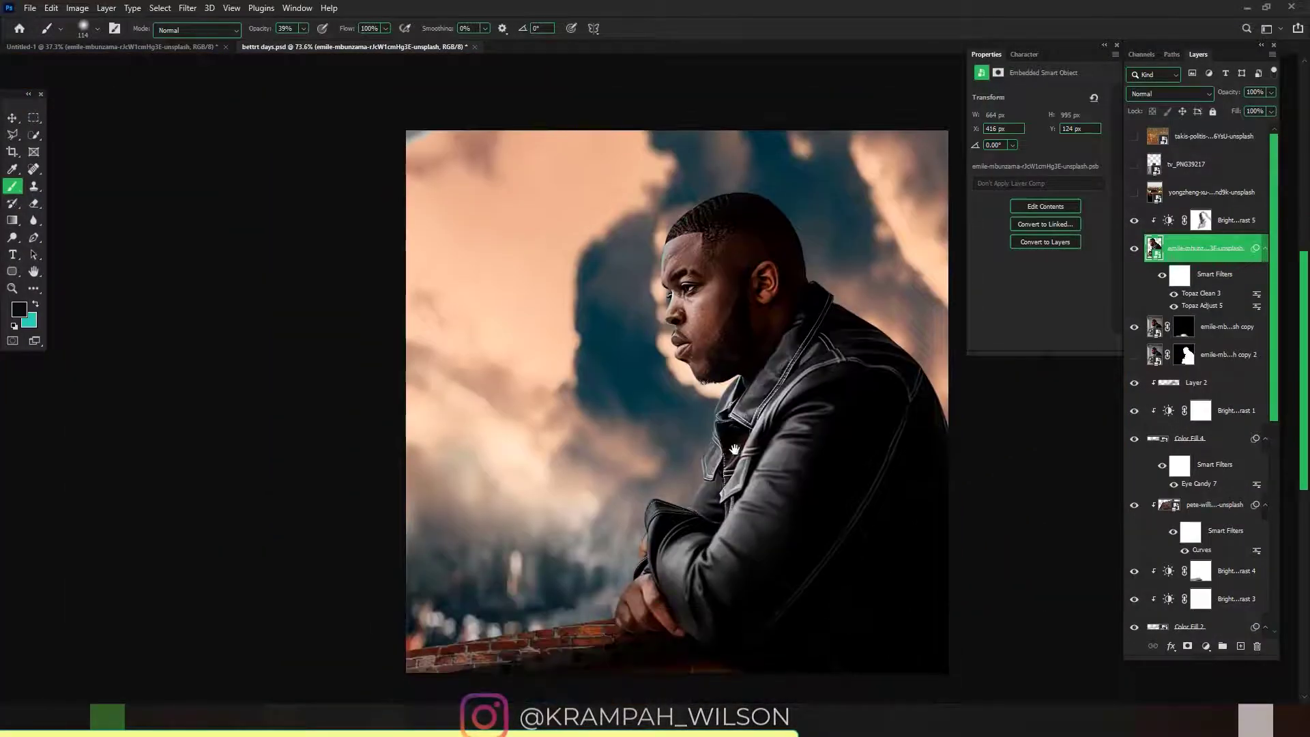
{"action": "scroll", "coordinate": [688, 536], "scroll_direction": "up", "scroll_amount": 3}
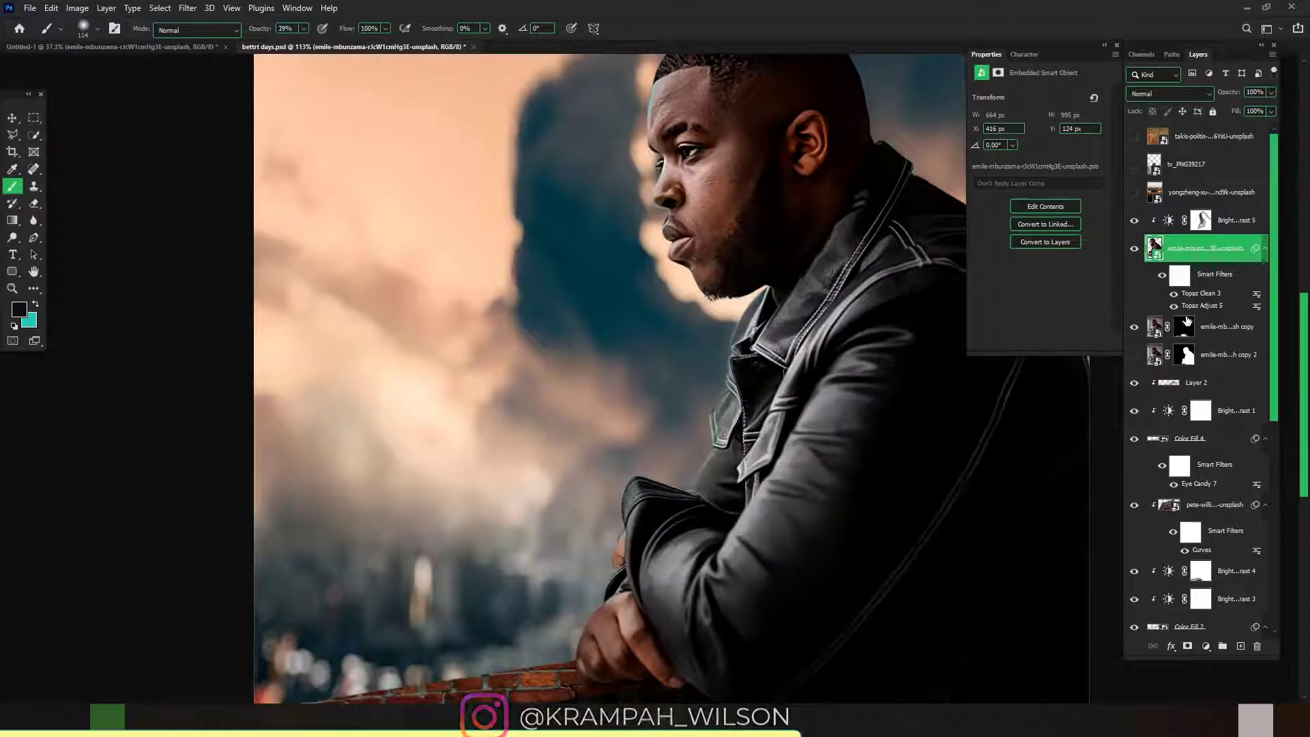
{"action": "scroll", "coordinate": [691, 581], "scroll_direction": "up", "scroll_amount": 4}
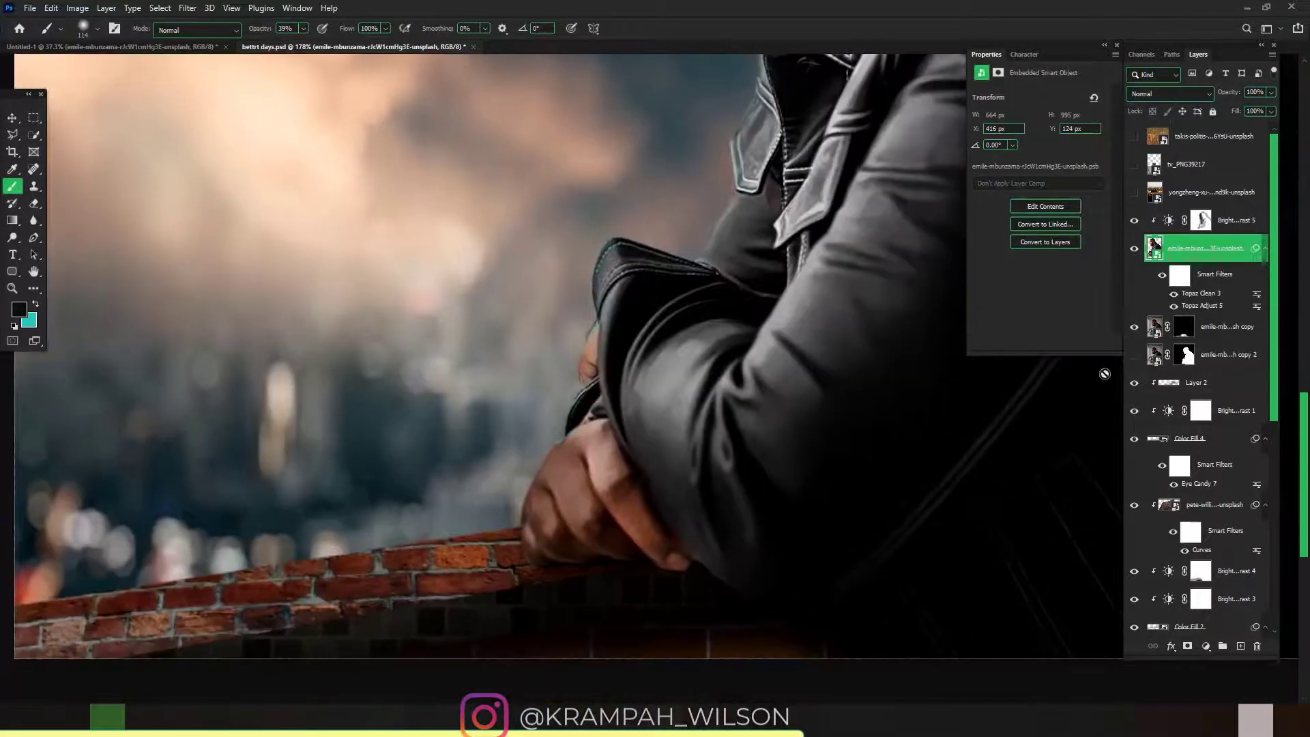
{"action": "left_click", "coordinate": [1178, 280]}
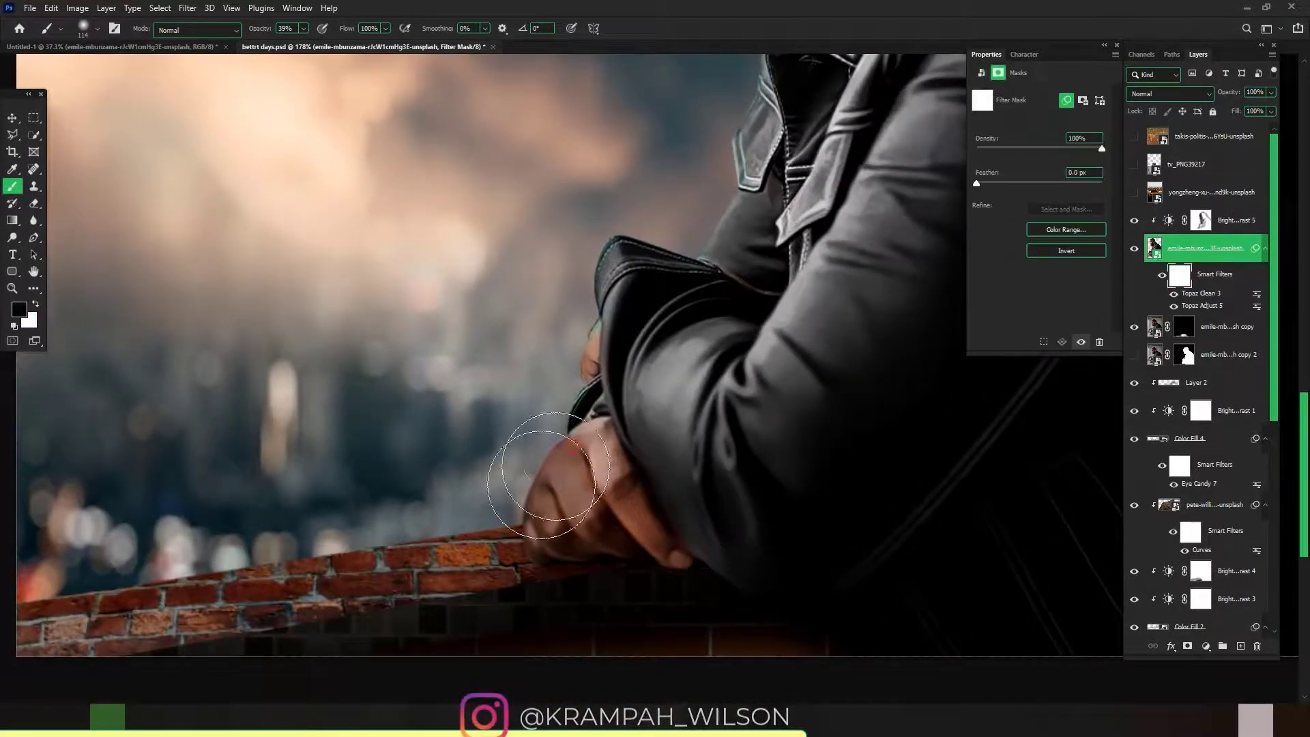
{"action": "mouse_move", "coordinate": [554, 529]}
{"action": "left_mouse_down"}
{"action": "mouse_move", "coordinate": [621, 349]}
{"action": "mouse_move", "coordinate": [607, 287]}
{"action": "mouse_move", "coordinate": [750, 230]}
{"action": "mouse_move", "coordinate": [731, 263]}
{"action": "left_mouse_up"}
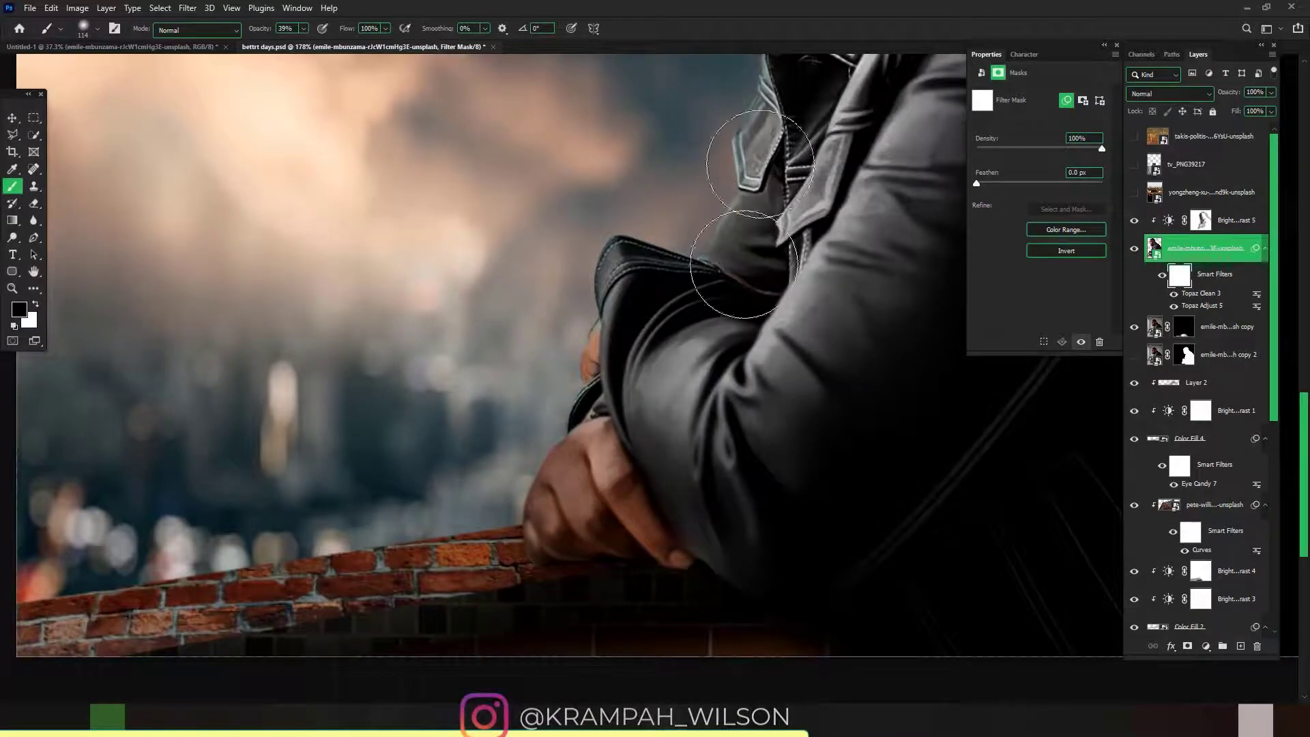
{"action": "left_click_drag", "start_coordinate": [773, 175], "coordinate": [670, 387]}
{"action": "left_click_drag", "start_coordinate": [633, 500], "coordinate": [571, 623]}
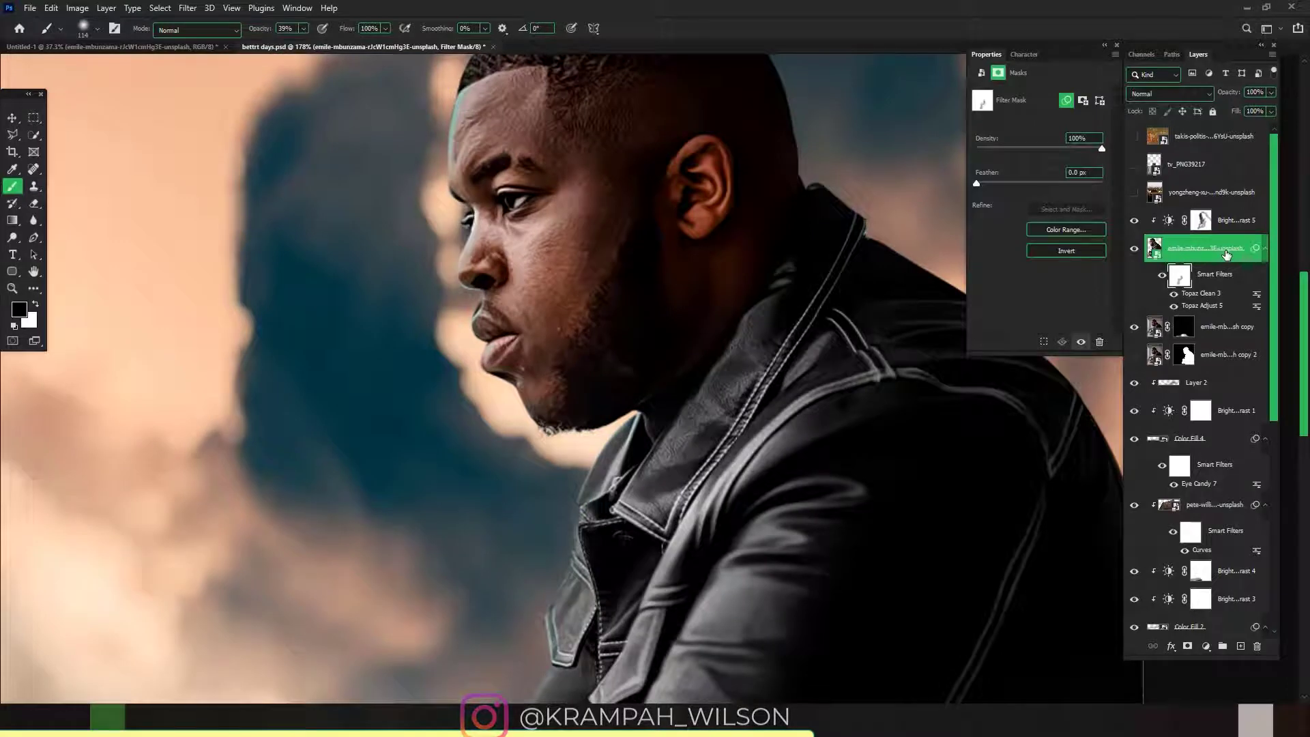
Reselect the man smart object instead of its filter mask and apply Topaz Adjust 5 again using the Heavy Pop Grunge preset
{"action": "left_click", "coordinate": [188, 8]}
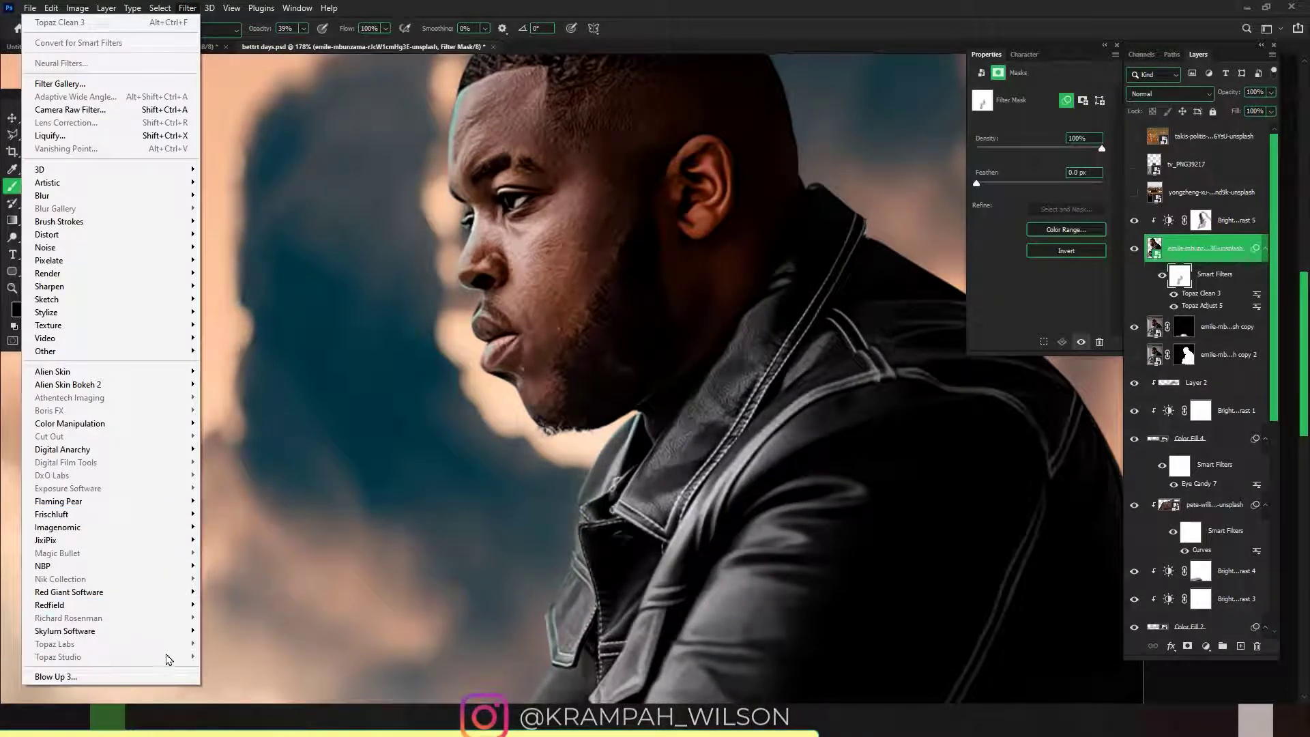
{"action": "left_click", "coordinate": [1198, 249]}
{"action": "left_click", "coordinate": [1198, 249]}
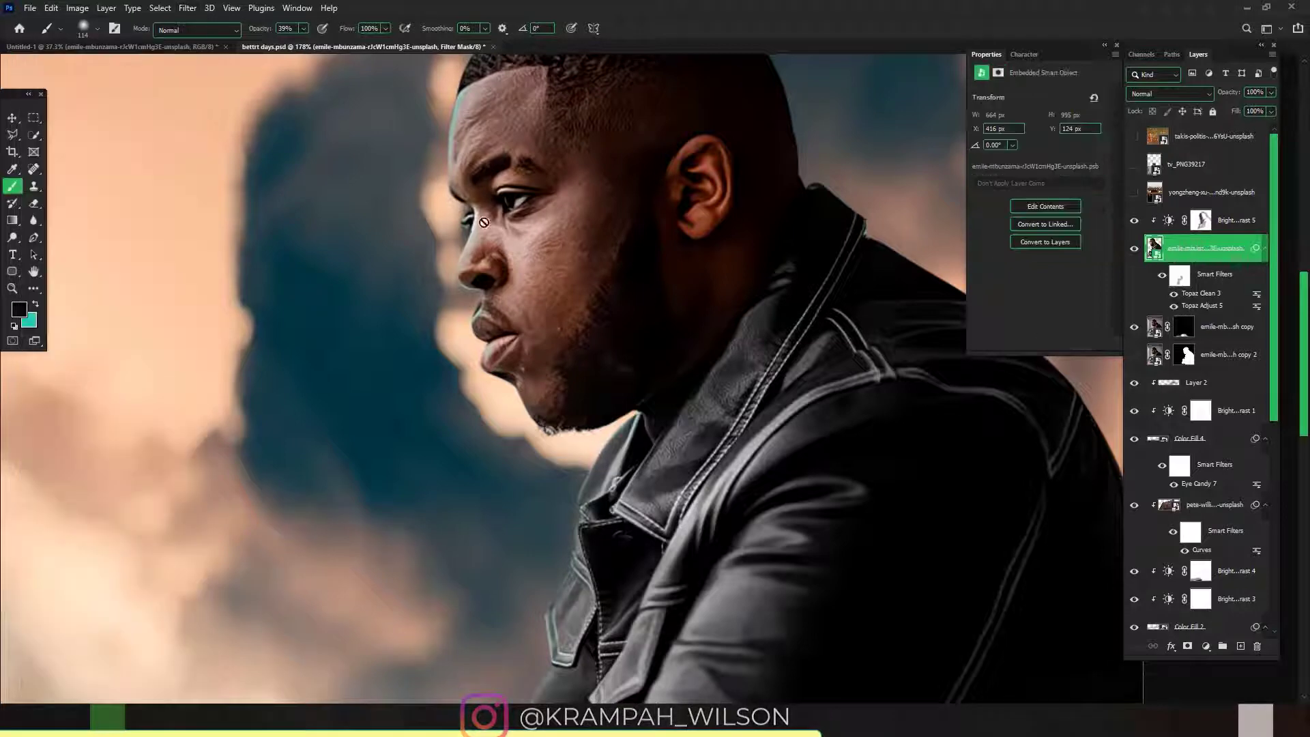
{"action": "left_click", "coordinate": [189, 8]}
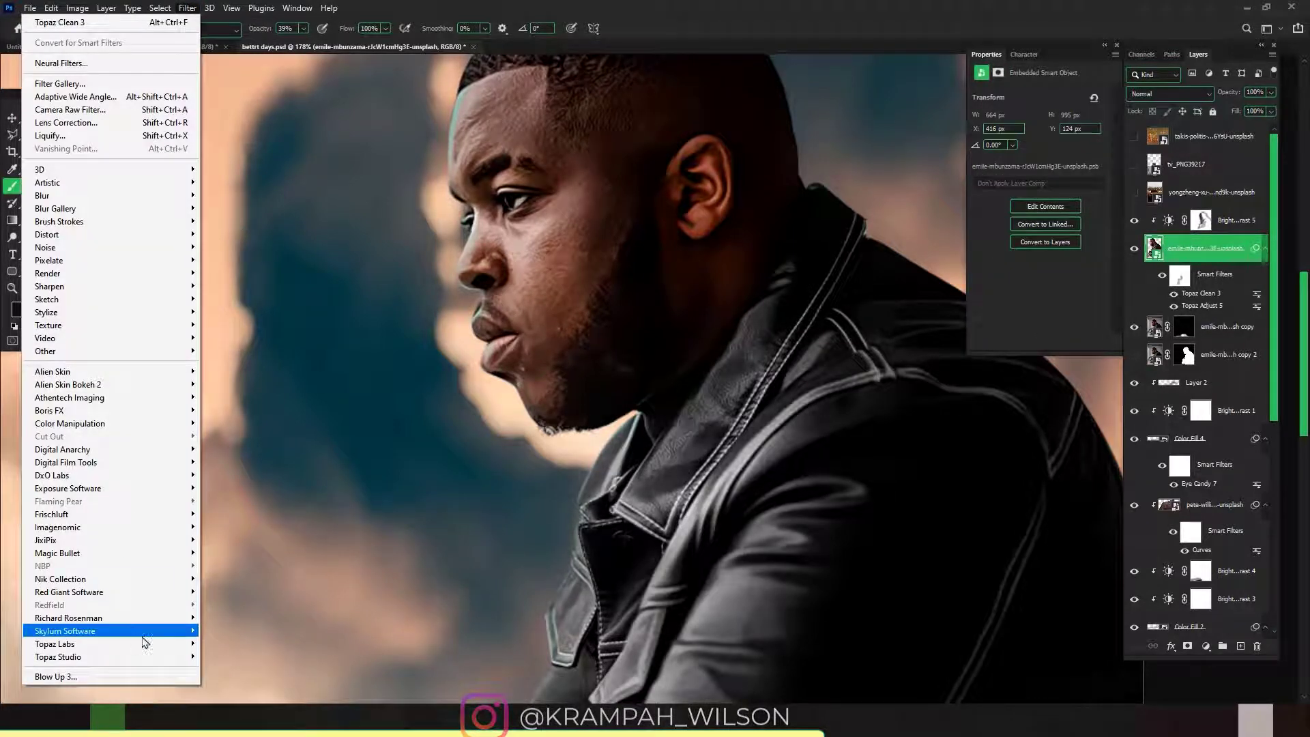
{"action": "mouse_move", "coordinate": [152, 644]}
{"action": "left_click", "coordinate": [257, 387]}
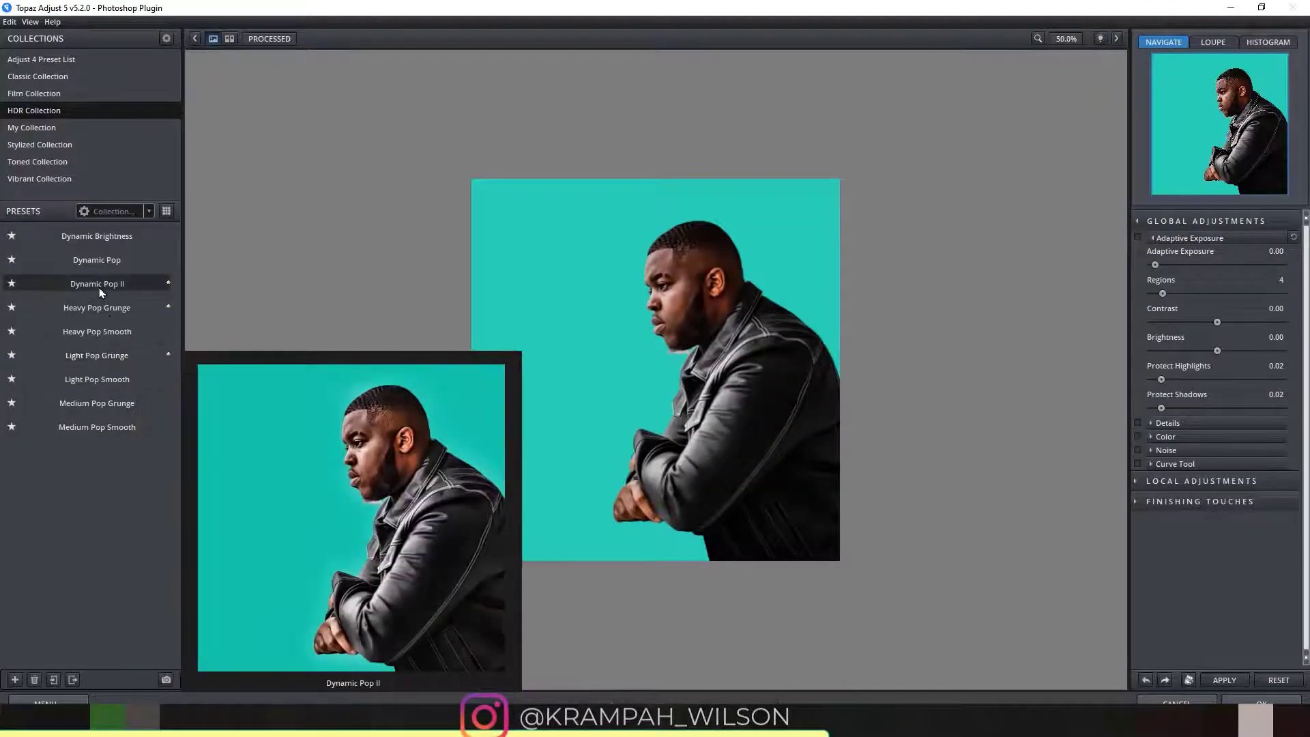
{"action": "mouse_move", "coordinate": [97, 352]}
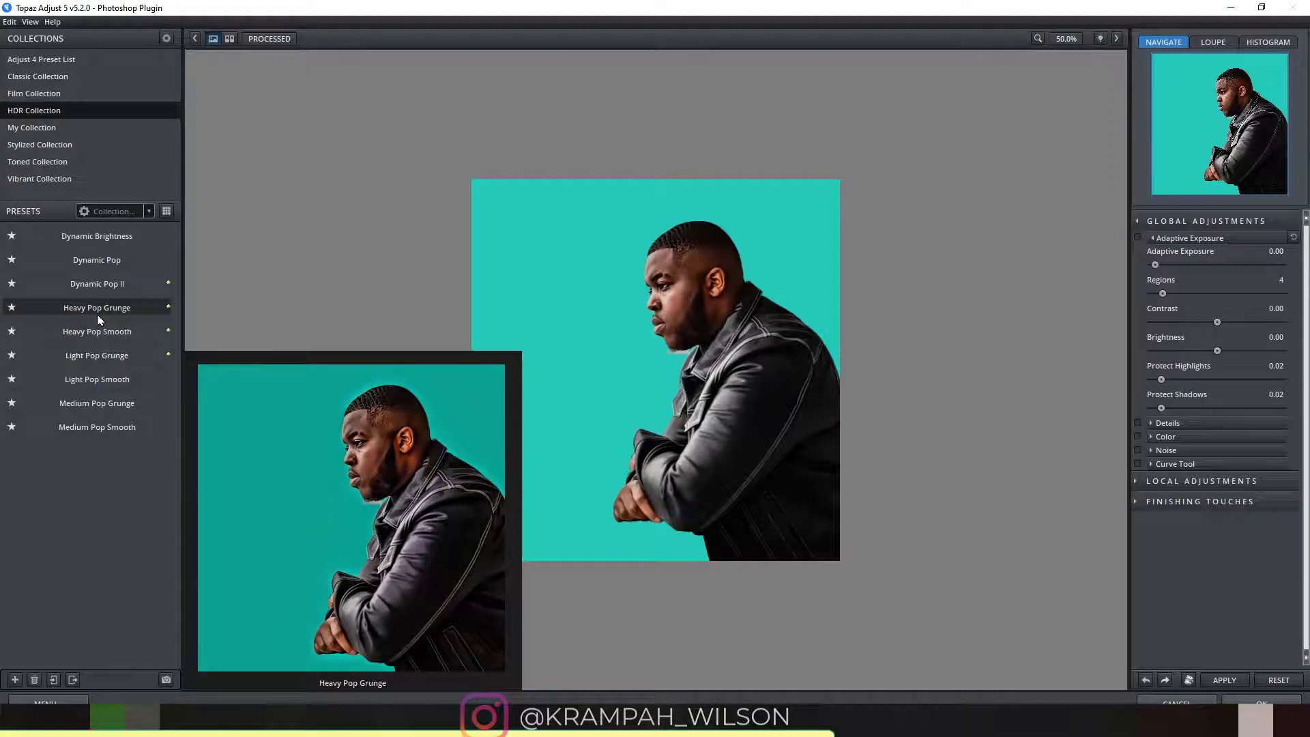
{"action": "left_click", "coordinate": [98, 316]}
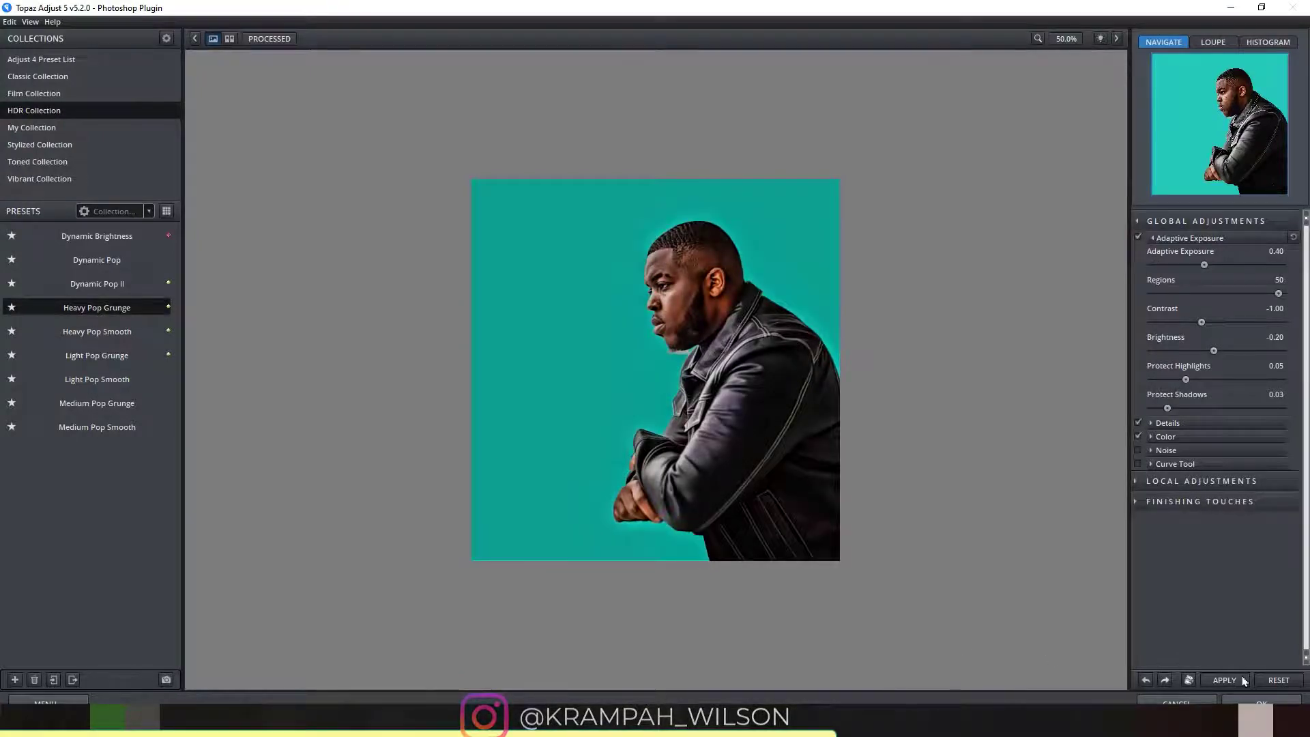
{"action": "left_click", "coordinate": [155, 281]}
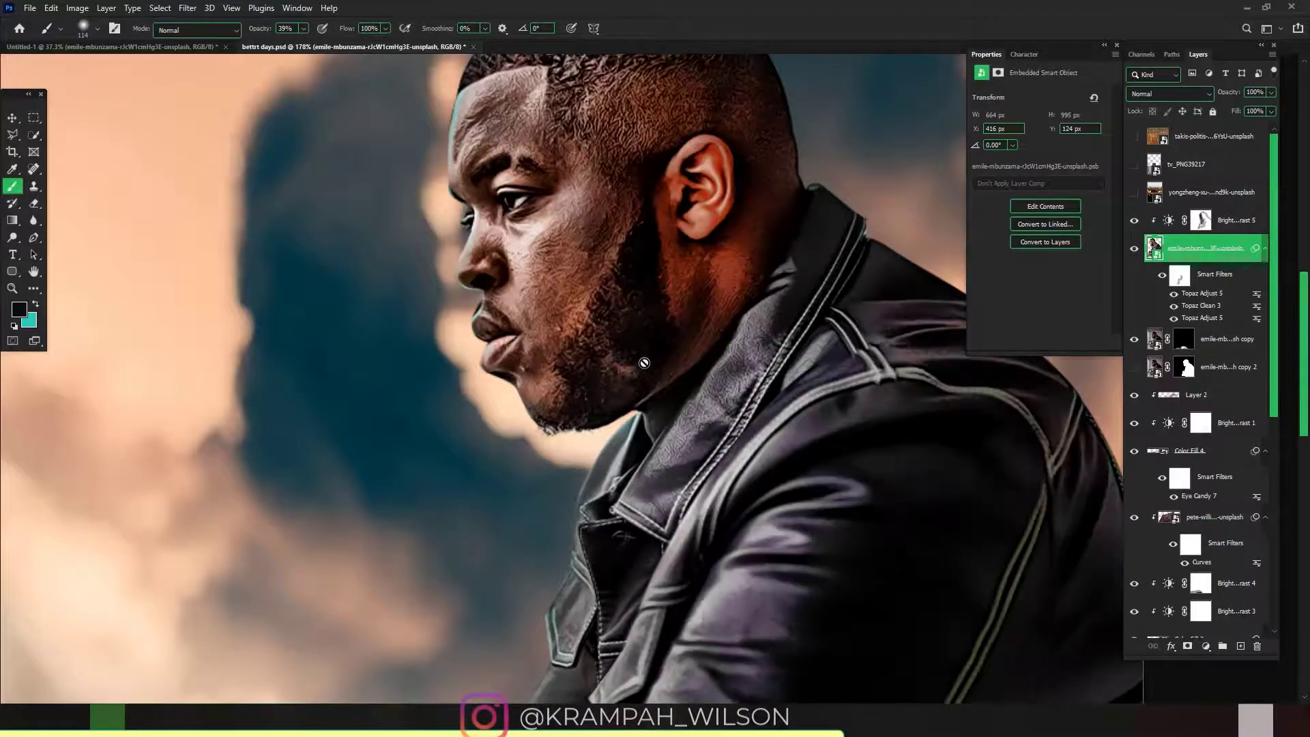
Paint black at 39% opacity on the smart filter mask over the man's face, neck and jacket to reduce the grunge effect
{"action": "scroll", "coordinate": [644, 362], "scroll_direction": "down", "scroll_amount": 3}
{"action": "left_click_drag", "start_coordinate": [644, 362], "coordinate": [687, 363]}
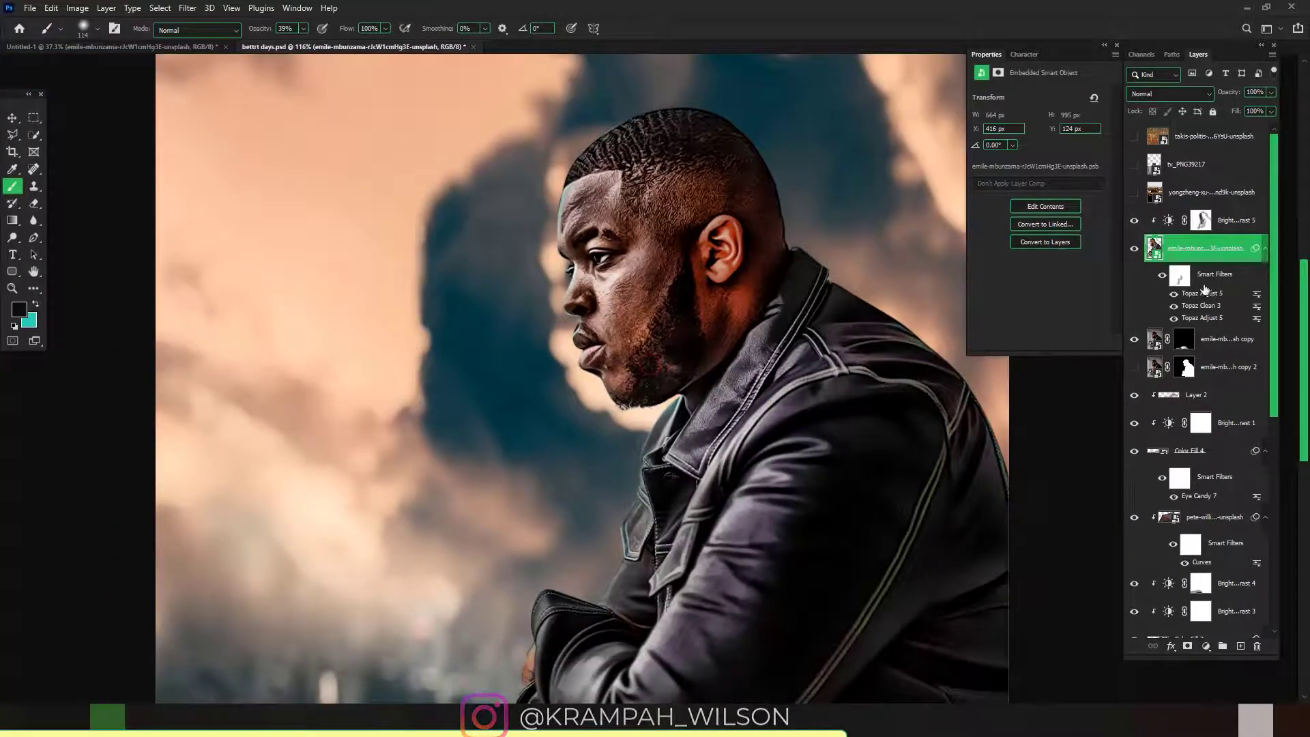
{"action": "left_click", "coordinate": [1180, 277]}
{"action": "scroll", "coordinate": [682, 279], "scroll_direction": "up", "scroll_amount": 3}
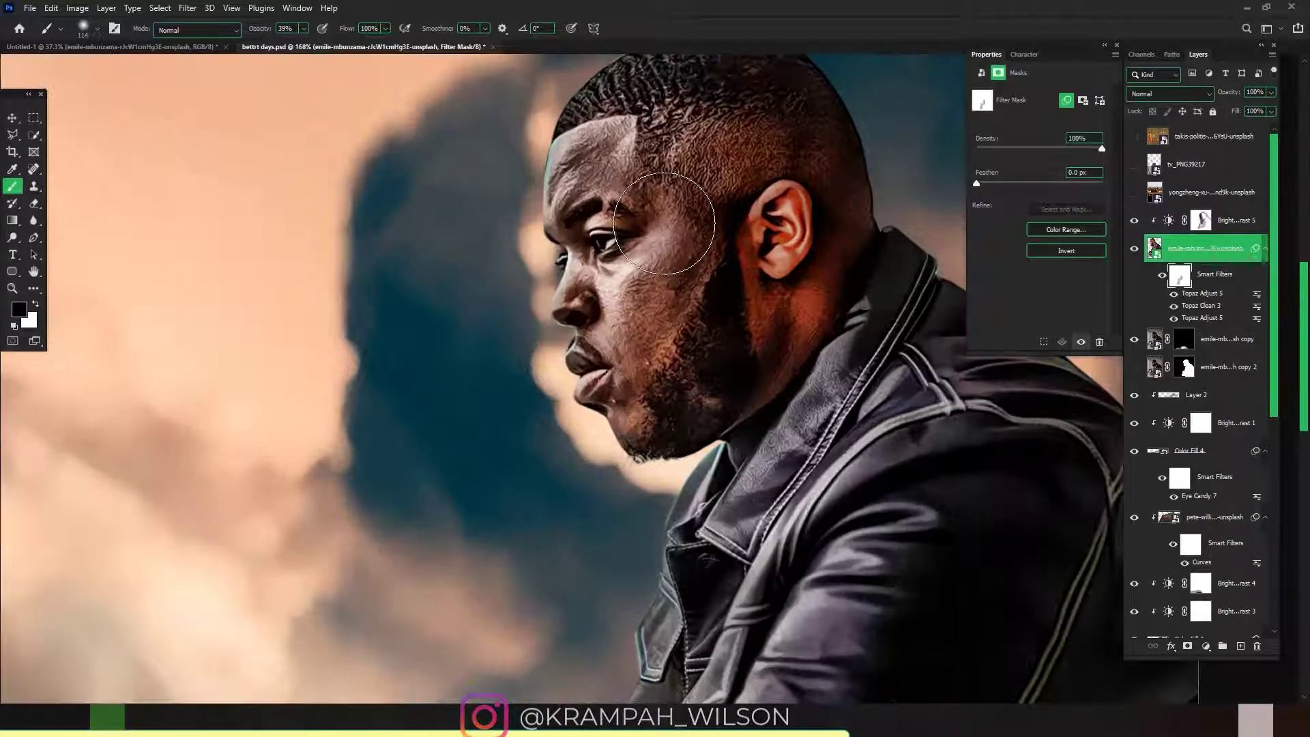
{"action": "mouse_move", "coordinate": [682, 280]}
{"action": "left_mouse_down"}
{"action": "mouse_move", "coordinate": [654, 402]}
{"action": "mouse_move", "coordinate": [598, 215]}
{"action": "mouse_move", "coordinate": [598, 158]}
{"action": "mouse_move", "coordinate": [693, 217]}
{"action": "mouse_move", "coordinate": [687, 398]}
{"action": "mouse_move", "coordinate": [619, 392]}
{"action": "mouse_move", "coordinate": [624, 376]}
{"action": "mouse_move", "coordinate": [583, 381]}
{"action": "left_mouse_up"}
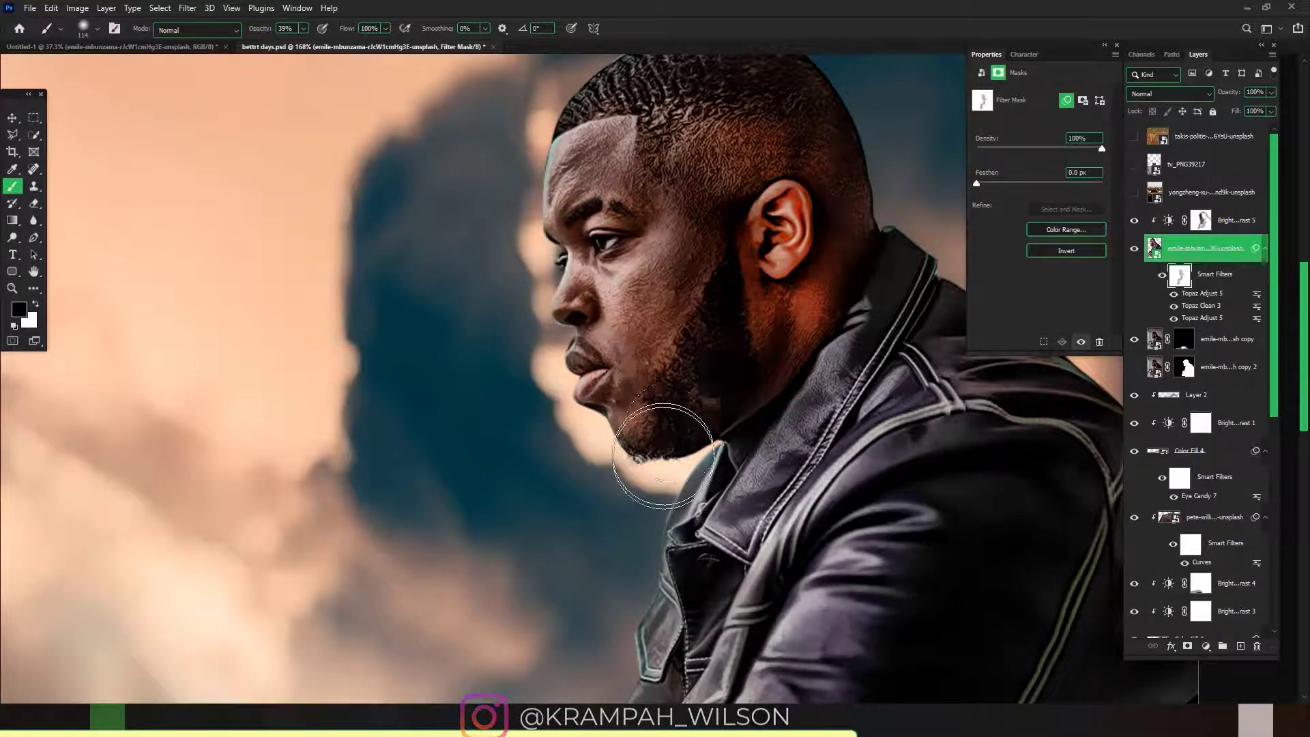
{"action": "scroll", "coordinate": [682, 423], "scroll_direction": "down", "scroll_amount": 2}
{"action": "mouse_move", "coordinate": [688, 518]}
{"action": "left_mouse_down"}
{"action": "mouse_move", "coordinate": [604, 577]}
{"action": "mouse_move", "coordinate": [756, 334]}
{"action": "mouse_move", "coordinate": [637, 358]}
{"action": "mouse_move", "coordinate": [587, 402]}
{"action": "left_mouse_up"}
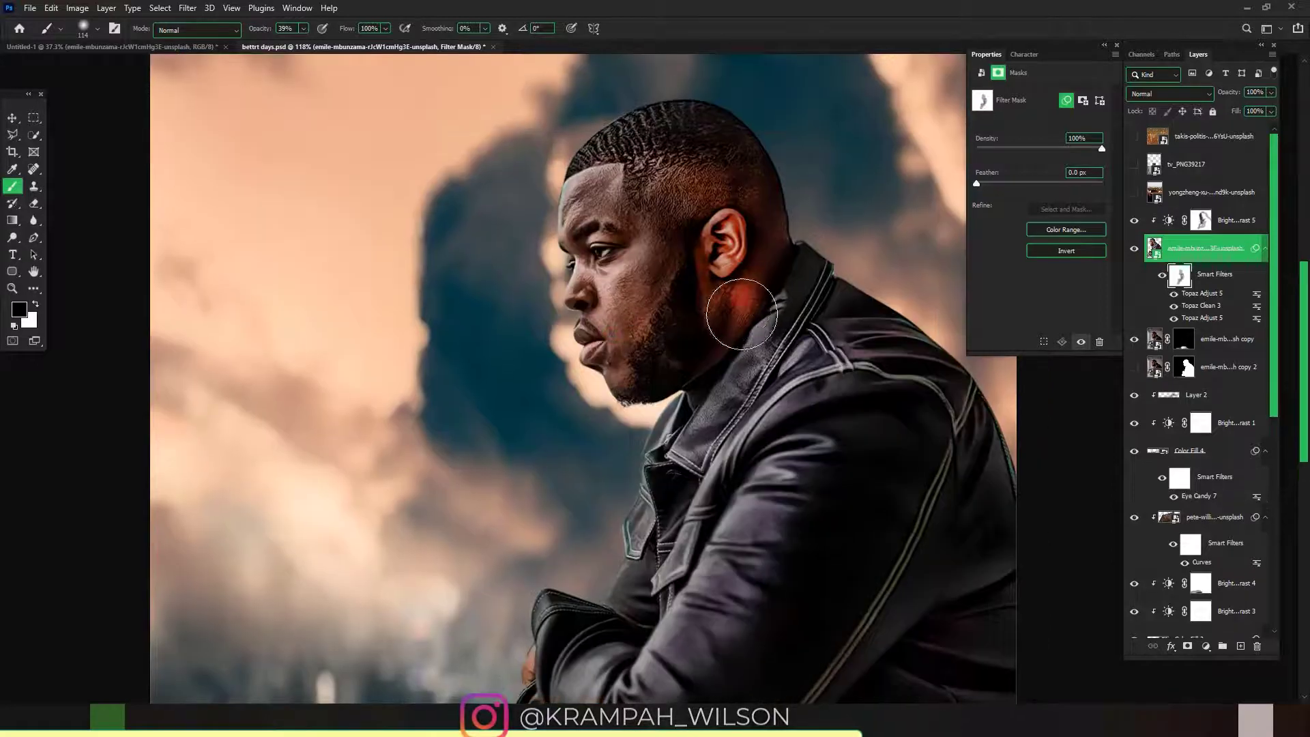
{"action": "mouse_move", "coordinate": [758, 277]}
{"action": "left_mouse_down"}
{"action": "mouse_move", "coordinate": [711, 393]}
{"action": "mouse_move", "coordinate": [696, 387]}
{"action": "mouse_move", "coordinate": [773, 289]}
{"action": "mouse_move", "coordinate": [776, 327]}
{"action": "mouse_move", "coordinate": [724, 385]}
{"action": "mouse_move", "coordinate": [584, 623]}
{"action": "mouse_move", "coordinate": [536, 629]}
{"action": "mouse_move", "coordinate": [655, 490]}
{"action": "left_mouse_up"}
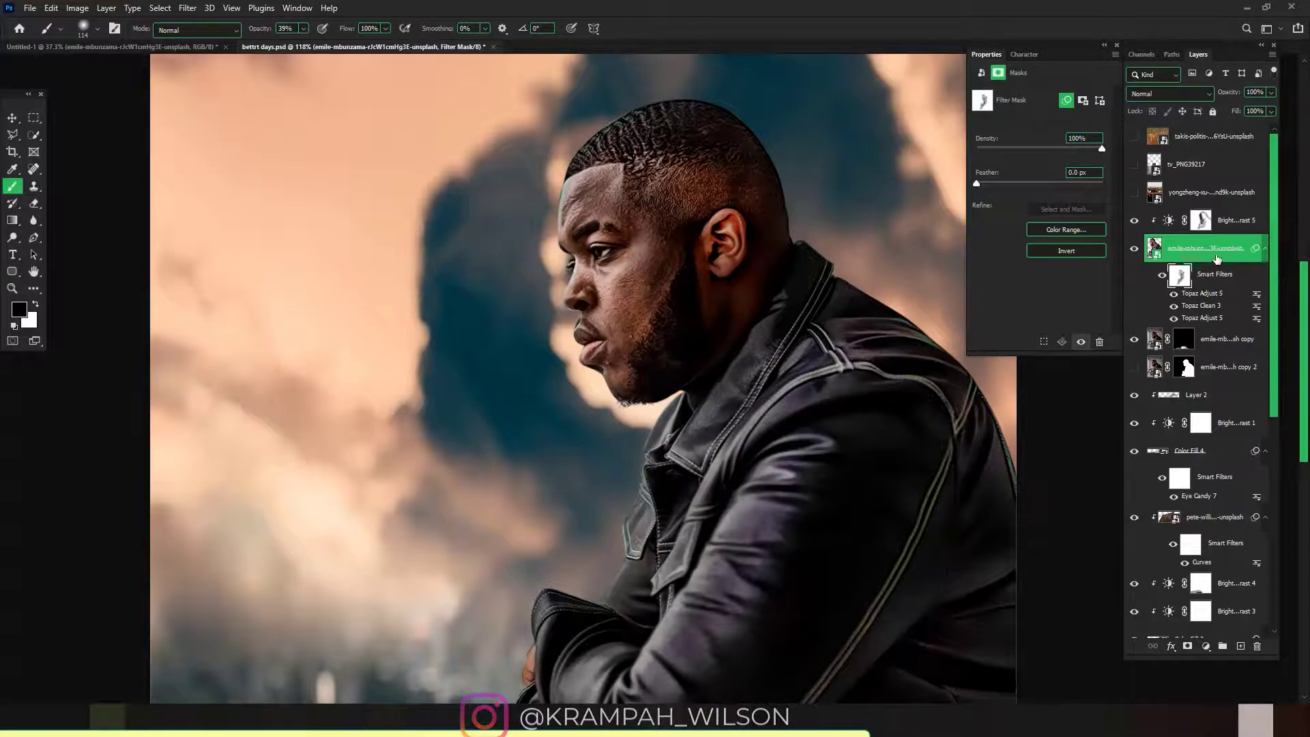
Rasterize the filtered man smart object and switch to the Smudge tool
{"action": "right_click", "coordinate": [1216, 258]}
{"action": "left_click", "coordinate": [1064, 374]}
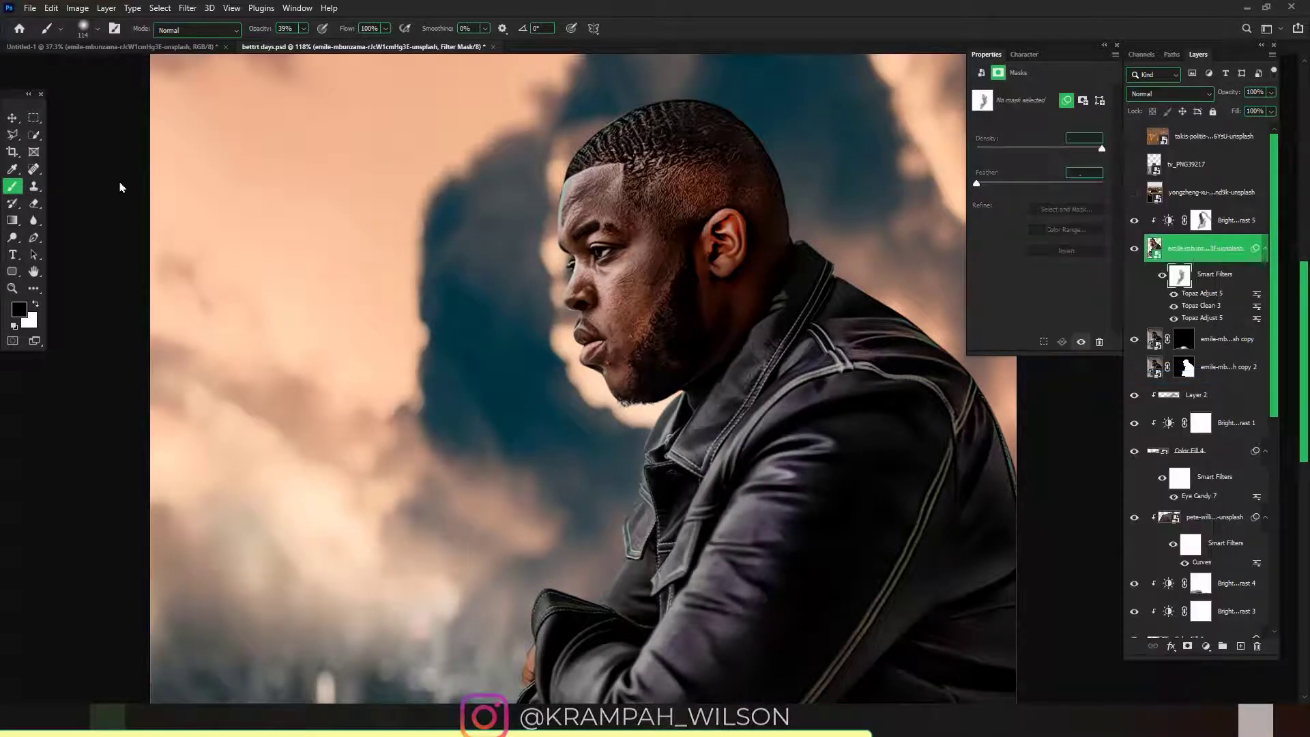
{"action": "right_click", "coordinate": [33, 223]}
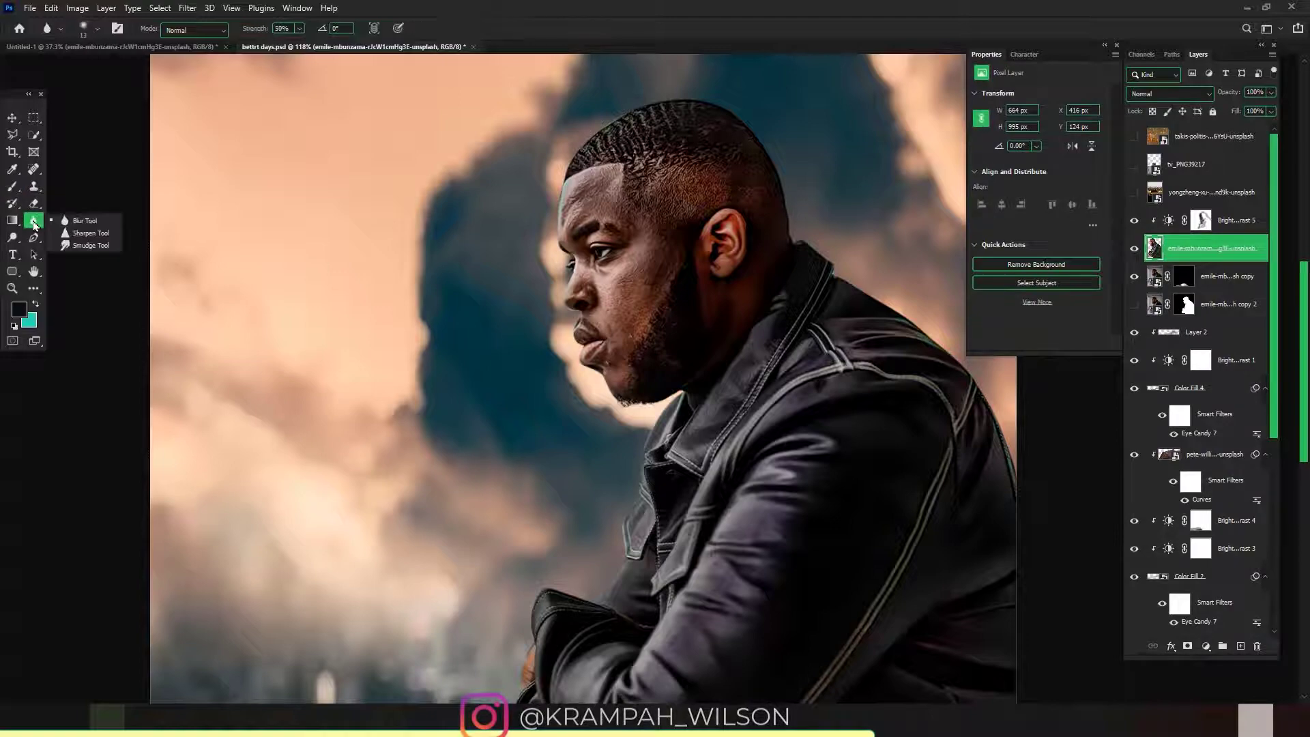
{"action": "left_click", "coordinate": [75, 247]}
Smudge the rough skin on the man's cheek and around the nose and mouth with an enlarged soft brush at 5% strength
{"action": "scroll", "coordinate": [467, 251], "scroll_direction": "up", "scroll_amount": 7}
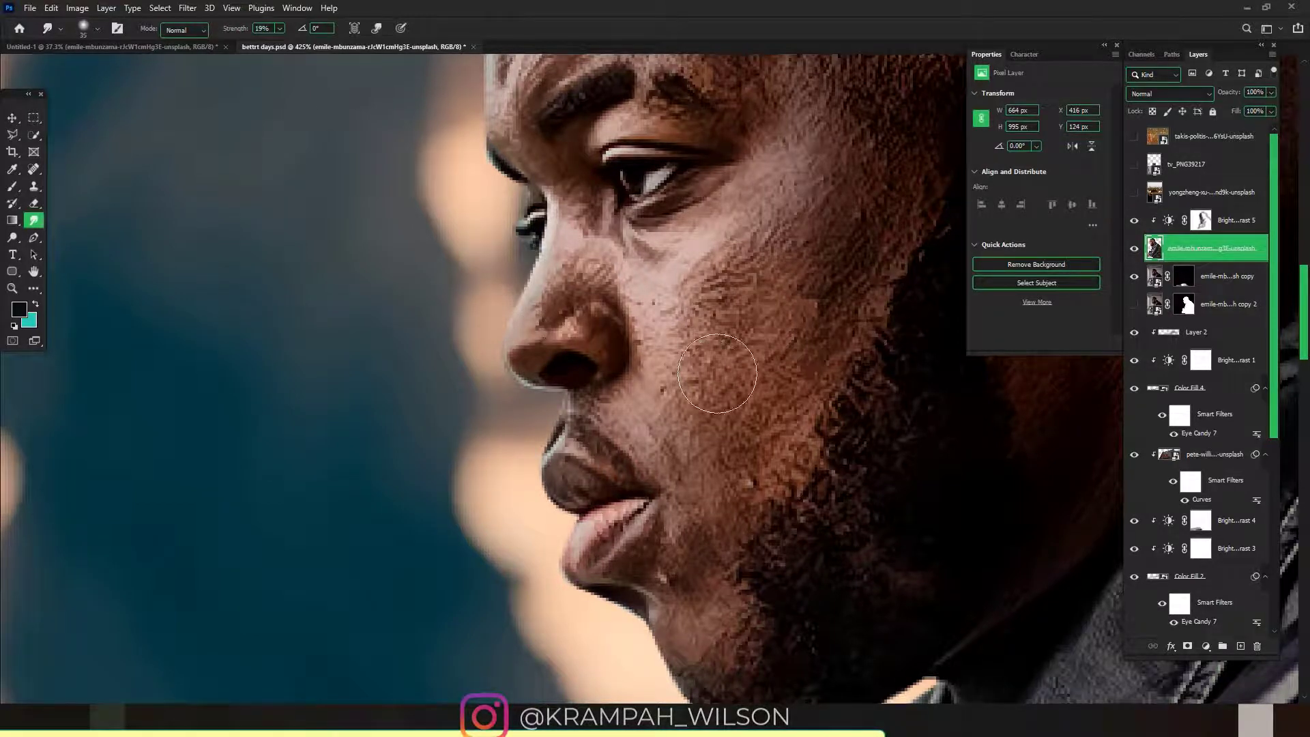
{"action": "mouse_move", "coordinate": [717, 373]}
{"action": "left_mouse_down"}
{"action": "mouse_move", "coordinate": [723, 355]}
{"action": "mouse_move", "coordinate": [713, 409]}
{"action": "mouse_move", "coordinate": [730, 410]}
{"action": "mouse_move", "coordinate": [716, 423]}
{"action": "left_mouse_up"}
{"action": "key", "text": "bracketright"}
{"action": "mouse_move", "coordinate": [771, 372]}
{"action": "left_mouse_down"}
{"action": "mouse_move", "coordinate": [748, 336]}
{"action": "mouse_move", "coordinate": [800, 251]}
{"action": "mouse_move", "coordinate": [730, 395]}
{"action": "mouse_move", "coordinate": [758, 430]}
{"action": "mouse_move", "coordinate": [754, 403]}
{"action": "mouse_move", "coordinate": [674, 380]}
{"action": "mouse_move", "coordinate": [679, 463]}
{"action": "mouse_move", "coordinate": [713, 501]}
{"action": "mouse_move", "coordinate": [698, 613]}
{"action": "mouse_move", "coordinate": [731, 439]}
{"action": "mouse_move", "coordinate": [819, 254]}
{"action": "mouse_move", "coordinate": [840, 278]}
{"action": "mouse_move", "coordinate": [821, 335]}
{"action": "mouse_move", "coordinate": [743, 252]}
{"action": "mouse_move", "coordinate": [683, 328]}
{"action": "mouse_move", "coordinate": [690, 336]}
{"action": "mouse_move", "coordinate": [778, 228]}
{"action": "mouse_move", "coordinate": [856, 218]}
{"action": "mouse_move", "coordinate": [796, 135]}
{"action": "left_mouse_up"}
{"action": "mouse_move", "coordinate": [635, 550]}
{"action": "left_mouse_down"}
{"action": "mouse_move", "coordinate": [630, 426]}
{"action": "mouse_move", "coordinate": [595, 409]}
{"action": "mouse_move", "coordinate": [584, 342]}
{"action": "mouse_move", "coordinate": [546, 303]}
{"action": "mouse_move", "coordinate": [576, 304]}
{"action": "left_mouse_up"}
{"action": "left_click_drag", "start_coordinate": [687, 462], "coordinate": [623, 703]}
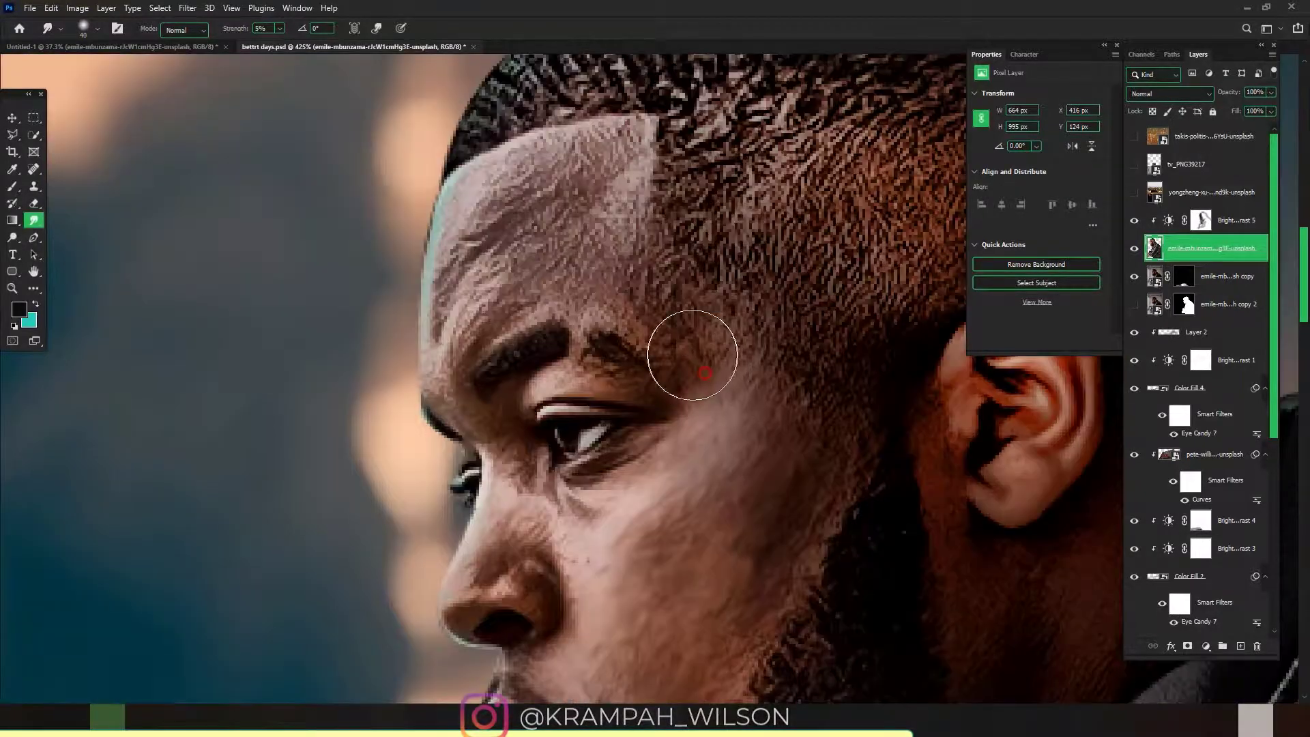
Smooth the skin on the man's forehead and temple with the Smudge tool at 5% strength
{"action": "mouse_move", "coordinate": [628, 307]}
{"action": "left_mouse_down"}
{"action": "mouse_move", "coordinate": [615, 157]}
{"action": "mouse_move", "coordinate": [587, 147]}
{"action": "mouse_move", "coordinate": [481, 174]}
{"action": "mouse_move", "coordinate": [449, 284]}
{"action": "mouse_move", "coordinate": [471, 304]}
{"action": "mouse_move", "coordinate": [535, 307]}
{"action": "mouse_move", "coordinate": [546, 239]}
{"action": "mouse_move", "coordinate": [553, 321]}
{"action": "mouse_move", "coordinate": [443, 307]}
{"action": "mouse_move", "coordinate": [423, 355]}
{"action": "mouse_move", "coordinate": [499, 427]}
{"action": "mouse_move", "coordinate": [505, 477]}
{"action": "mouse_move", "coordinate": [594, 383]}
{"action": "mouse_move", "coordinate": [621, 486]}
{"action": "mouse_move", "coordinate": [498, 541]}
{"action": "mouse_move", "coordinate": [595, 551]}
{"action": "left_mouse_up"}
{"action": "scroll", "coordinate": [622, 473], "scroll_direction": "down", "scroll_amount": 2}
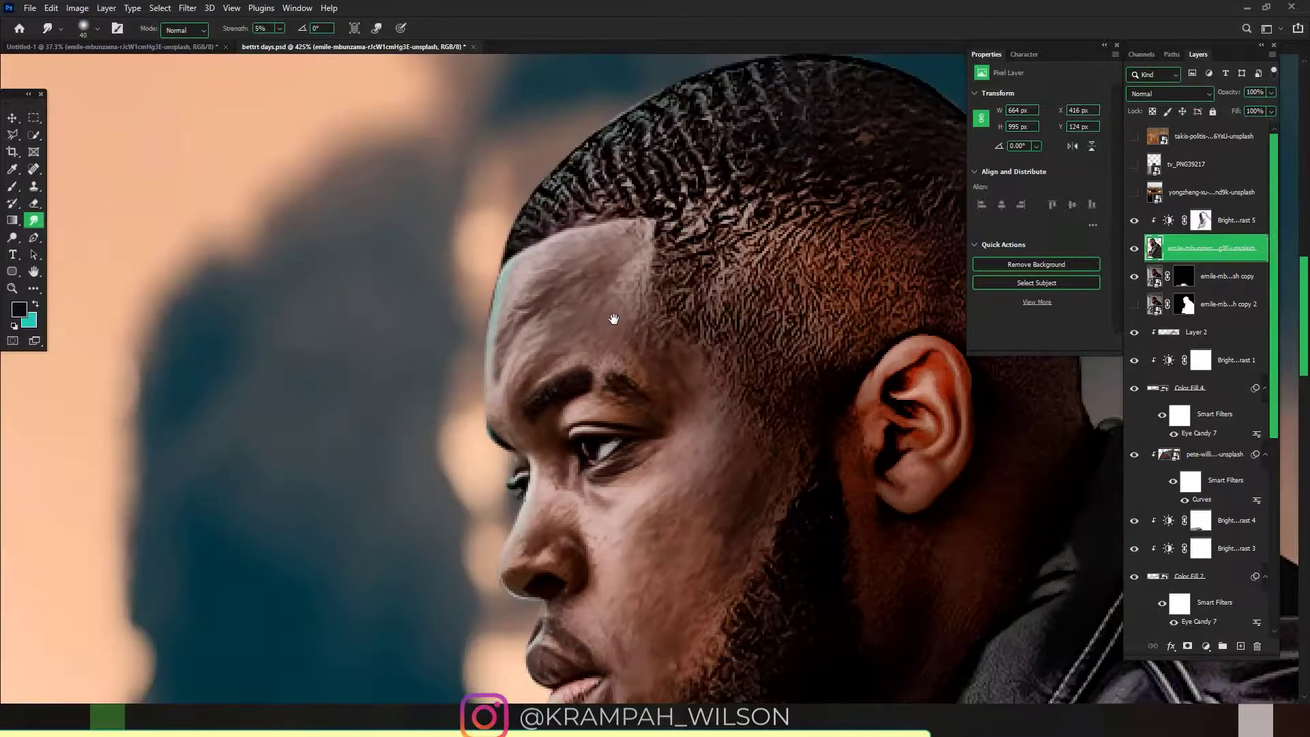
{"action": "scroll", "coordinate": [613, 321], "scroll_direction": "down", "scroll_amount": 3}
{"action": "mouse_move", "coordinate": [621, 444]}
{"action": "left_mouse_down"}
{"action": "mouse_move", "coordinate": [670, 412]}
{"action": "mouse_move", "coordinate": [670, 447]}
{"action": "mouse_move", "coordinate": [614, 535]}
{"action": "left_mouse_up"}
{"action": "scroll", "coordinate": [771, 518], "scroll_direction": "down", "scroll_amount": 2}
{"action": "scroll", "coordinate": [800, 504], "scroll_direction": "up", "scroll_amount": 1}
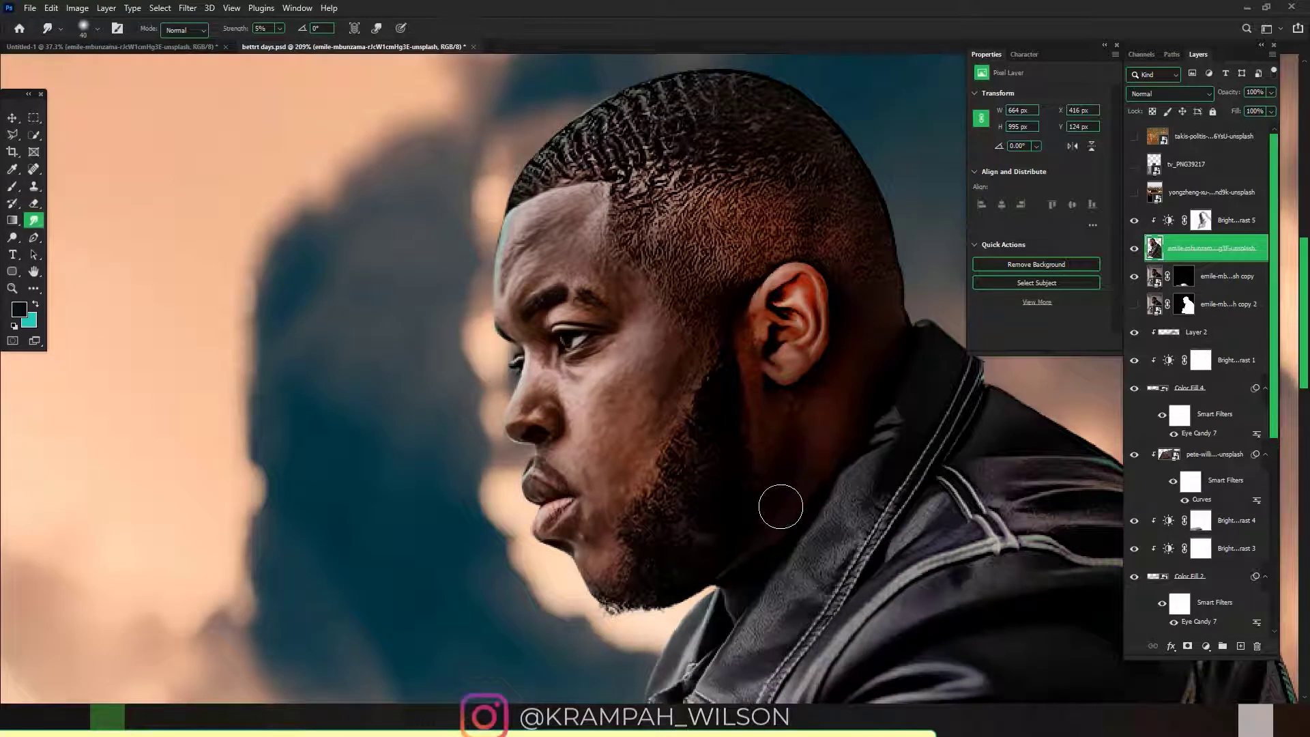
Smooth the skin on the man's neck and ear with the Smudge tool at 5% strength
{"action": "left_click_drag", "start_coordinate": [813, 445], "coordinate": [824, 434]}
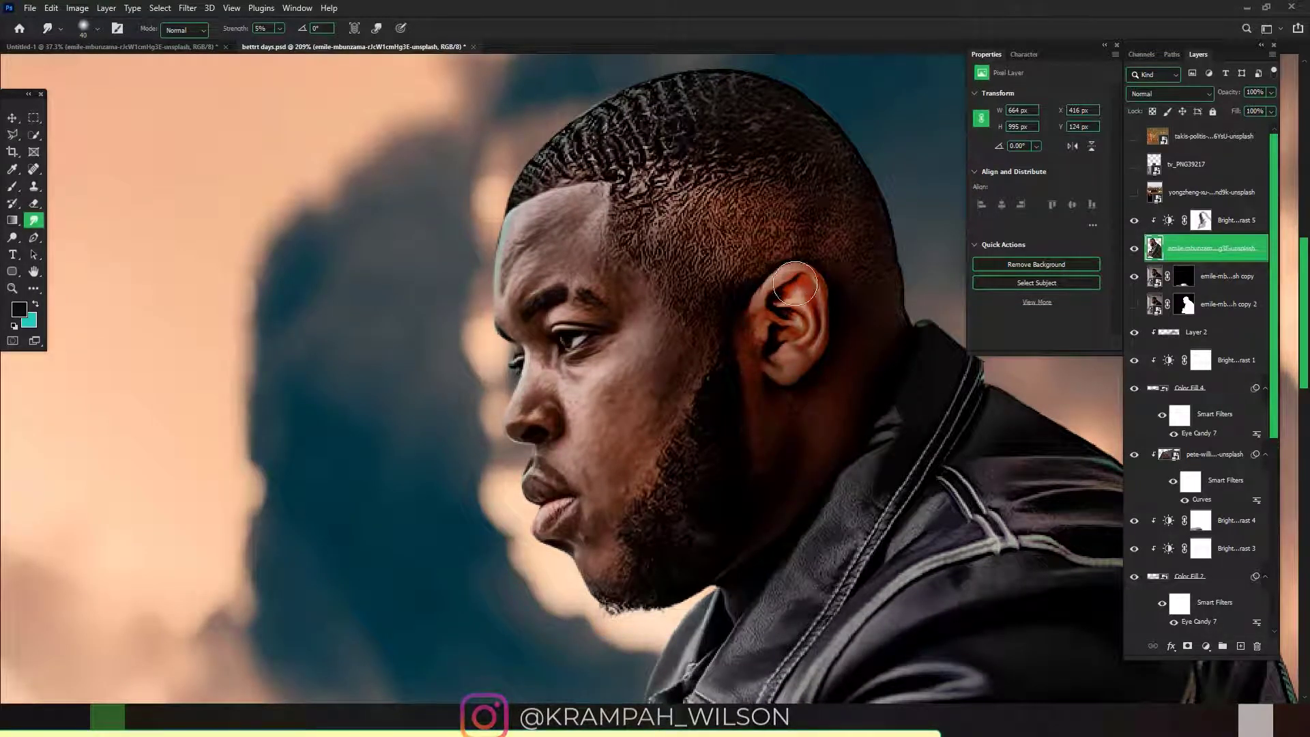
{"action": "left_click_drag", "start_coordinate": [812, 310], "coordinate": [791, 363]}
{"action": "scroll", "coordinate": [666, 437], "scroll_direction": "down", "scroll_amount": 4}
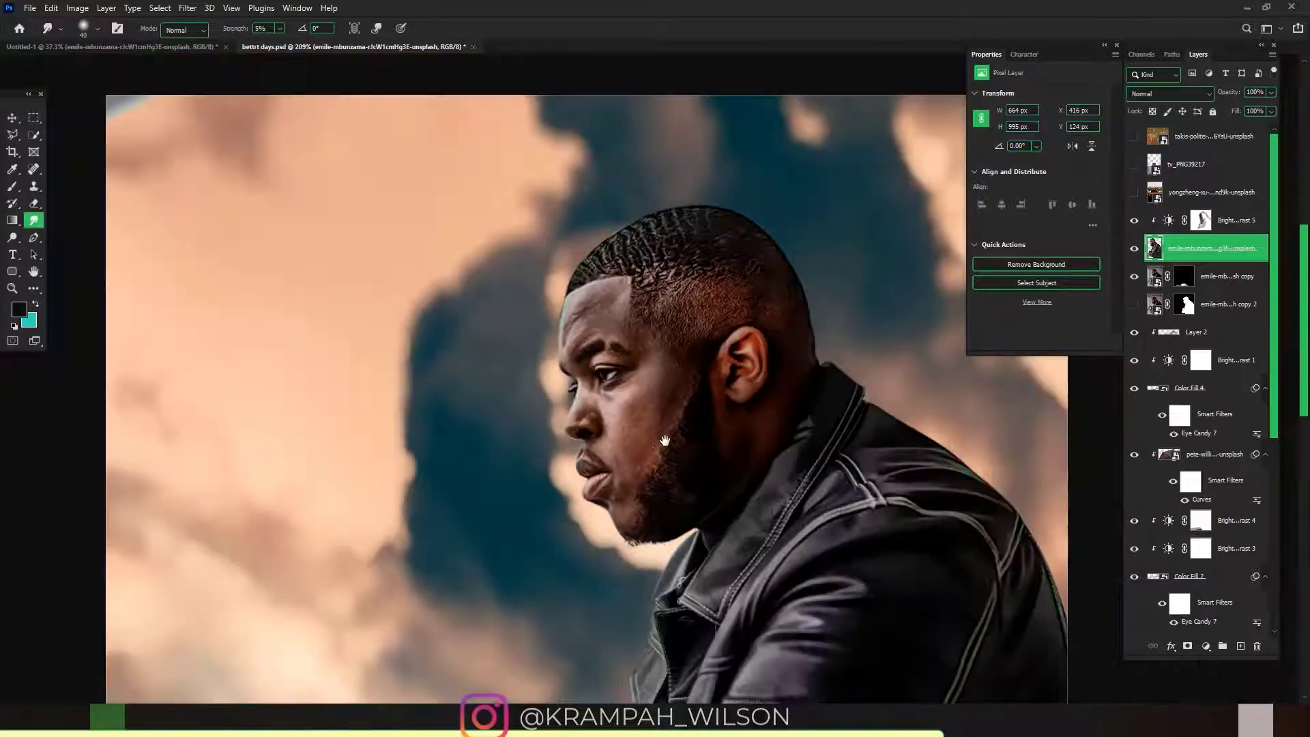
{"action": "scroll", "coordinate": [639, 336], "scroll_direction": "up", "scroll_amount": 1}
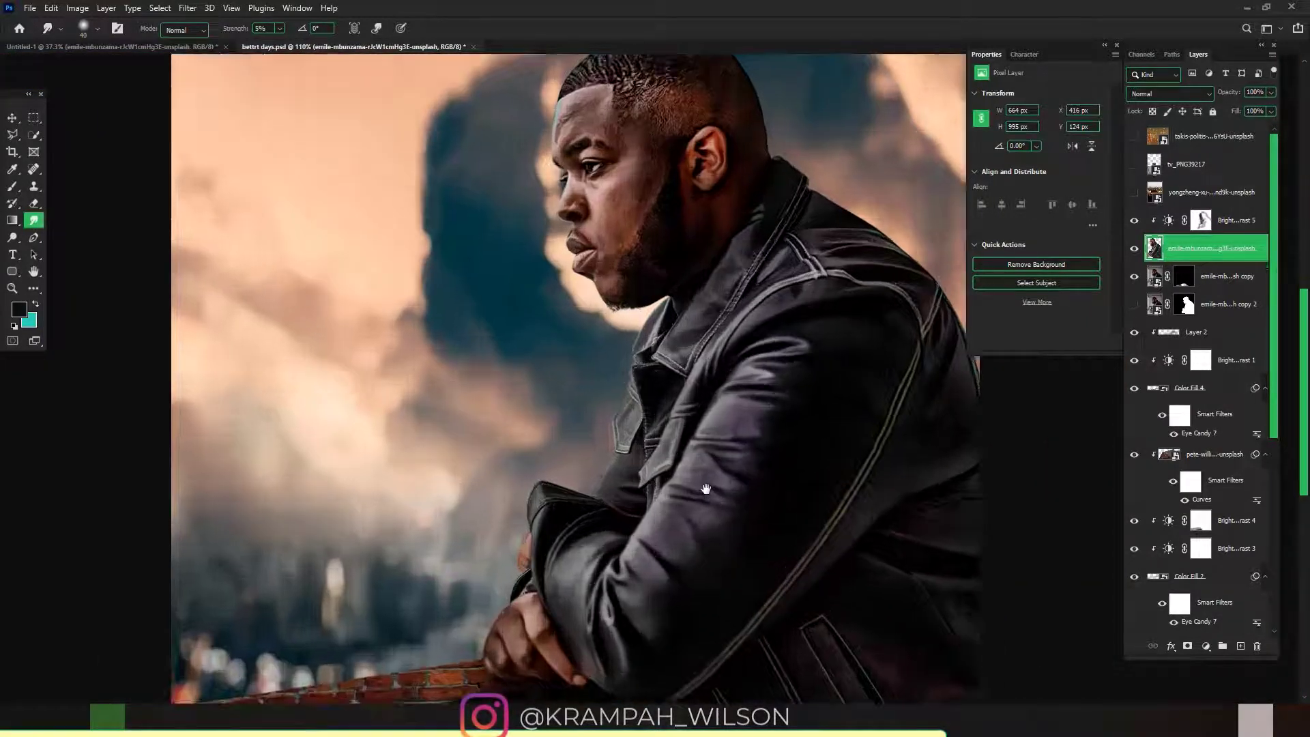
{"action": "scroll", "coordinate": [652, 435], "scroll_direction": "down", "scroll_amount": 2}
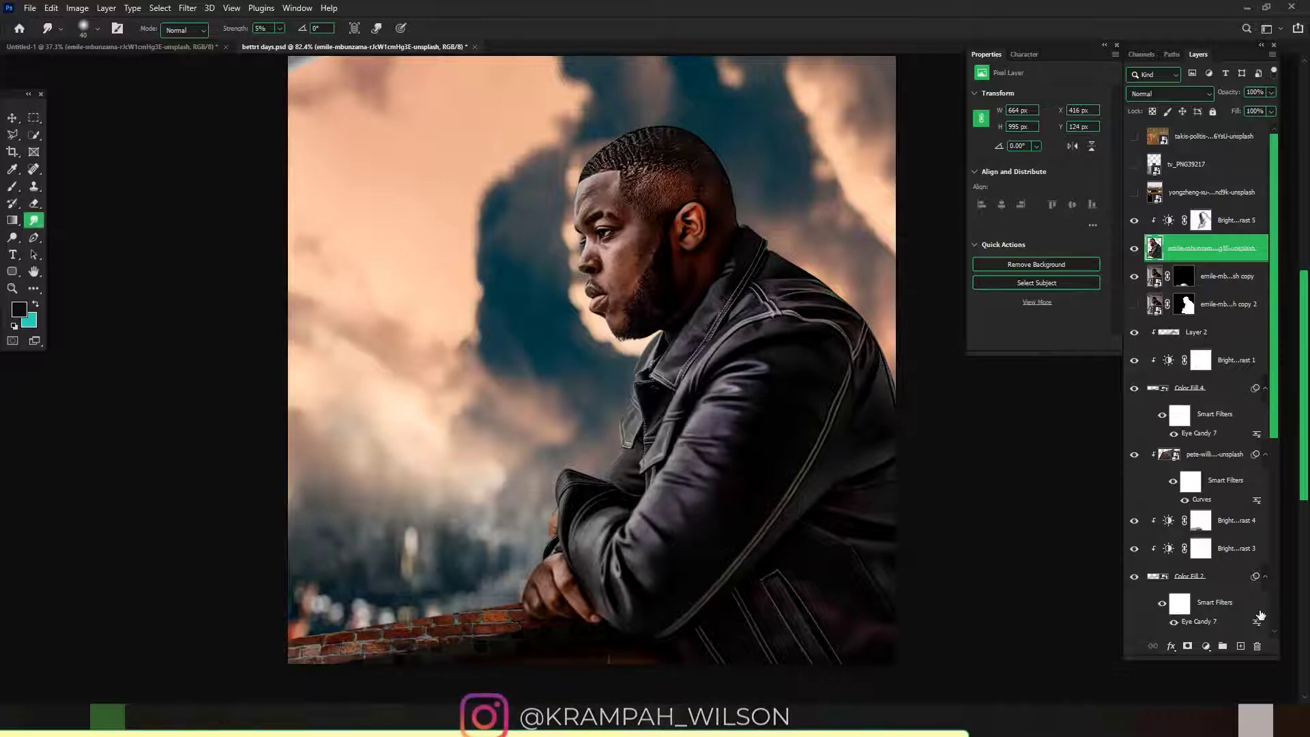
Add a clipped Exposure adjustment of +1.67 above the man's Brightness/Contrast layer and invert its mask to black
{"action": "left_click", "coordinate": [1207, 648]}
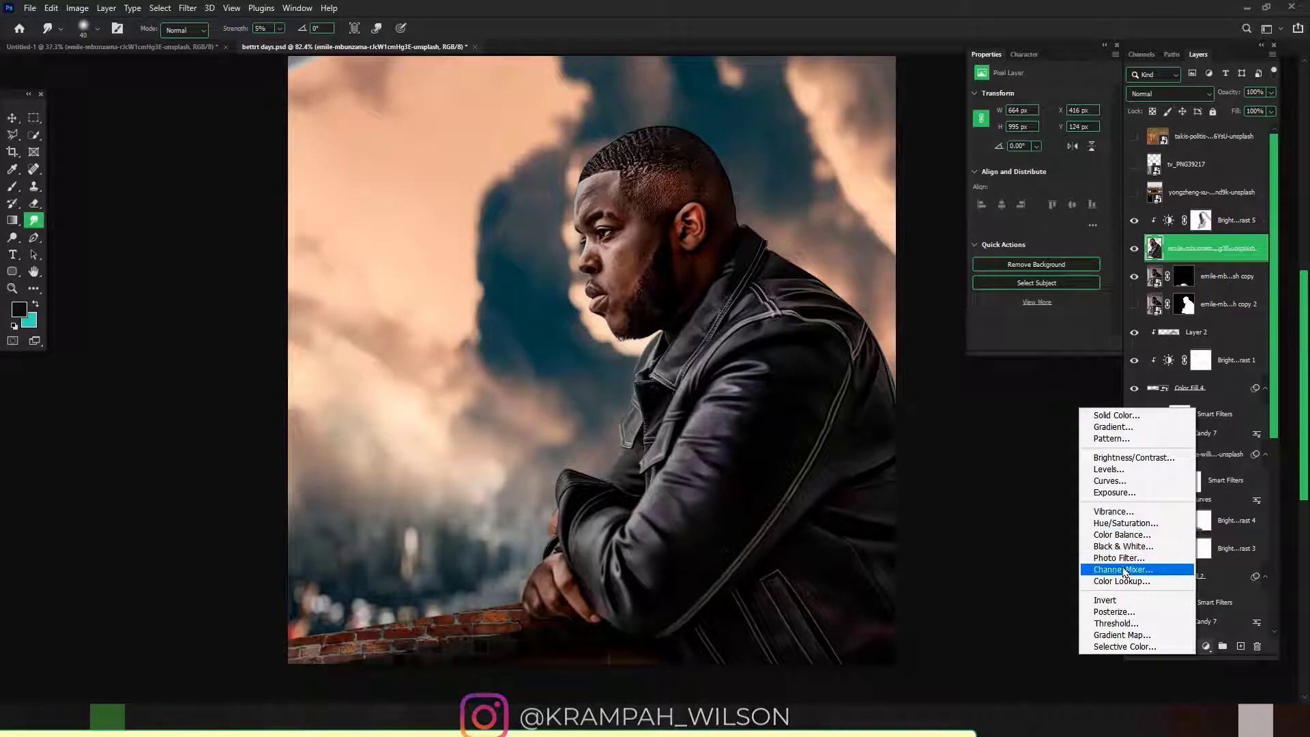
{"action": "left_click", "coordinate": [1114, 492]}
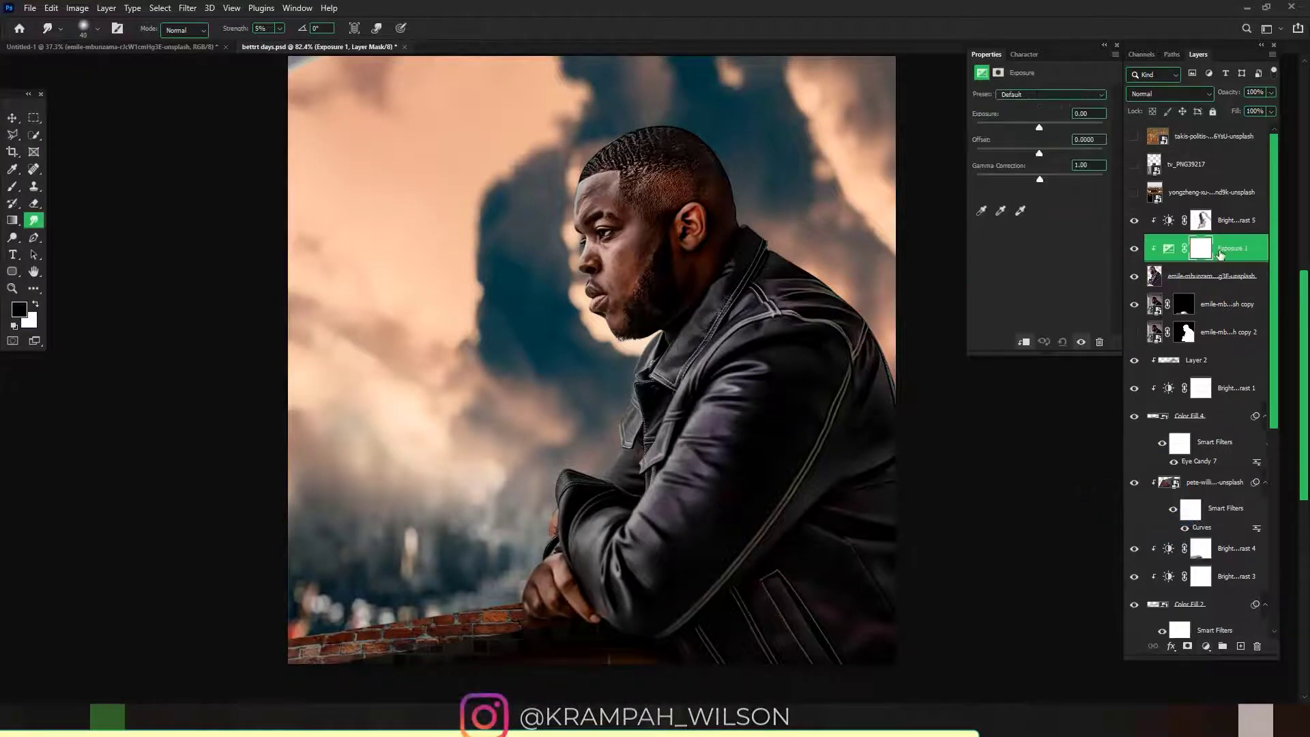
{"action": "left_click_drag", "start_coordinate": [1218, 252], "coordinate": [1221, 208]}
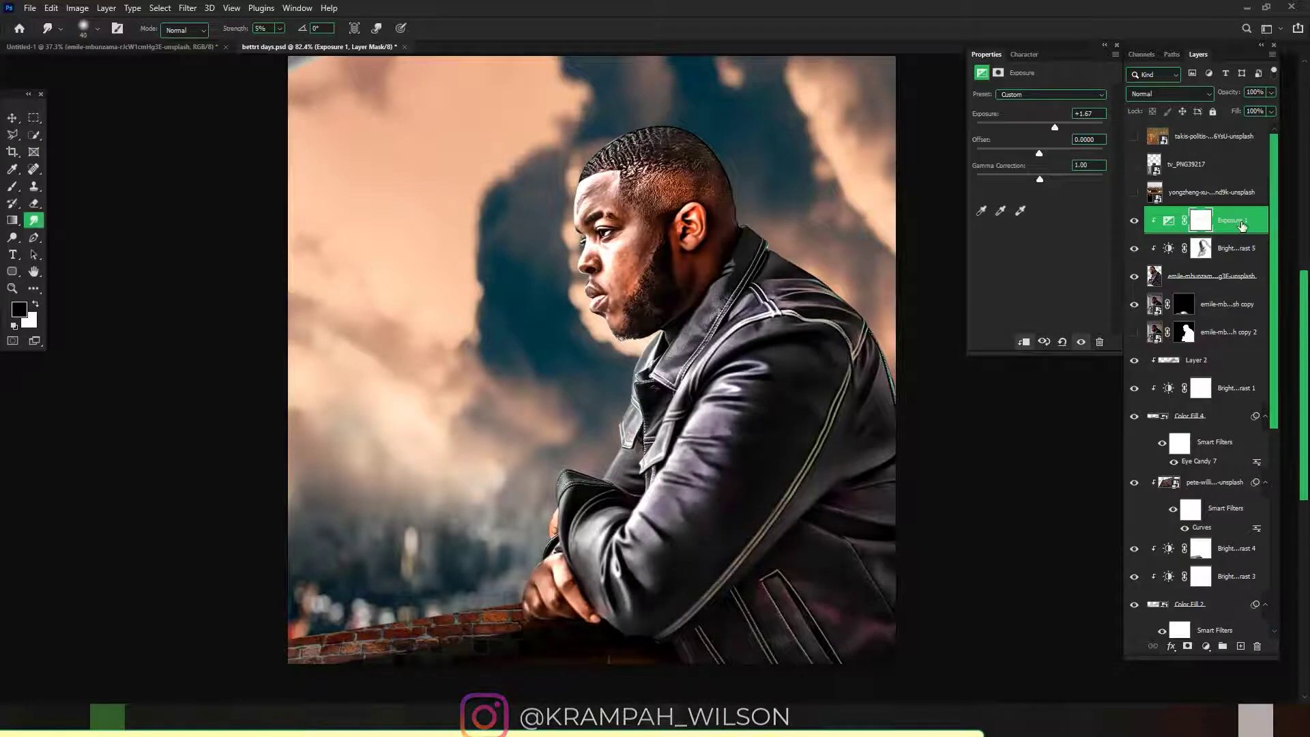
{"action": "key", "text": "ctrl+i"}
Paint white at 39% opacity on the Exposure mask over the man's face and ear to bring out the highlights
{"action": "scroll", "coordinate": [781, 239], "scroll_direction": "up", "scroll_amount": 5}
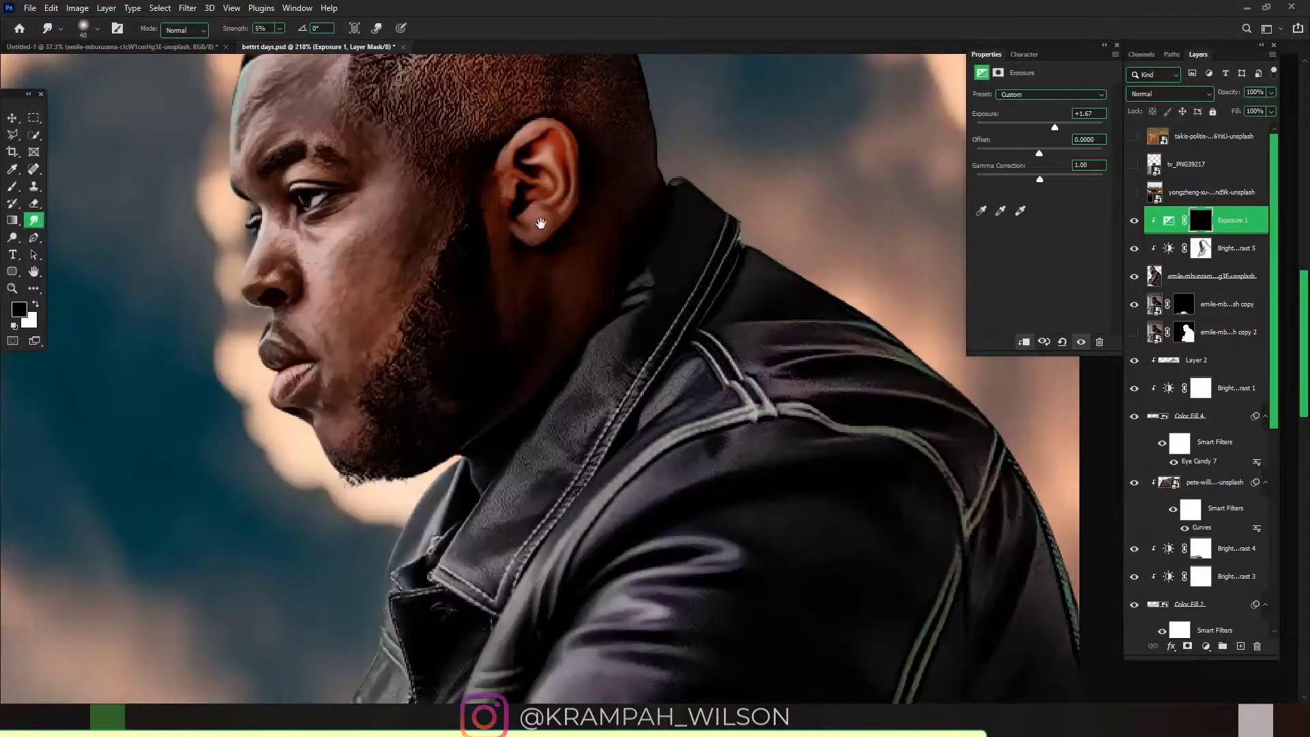
{"action": "left_click_drag", "start_coordinate": [468, 285], "coordinate": [676, 325]}
{"action": "key", "text": "x"}
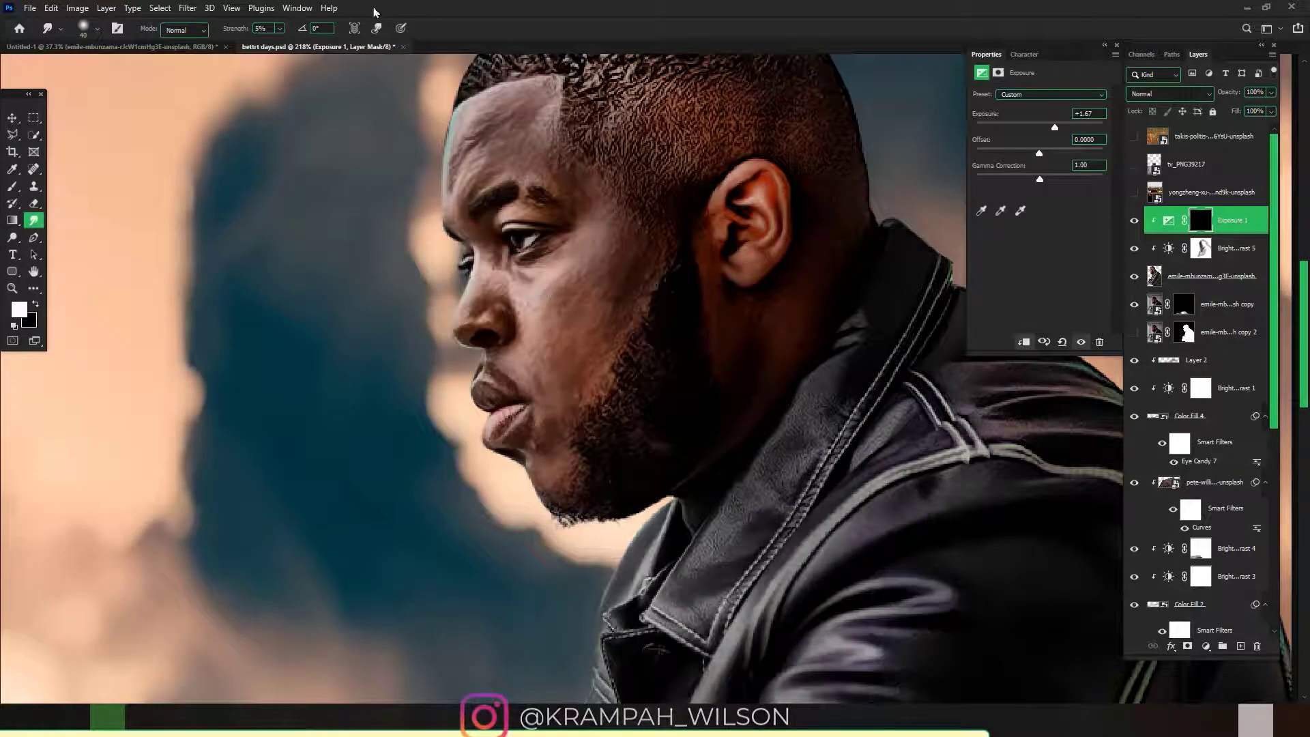
{"action": "left_click", "coordinate": [12, 186]}
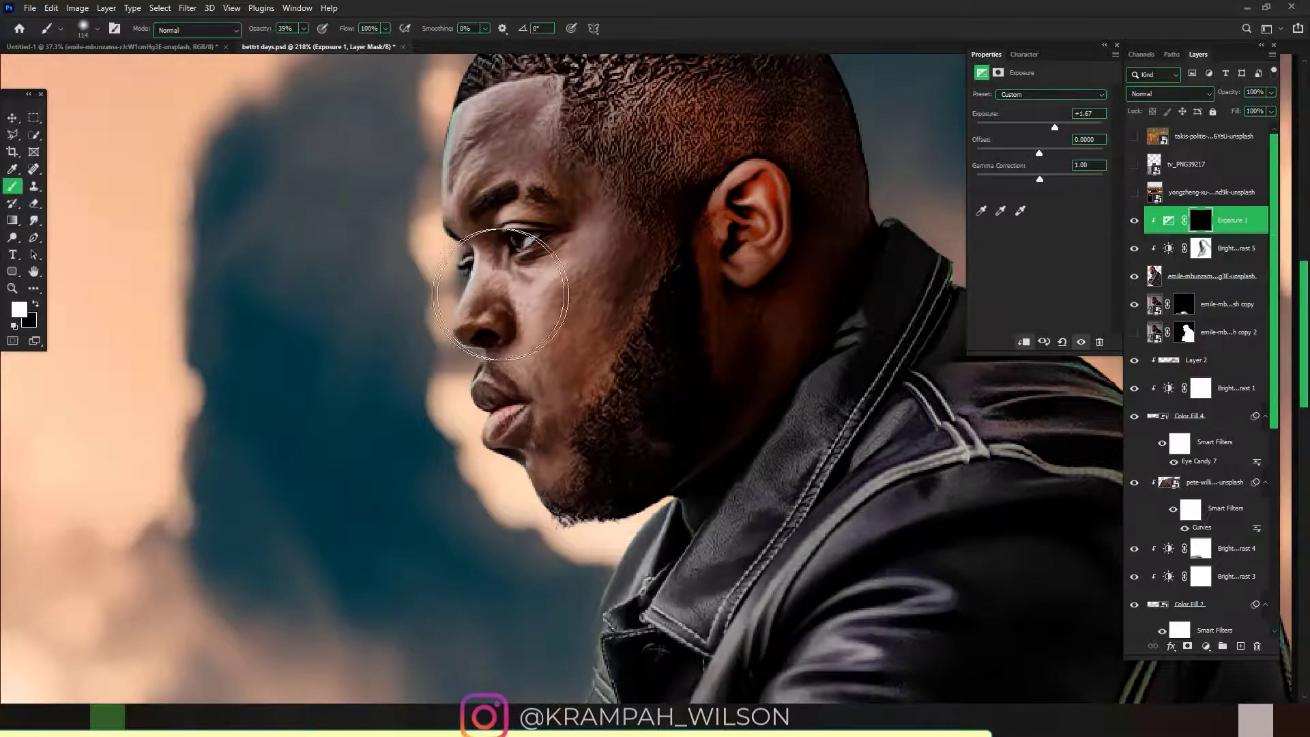
{"action": "mouse_move", "coordinate": [522, 403]}
{"action": "left_mouse_down"}
{"action": "mouse_move", "coordinate": [544, 282]}
{"action": "mouse_move", "coordinate": [450, 197]}
{"action": "mouse_move", "coordinate": [434, 219]}
{"action": "mouse_move", "coordinate": [538, 532]}
{"action": "mouse_move", "coordinate": [735, 377]}
{"action": "mouse_move", "coordinate": [848, 234]}
{"action": "left_mouse_up"}
{"action": "scroll", "coordinate": [724, 343], "scroll_direction": "down", "scroll_amount": 3}
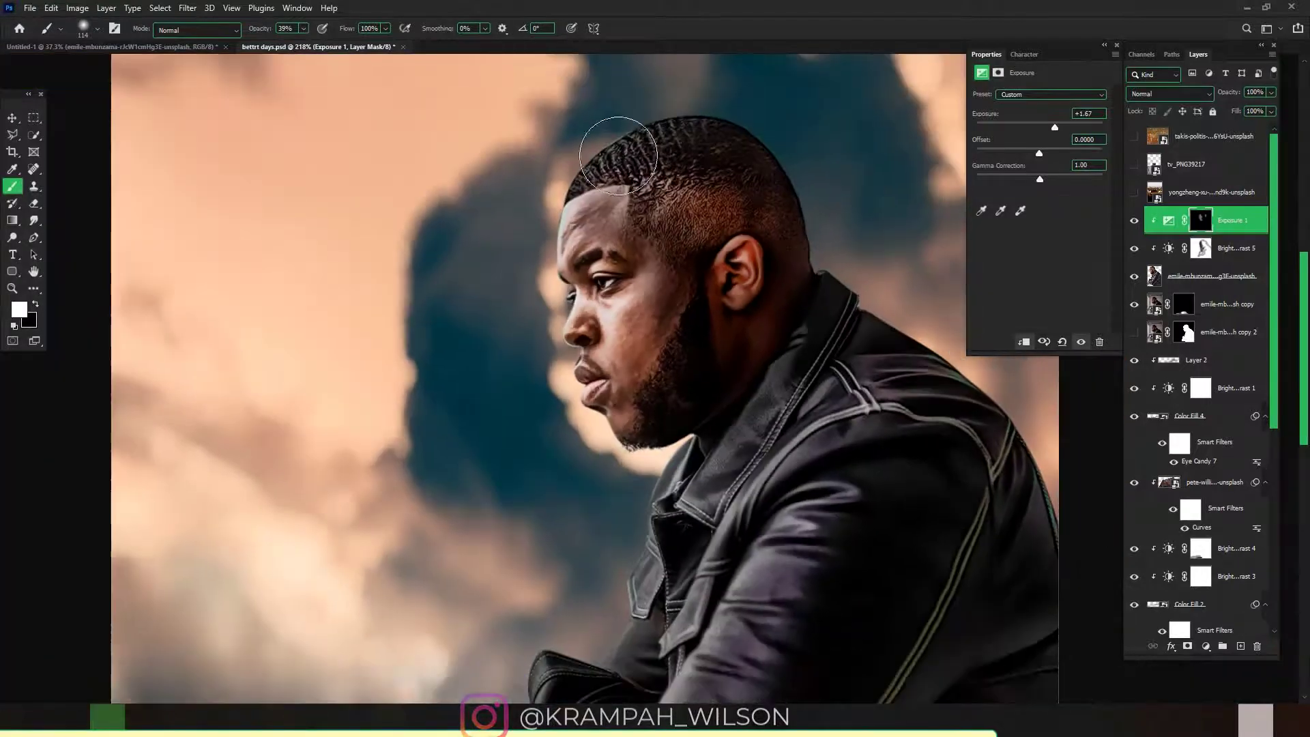
Paint white at 39% opacity on the Exposure mask along the jacket's shoulder and sleeve and over the hands
{"action": "scroll", "coordinate": [699, 551], "scroll_direction": "down", "scroll_amount": 2}
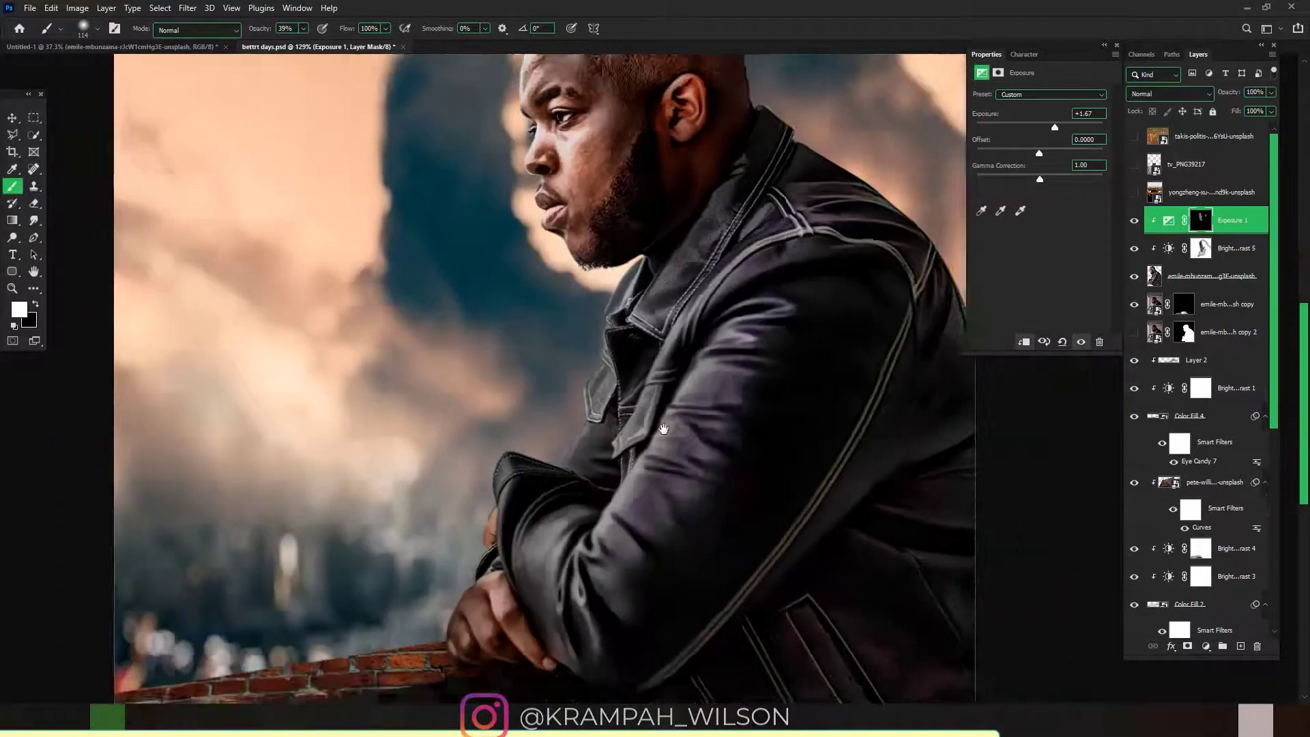
{"action": "mouse_move", "coordinate": [632, 437]}
{"action": "left_mouse_down"}
{"action": "mouse_move", "coordinate": [533, 563]}
{"action": "mouse_move", "coordinate": [482, 575]}
{"action": "mouse_move", "coordinate": [615, 383]}
{"action": "mouse_move", "coordinate": [635, 299]}
{"action": "mouse_move", "coordinate": [677, 266]}
{"action": "mouse_move", "coordinate": [790, 205]}
{"action": "mouse_move", "coordinate": [893, 284]}
{"action": "left_mouse_up"}
{"action": "left_click_drag", "start_coordinate": [559, 549], "coordinate": [476, 588]}
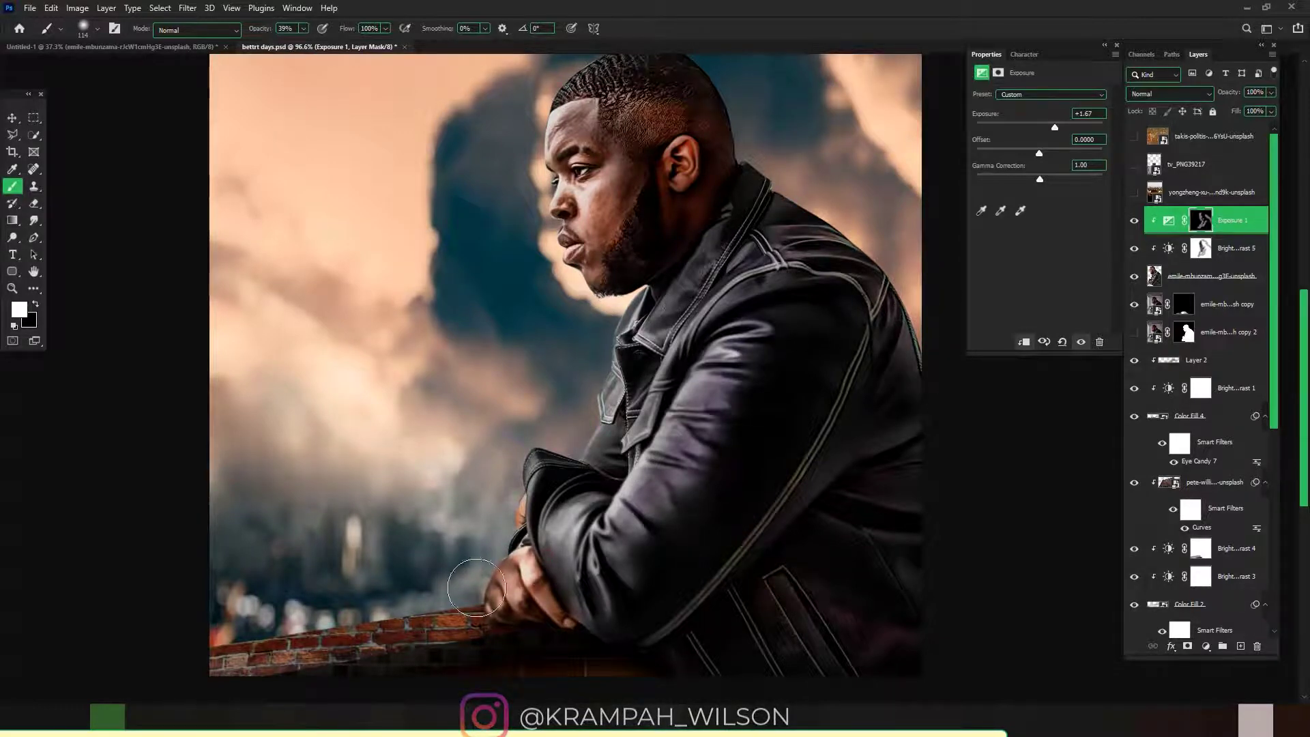
{"action": "scroll", "coordinate": [572, 424], "scroll_direction": "down", "scroll_amount": 3}
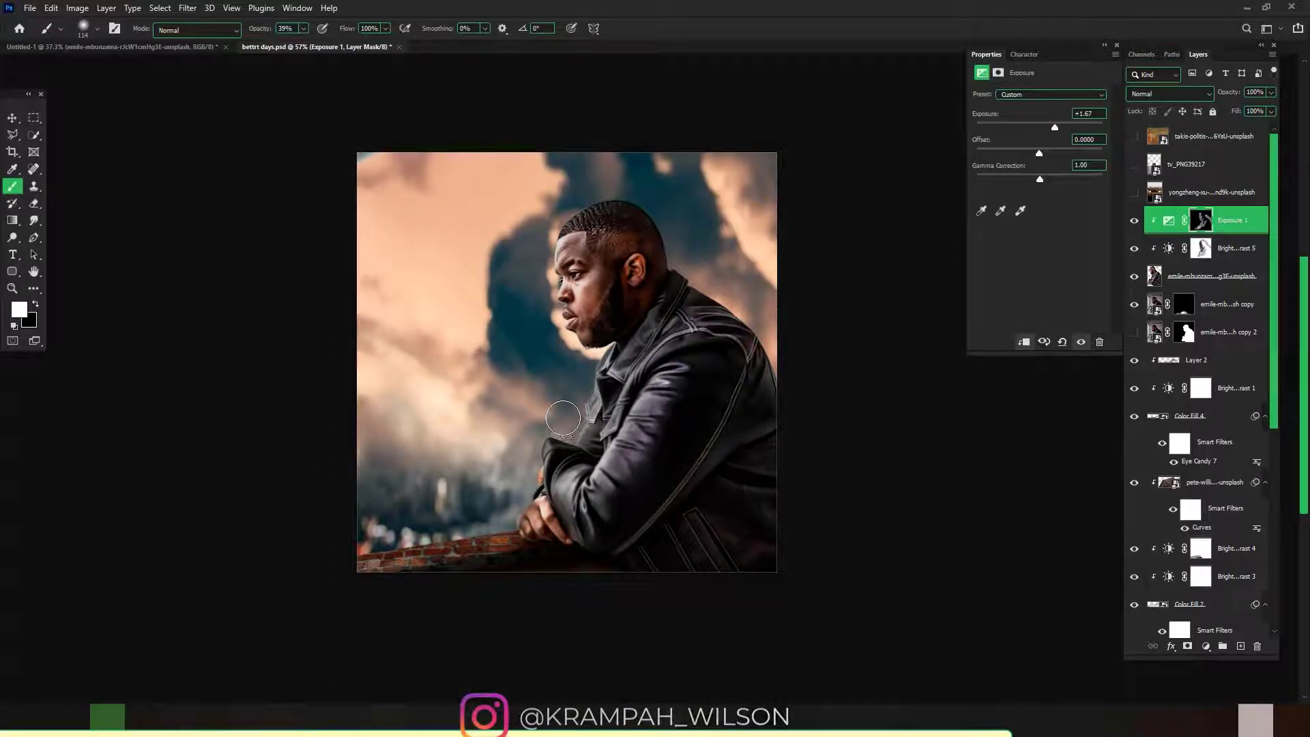
Reduce the opacity of the Lenscare smart filter on the skyline background to 78%
{"action": "scroll", "coordinate": [1165, 467], "scroll_direction": "down", "scroll_amount": 8}
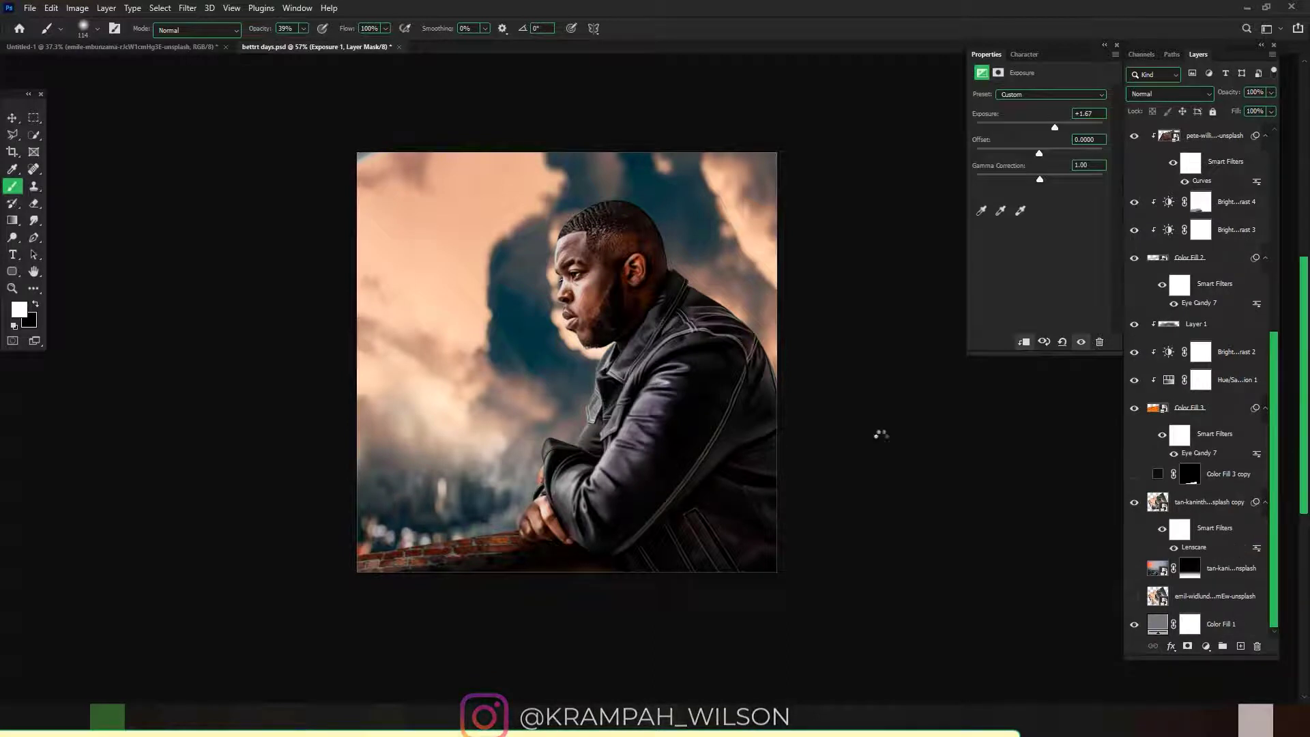
{"action": "double_click", "coordinate": [1257, 547]}
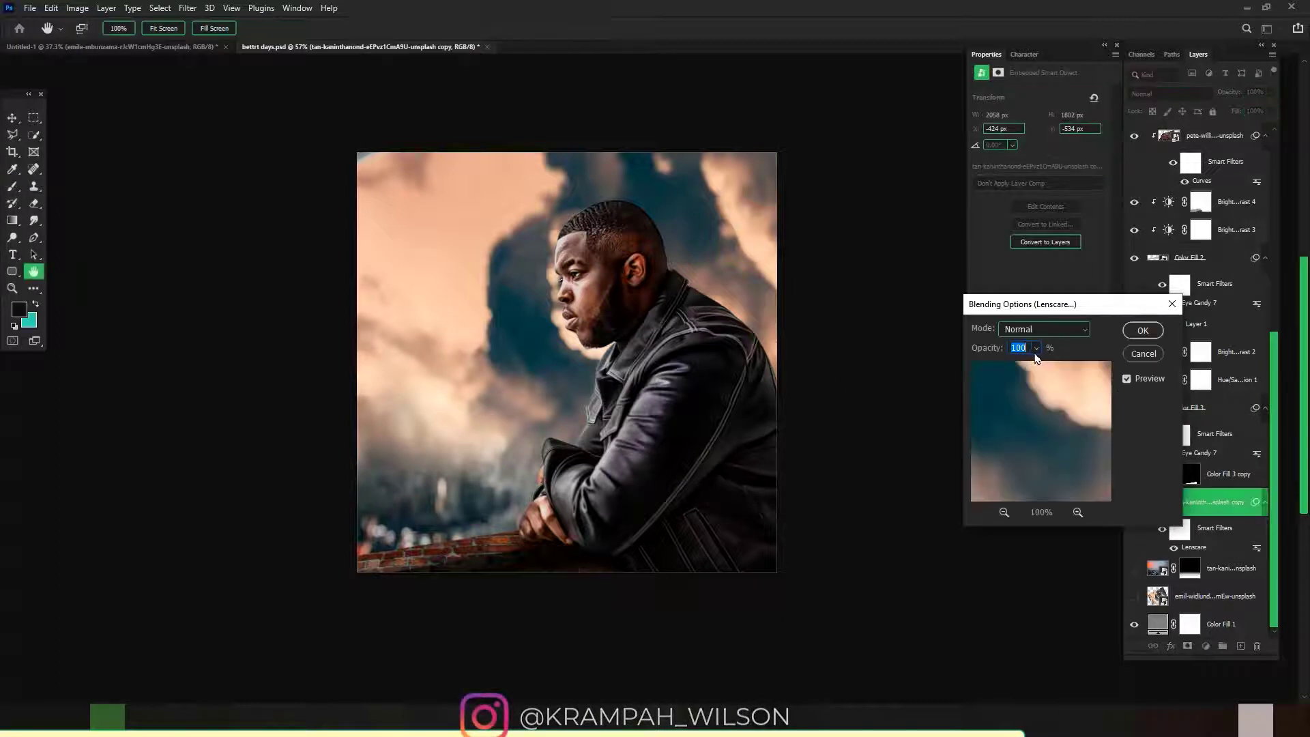
{"action": "left_click", "coordinate": [1035, 348]}
{"action": "left_click", "coordinate": [1010, 366]}
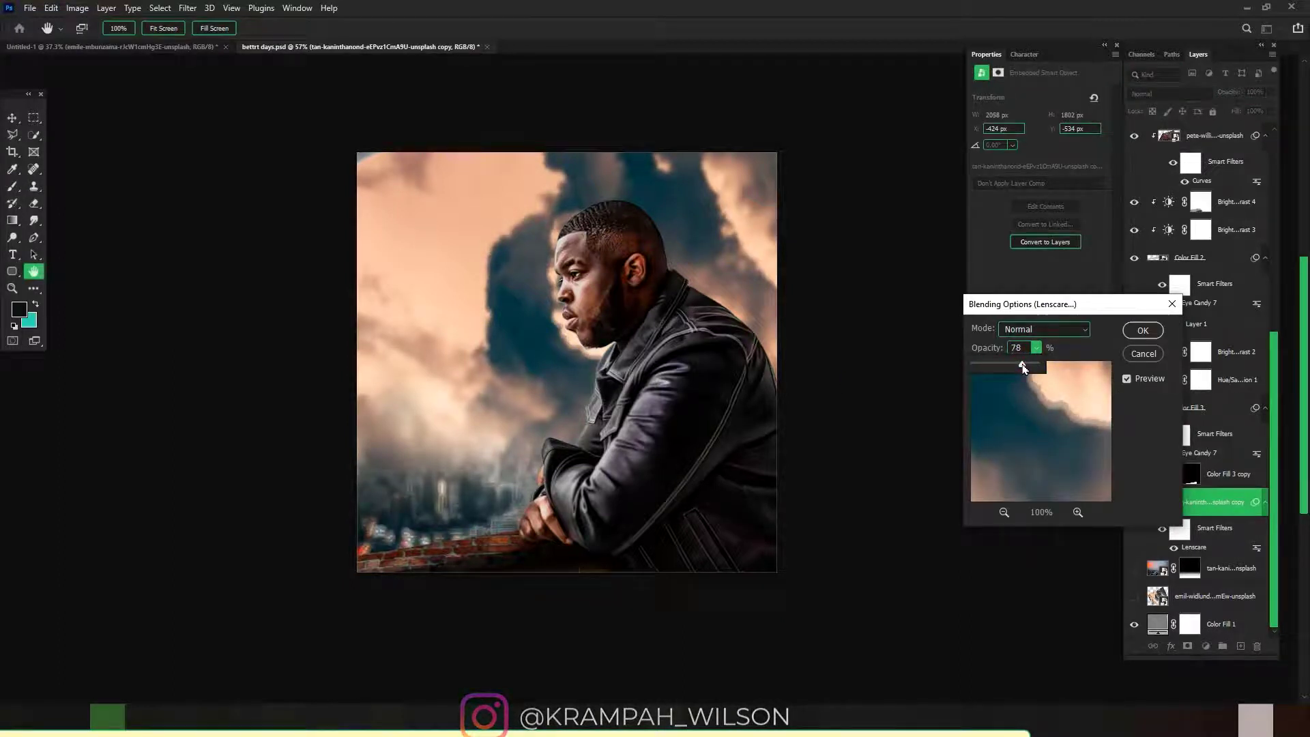
{"action": "left_click", "coordinate": [1162, 334]}
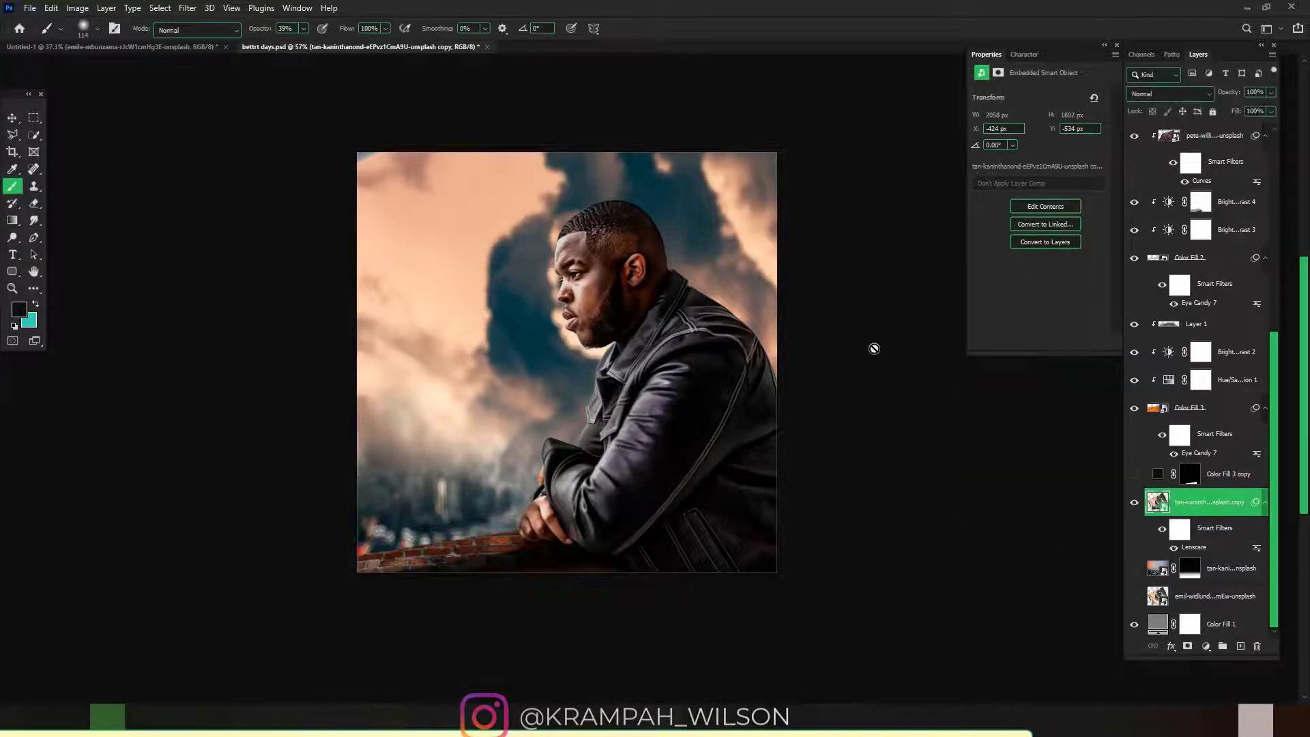
{"action": "scroll", "coordinate": [640, 462], "scroll_direction": "up", "scroll_amount": 3}
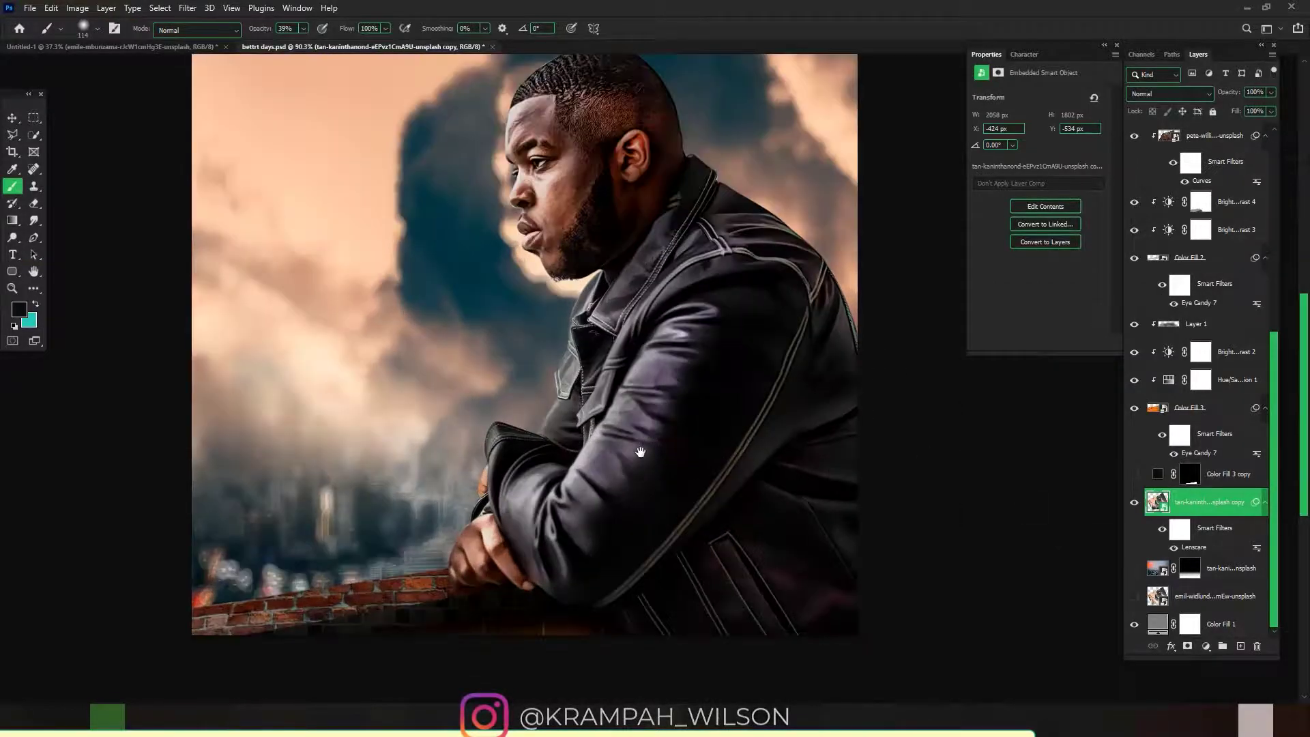
{"action": "scroll", "coordinate": [639, 463], "scroll_direction": "down", "scroll_amount": 2}
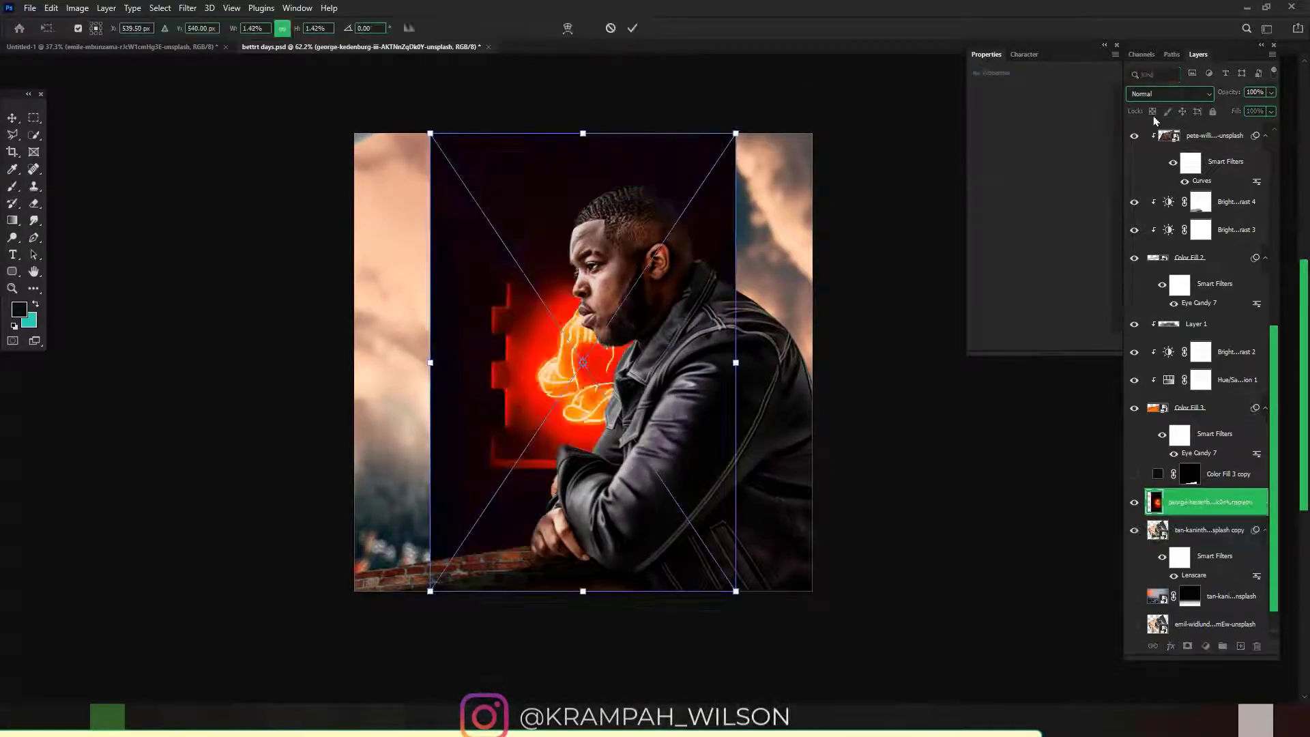
Blend the placed neon praying-hands image with Screen, move it into the sky before the man and rotate it -28.65°
{"action": "left_click", "coordinate": [1169, 94]}
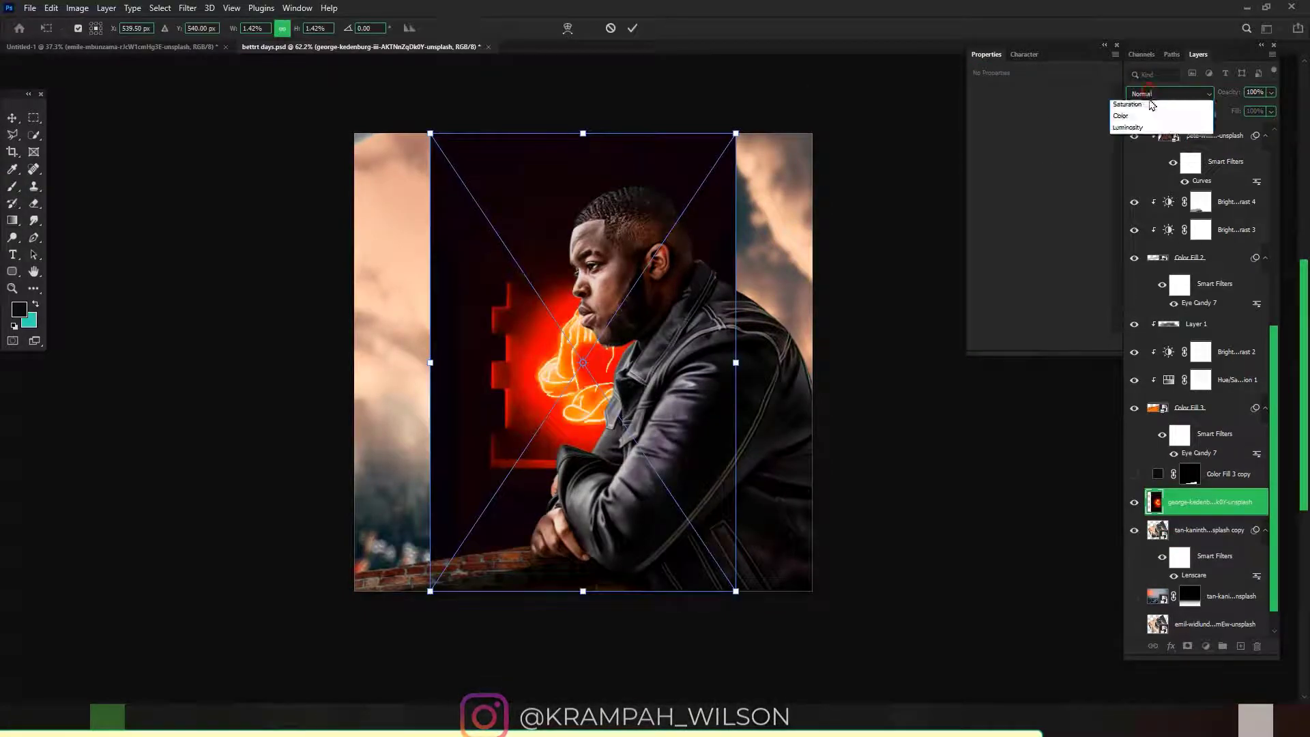
{"action": "left_click", "coordinate": [1132, 223]}
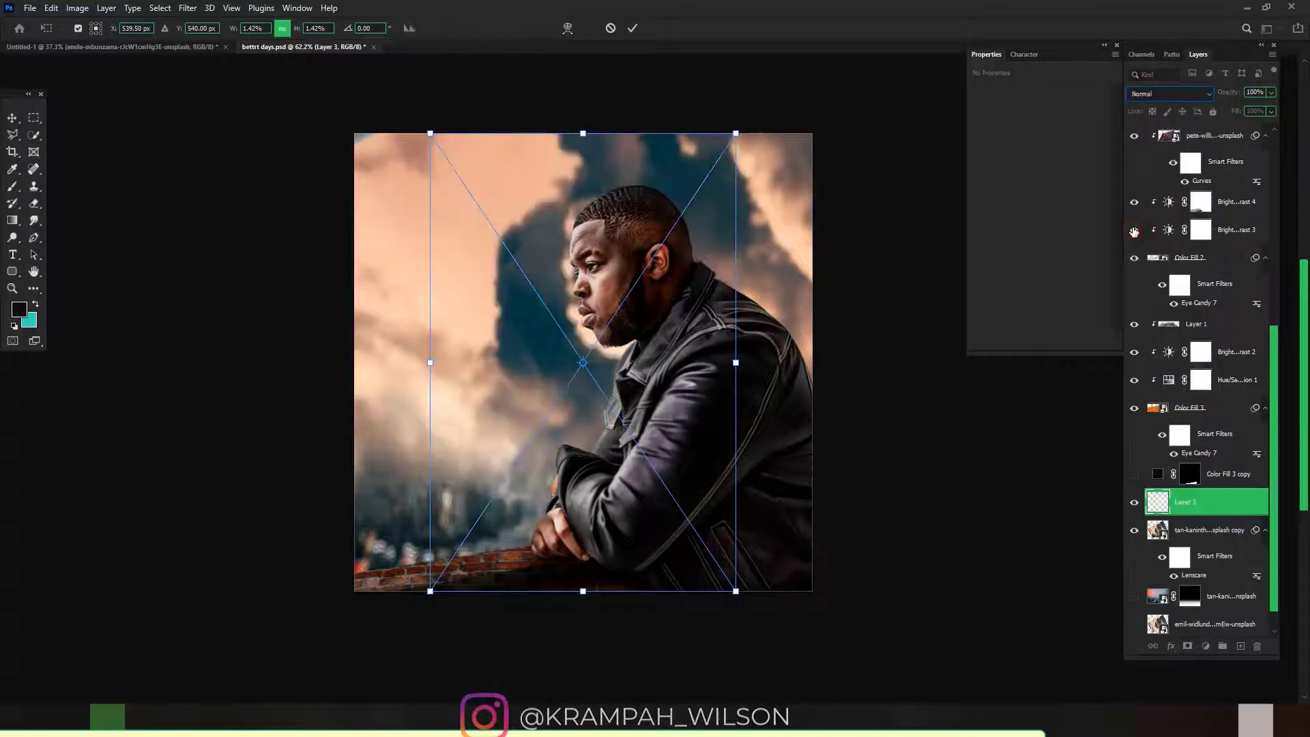
{"action": "left_click_drag", "start_coordinate": [672, 454], "coordinate": [551, 455]}
{"action": "left_click_drag", "start_coordinate": [647, 343], "coordinate": [615, 258]}
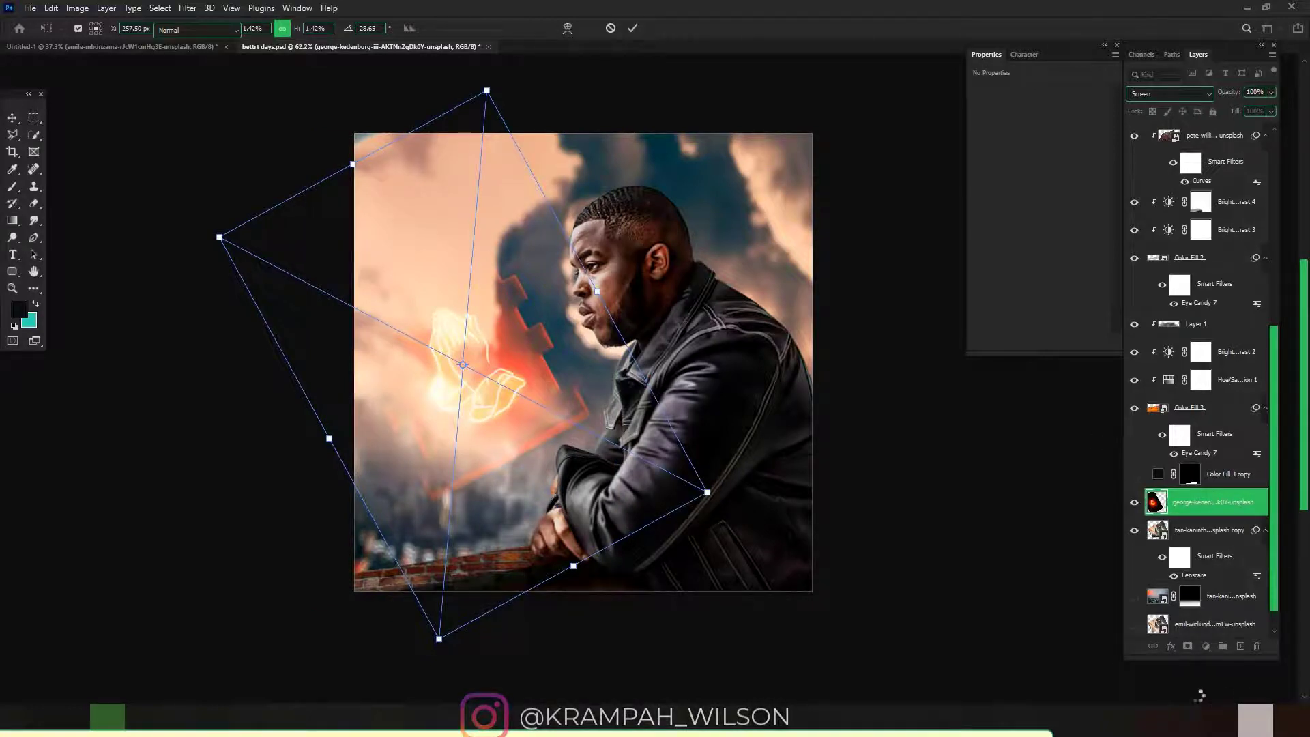
{"action": "key", "text": "Return"}
Add a layer mask to the neon hands and paint black at 87% opacity to hide the red frame around them
{"action": "left_click", "coordinate": [1188, 646]}
{"action": "key", "text": "b"}
{"action": "key", "text": "d"}
{"action": "scroll", "coordinate": [552, 456], "scroll_direction": "up", "scroll_amount": 3}
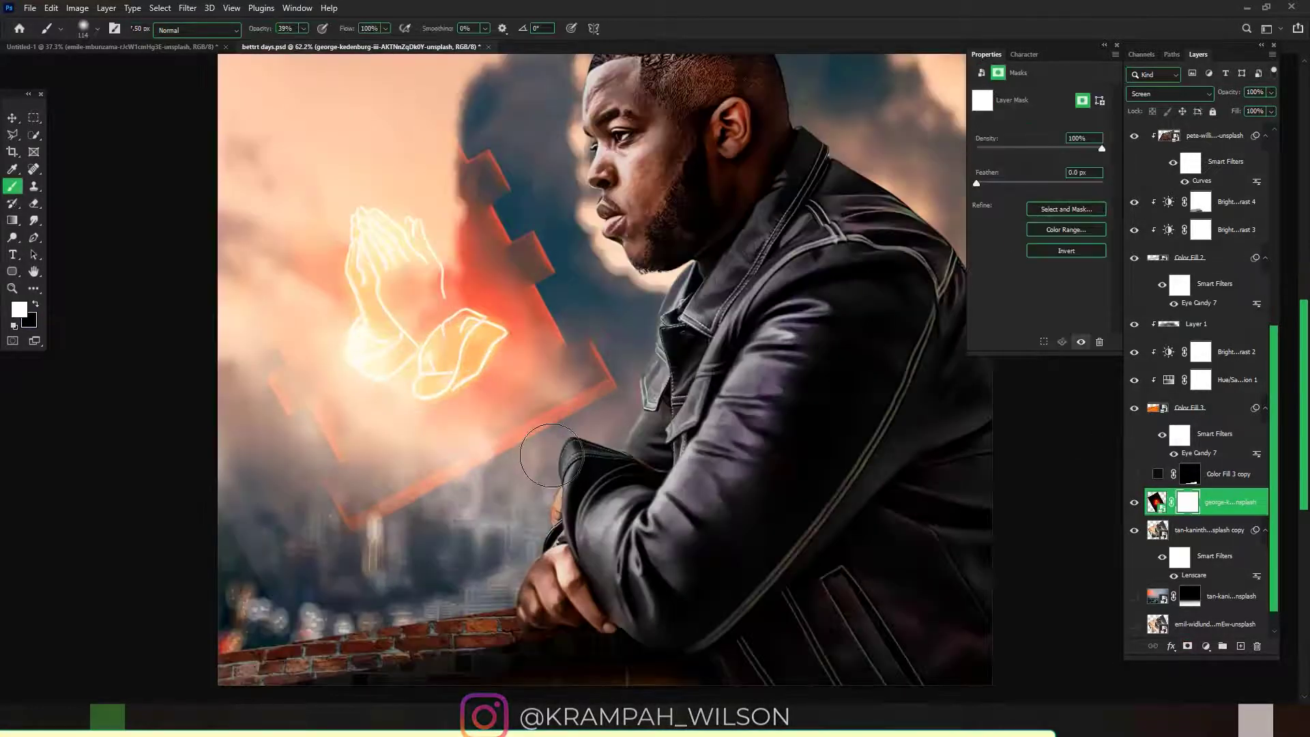
{"action": "mouse_move", "coordinate": [551, 456]}
{"action": "left_mouse_down"}
{"action": "mouse_move", "coordinate": [595, 364]}
{"action": "mouse_move", "coordinate": [565, 418]}
{"action": "mouse_move", "coordinate": [596, 411]}
{"action": "mouse_move", "coordinate": [615, 368]}
{"action": "mouse_move", "coordinate": [552, 397]}
{"action": "mouse_move", "coordinate": [573, 384]}
{"action": "mouse_move", "coordinate": [508, 447]}
{"action": "left_mouse_up"}
{"action": "key", "text": "x"}
{"action": "mouse_move", "coordinate": [562, 321]}
{"action": "left_mouse_down"}
{"action": "mouse_move", "coordinate": [545, 406]}
{"action": "mouse_move", "coordinate": [367, 513]}
{"action": "mouse_move", "coordinate": [396, 492]}
{"action": "mouse_move", "coordinate": [254, 355]}
{"action": "mouse_move", "coordinate": [274, 378]}
{"action": "mouse_move", "coordinate": [235, 247]}
{"action": "left_mouse_up"}
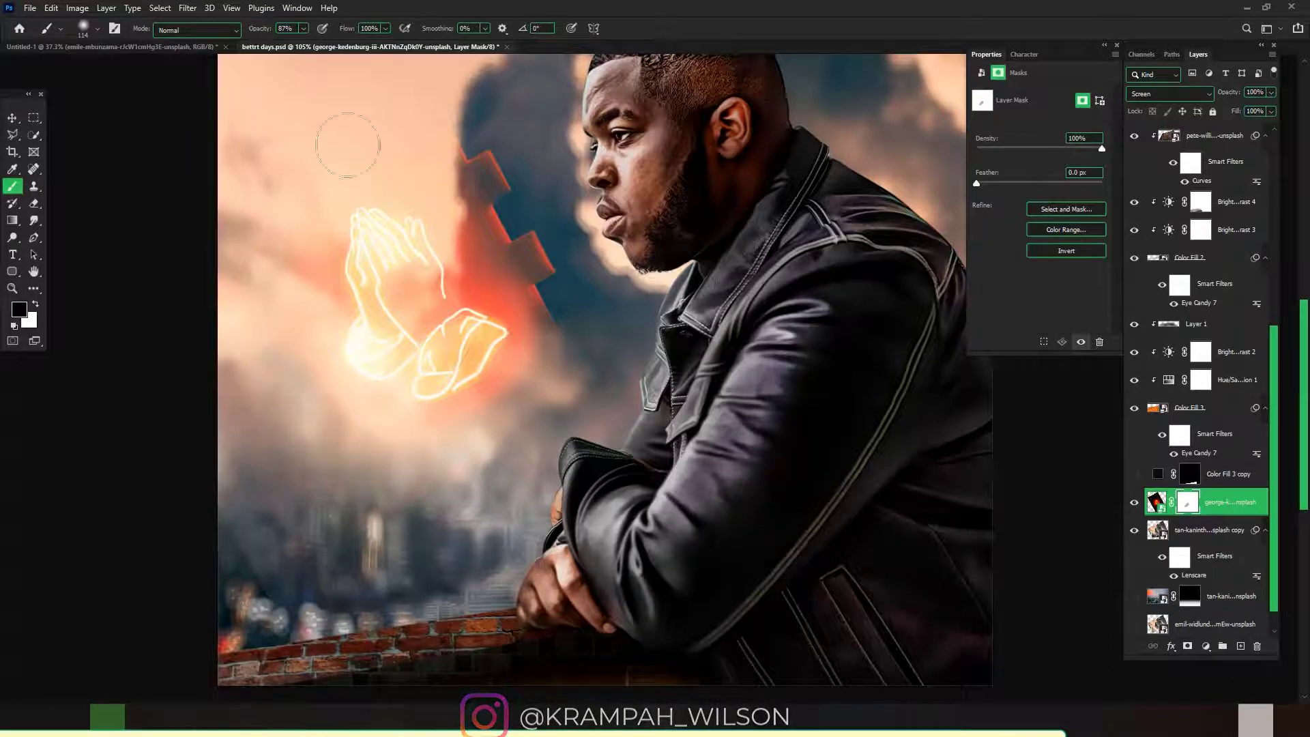
{"action": "mouse_move", "coordinate": [468, 119]}
{"action": "left_mouse_down"}
{"action": "mouse_move", "coordinate": [509, 209]}
{"action": "mouse_move", "coordinate": [467, 188]}
{"action": "mouse_move", "coordinate": [462, 236]}
{"action": "mouse_move", "coordinate": [492, 272]}
{"action": "mouse_move", "coordinate": [529, 246]}
{"action": "mouse_move", "coordinate": [527, 293]}
{"action": "mouse_move", "coordinate": [552, 357]}
{"action": "mouse_move", "coordinate": [510, 420]}
{"action": "mouse_move", "coordinate": [461, 453]}
{"action": "mouse_move", "coordinate": [288, 322]}
{"action": "mouse_move", "coordinate": [281, 422]}
{"action": "mouse_move", "coordinate": [548, 295]}
{"action": "mouse_move", "coordinate": [588, 336]}
{"action": "left_mouse_up"}
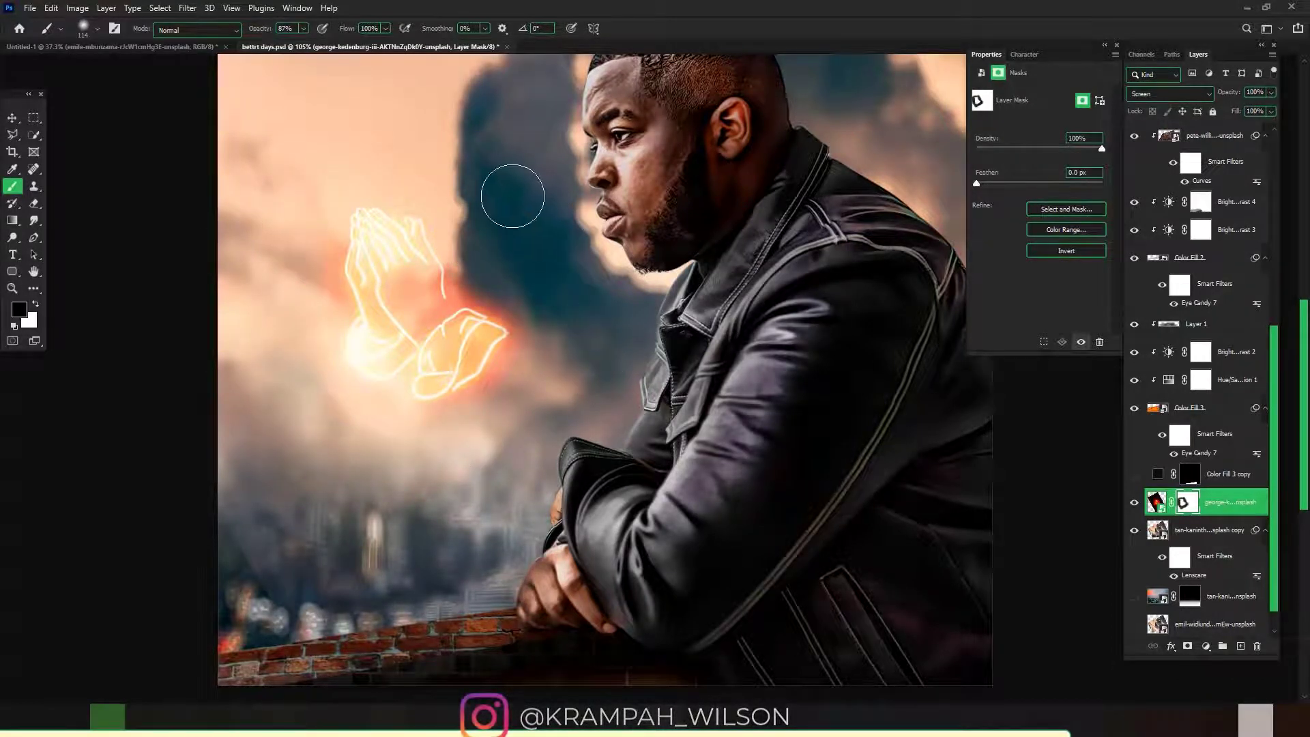
Scale the neon hands layer to 106.10% and shift it slightly away from the man
{"action": "scroll", "coordinate": [478, 382], "scroll_direction": "down", "scroll_amount": 3}
{"action": "left_click", "coordinate": [12, 118]}
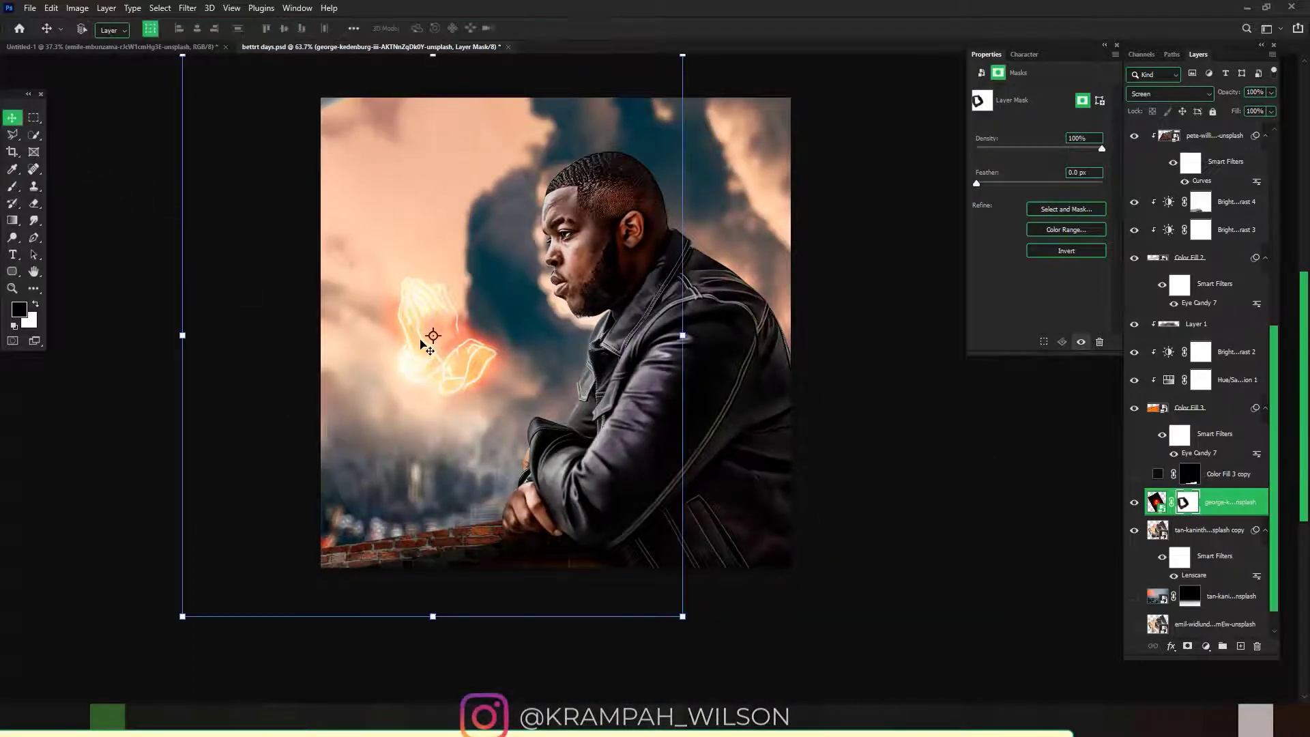
{"action": "scroll", "coordinate": [374, 322], "scroll_direction": "down", "scroll_amount": 2}
{"action": "left_click_drag", "start_coordinate": [577, 336], "coordinate": [593, 334]}
{"action": "mouse_move", "coordinate": [494, 360]}
{"action": "left_mouse_down"}
{"action": "mouse_move", "coordinate": [515, 353]}
{"action": "mouse_move", "coordinate": [471, 357]}
{"action": "left_mouse_up"}
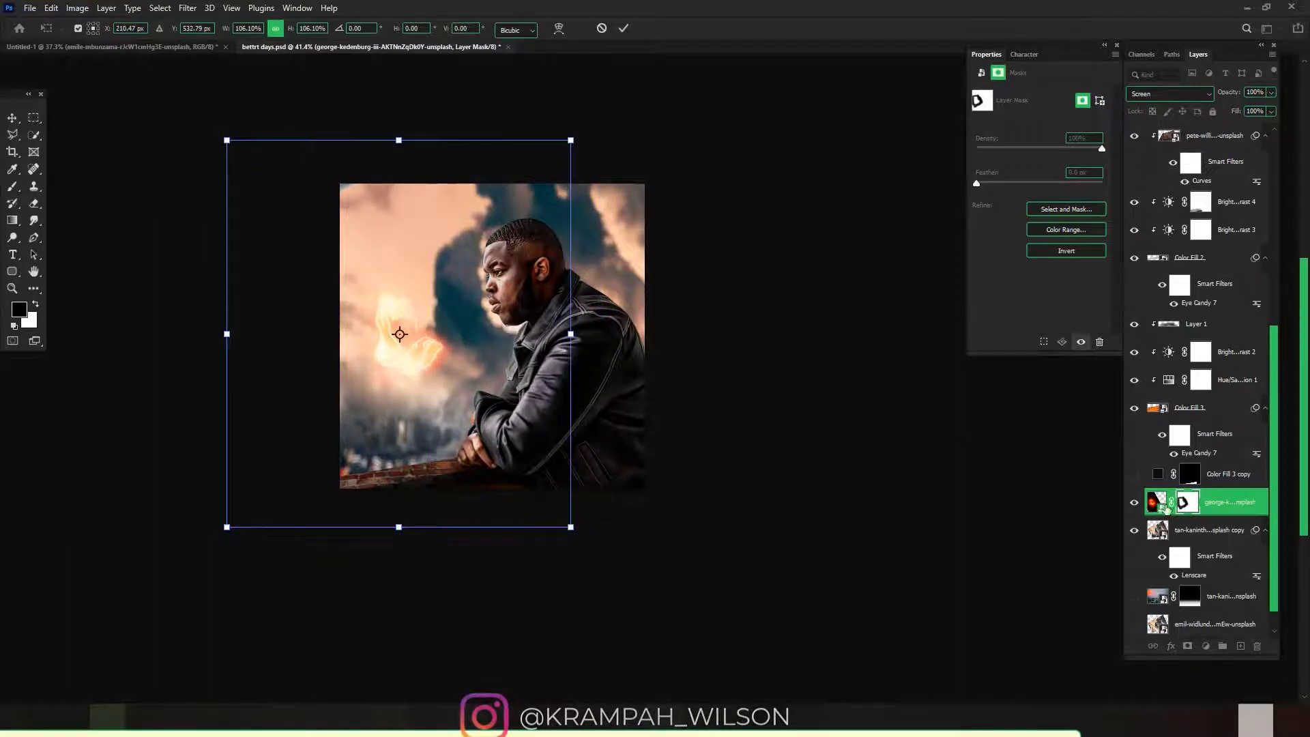
{"action": "scroll", "coordinate": [457, 369], "scroll_direction": "up", "scroll_amount": 1}
{"action": "scroll", "coordinate": [481, 308], "scroll_direction": "up", "scroll_amount": 1}
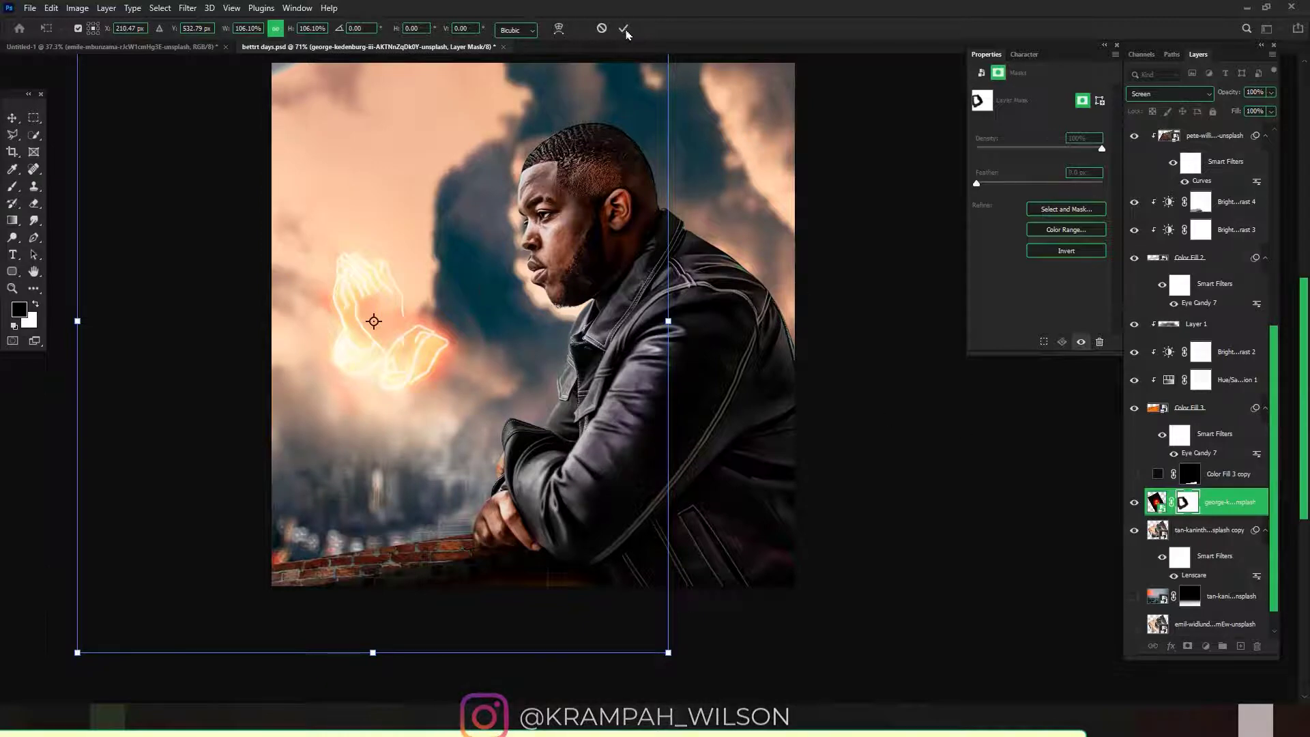
{"action": "left_click", "coordinate": [625, 30]}
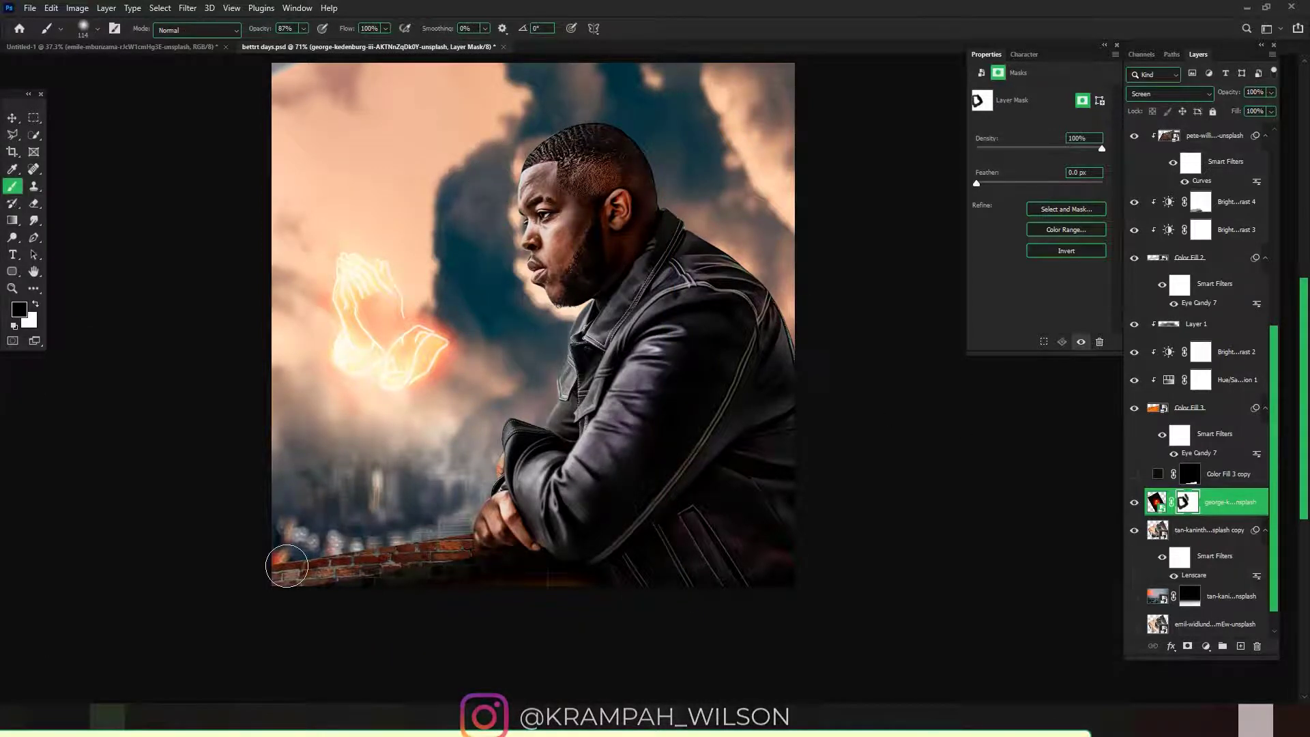
Place the fire image above the neon hands layer with the Screen blend mode
{"action": "left_click_drag", "start_coordinate": [384, 570], "coordinate": [390, 663]}
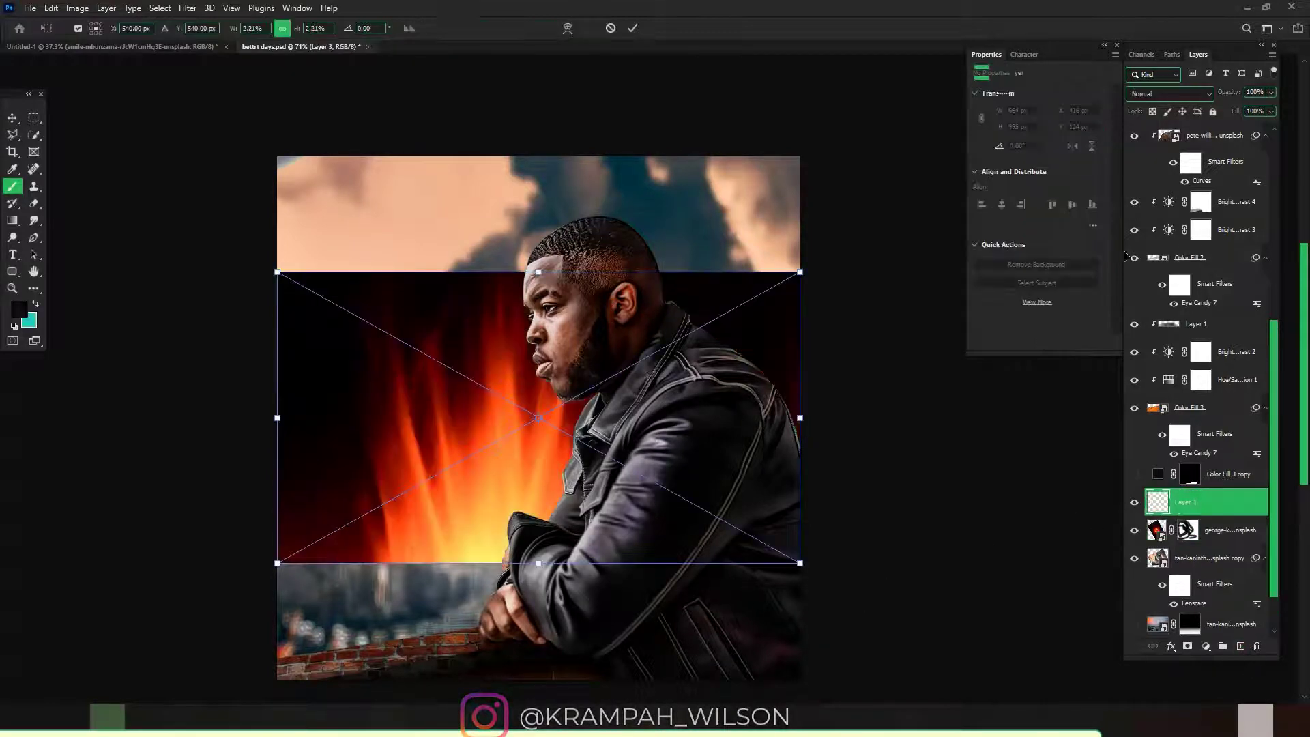
{"action": "left_click", "coordinate": [1169, 94]}
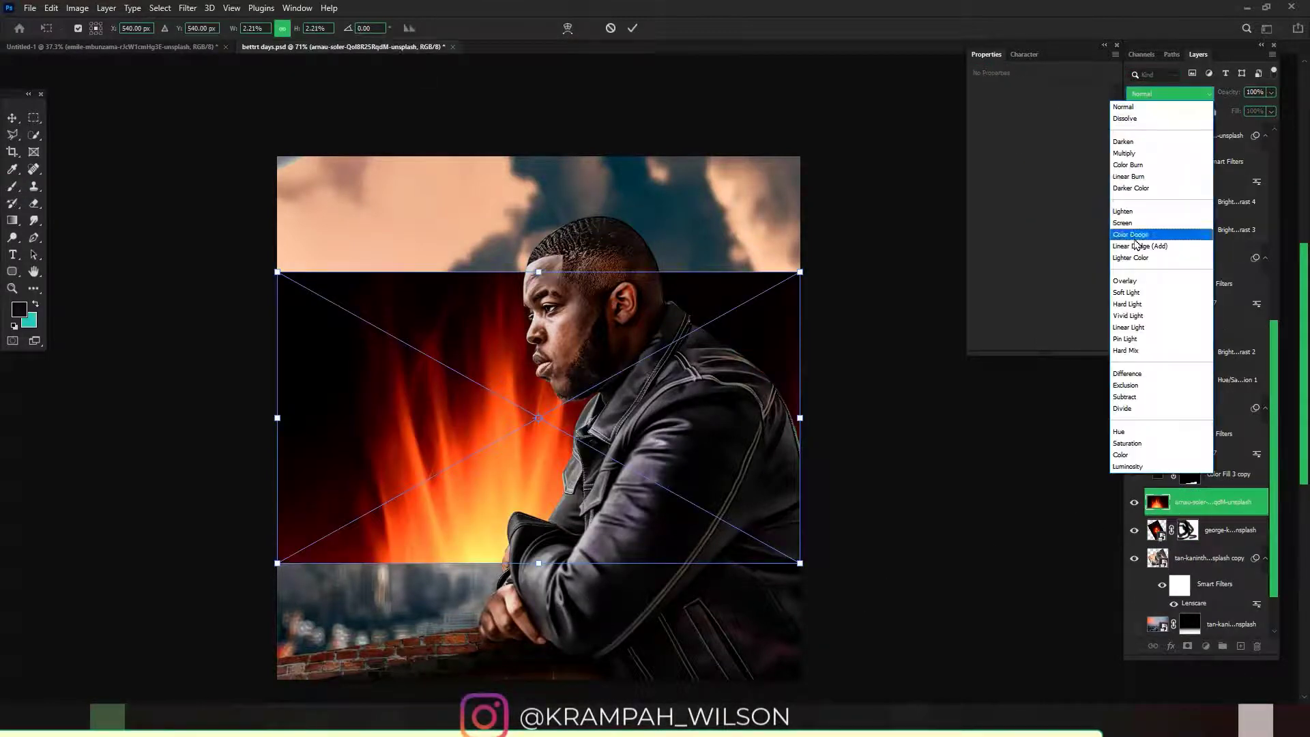
{"action": "left_click", "coordinate": [1123, 222]}
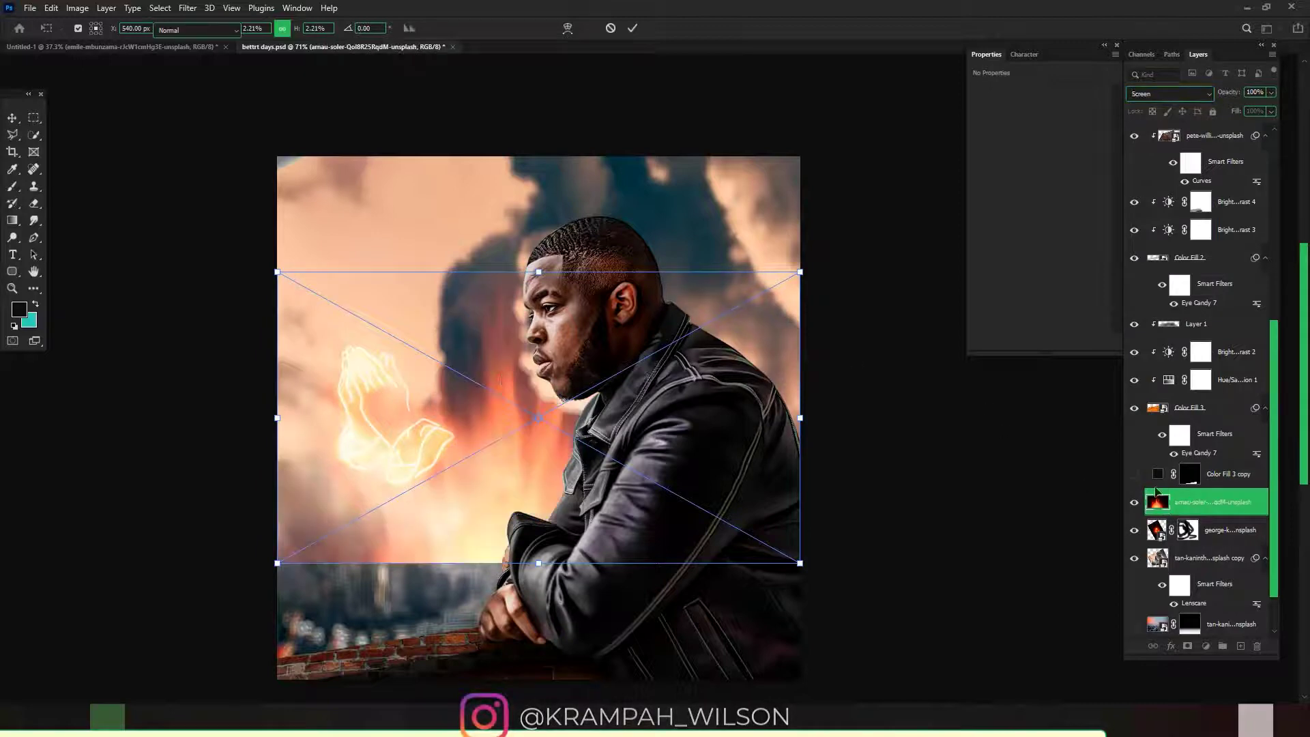
{"action": "key", "text": "Return"}
Duplicate the fire layer above the Exposure adjustment so the flames overlay the man, and switch to the Move tool
{"action": "key", "text": "b"}
{"action": "left_click_drag", "start_coordinate": [1214, 502], "coordinate": [1221, 220]}
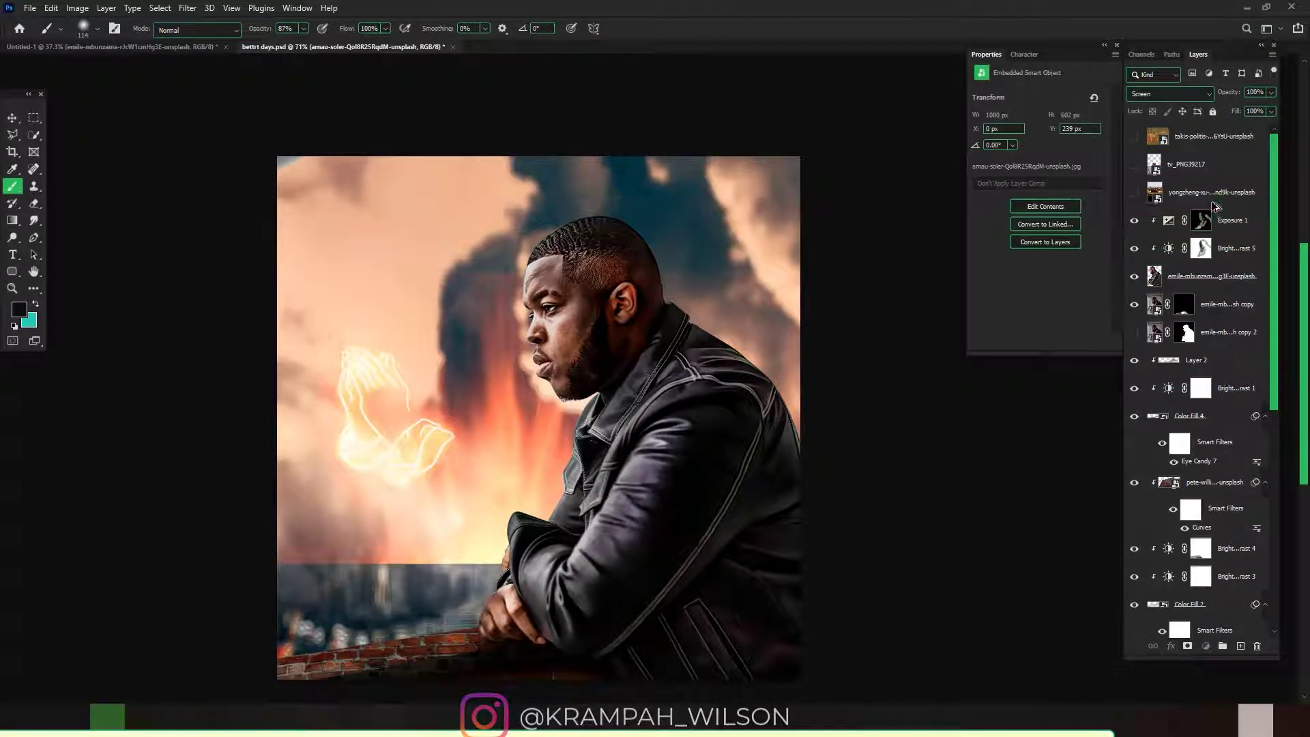
{"action": "scroll", "coordinate": [499, 439], "scroll_direction": "down", "scroll_amount": 3}
{"action": "key", "text": "v"}
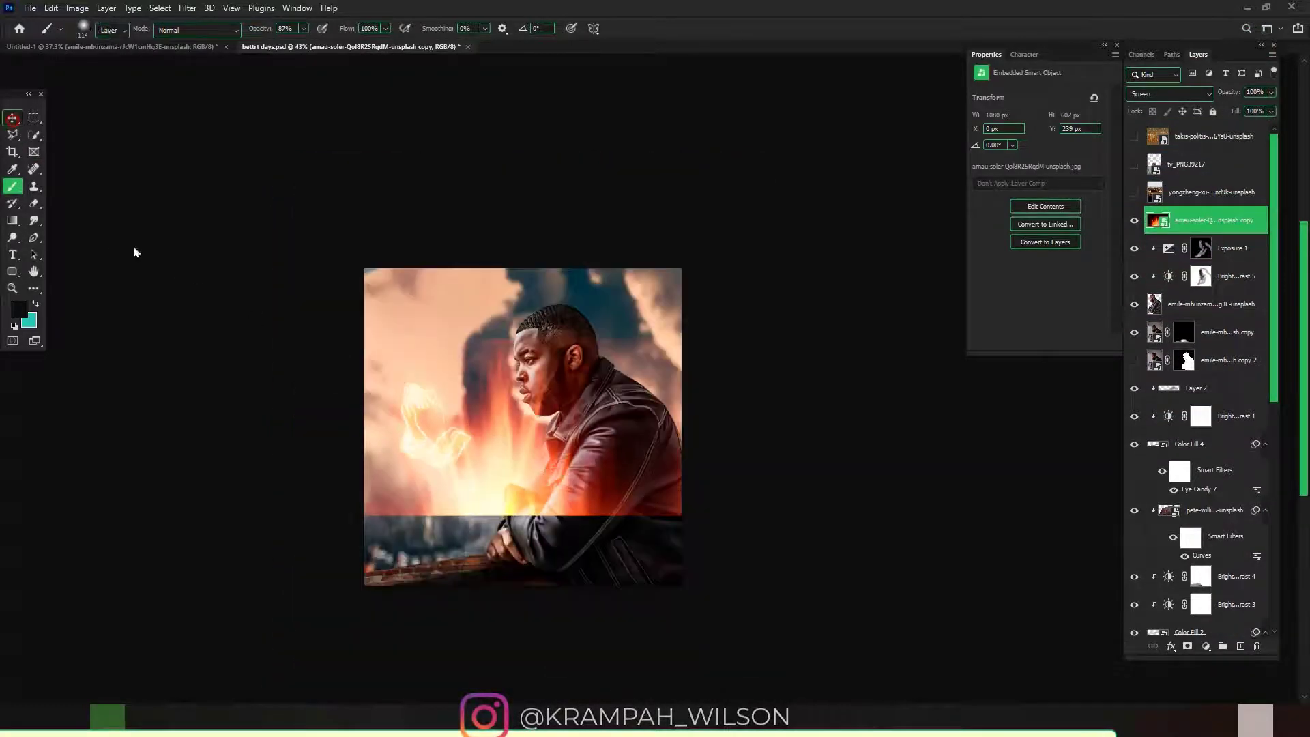
Scale the duplicated fire layer to 2.50%, rotate it to -13.72°, and place it over the lower part of the man's jacket
{"action": "key", "text": "ctrl+t"}
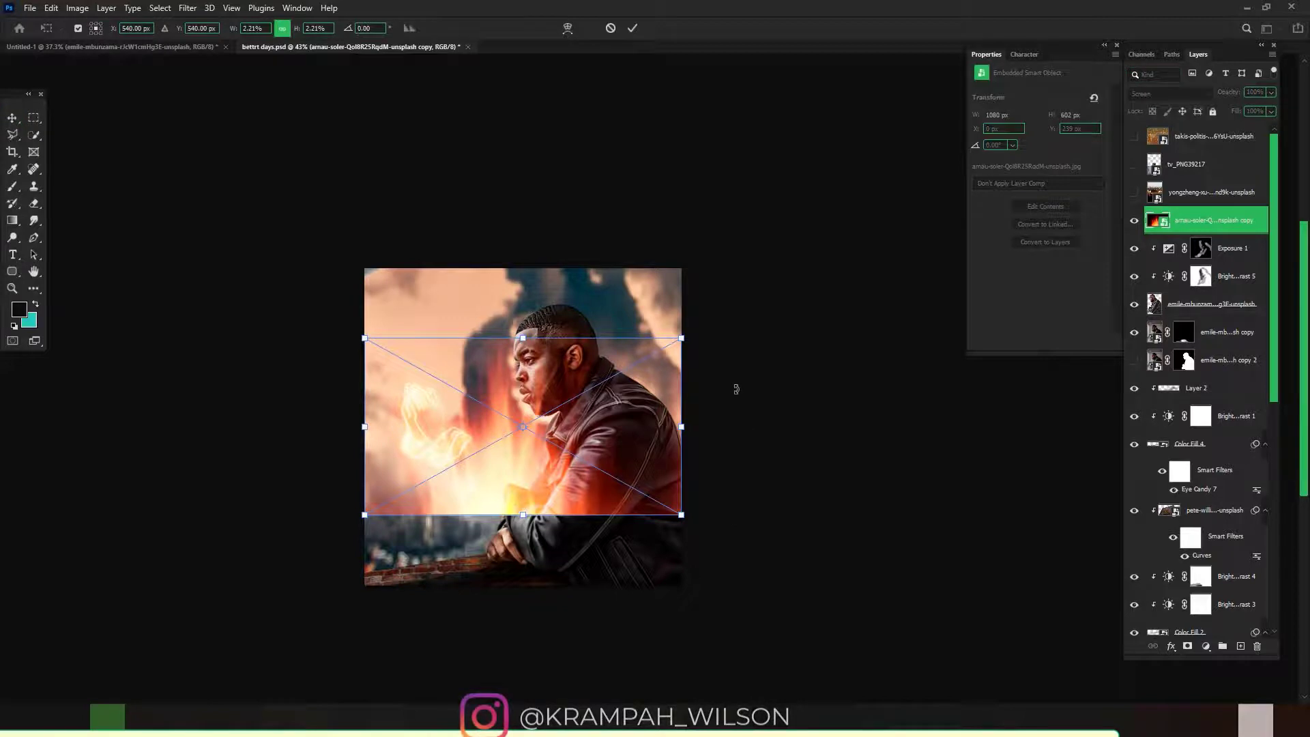
{"action": "left_click_drag", "start_coordinate": [736, 389], "coordinate": [766, 371]}
{"action": "left_click_drag", "start_coordinate": [738, 488], "coordinate": [778, 495]}
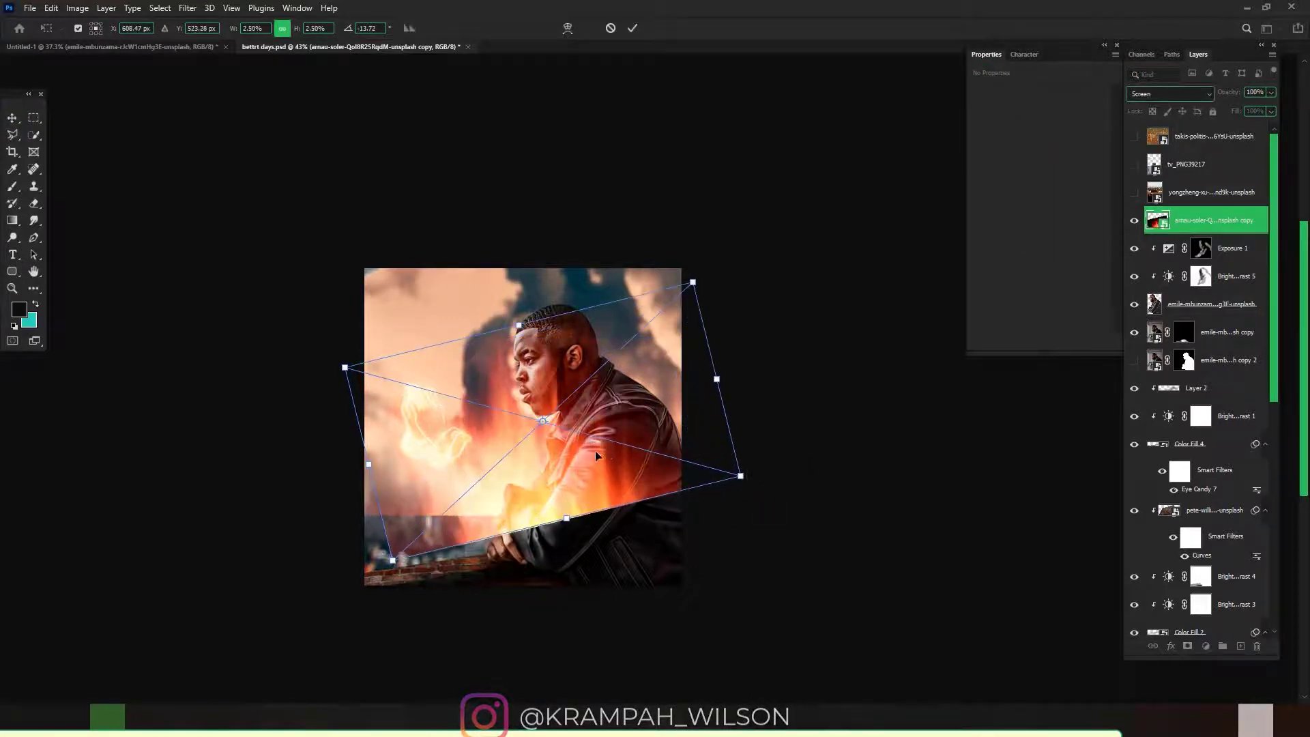
{"action": "left_click_drag", "start_coordinate": [598, 458], "coordinate": [653, 617]}
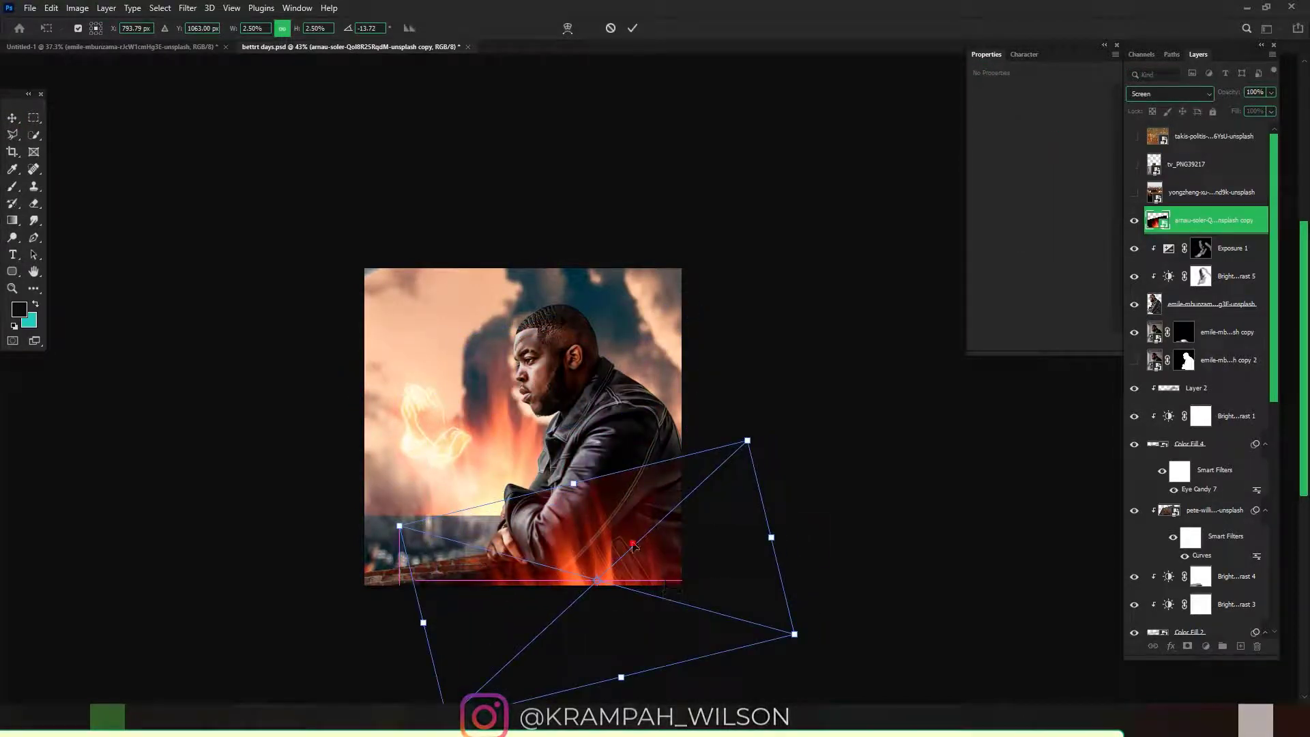
{"action": "key", "text": "Return"}
Add a layer mask to the duplicated fire and draw a black-to-transparent gradient that fades the flames' upper edge into the jacket
{"action": "scroll", "coordinate": [586, 550], "scroll_direction": "up", "scroll_amount": 5}
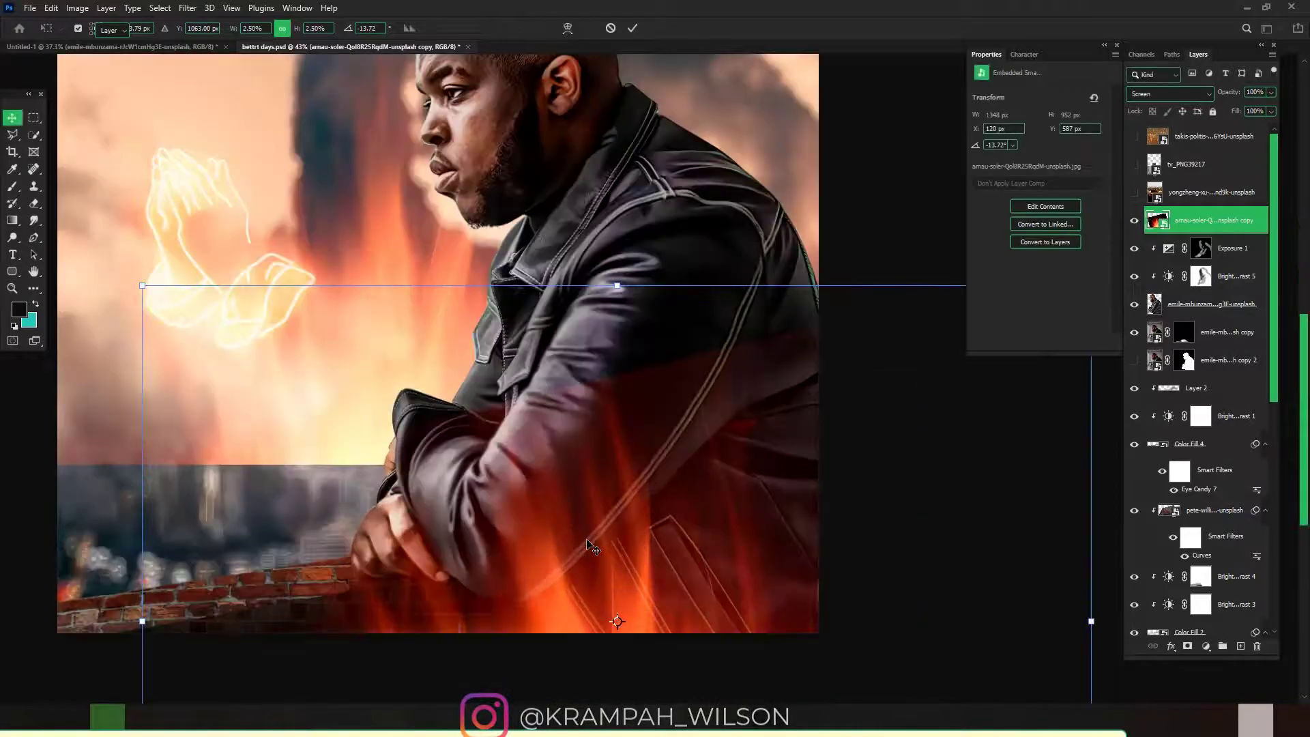
{"action": "left_click", "coordinate": [1188, 647]}
{"action": "left_click", "coordinate": [18, 220]}
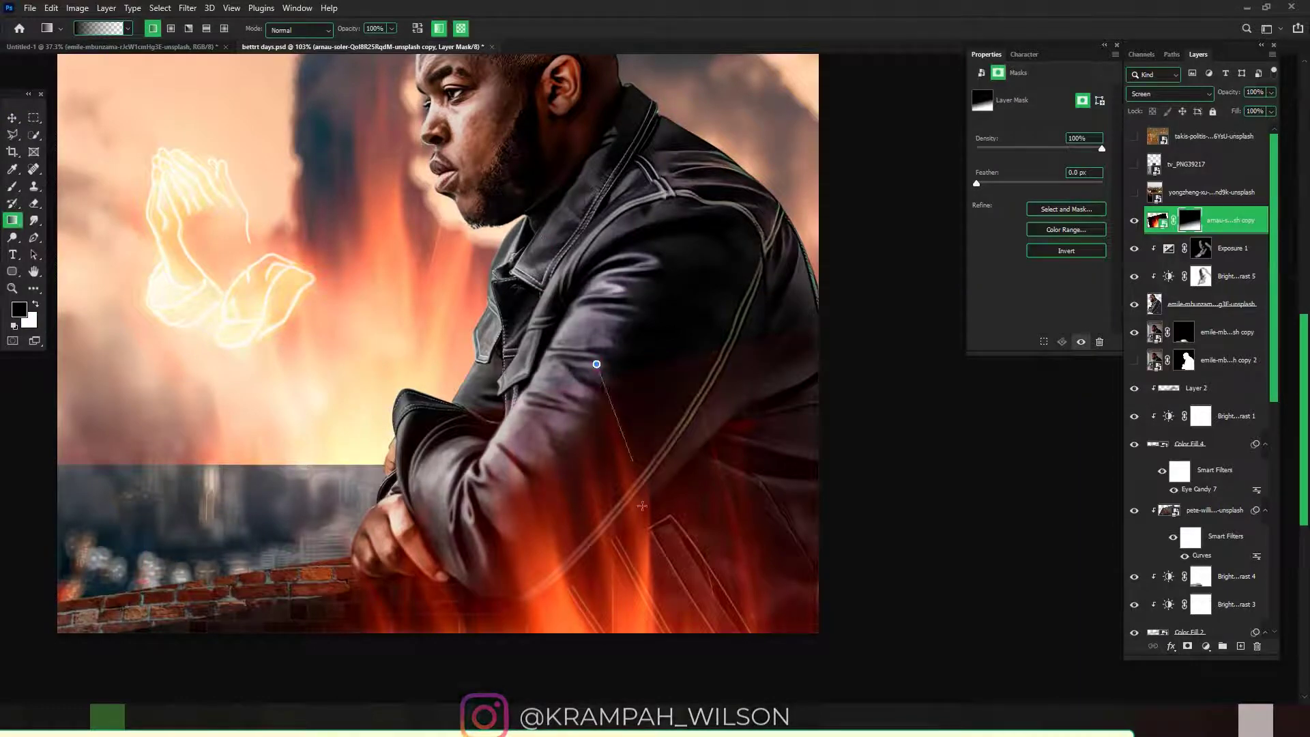
{"action": "scroll", "coordinate": [636, 518], "scroll_direction": "down", "scroll_amount": 3}
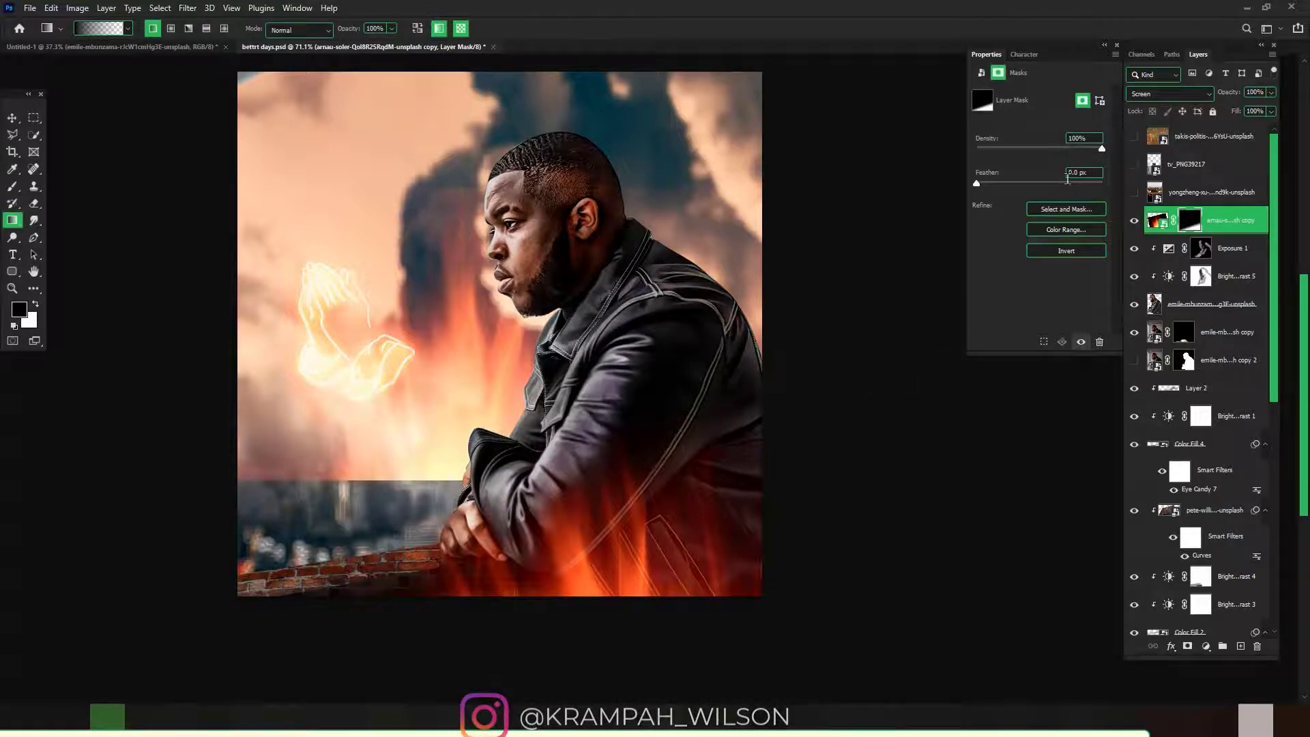
Recolour the duplicated fire blue with a Hue/Saturation smart filter, setting Hue to -180 and Lightness to -20
{"action": "left_click", "coordinate": [1166, 228]}
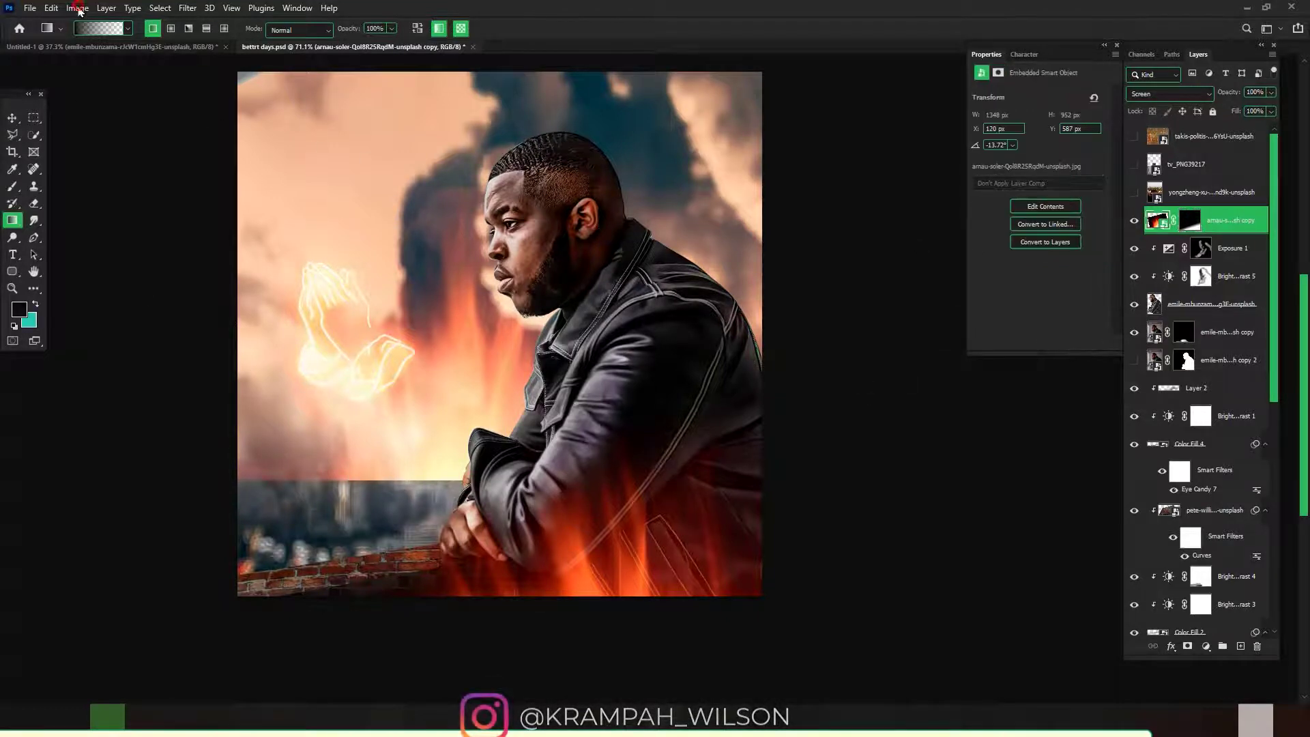
{"action": "left_click", "coordinate": [77, 9]}
{"action": "mouse_move", "coordinate": [99, 42]}
{"action": "left_click", "coordinate": [187, 116]}
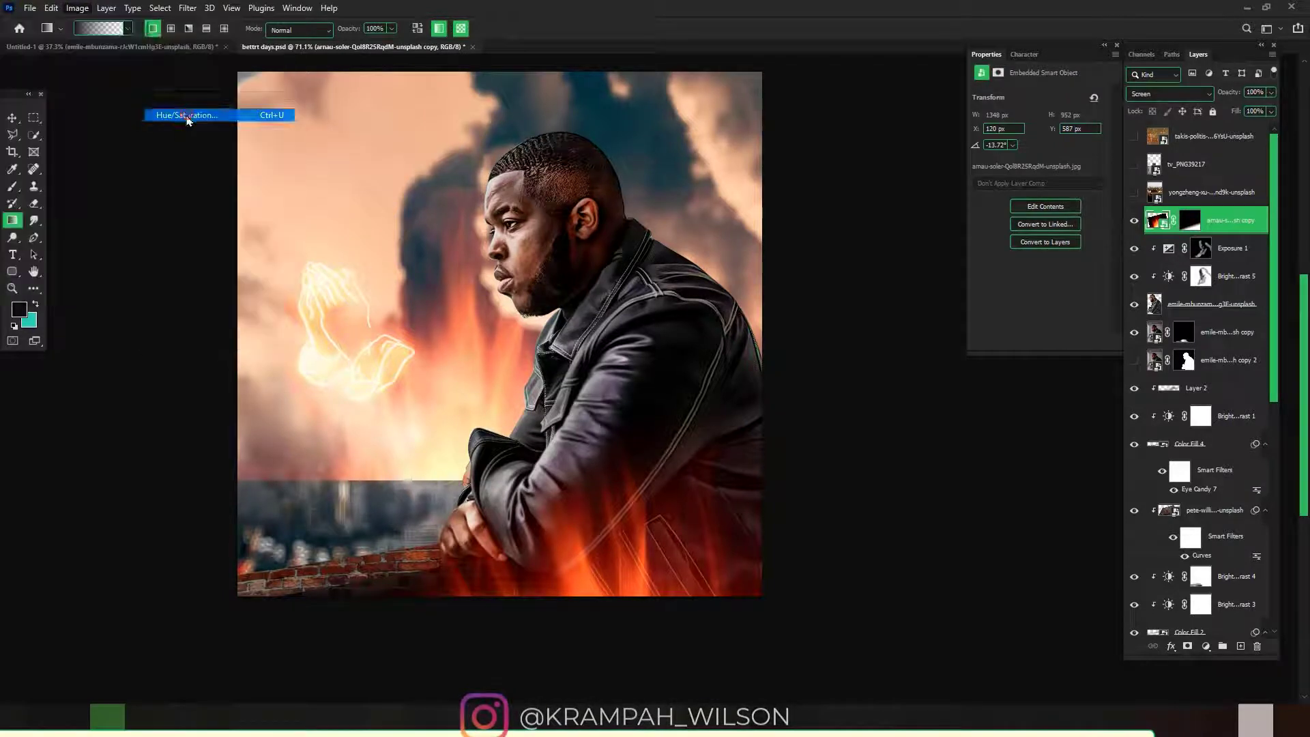
{"action": "left_click_drag", "start_coordinate": [616, 239], "coordinate": [598, 240]}
{"action": "left_click_drag", "start_coordinate": [599, 152], "coordinate": [953, 273]}
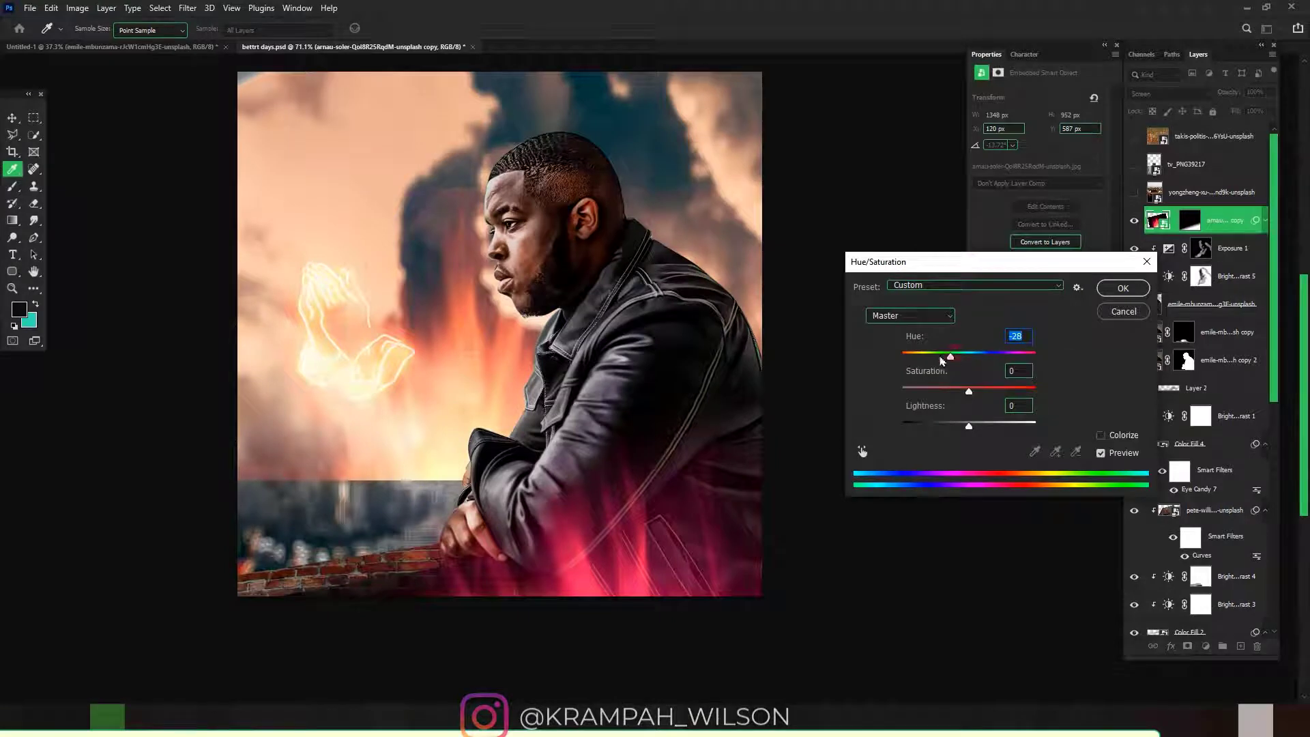
{"action": "left_click_drag", "start_coordinate": [942, 361], "coordinate": [891, 367]}
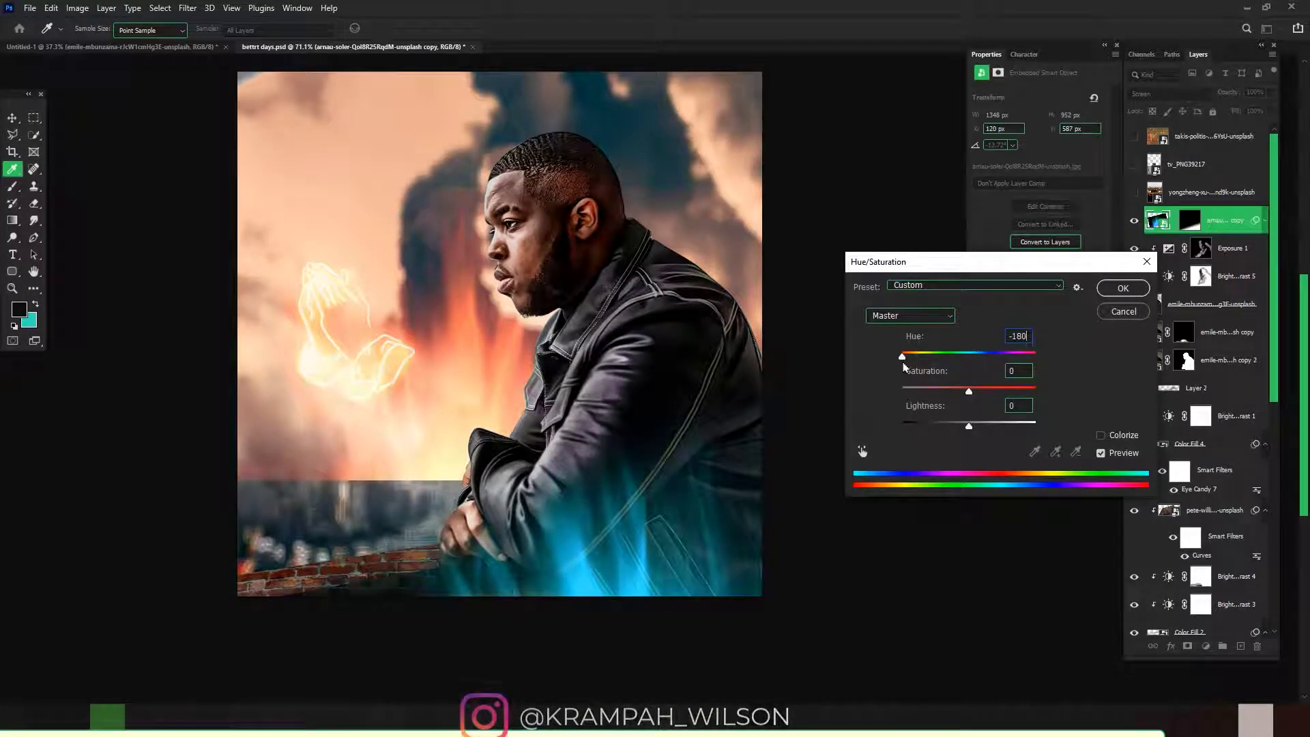
{"action": "left_click_drag", "start_coordinate": [967, 426], "coordinate": [955, 426]}
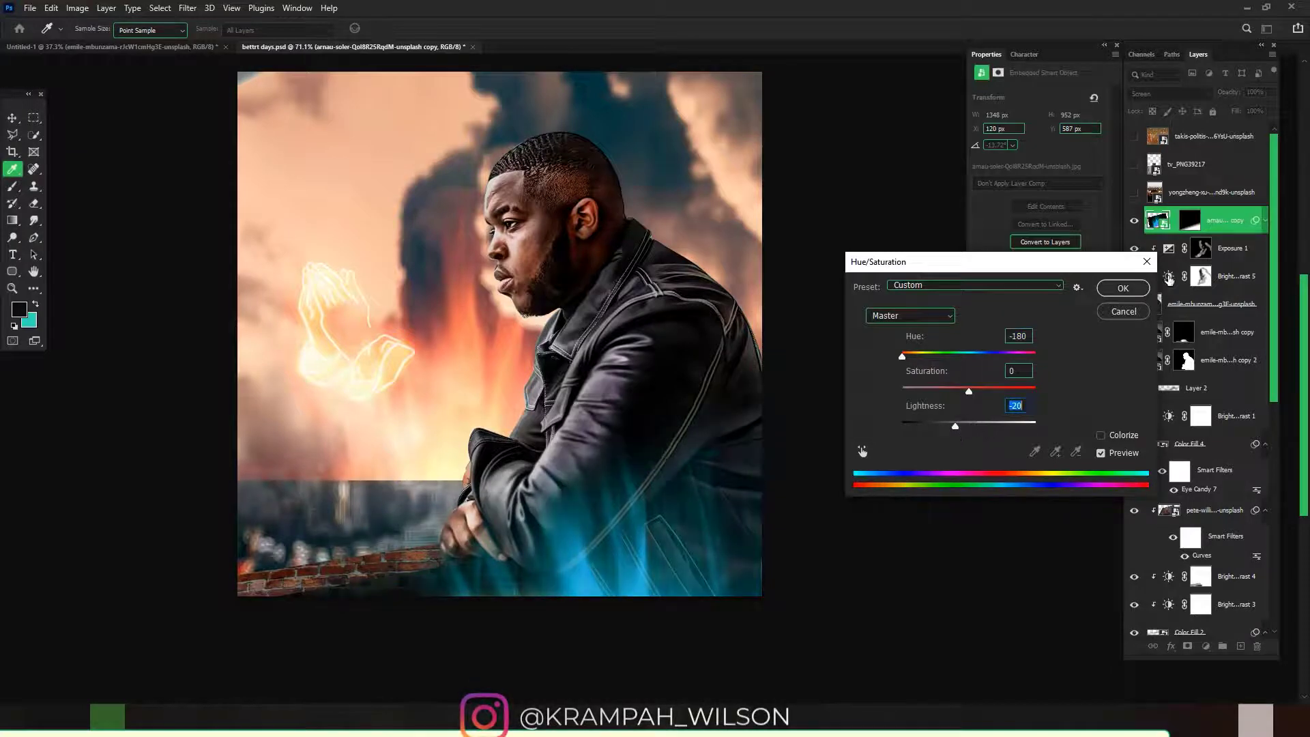
{"action": "left_click", "coordinate": [1123, 288]}
Apply a 7.0-pixel Gaussian Blur to the blue fire and move it down towards the bottom edge of the composite
{"action": "key", "text": "g"}
{"action": "left_click", "coordinate": [179, 12]}
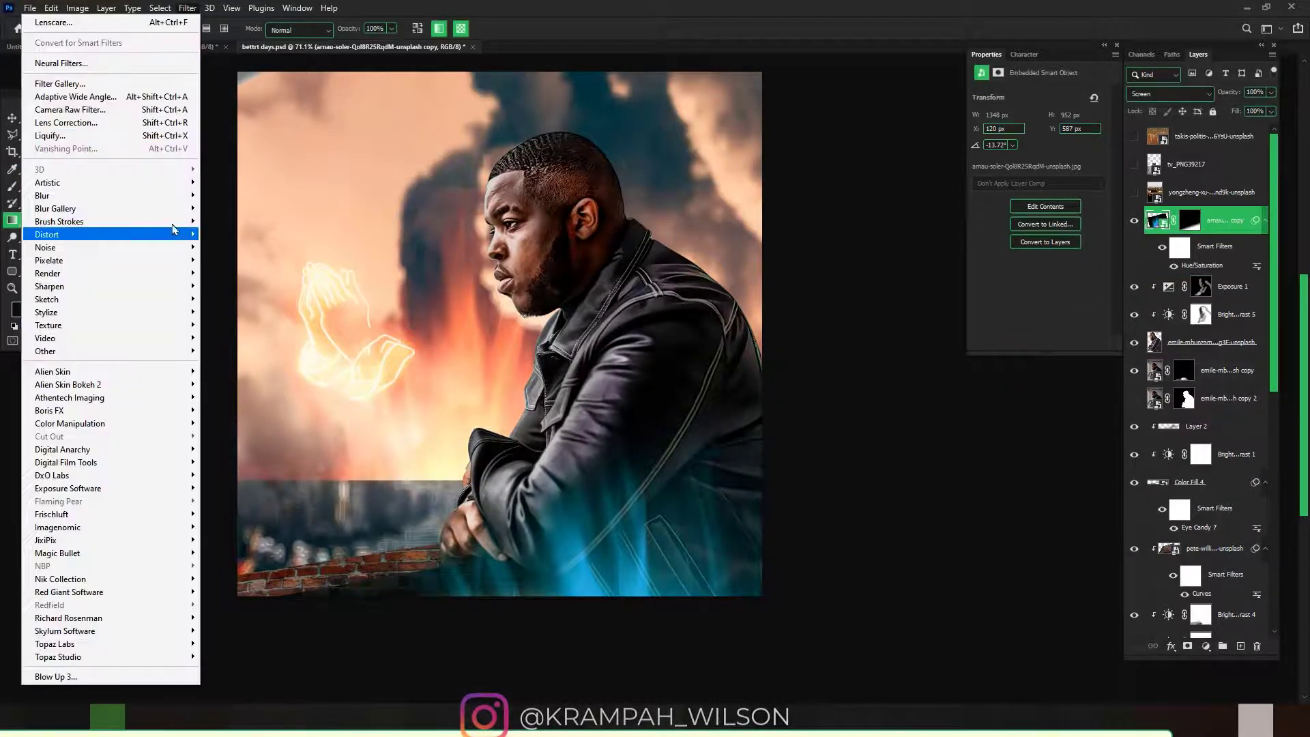
{"action": "mouse_move", "coordinate": [155, 196]}
{"action": "left_click", "coordinate": [232, 246]}
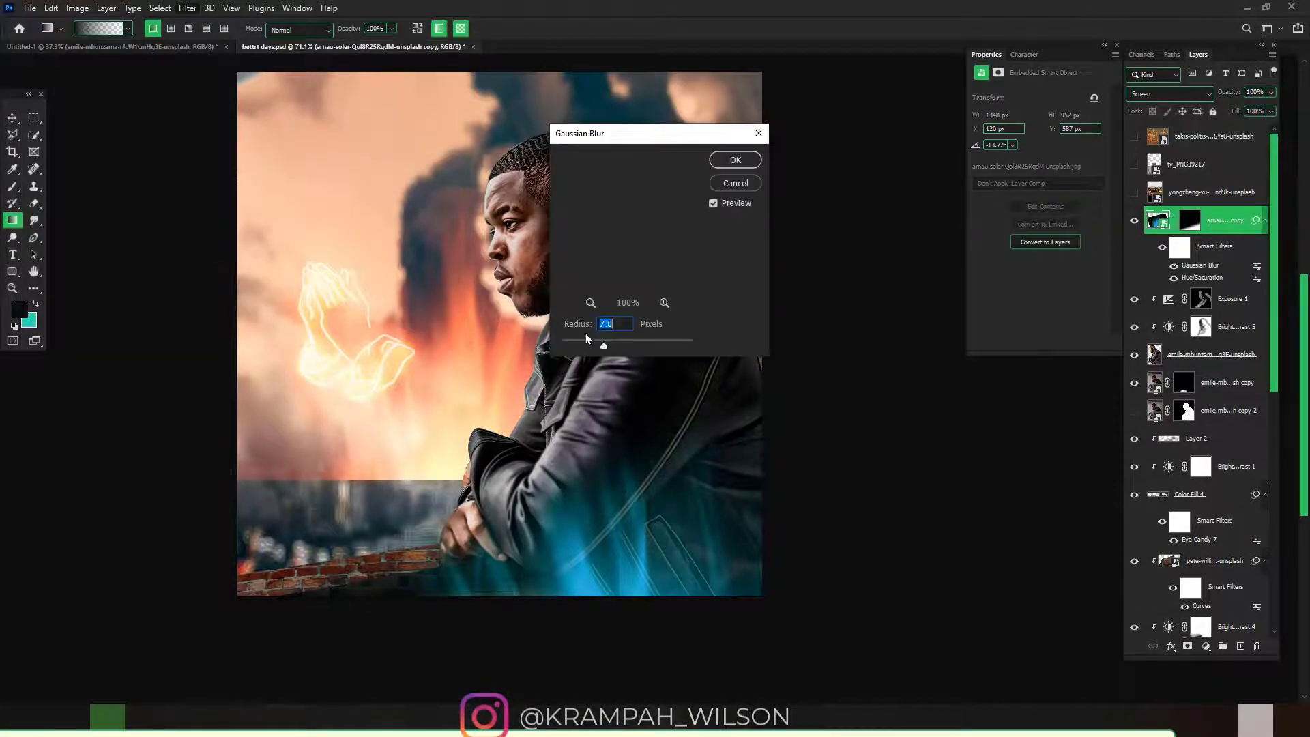
{"action": "left_click", "coordinate": [735, 160]}
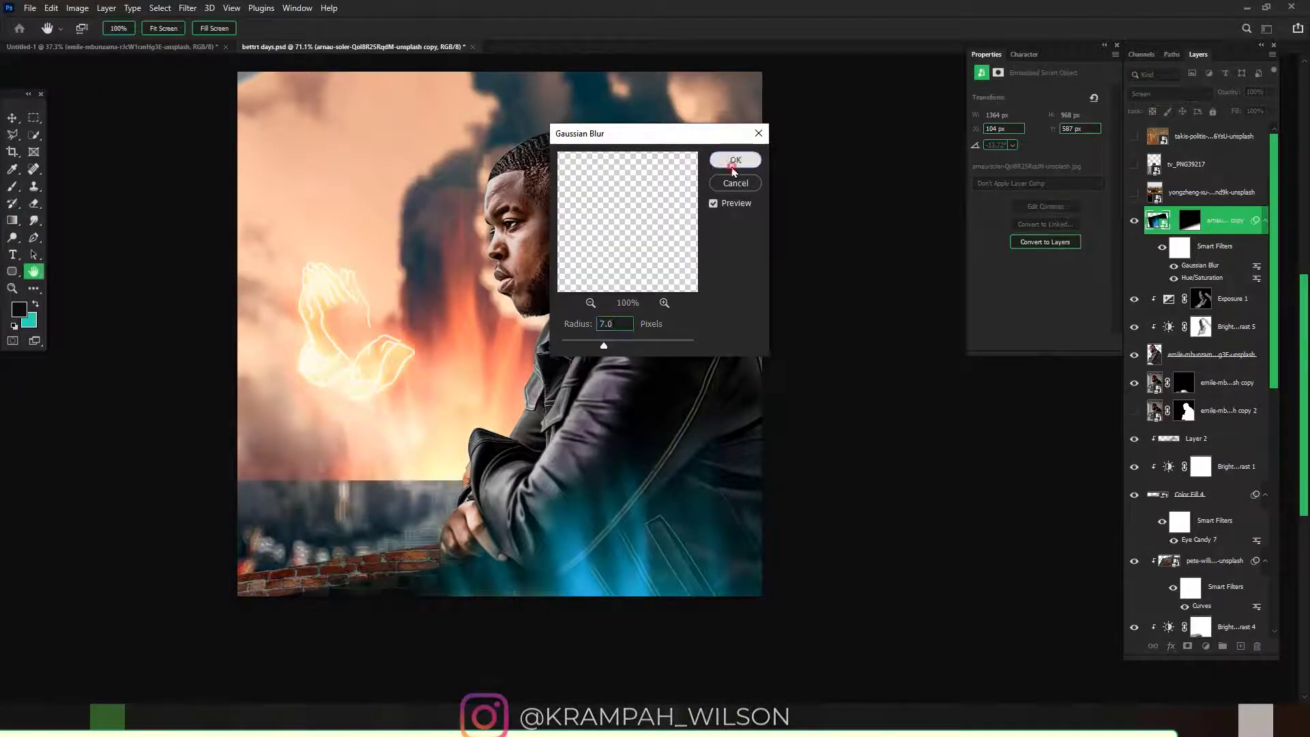
{"action": "left_click", "coordinate": [12, 118]}
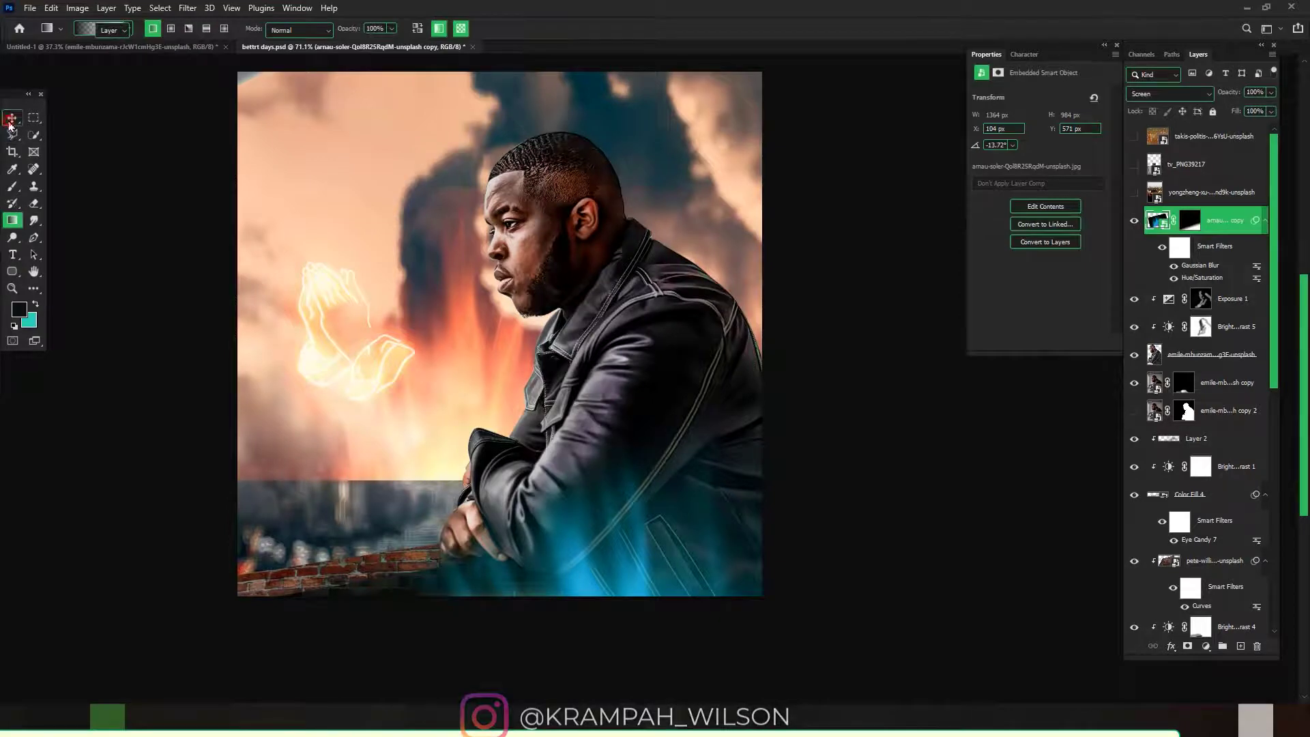
{"action": "left_click_drag", "start_coordinate": [634, 528], "coordinate": [650, 566]}
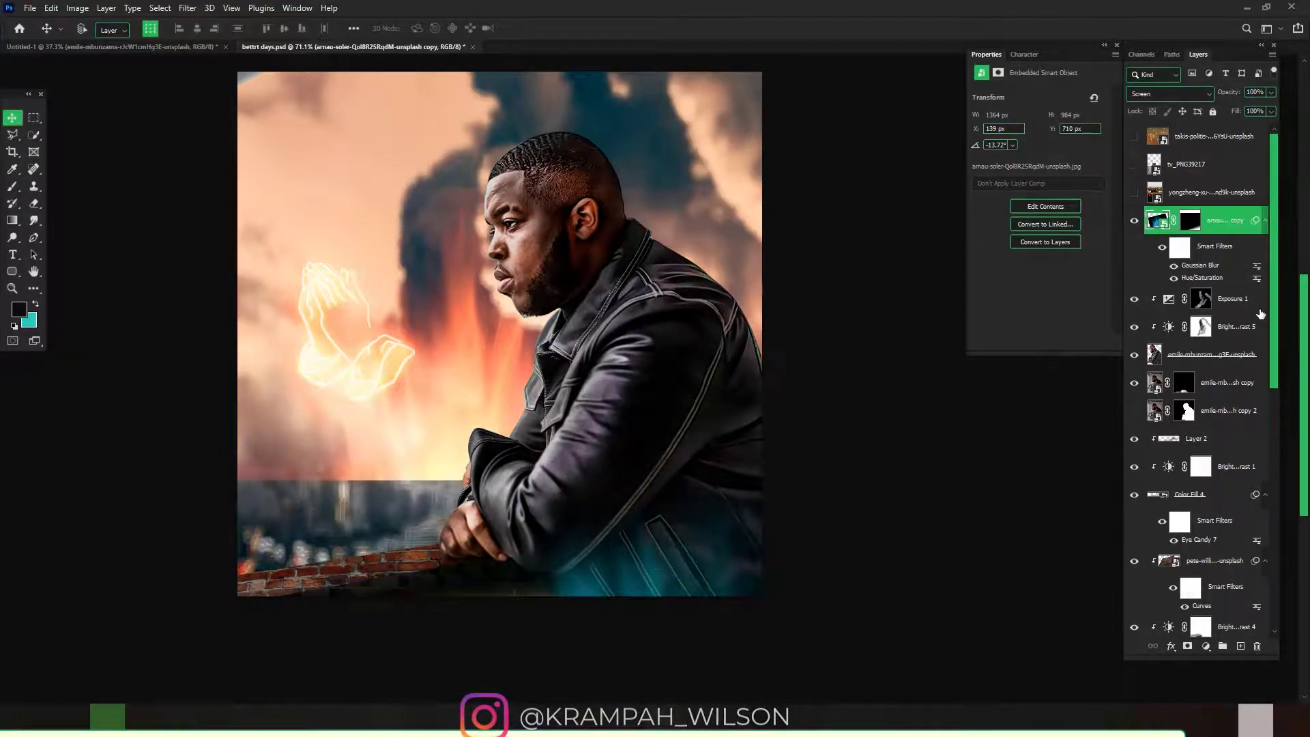
Rotate the original fire layer to -29.29°, scale it to 2.82%, and place it in the sky behind the man's back
{"action": "scroll", "coordinate": [1208, 566], "scroll_direction": "down", "scroll_amount": 9}
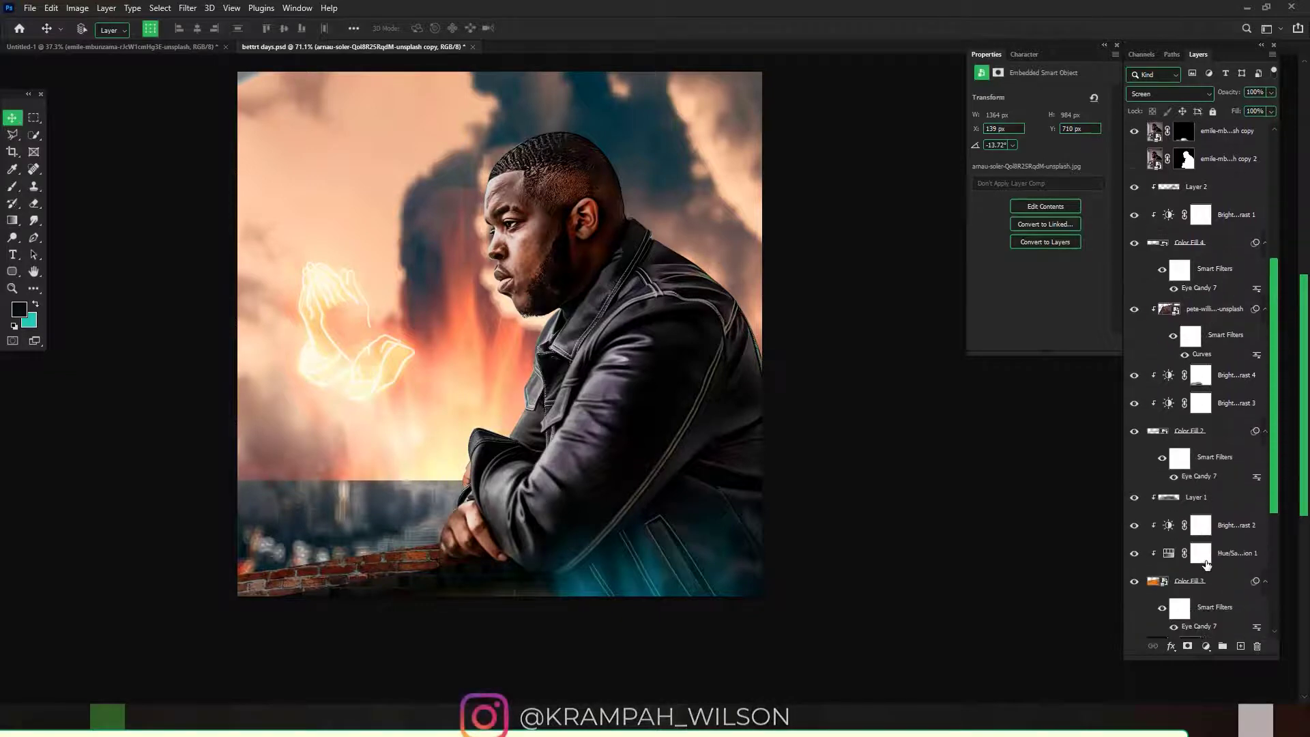
{"action": "scroll", "coordinate": [1203, 601], "scroll_direction": "down", "scroll_amount": 8}
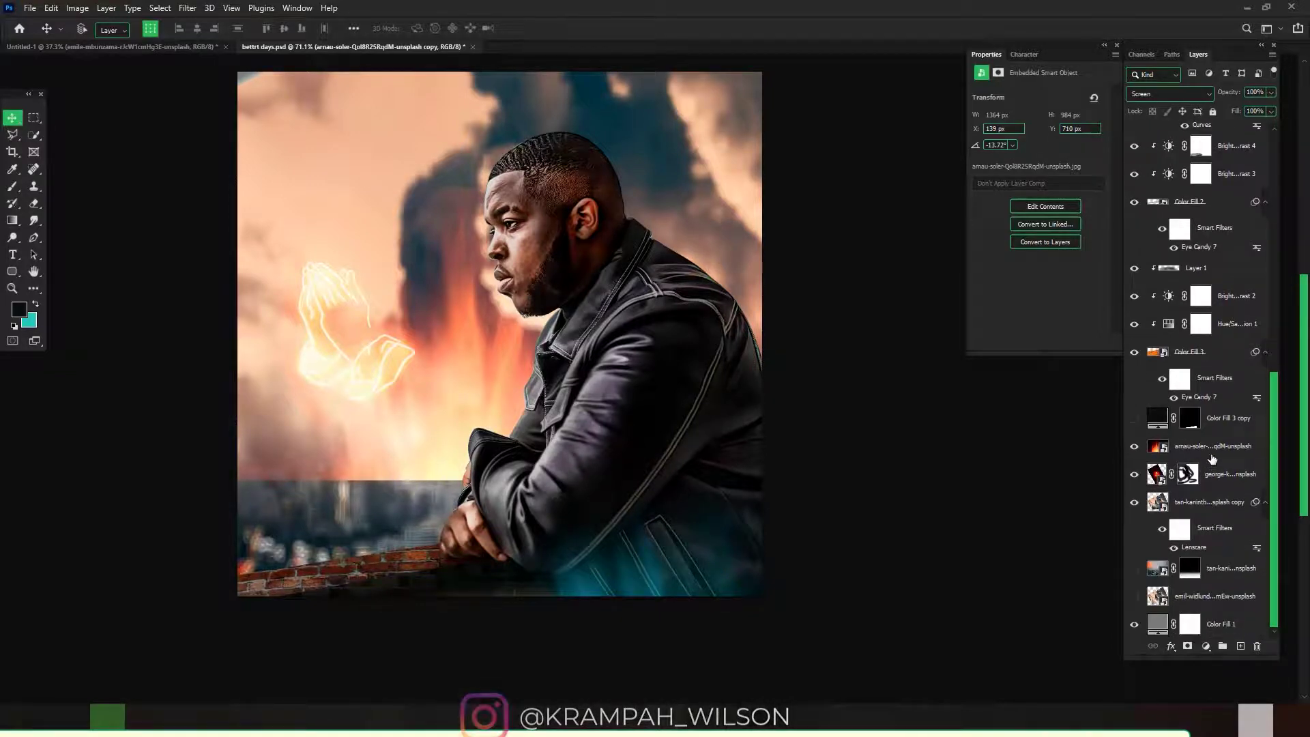
{"action": "left_click", "coordinate": [1212, 453]}
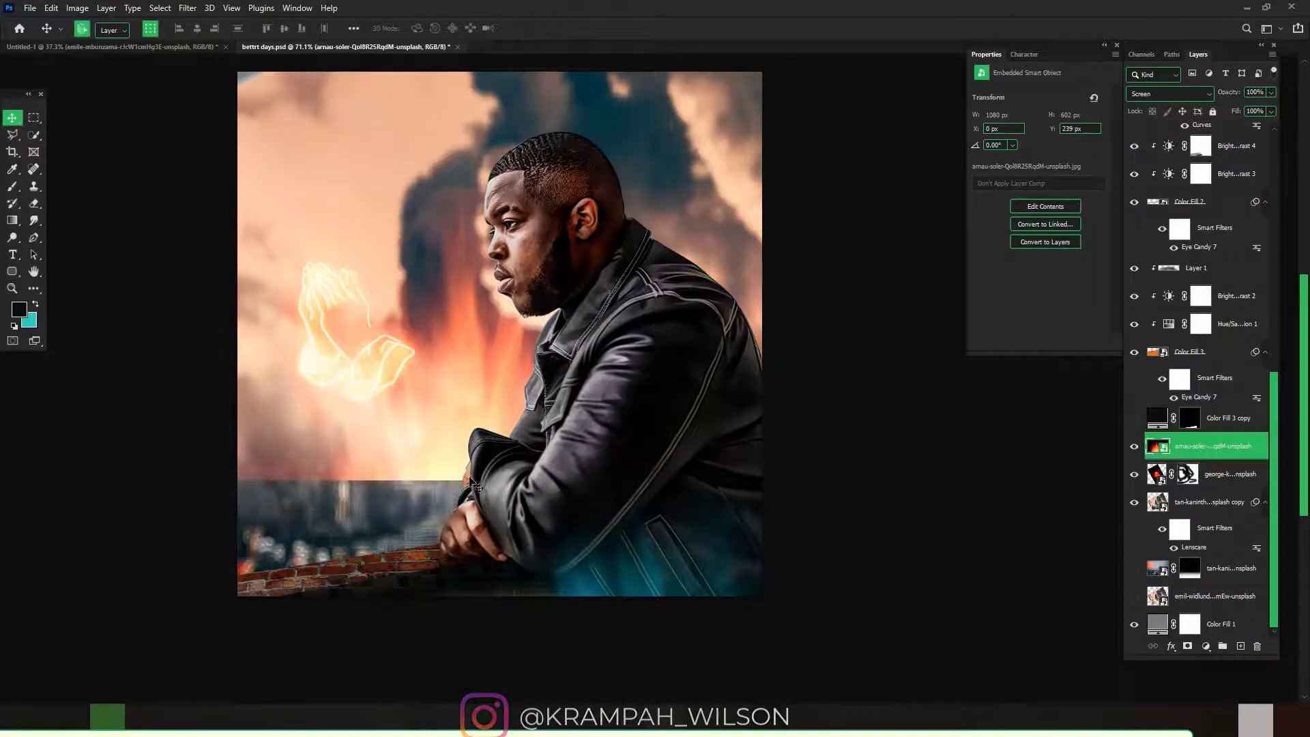
{"action": "key", "text": "ctrl+t"}
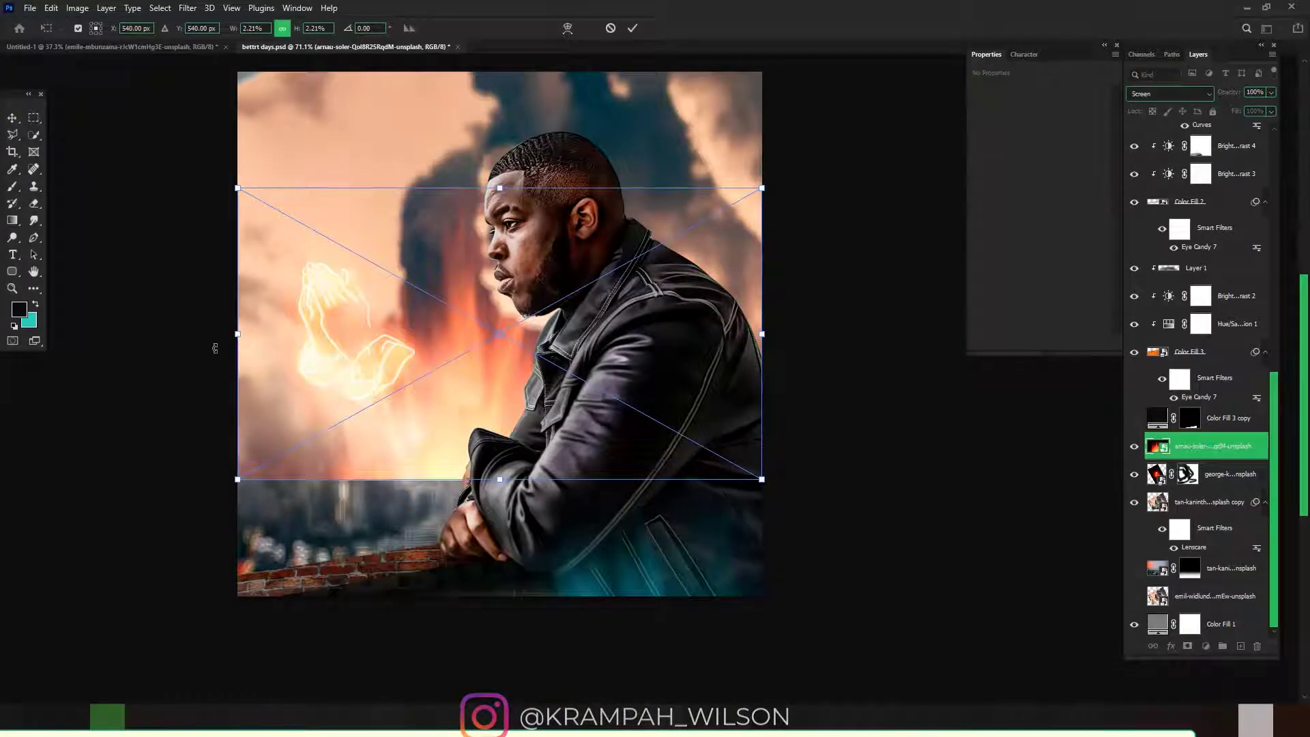
{"action": "left_click_drag", "start_coordinate": [205, 392], "coordinate": [339, 527]}
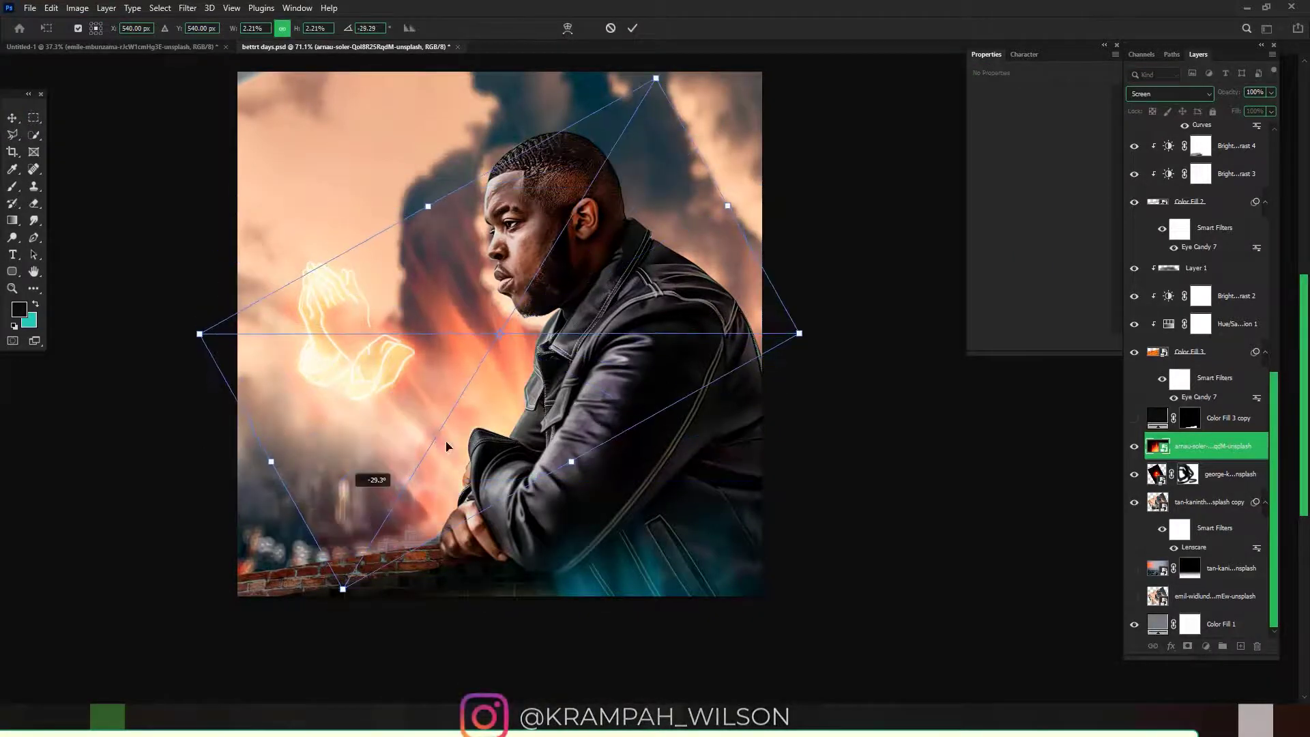
{"action": "left_click_drag", "start_coordinate": [644, 394], "coordinate": [882, 312]}
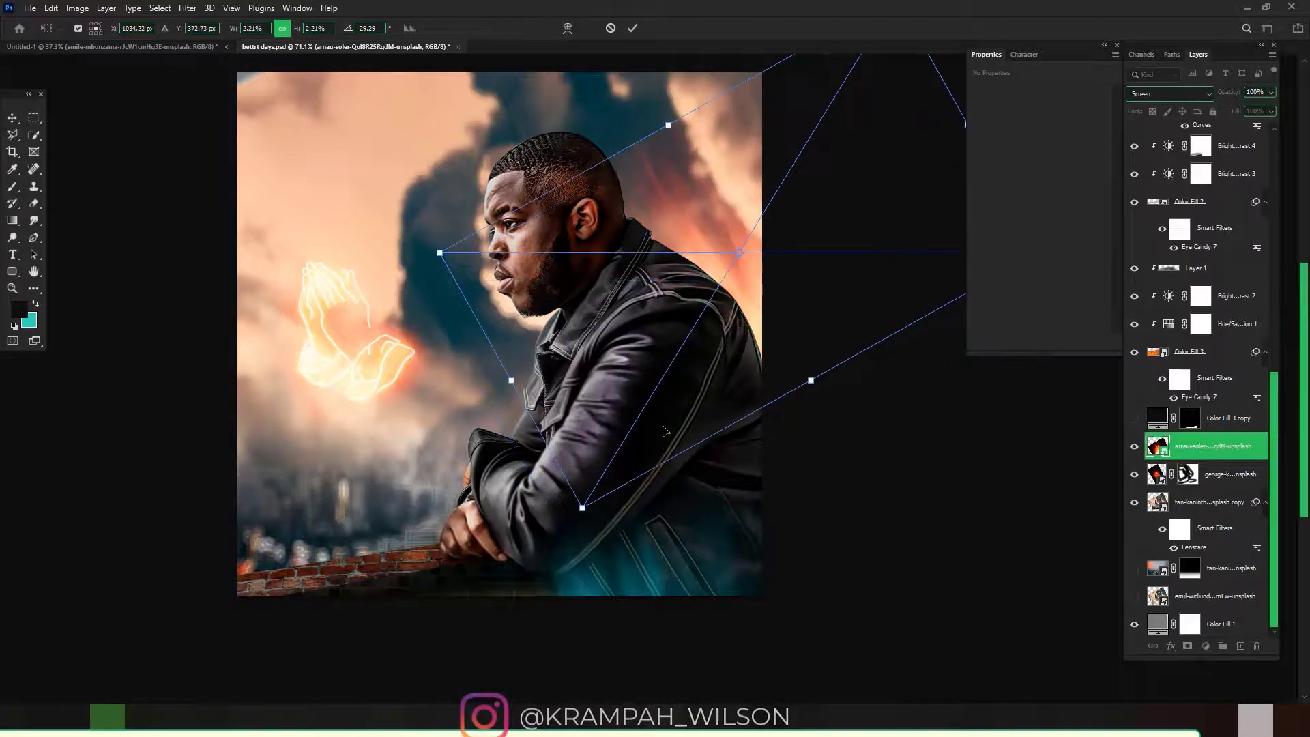
{"action": "scroll", "coordinate": [756, 298], "scroll_direction": "down", "scroll_amount": 3}
{"action": "left_click_drag", "start_coordinate": [755, 258], "coordinate": [785, 205]}
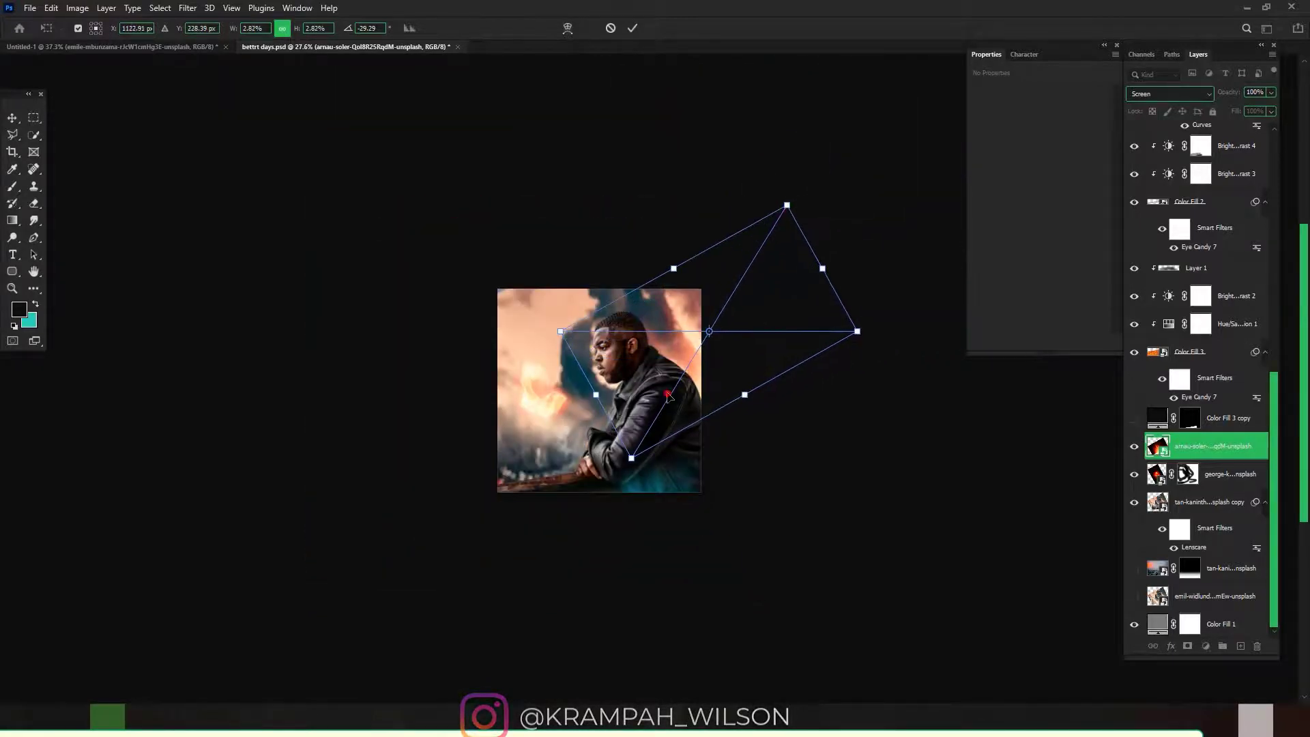
{"action": "key", "text": "Return"}
{"action": "scroll", "coordinate": [650, 392], "scroll_direction": "up", "scroll_amount": 4}
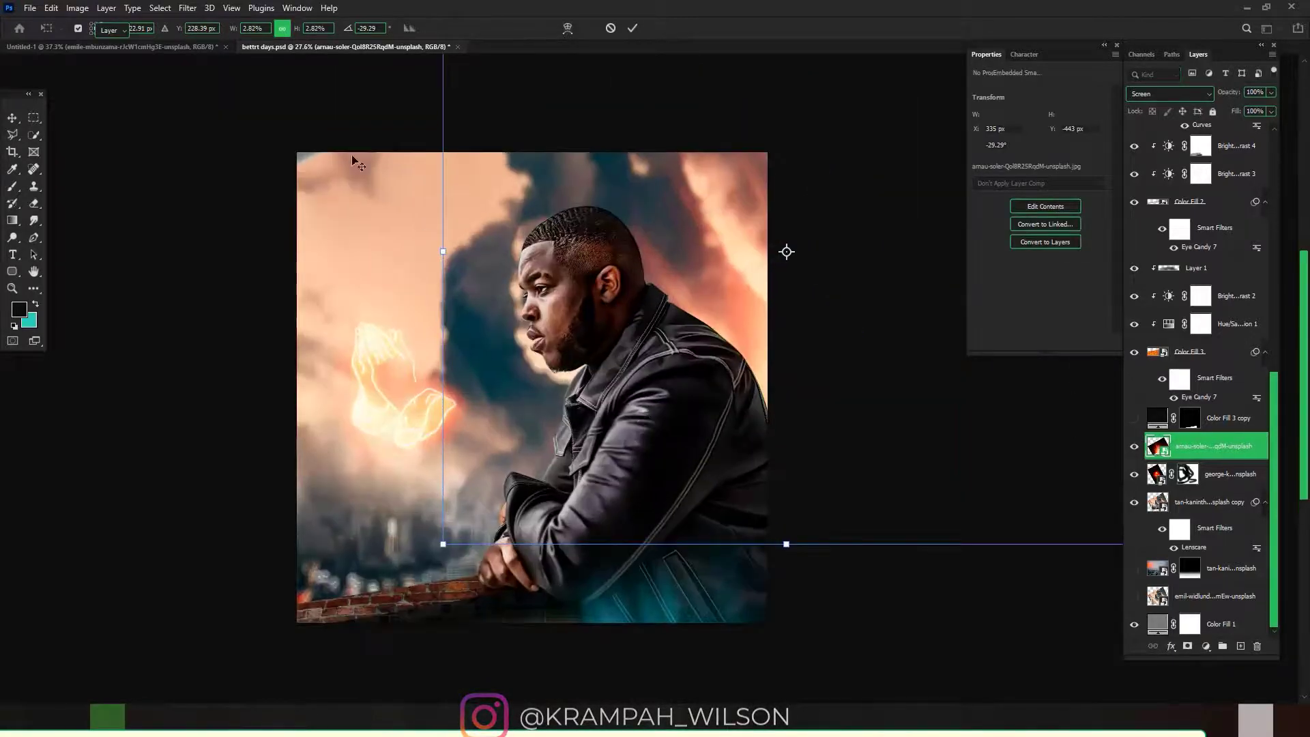
Apply a Gaussian Blur with a 7.0-pixel radius to the original fire layer
{"action": "left_click", "coordinate": [188, 7]}
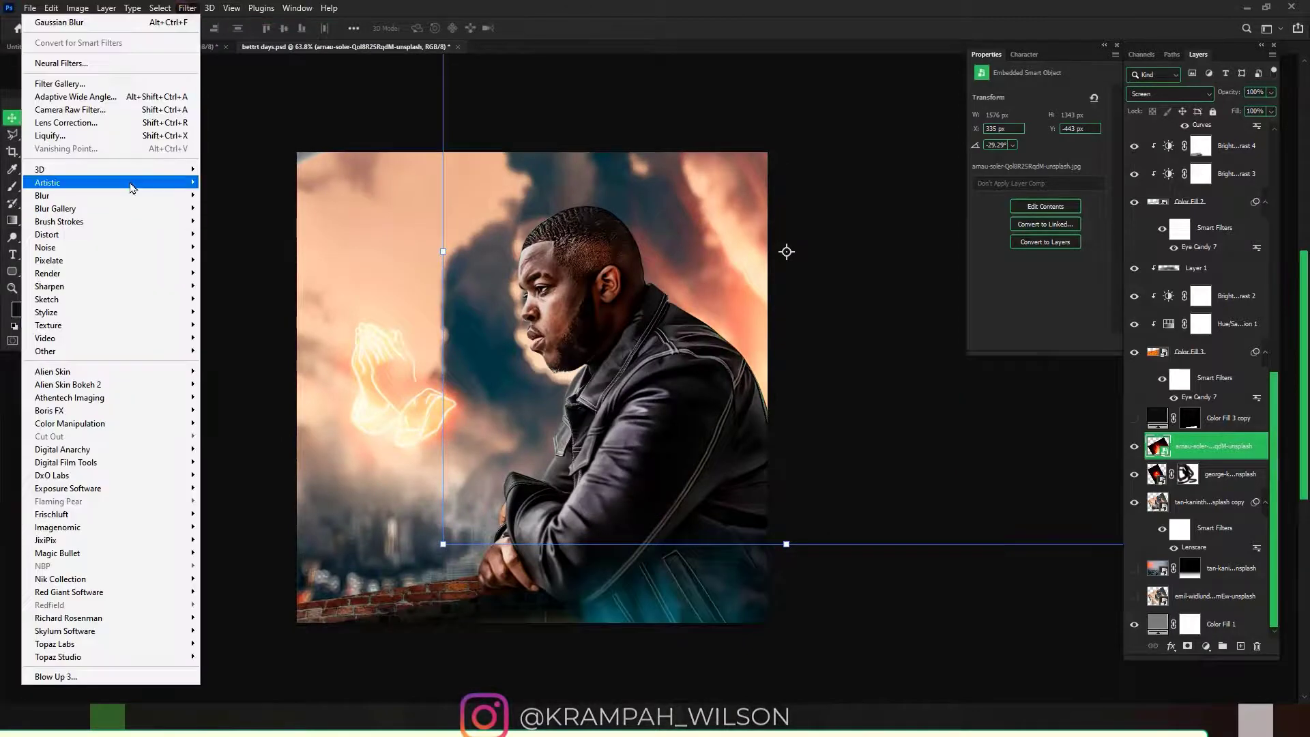
{"action": "mouse_move", "coordinate": [171, 195]}
{"action": "left_click", "coordinate": [238, 247]}
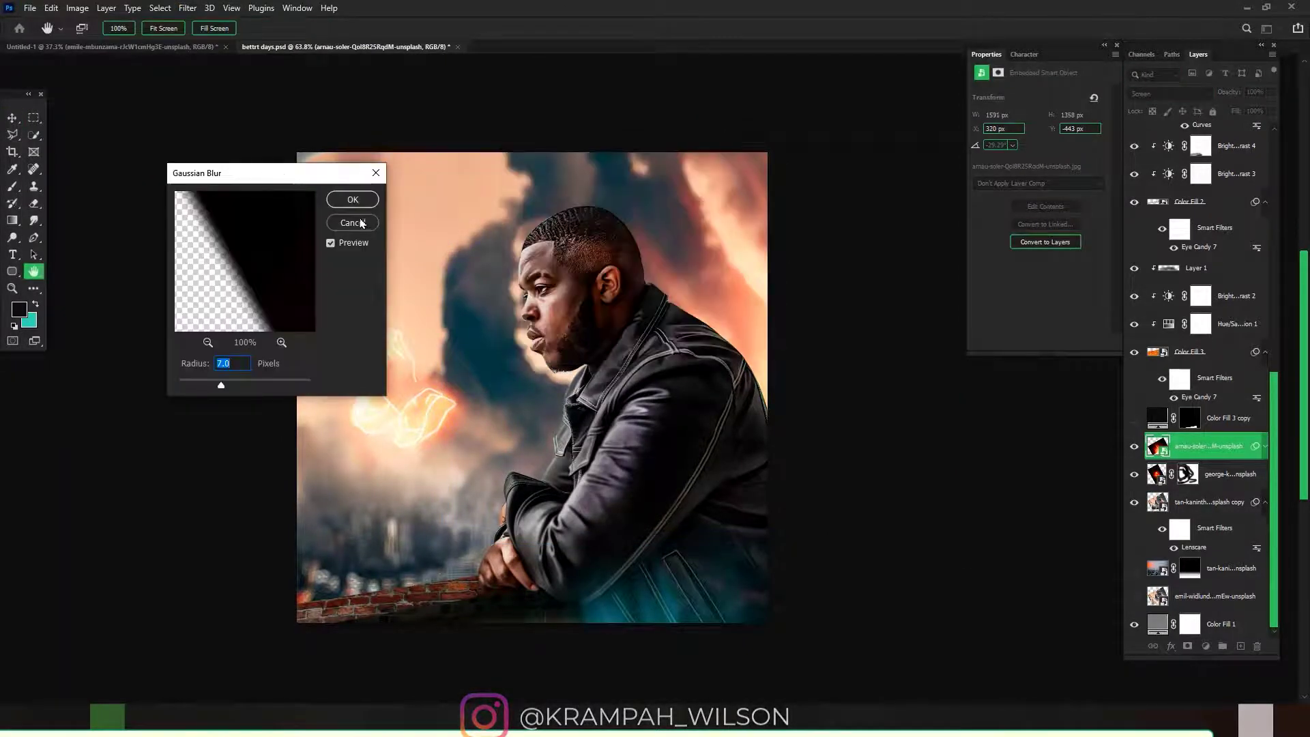
{"action": "left_click", "coordinate": [352, 200]}
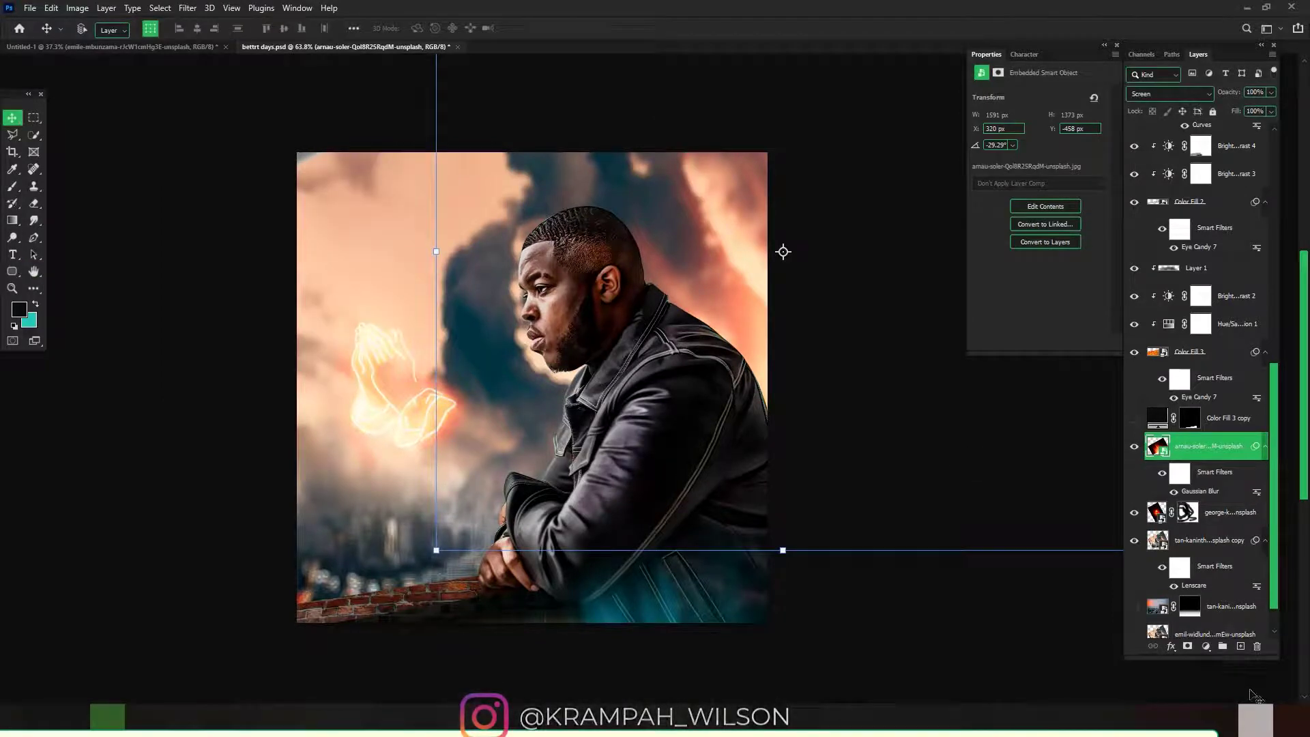
Paint a cream glow sampled from the sky behind the man's back, using an 800 px brush on a new Soft Light layer
{"action": "left_click", "coordinate": [1241, 647]}
{"action": "key", "text": "b"}
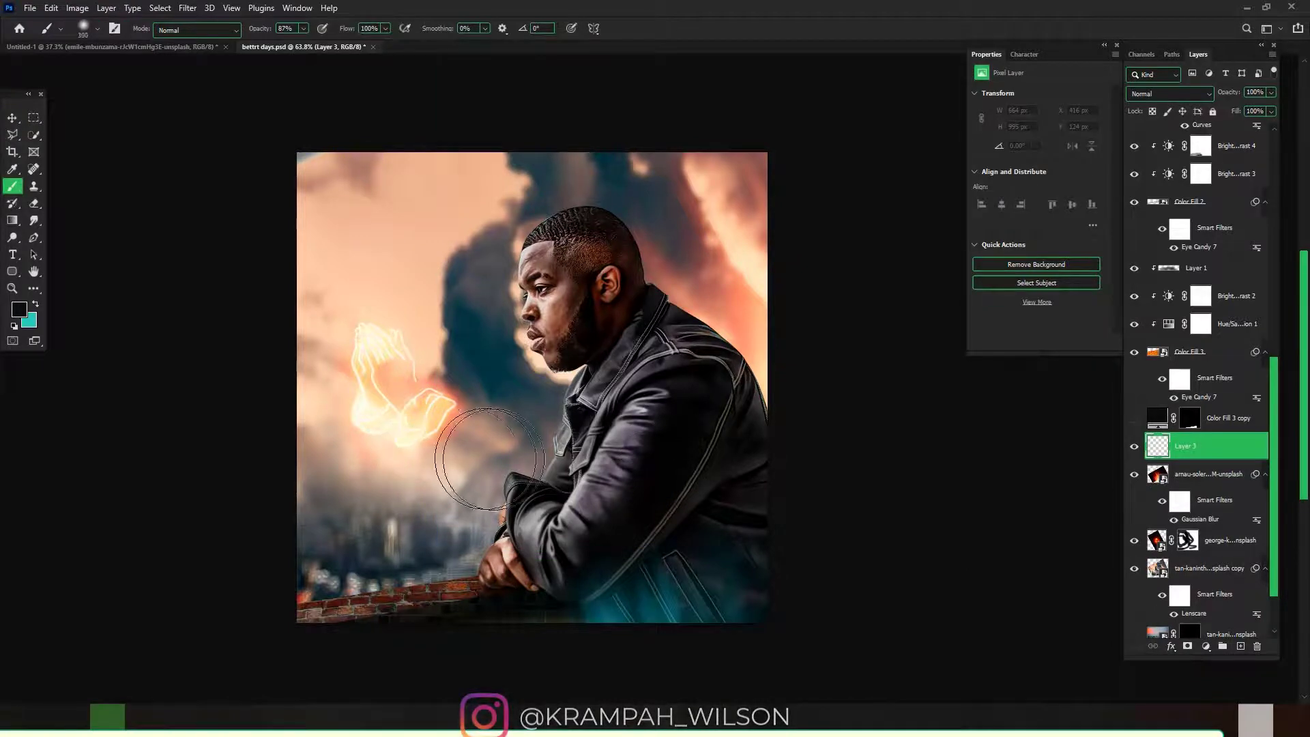
{"action": "key", "text": "bracketright"}
{"action": "key", "text": "bracketright"}
{"action": "key", "text": "bracketright"}
{"action": "key", "text": "bracketright"}
{"action": "key", "text": "bracketright"}
{"action": "key", "text": "bracketright"}
{"action": "key", "text": "bracketright"}
{"action": "key", "text": "bracketright"}
{"action": "key", "text": "bracketright"}
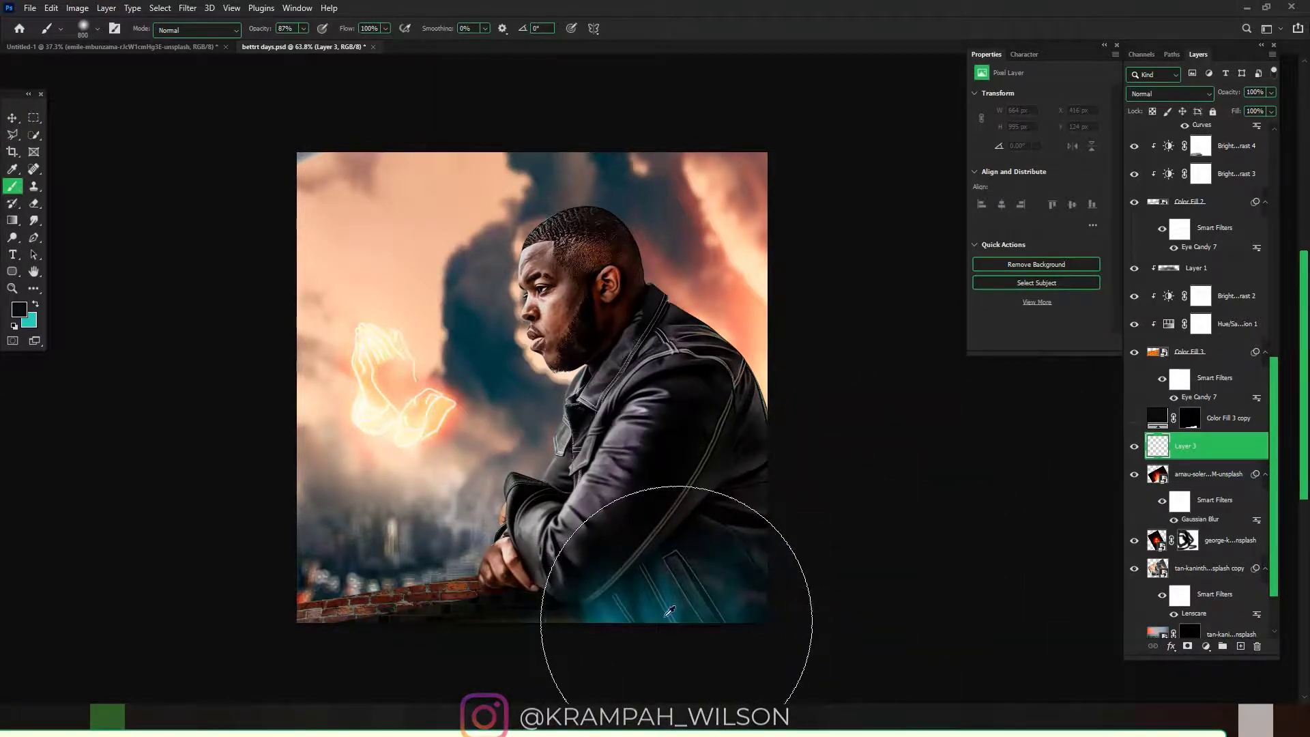
{"action": "left_click", "coordinate": [604, 603], "text": "alt"}
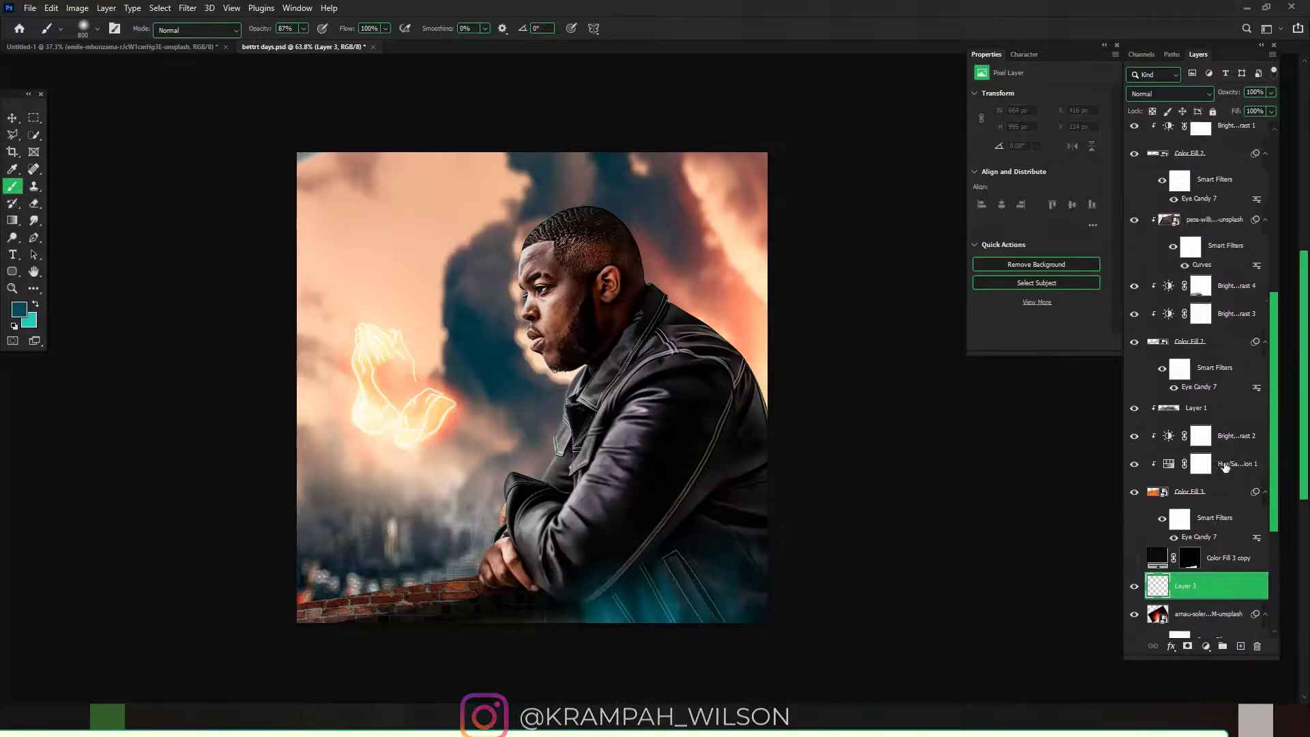
{"action": "left_click", "coordinate": [752, 269], "text": "alt"}
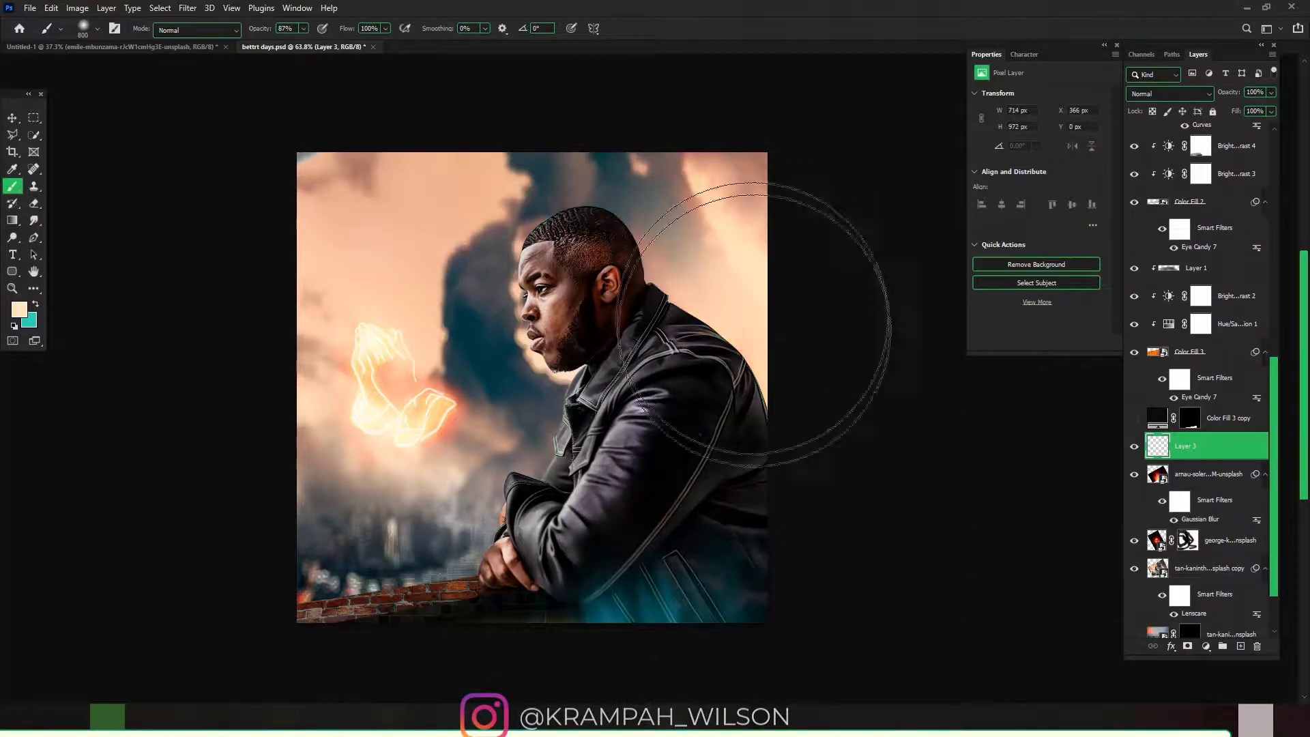
{"action": "left_click", "coordinate": [1163, 94]}
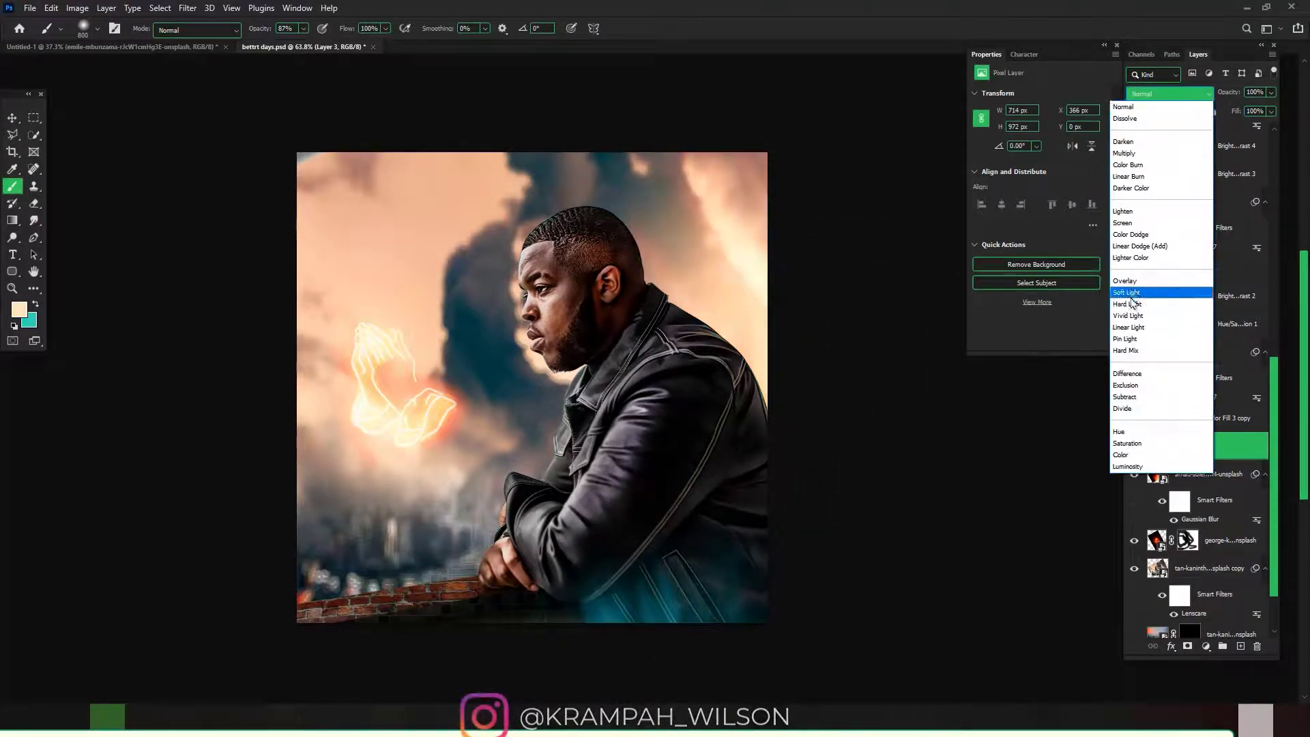
{"action": "left_click", "coordinate": [1126, 292]}
Add a new empty layer directly above the blue fire copy
{"action": "scroll", "coordinate": [1233, 375], "scroll_direction": "up", "scroll_amount": 1}
{"action": "scroll", "coordinate": [1234, 375], "scroll_direction": "up", "scroll_amount": 10}
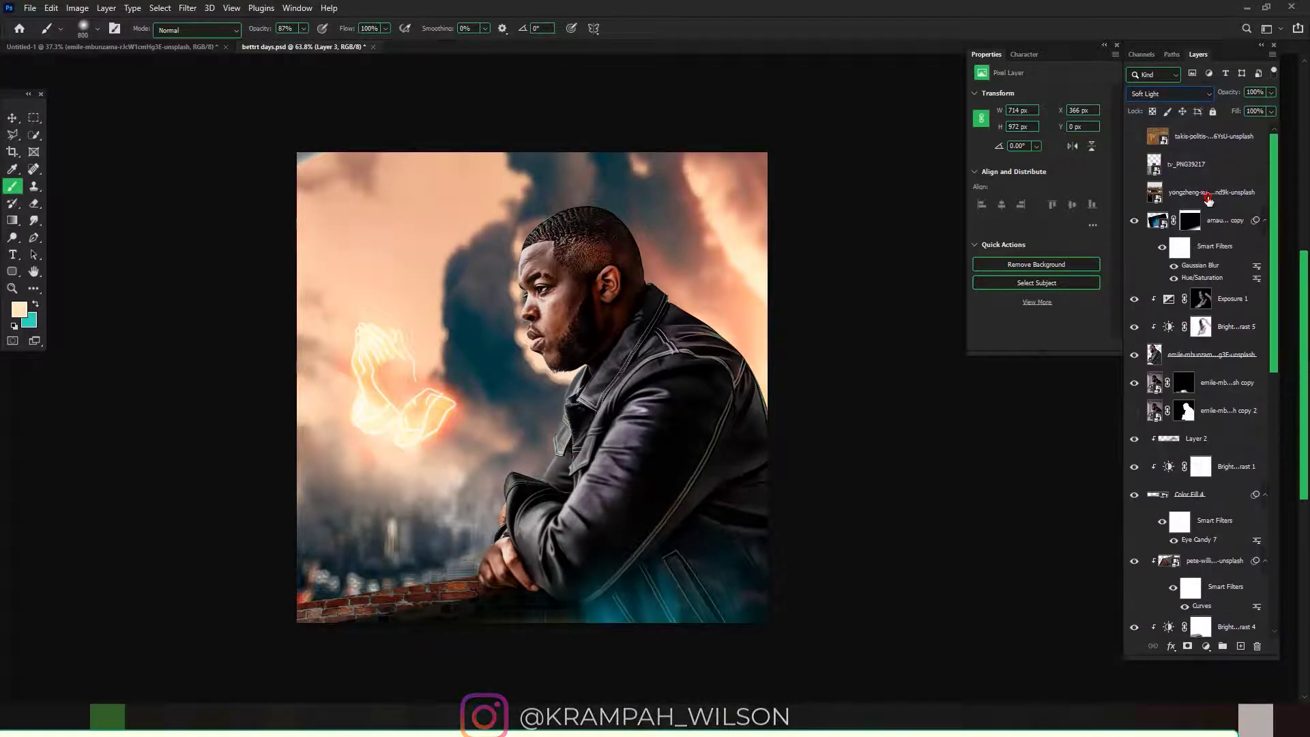
{"action": "left_click", "coordinate": [1208, 194]}
{"action": "left_click", "coordinate": [1222, 220]}
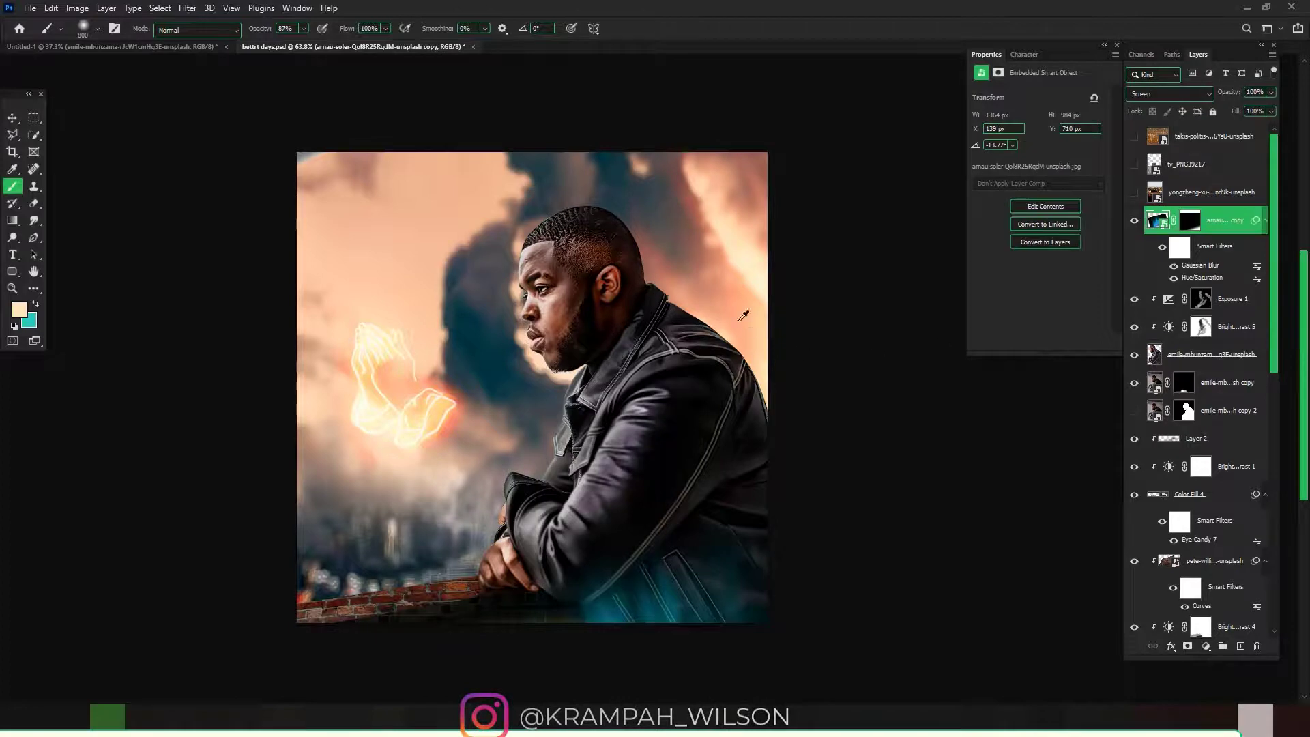
{"action": "left_click", "coordinate": [1240, 647]}
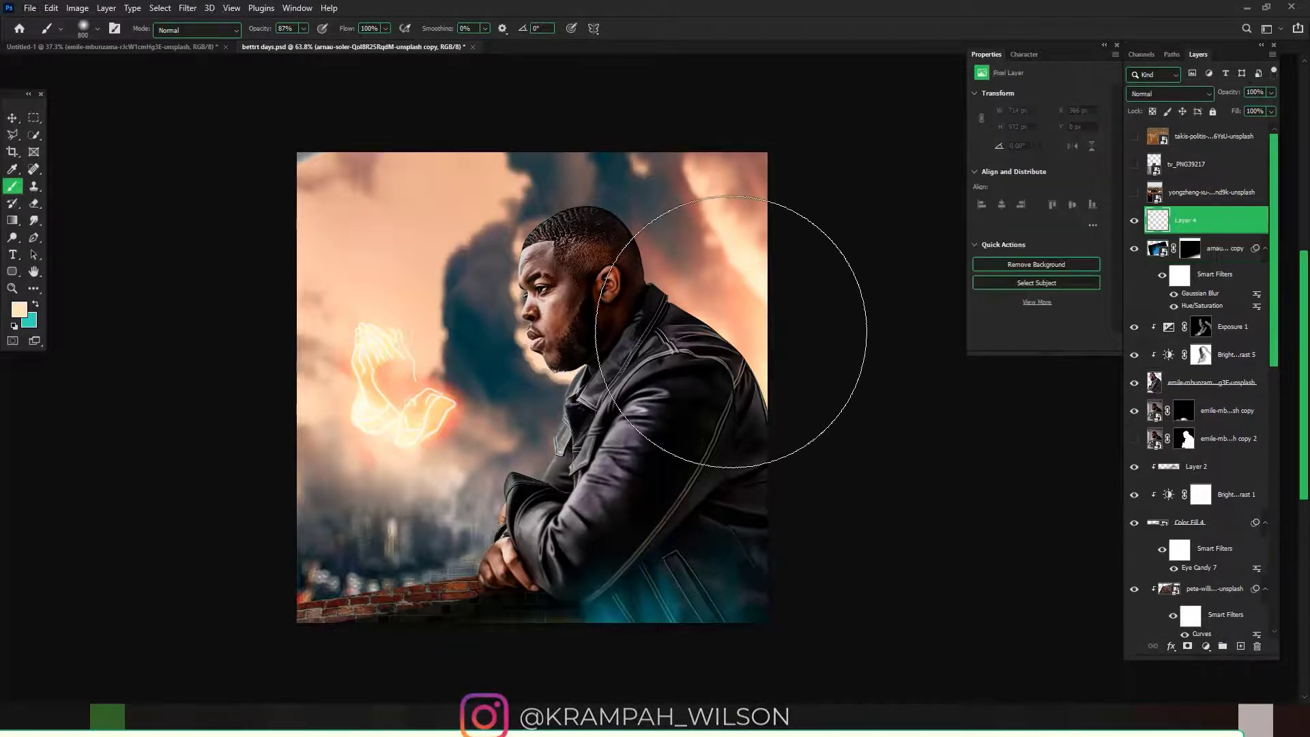
Paint a cream glow over the man's back at the image's right edge, and set its layer to Lighter Color at 44% opacity
{"action": "left_click_drag", "start_coordinate": [947, 310], "coordinate": [750, 307]}
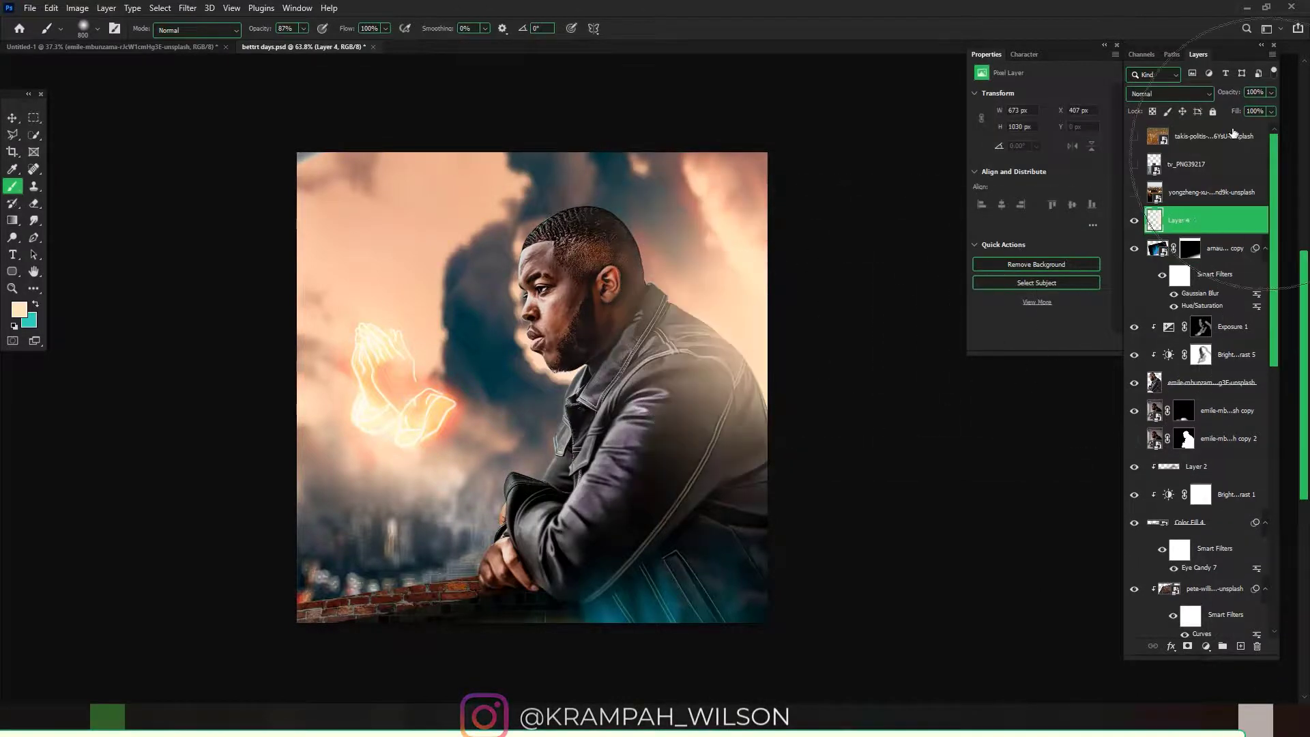
{"action": "left_click", "coordinate": [1169, 94]}
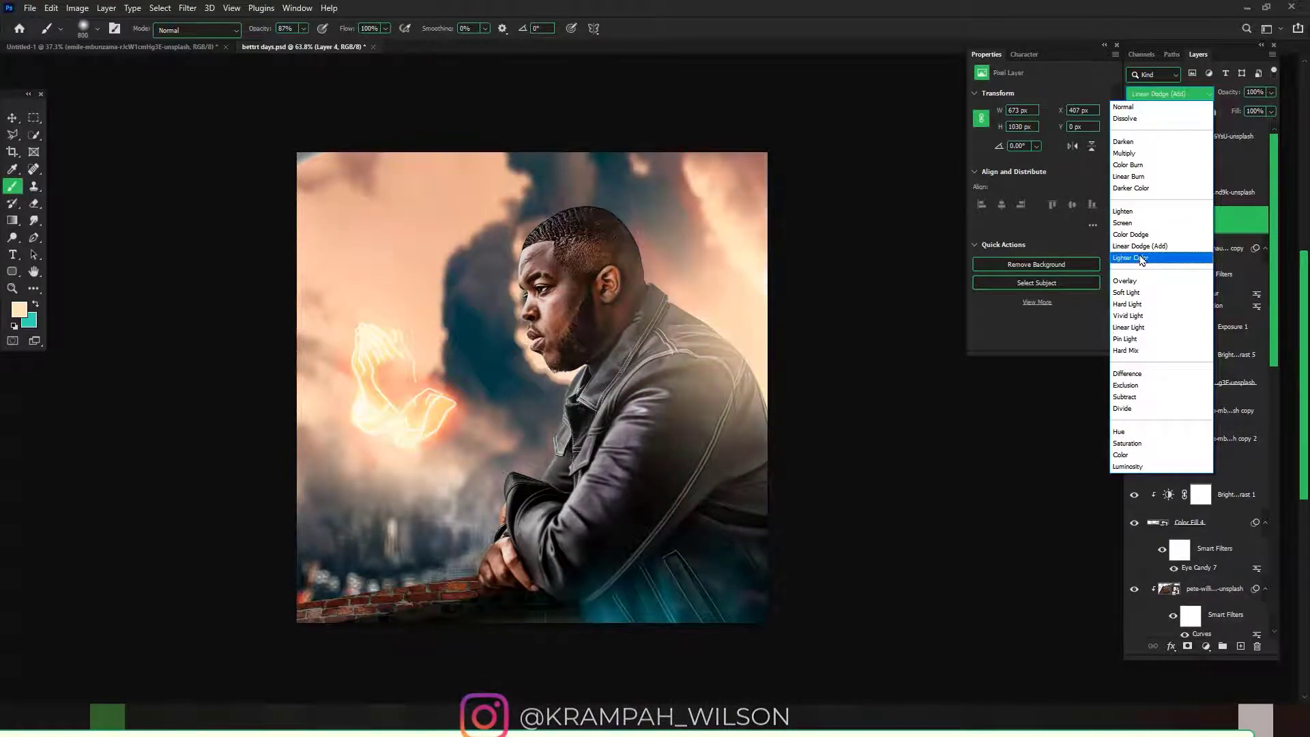
{"action": "left_click", "coordinate": [1140, 258]}
{"action": "left_click_drag", "start_coordinate": [1219, 95], "coordinate": [1116, 101]}
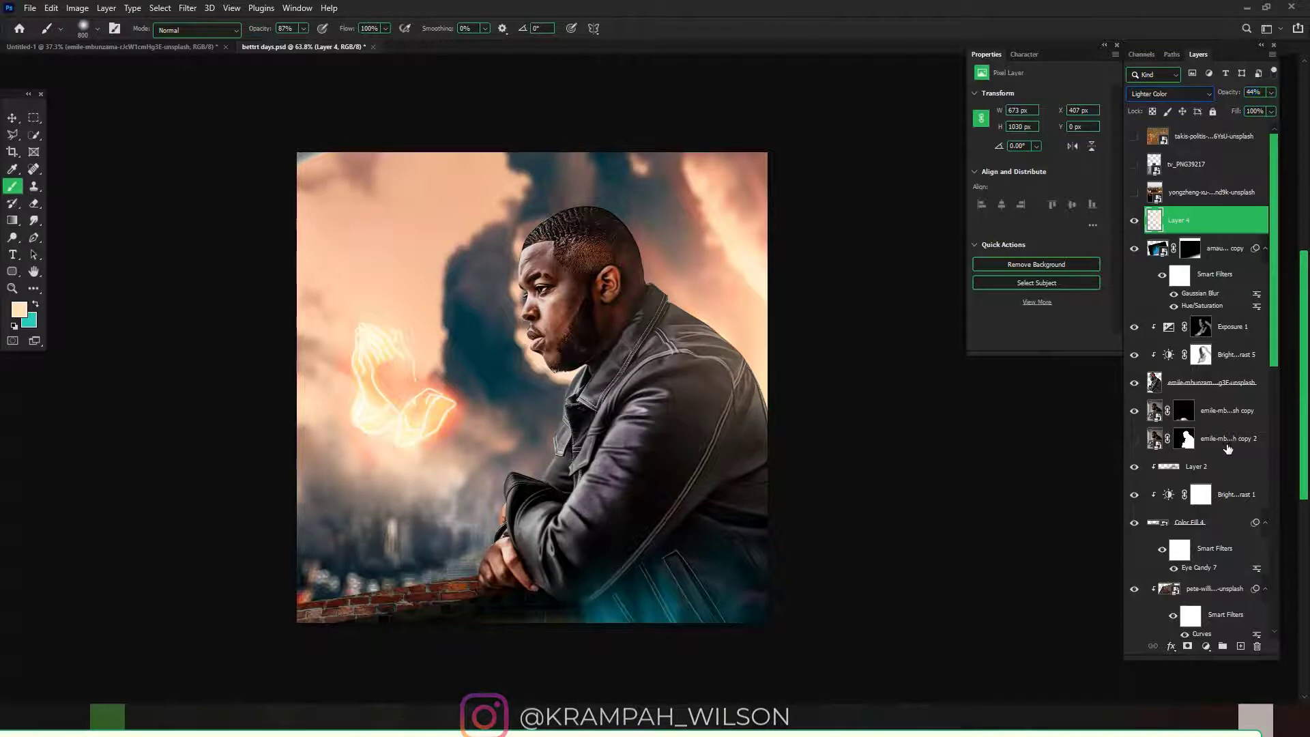
Paint dark teal sampled from the lower jacket along the image's bottom on a new layer set to Screen
{"action": "left_click", "coordinate": [1240, 648]}
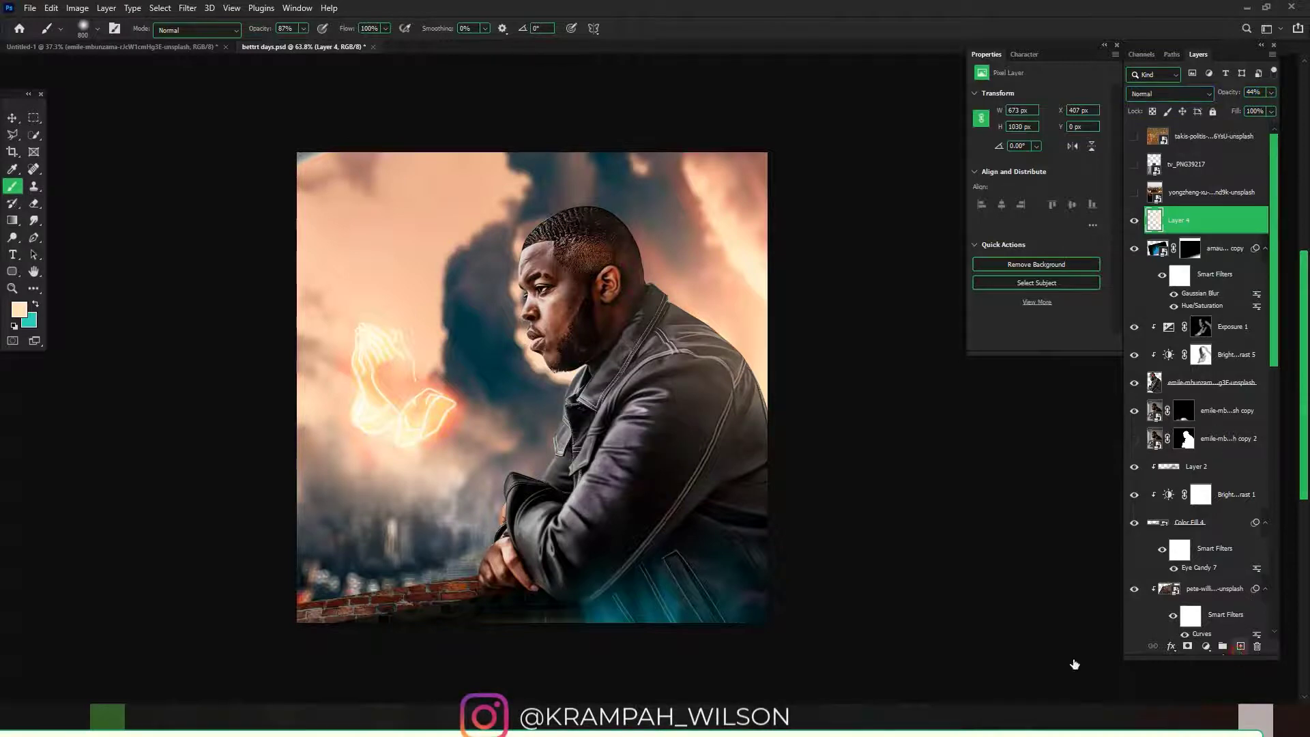
{"action": "left_click", "coordinate": [654, 598], "text": "alt"}
{"action": "mouse_move", "coordinate": [746, 629]}
{"action": "left_mouse_down"}
{"action": "mouse_move", "coordinate": [301, 725]}
{"action": "mouse_move", "coordinate": [205, 730]}
{"action": "mouse_move", "coordinate": [312, 732]}
{"action": "left_mouse_up"}
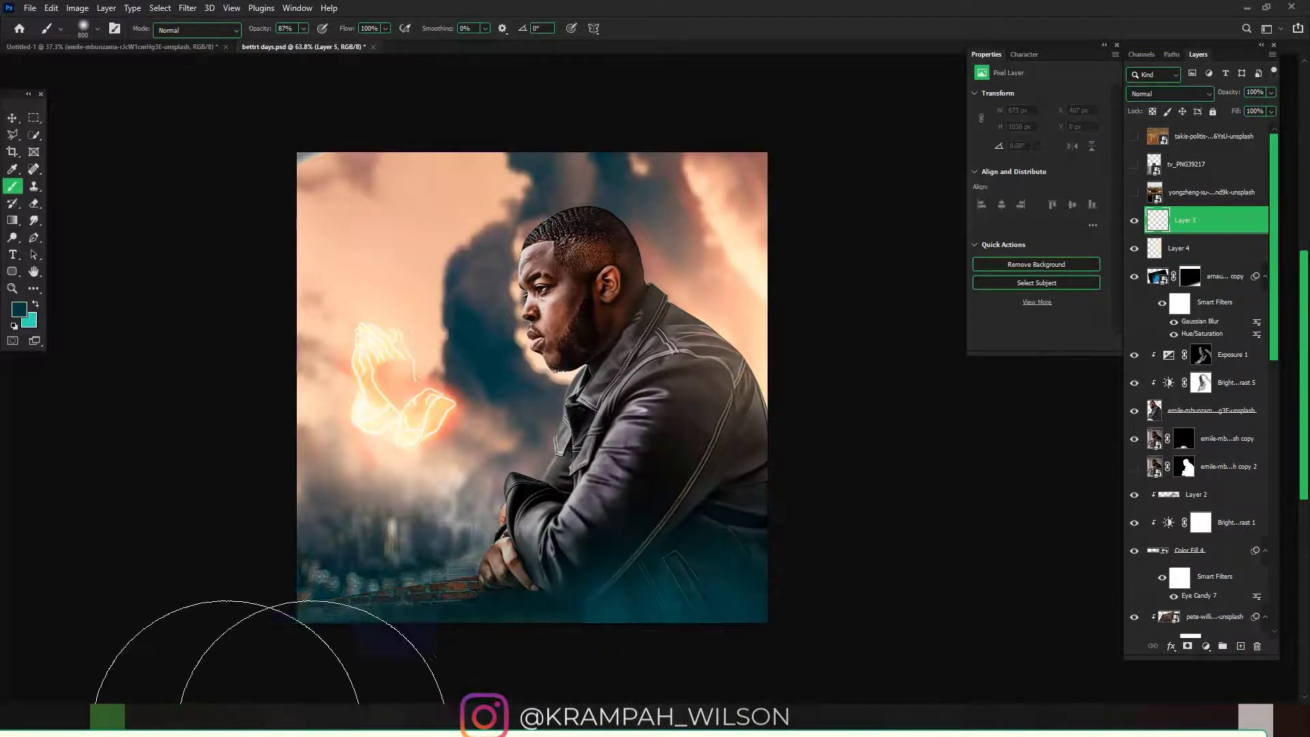
{"action": "left_click", "coordinate": [1163, 95]}
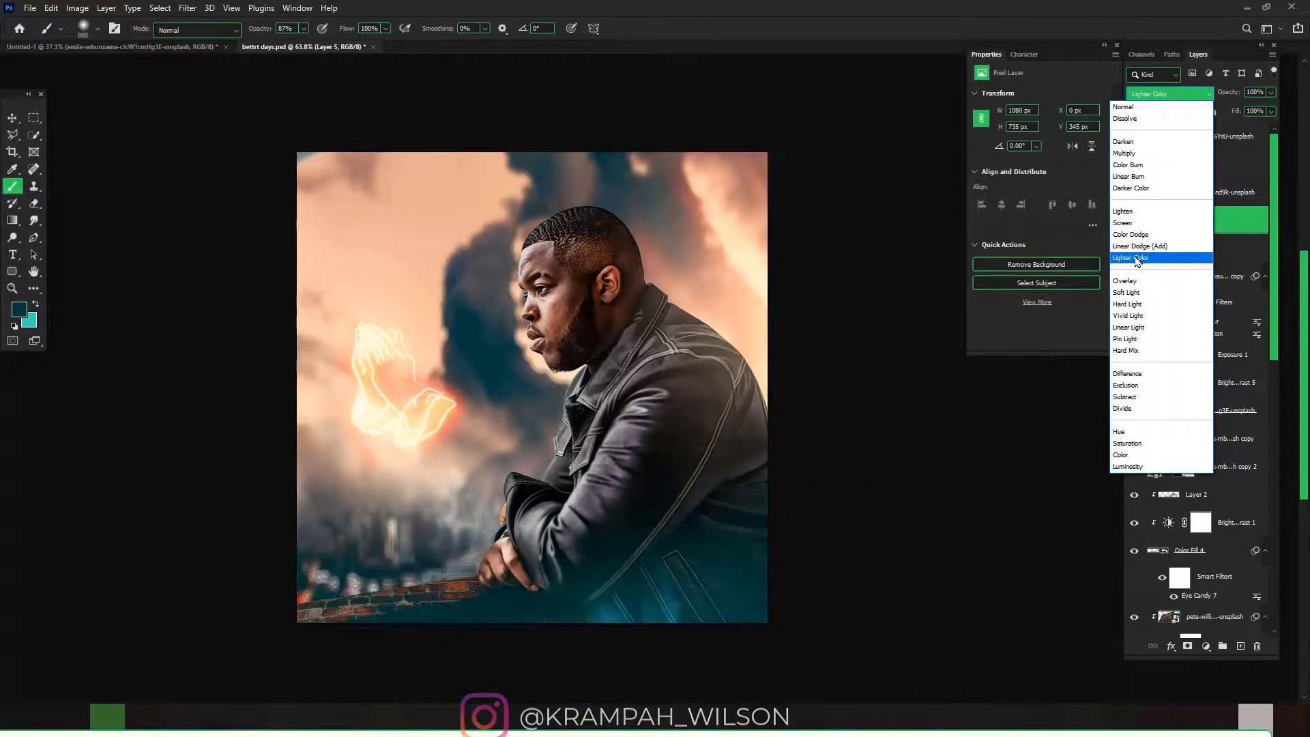
{"action": "left_click", "coordinate": [1136, 224]}
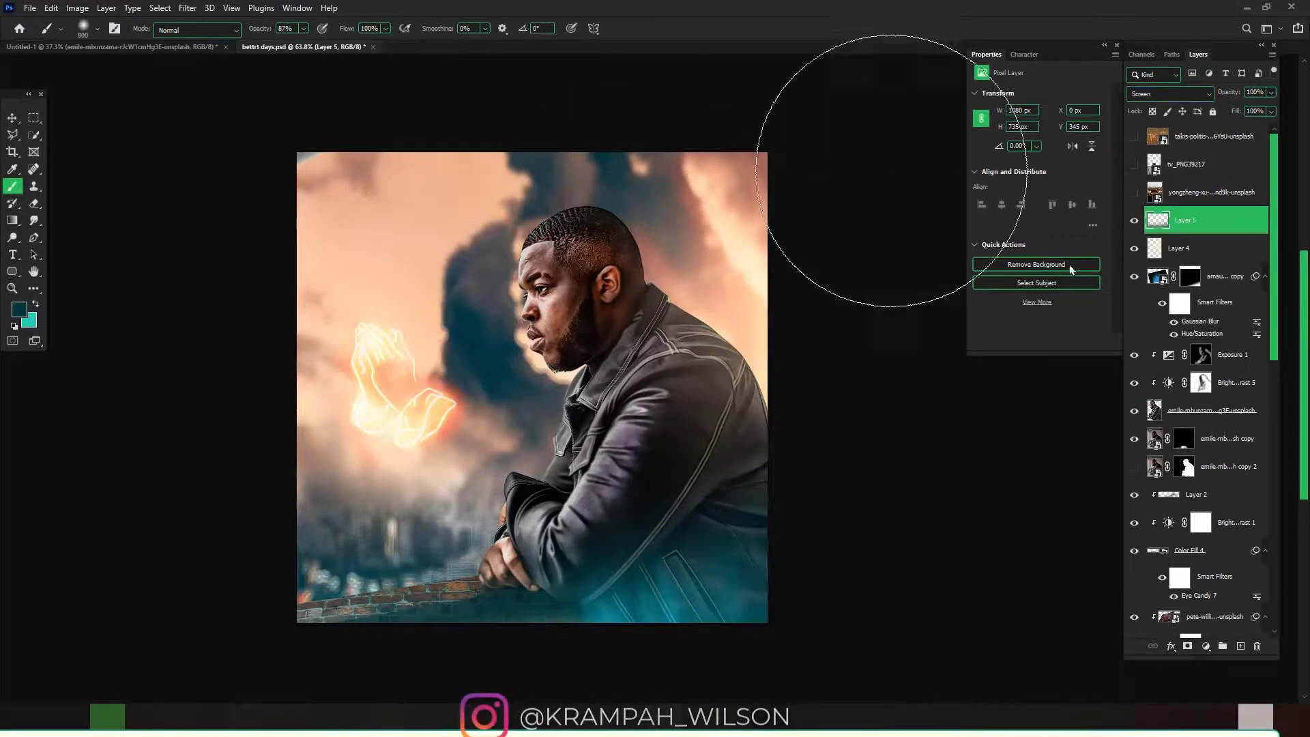
Paint a large cream spot sampled from the neon hands over them on a new layer set to Color Burn
{"action": "left_click", "coordinate": [1241, 645]}
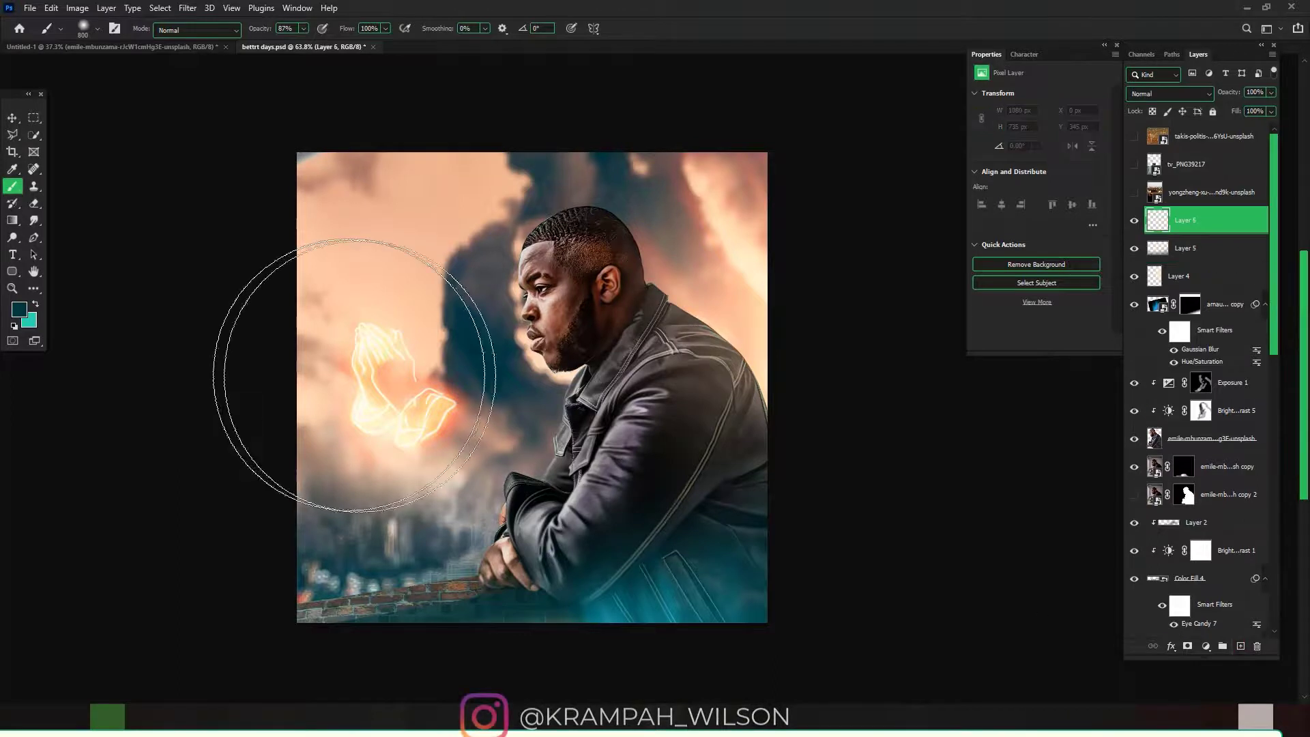
{"action": "left_click", "coordinate": [432, 415], "text": "alt"}
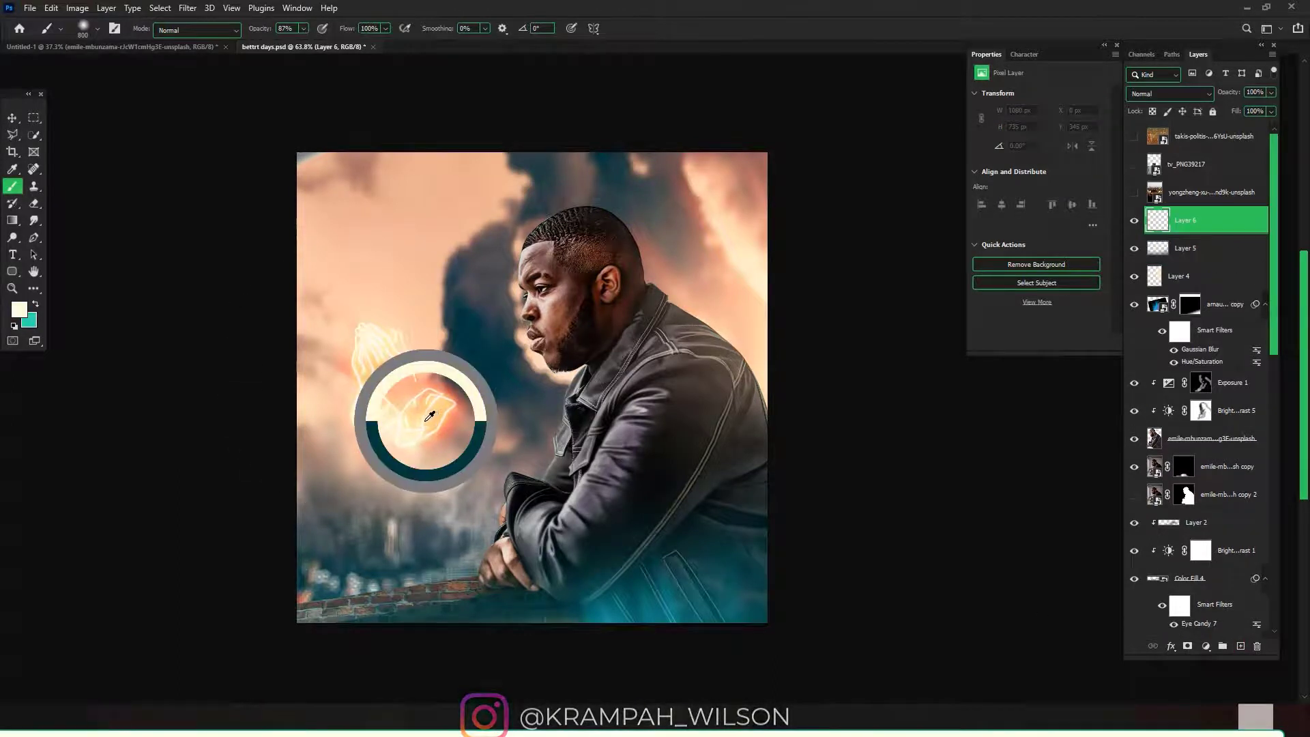
{"action": "left_click", "coordinate": [393, 394]}
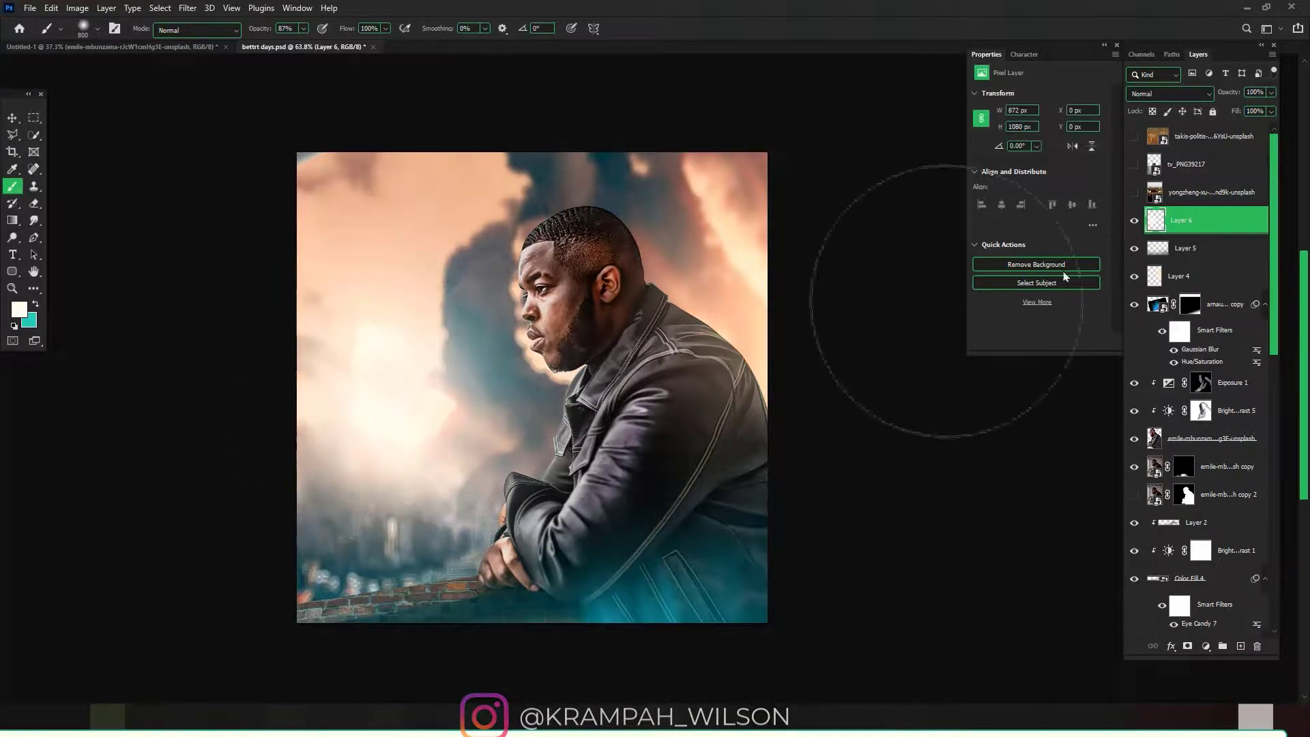
{"action": "left_click", "coordinate": [1140, 95]}
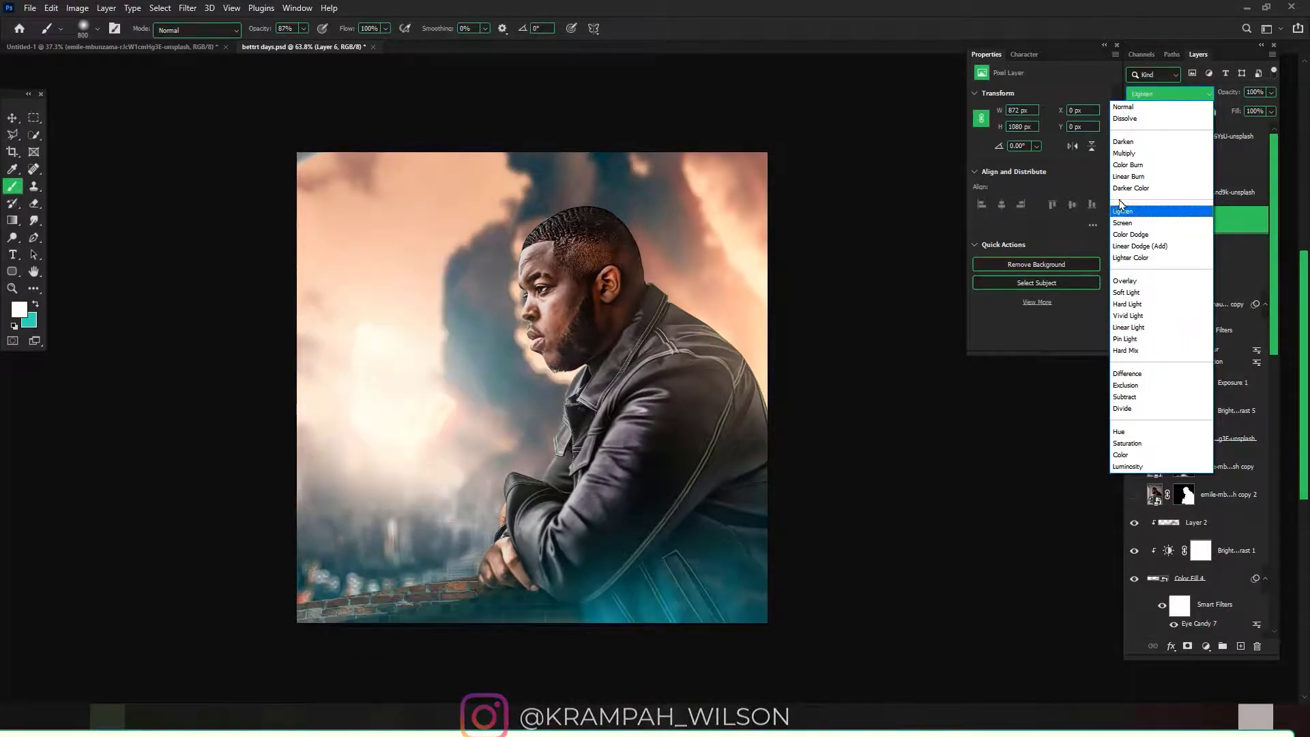
{"action": "left_click", "coordinate": [1129, 165]}
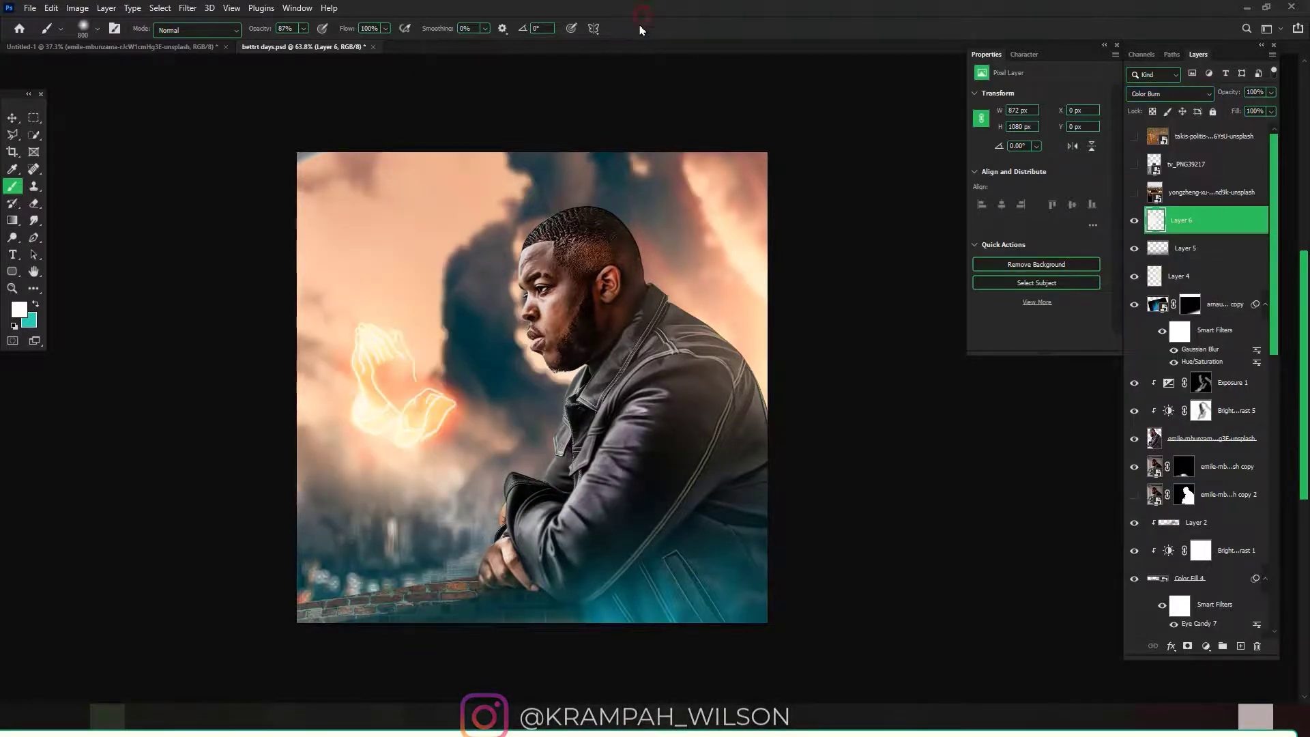
Add a new layer above the painted glows and fill it with the merged composite using Apply Image
{"action": "scroll", "coordinate": [442, 460], "scroll_direction": "up", "scroll_amount": 3}
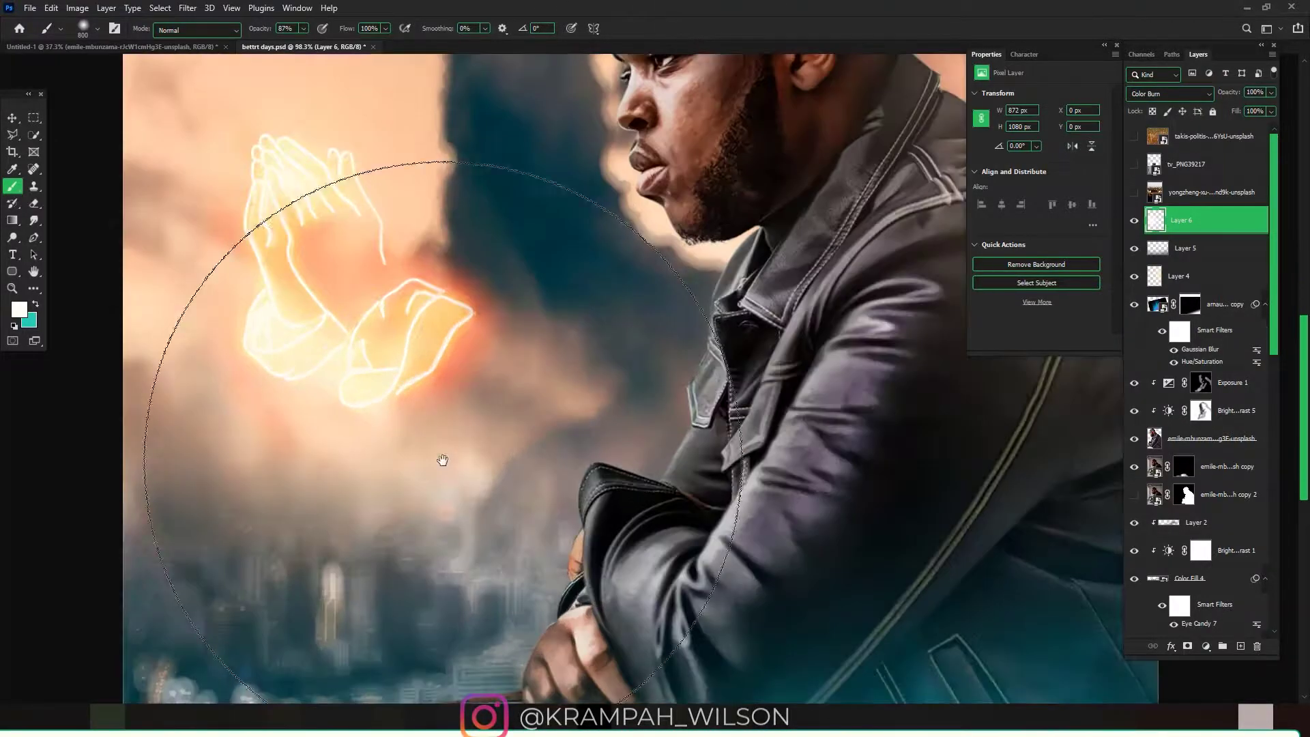
{"action": "scroll", "coordinate": [457, 471], "scroll_direction": "down", "scroll_amount": 4}
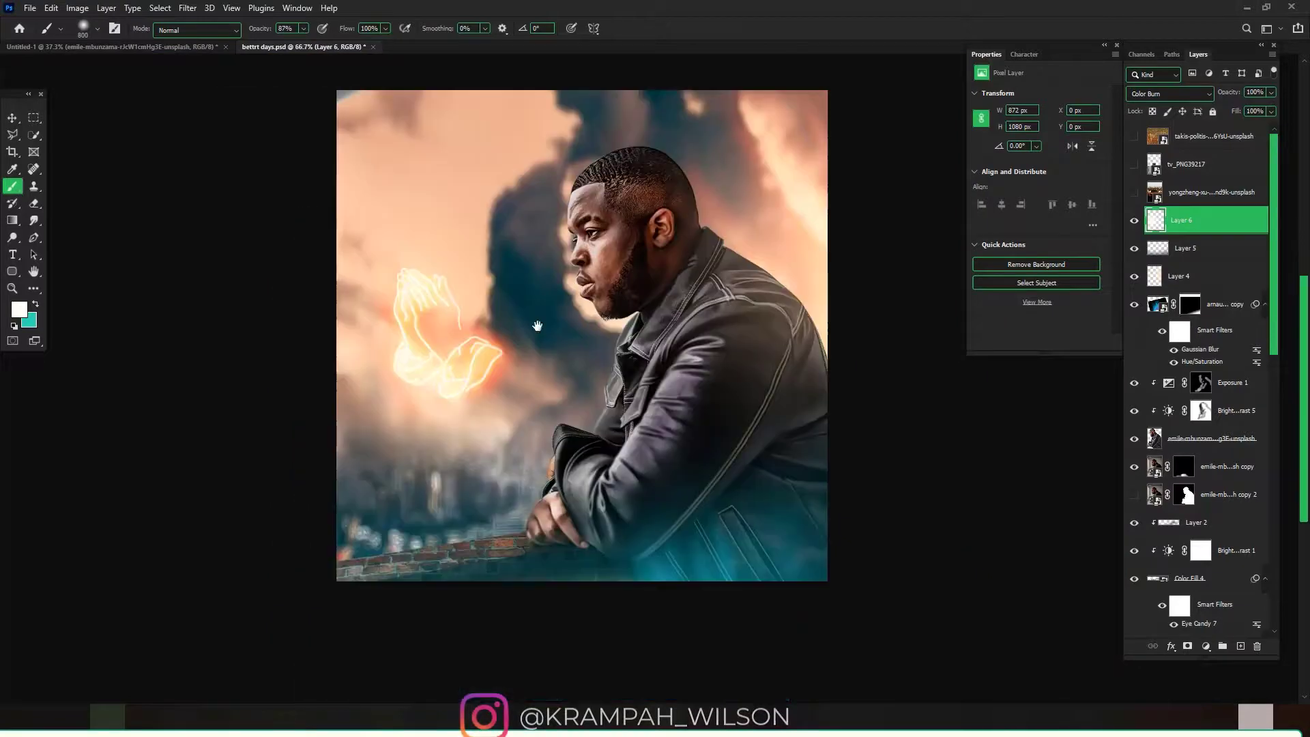
{"action": "left_click_drag", "start_coordinate": [537, 326], "coordinate": [529, 413]}
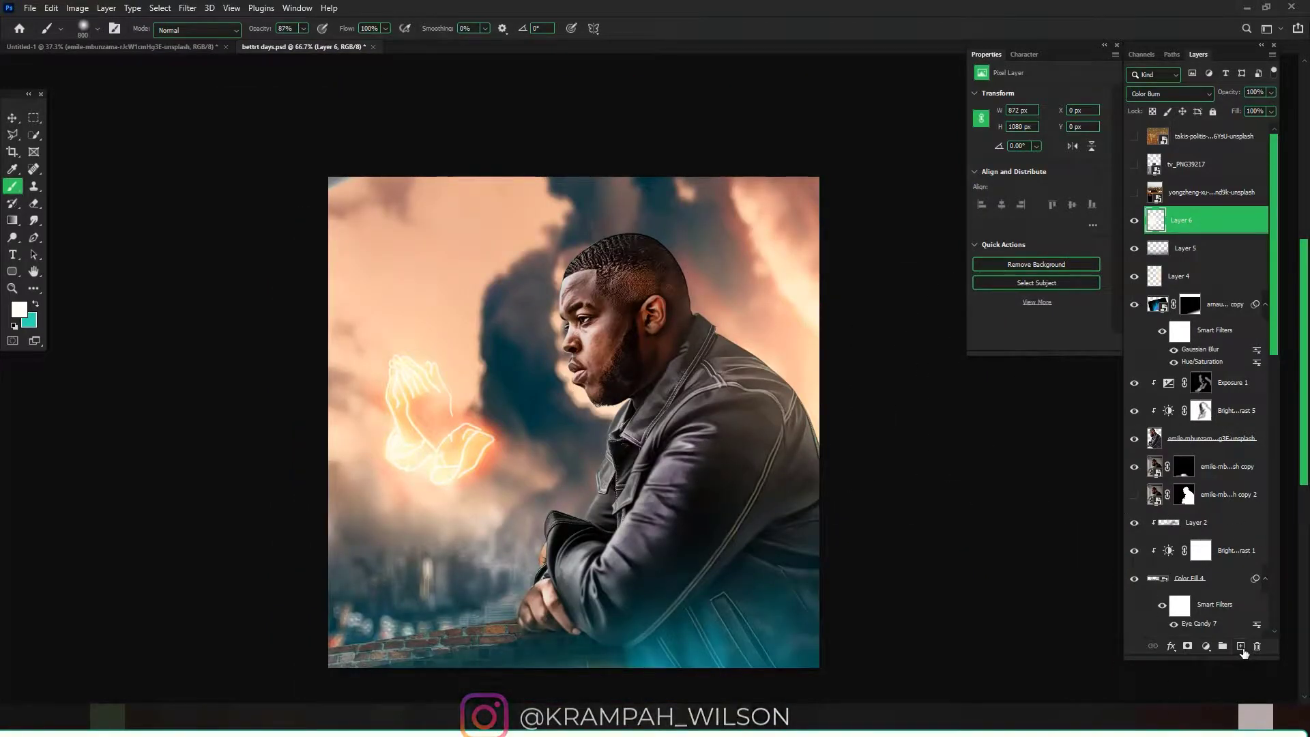
{"action": "left_click", "coordinate": [1241, 647]}
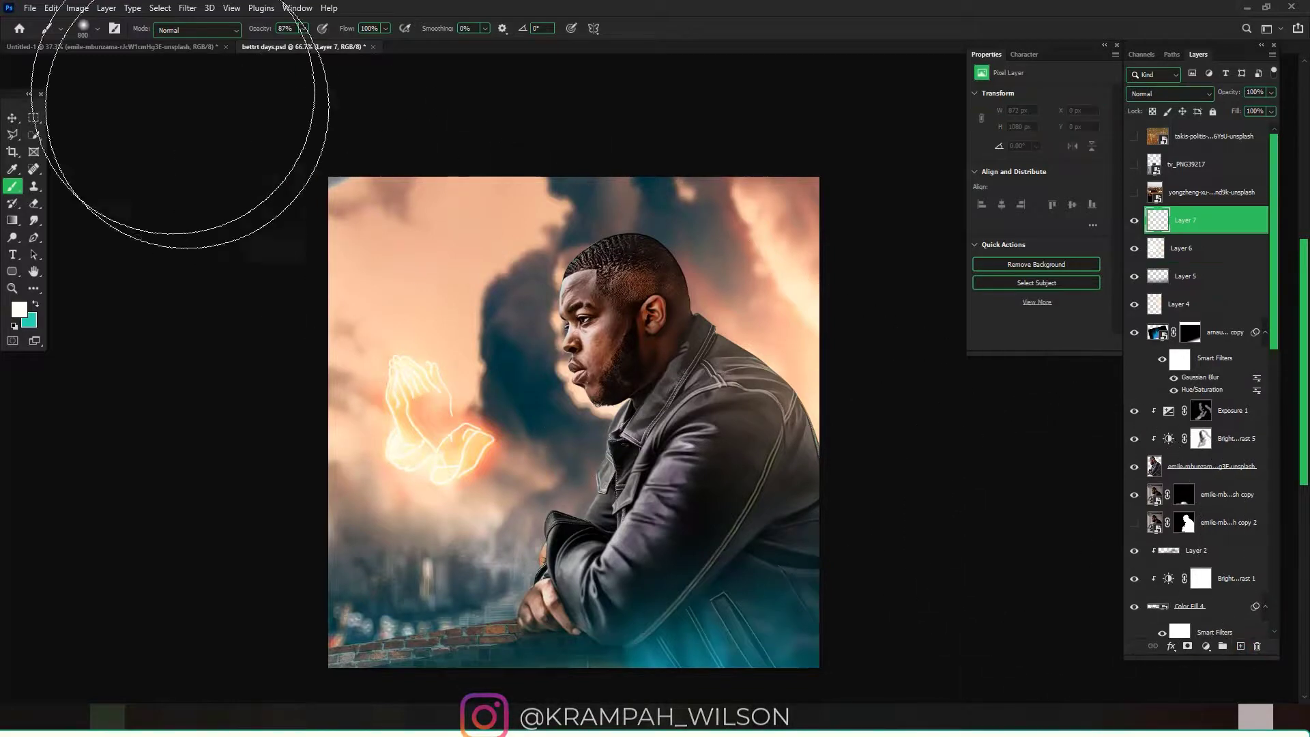
{"action": "left_click", "coordinate": [77, 7]}
{"action": "left_click", "coordinate": [86, 208]}
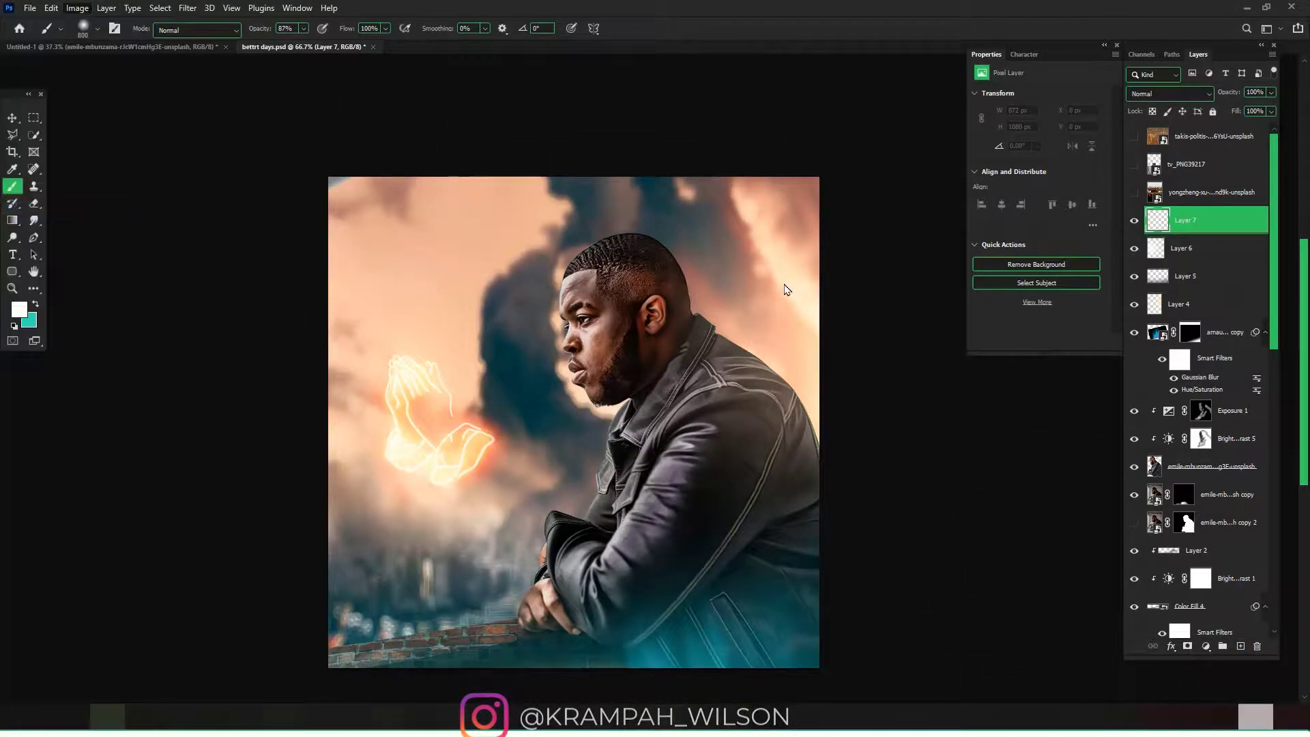
{"action": "left_click", "coordinate": [776, 193]}
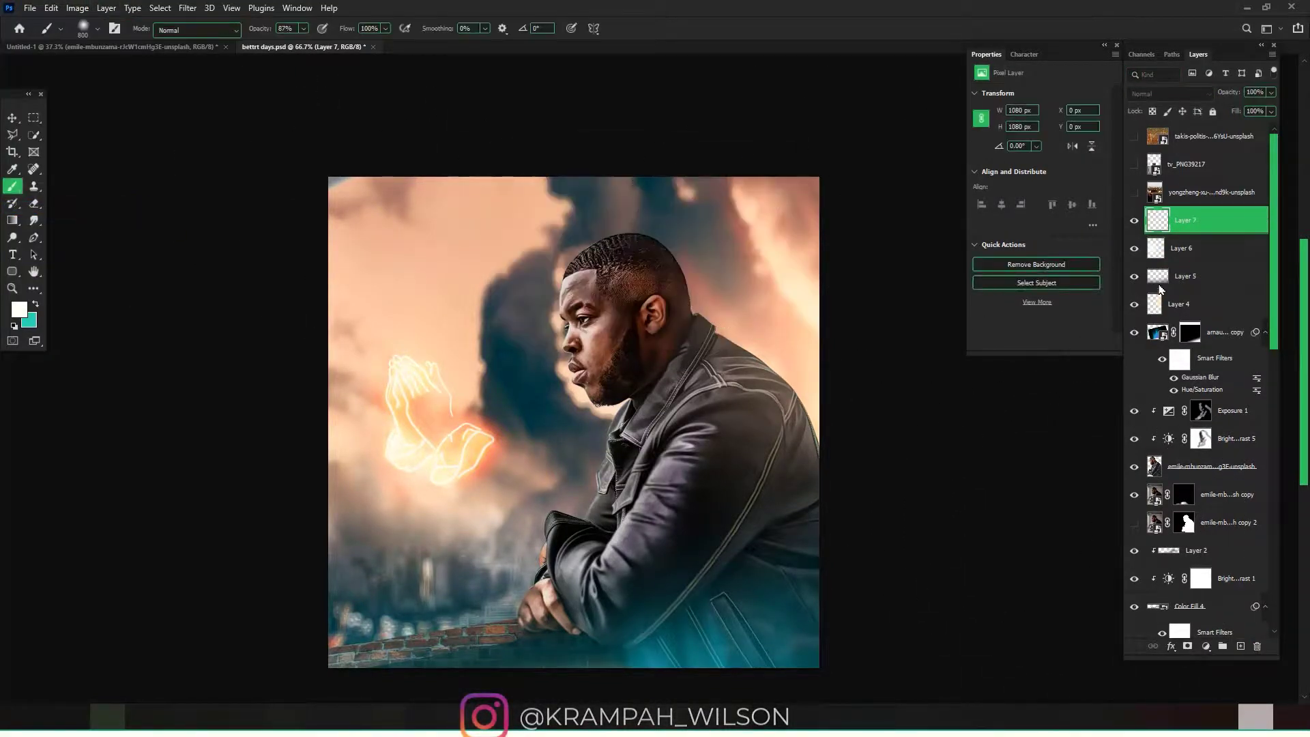
{"action": "left_click", "coordinate": [1134, 220]}
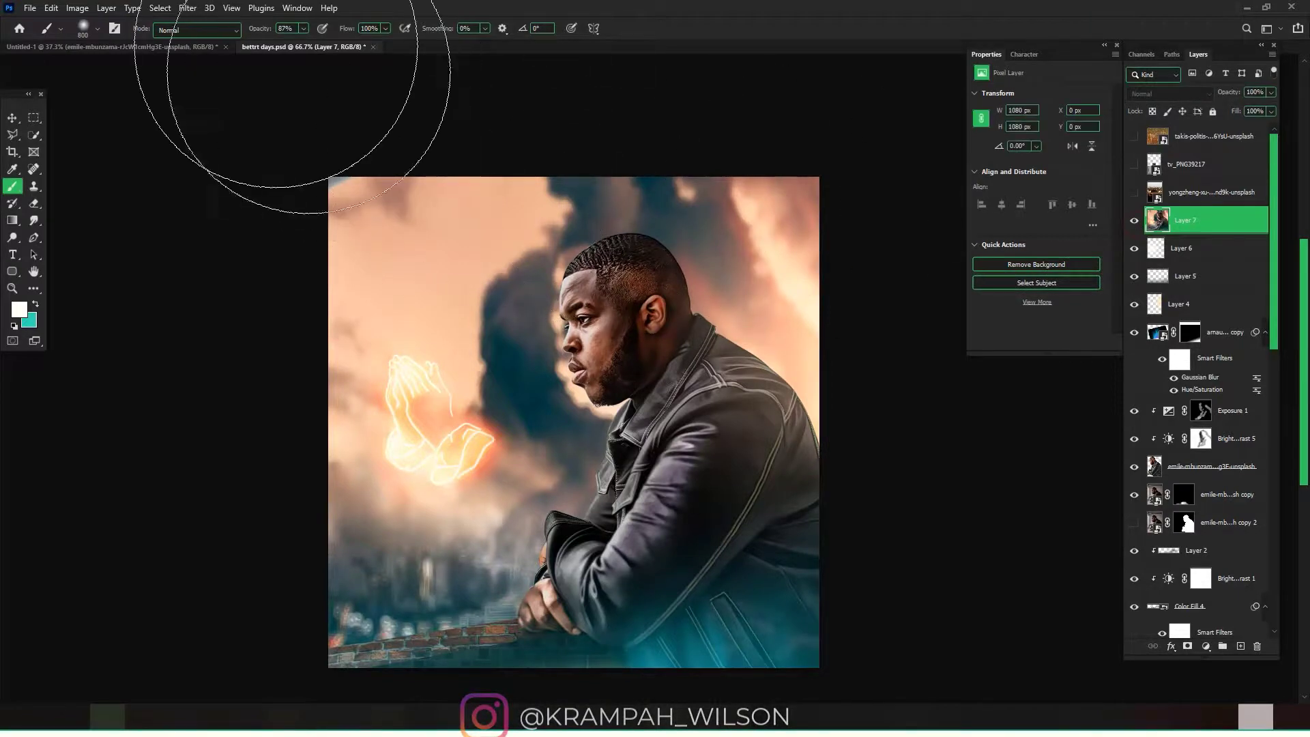
Apply the Topaz Adjust 5 filter with the HDR Collection's Dynamic Pop preset to the merged layer
{"action": "left_click", "coordinate": [189, 8]}
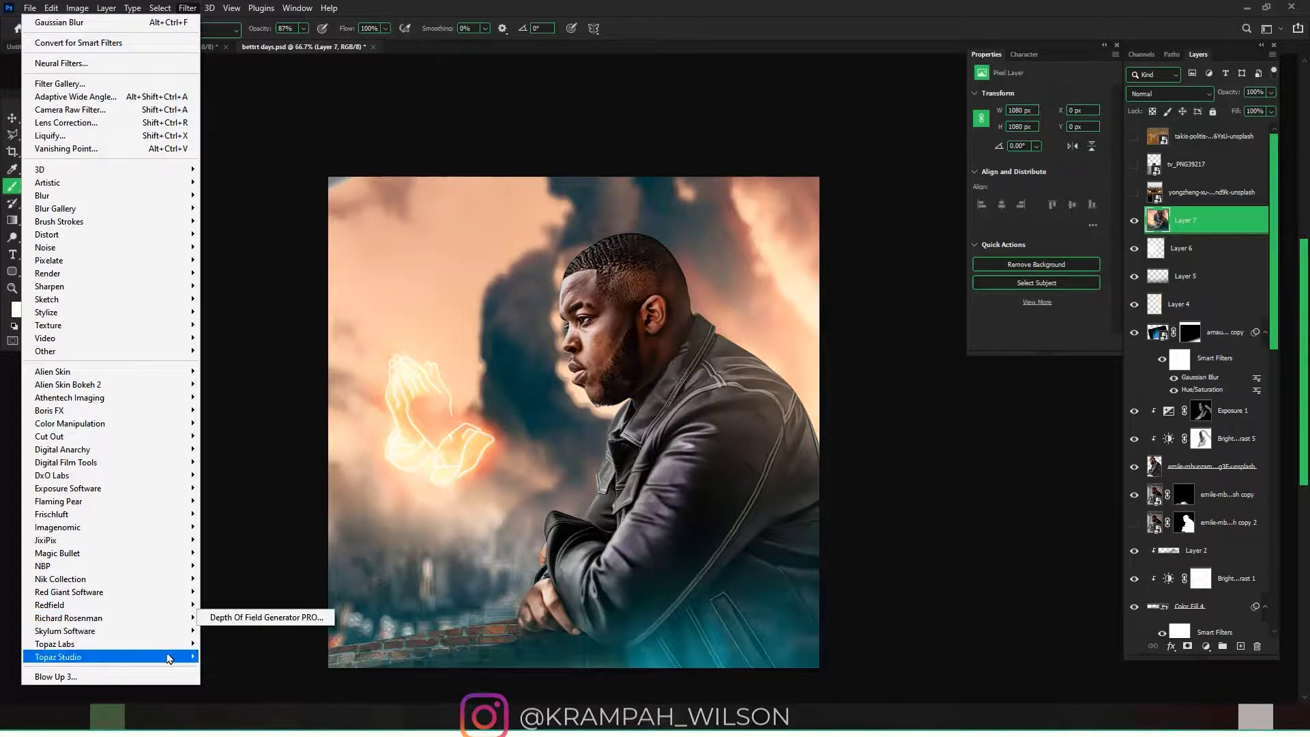
{"action": "mouse_move", "coordinate": [174, 652]}
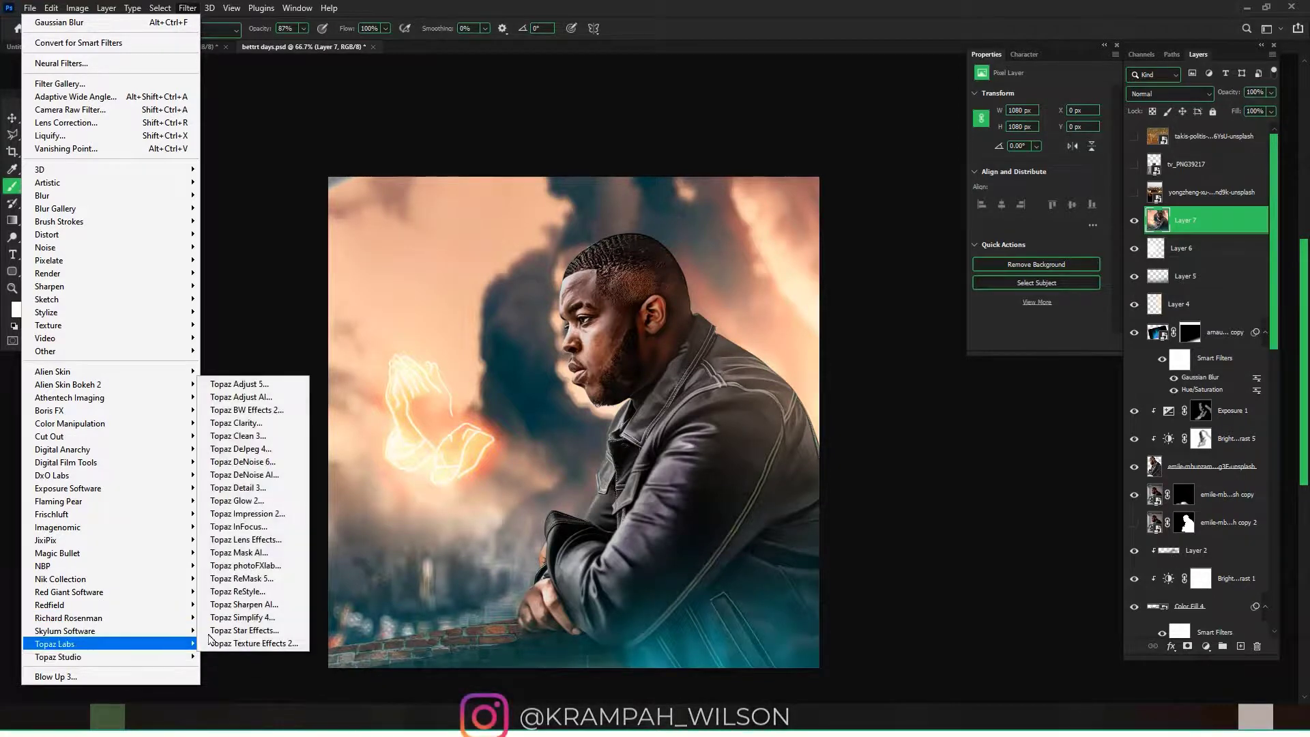
{"action": "left_click", "coordinate": [239, 385]}
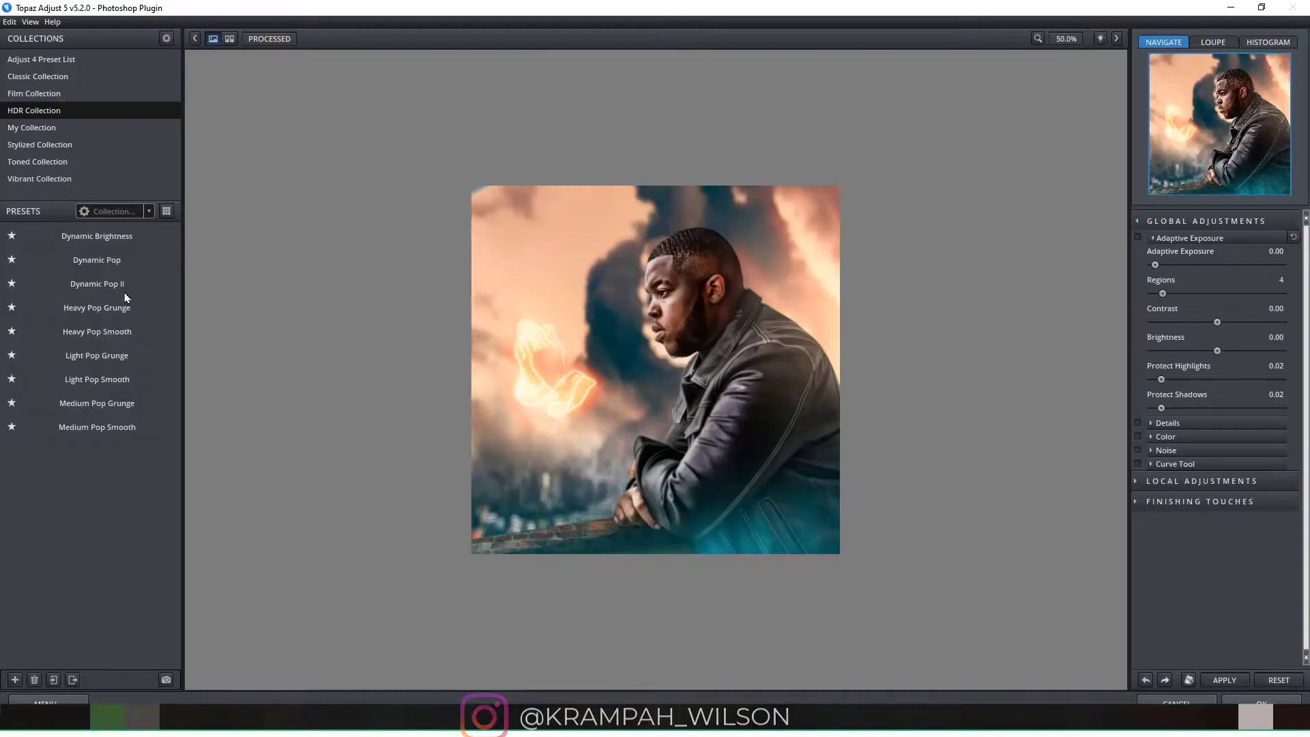
{"action": "mouse_move", "coordinate": [126, 294]}
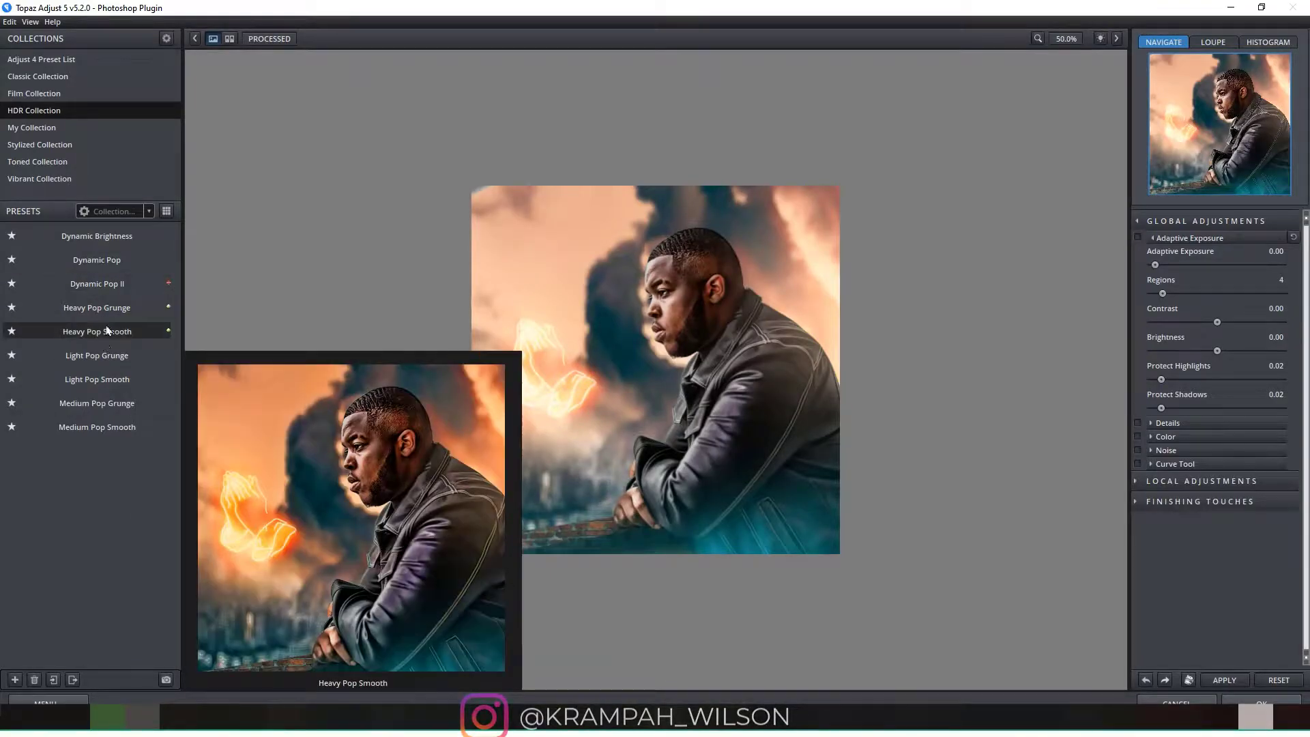
{"action": "left_click", "coordinate": [111, 267]}
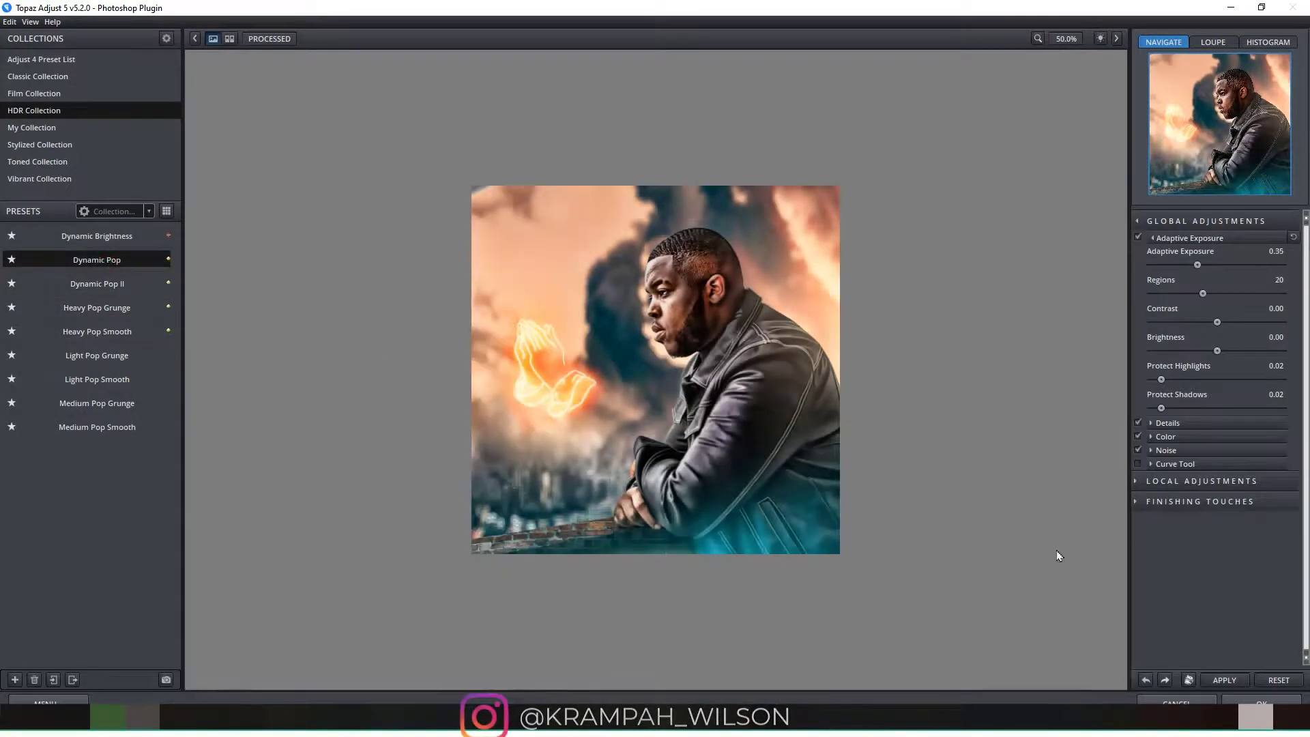
{"action": "left_click", "coordinate": [1262, 703]}
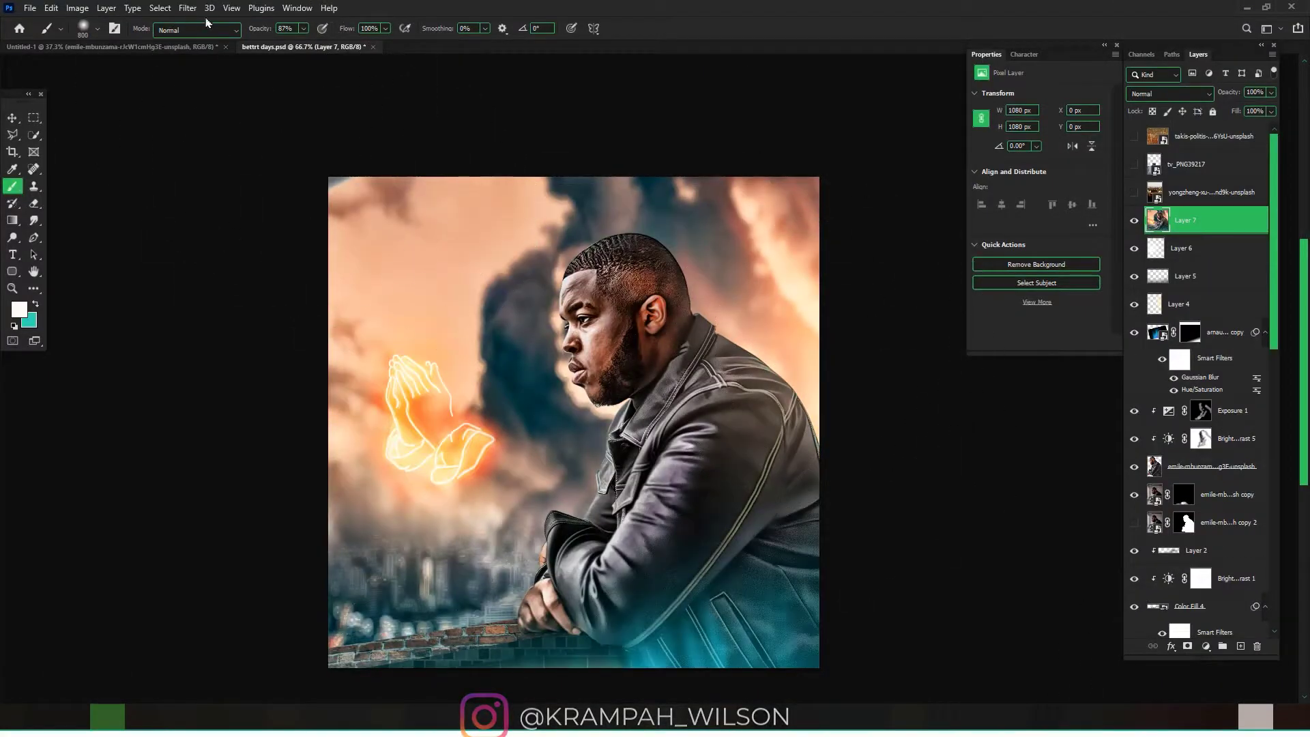
Open the Exposure X5 filter for the merged layer
{"action": "left_click", "coordinate": [188, 7]}
{"action": "mouse_move", "coordinate": [141, 372]}
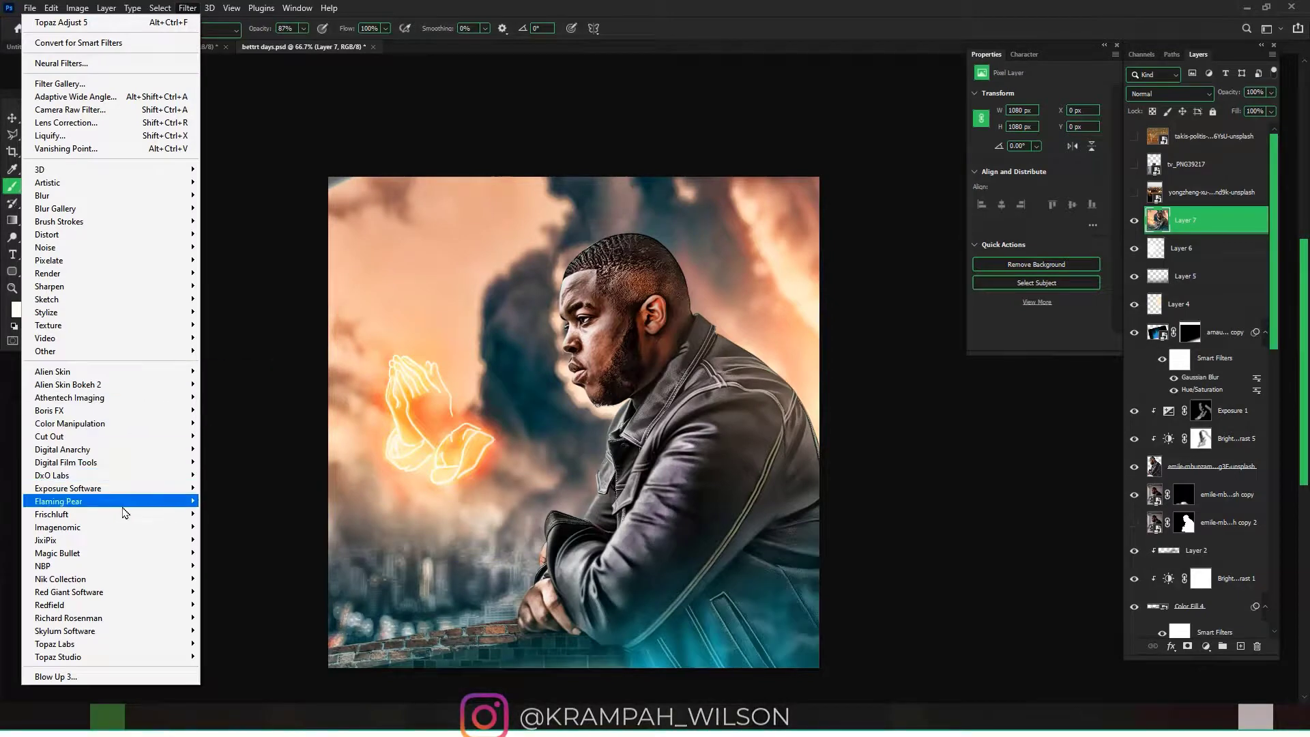
{"action": "mouse_move", "coordinate": [157, 504]}
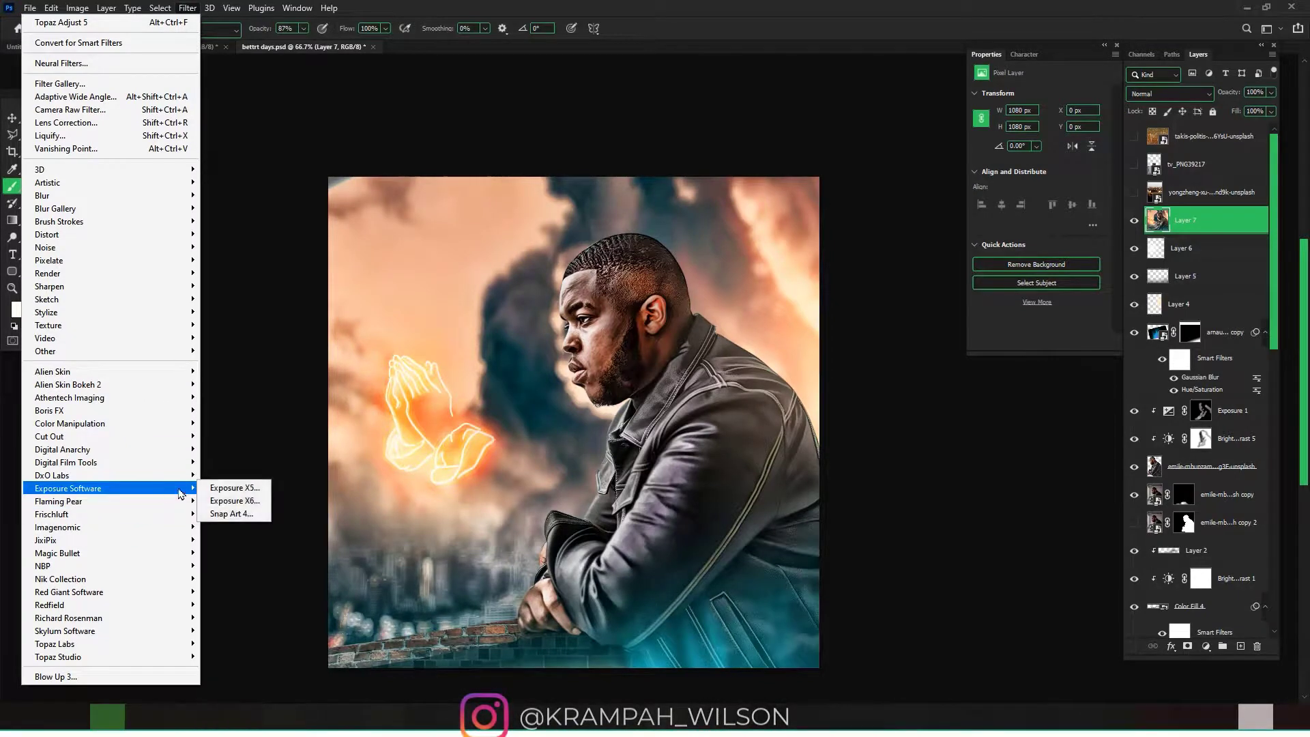
{"action": "left_click", "coordinate": [226, 488]}
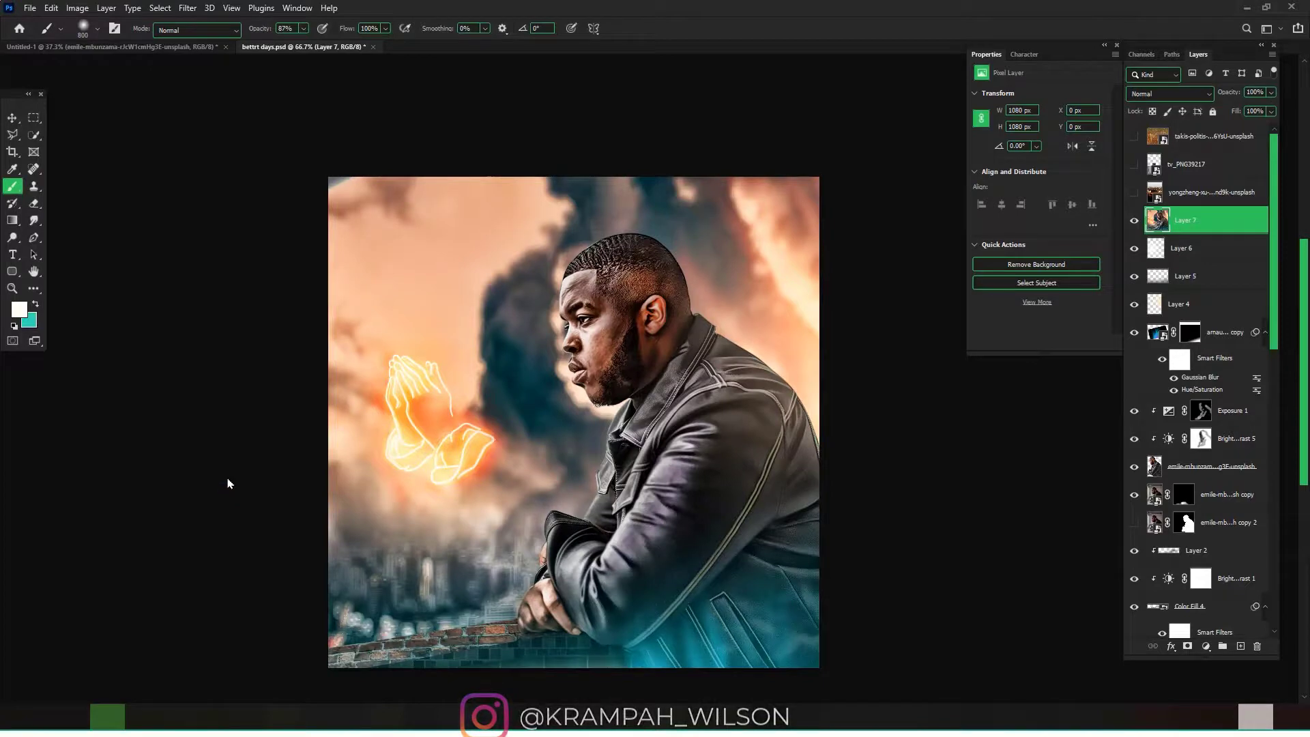